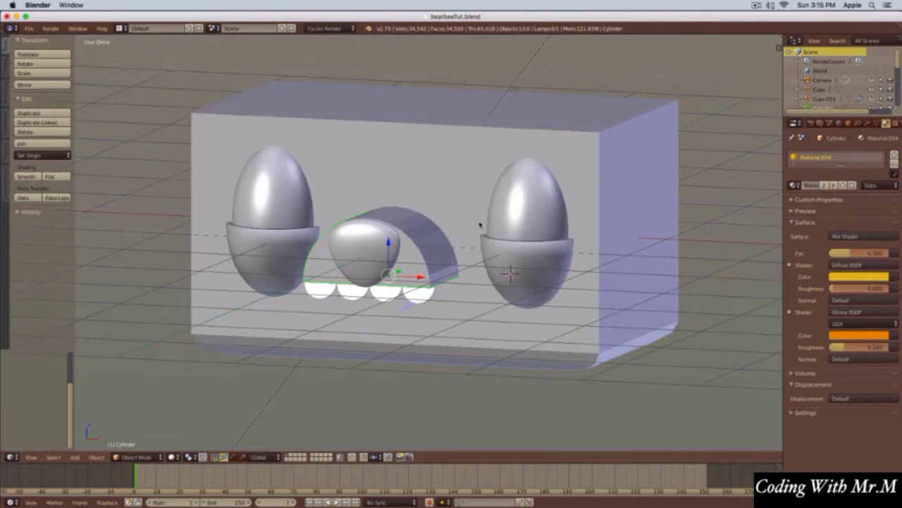
- Add a cylinder mesh in the front view and align it to the view
key("KP_1")
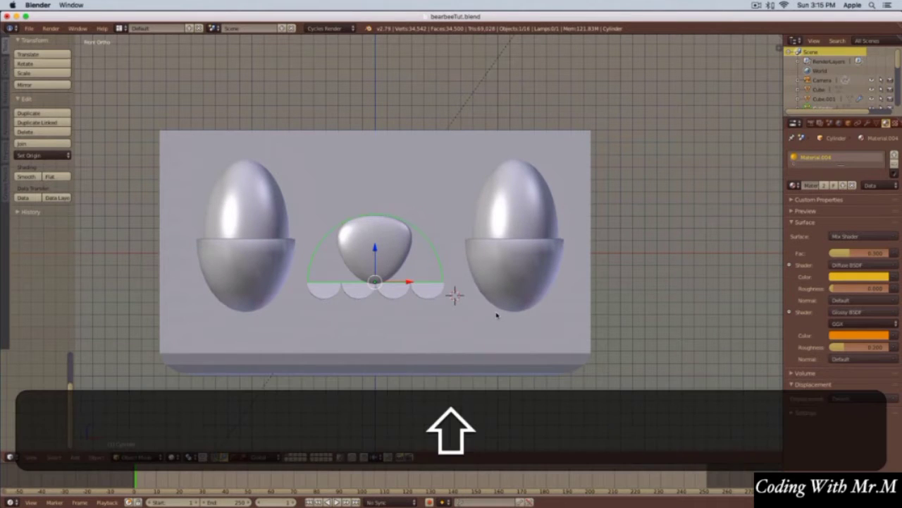
key("shift+a")
mouse_move(497, 315)
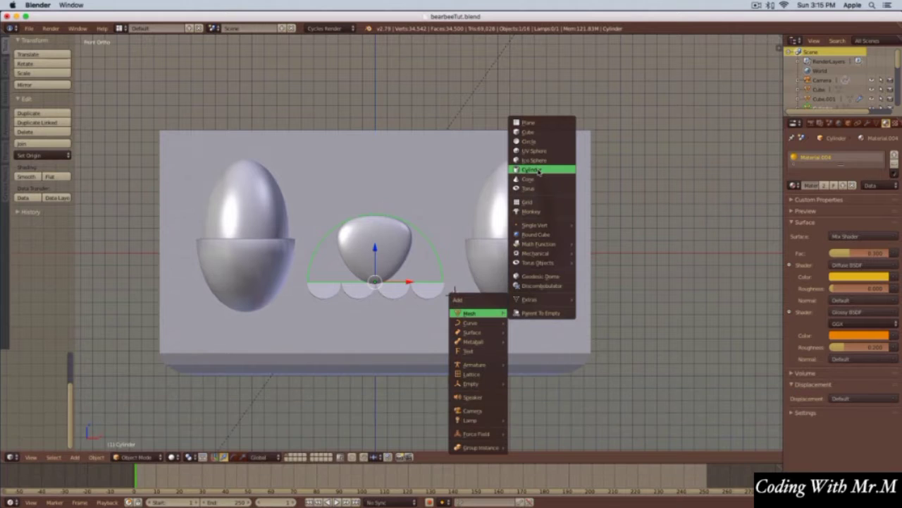
left_click(533, 169)
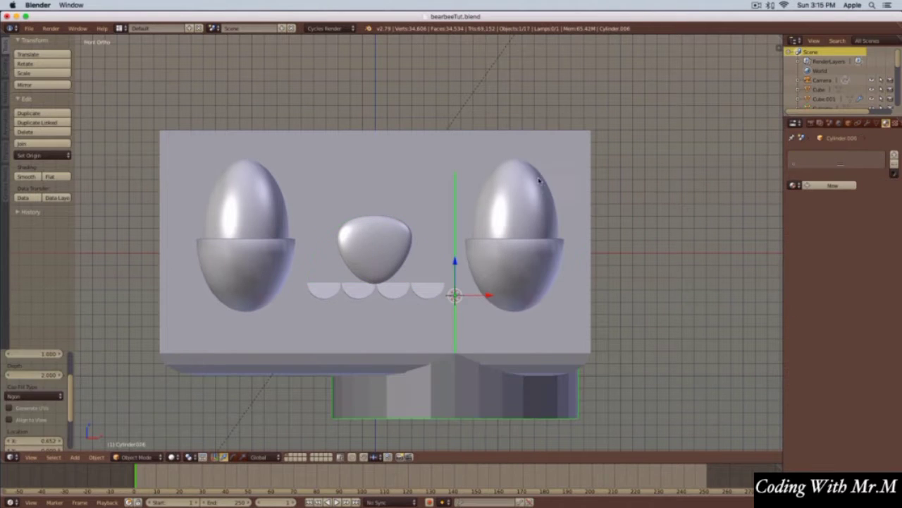
left_click(9, 420)
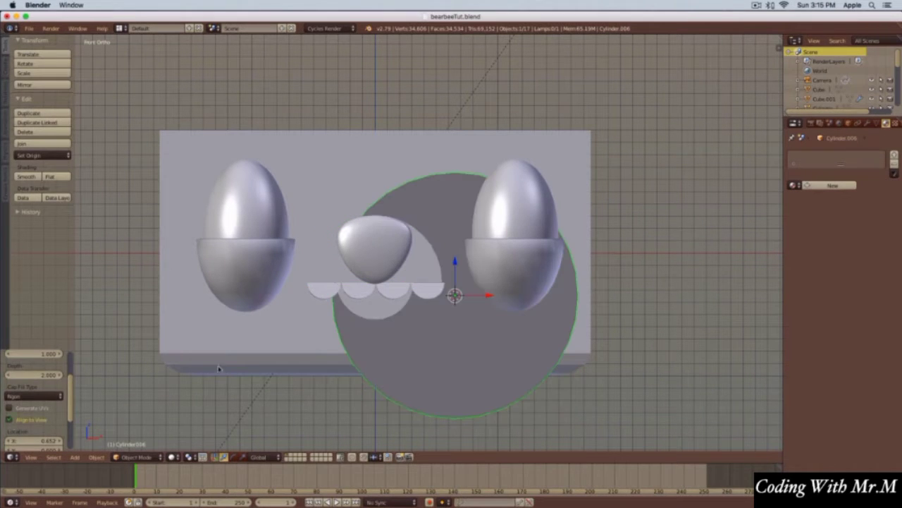
- Move the cylinder along Y until it clears the front of the snout, and flatten it along Y to about 0.05
key("KP_3")
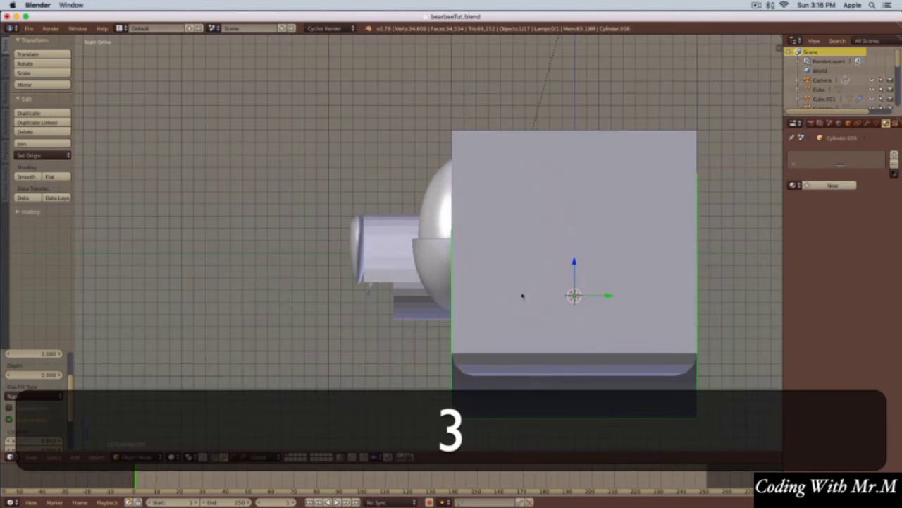
key("g")
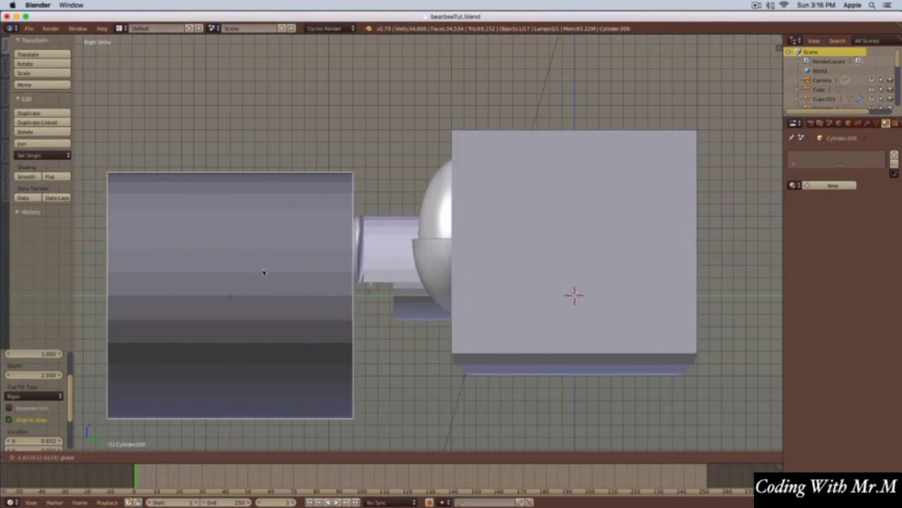
left_click(257, 274)
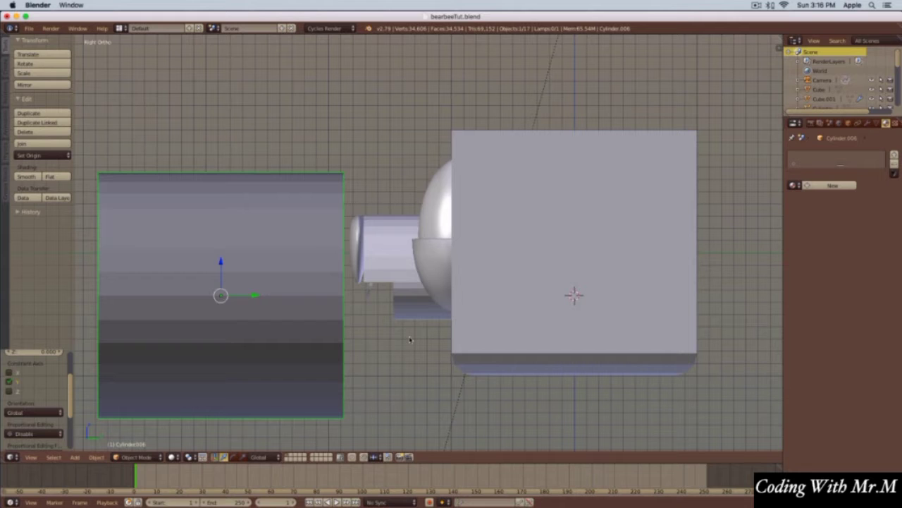
key("s")
key("y")
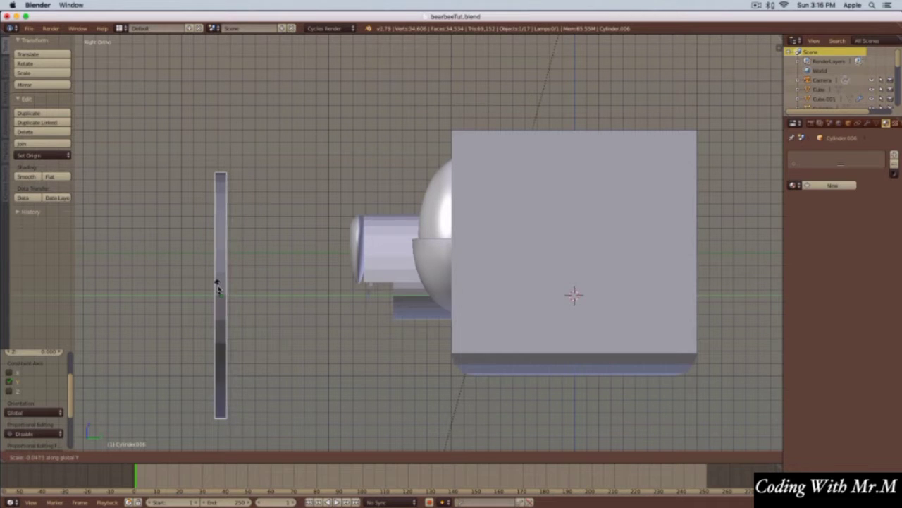
left_click(218, 286)
- Shrink the disc to cheek size and place it below the right eye near the head's lower corner in the front view
key("KP_1")
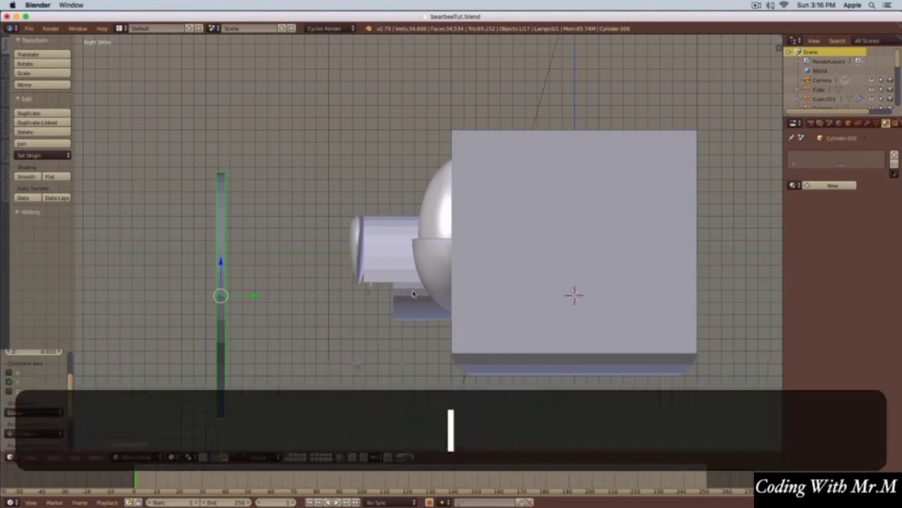
key("s")
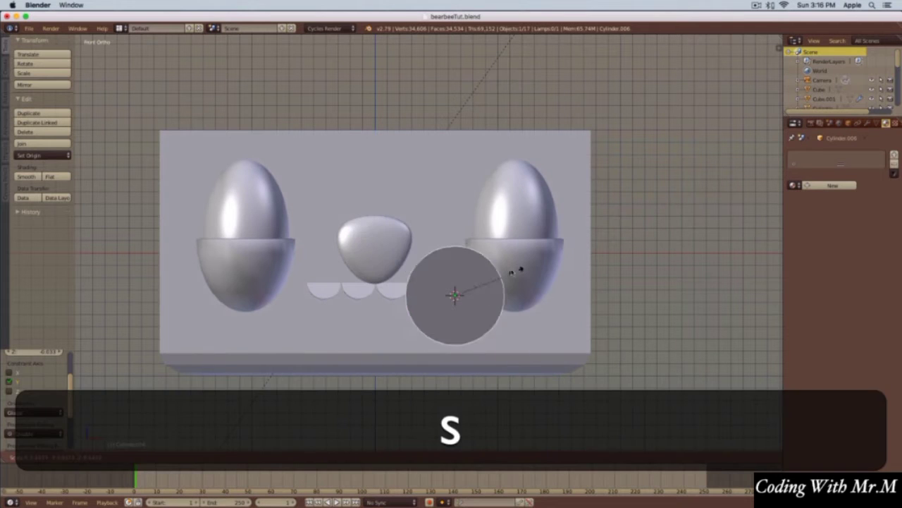
left_click(466, 267)
key("g")
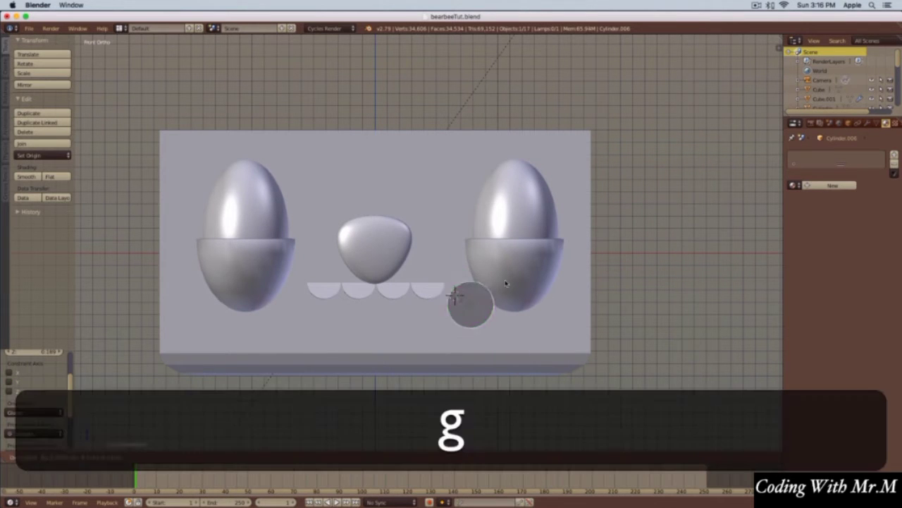
left_click(568, 304)
key("s")
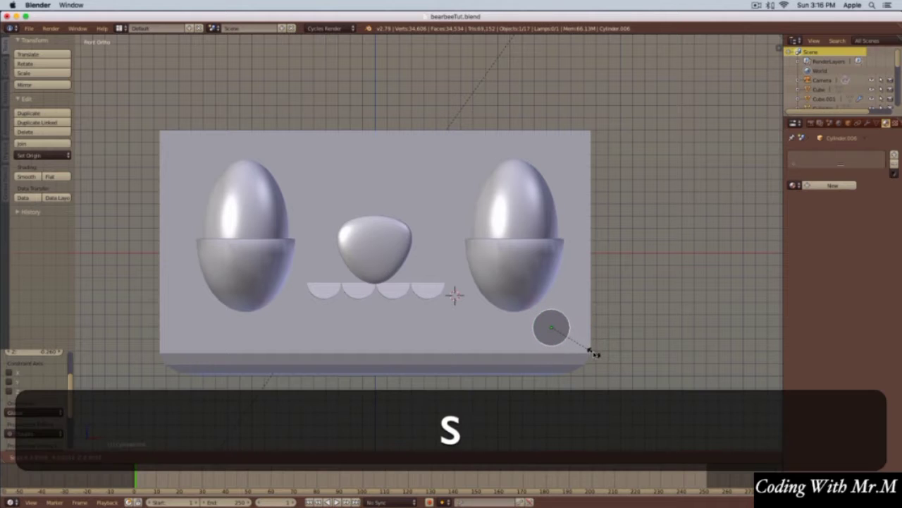
left_click(592, 353)
- Move the cheek disc back about 1.87 along Y so it sits against the head's front face
key("KP_3")
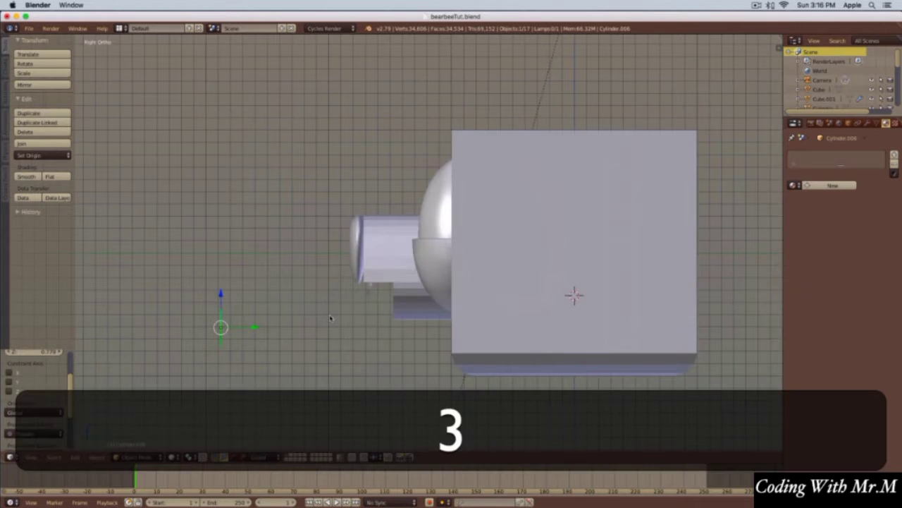
key("g")
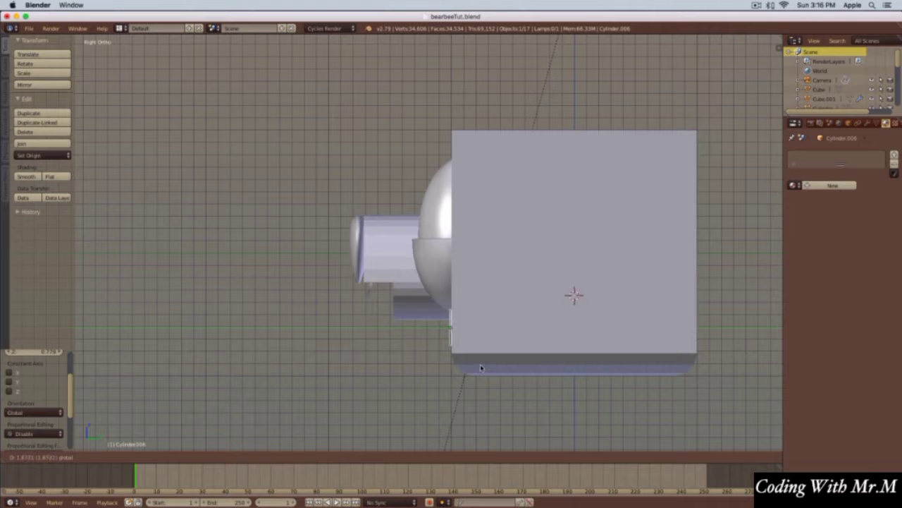
left_click(480, 367)
- Assign the existing orange Material.006 to the cheek disc
key("KP_1")
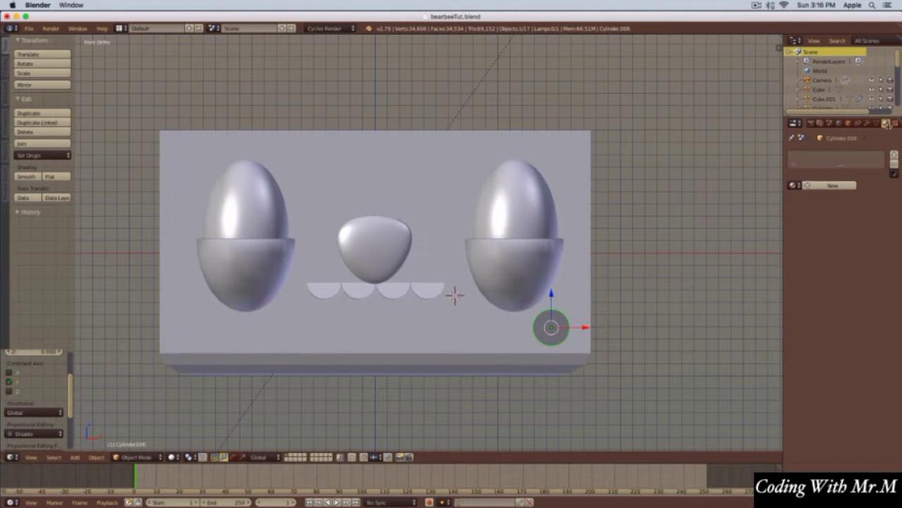
left_click(793, 184)
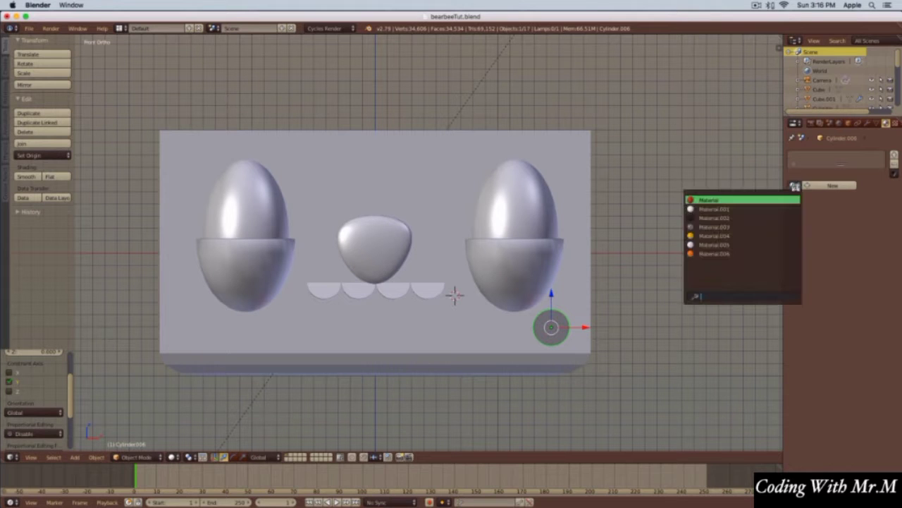
left_click(712, 253)
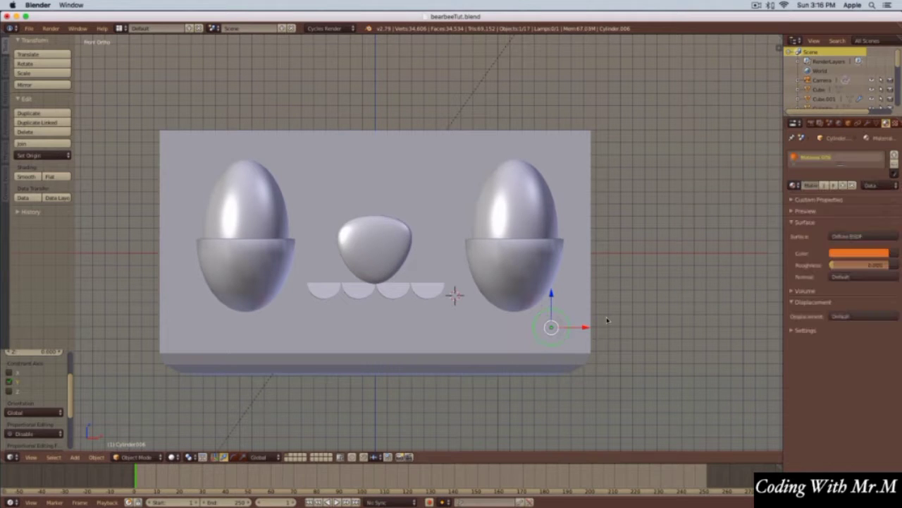
- Duplicate the cheek disc, move the copy along X to below the left eye, and check both cheeks in rendered shading
key("shift")
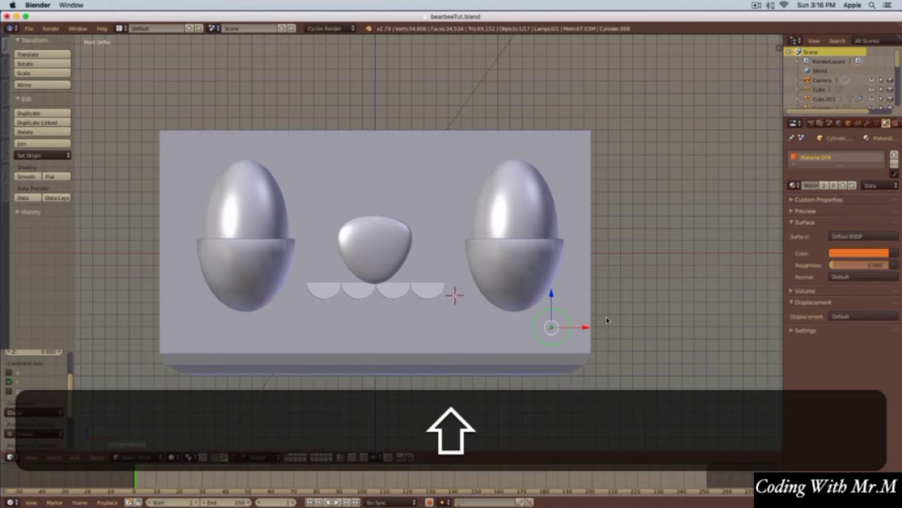
key("shift+d")
left_click(587, 336)
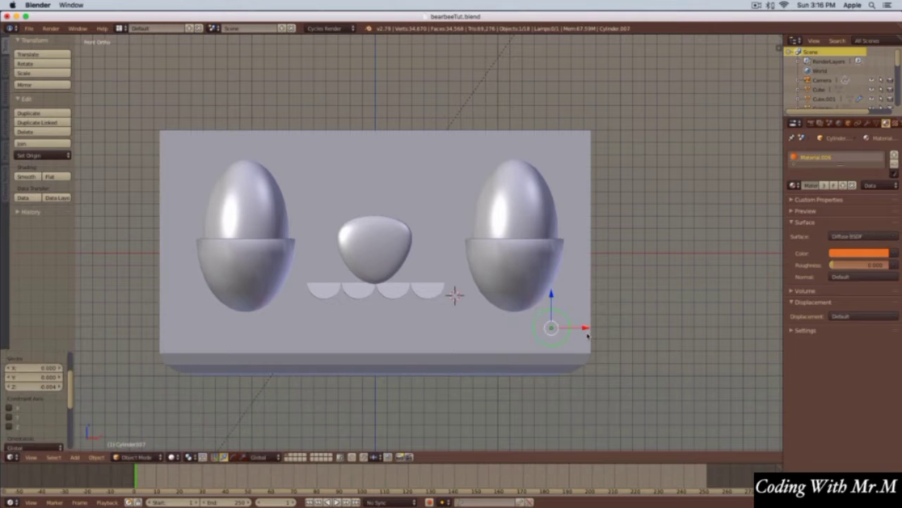
key("g")
key("x")
left_click(456, 342)
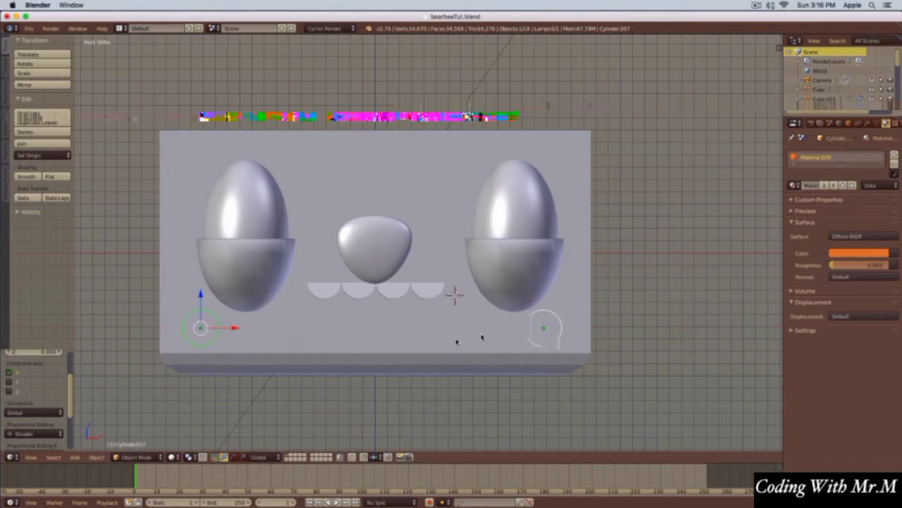
middle_click_drag(456, 341, 445, 345)
key("shift+z")
middle_click_drag(559, 303, 554, 325, "shift")
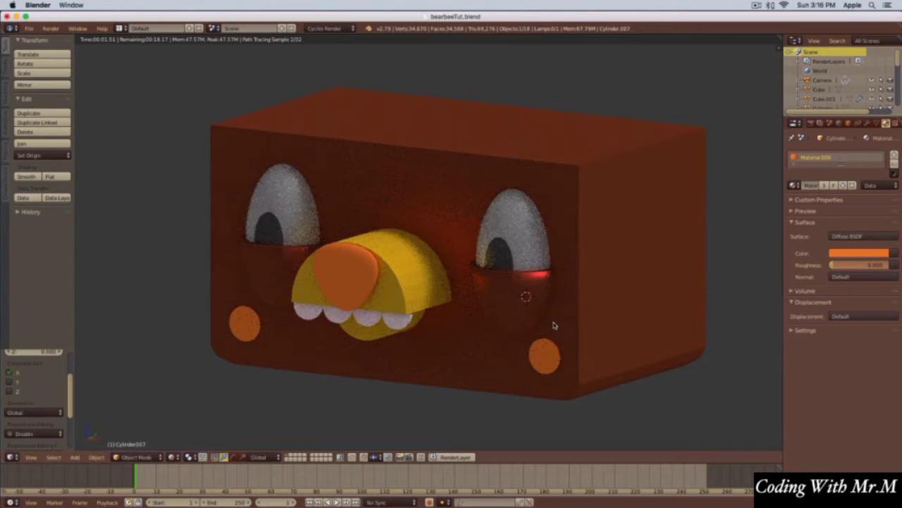
key("shift+z")
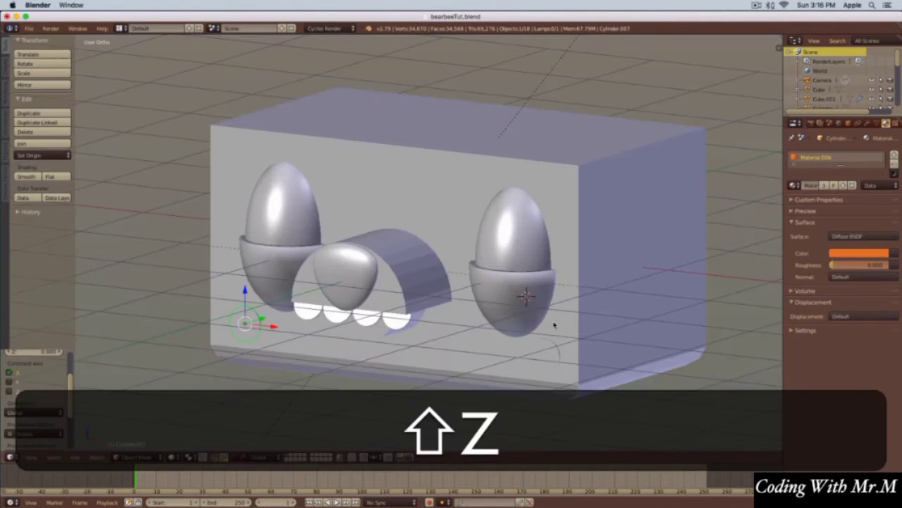
- Add a cube mesh in the front view, stretch it along X and scale it down to a small block
key("KP_1")
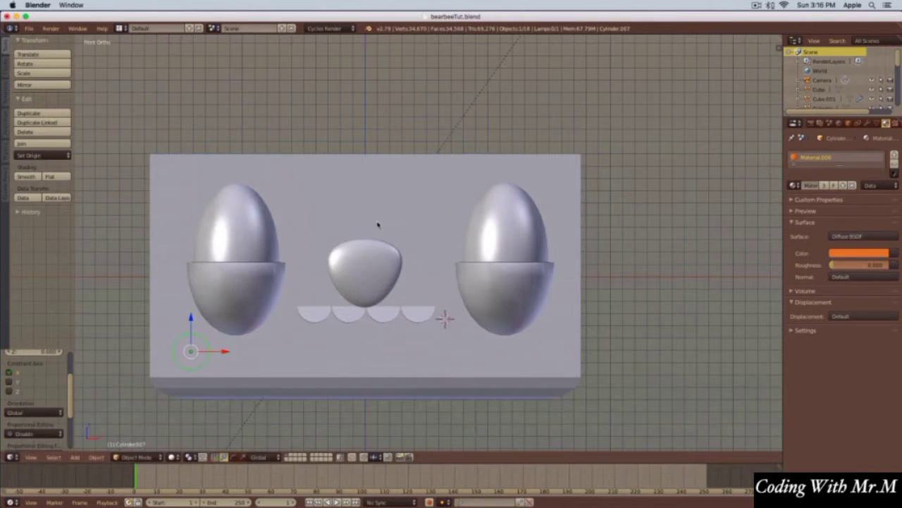
key("shift+a")
mouse_move(379, 220)
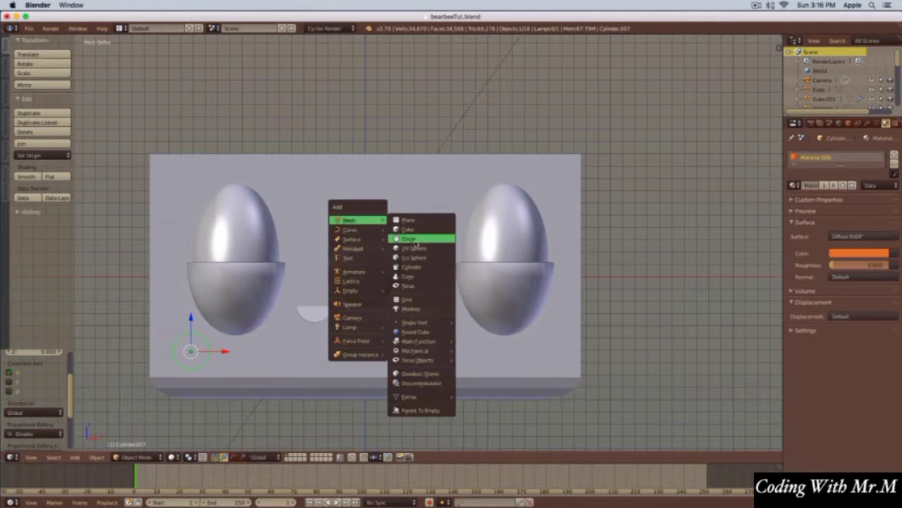
left_click(411, 231)
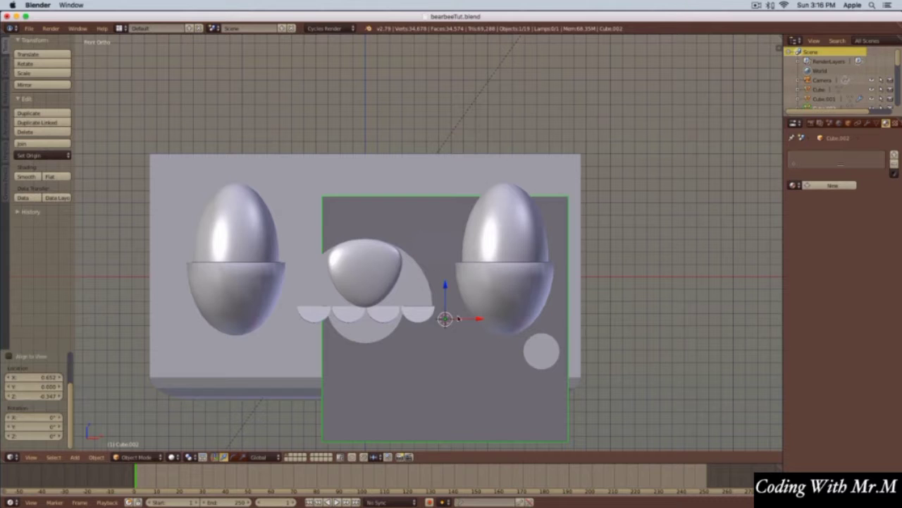
key("s")
key("x")
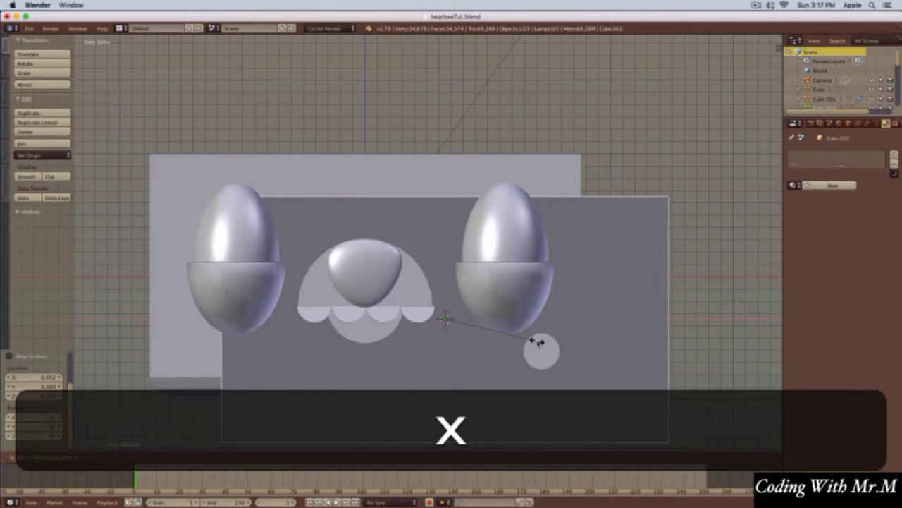
left_click(539, 345)
key("s")
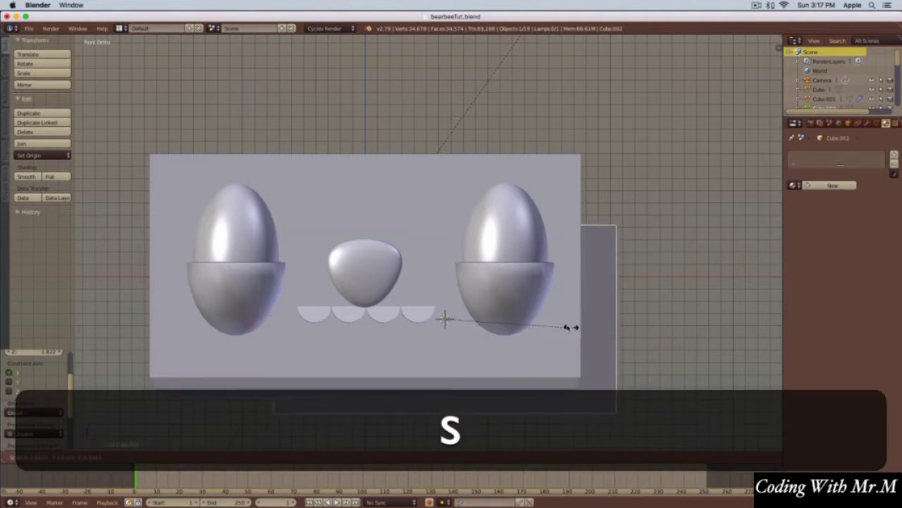
left_click(501, 306)
- Raise the block about 1.65 along Z above the head and shift it along Y to the head's front edge
key("3")
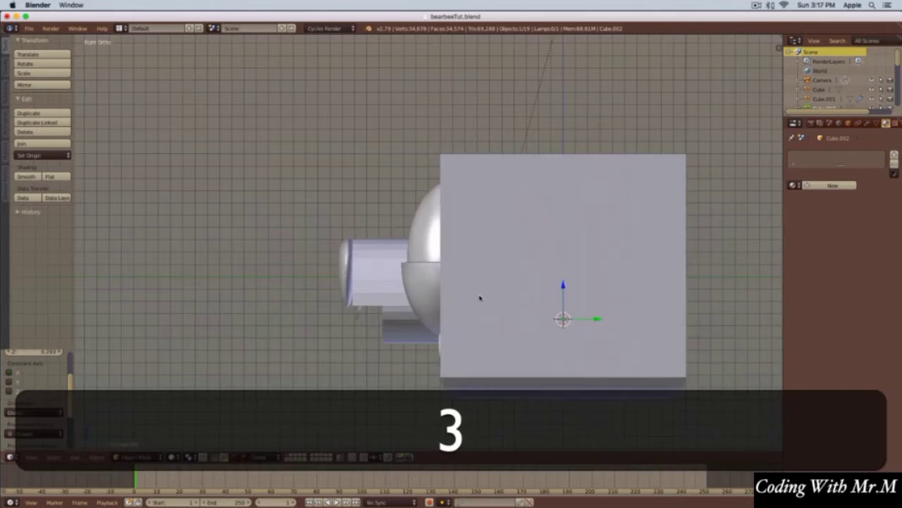
left_click_drag(563, 284, 552, 83)
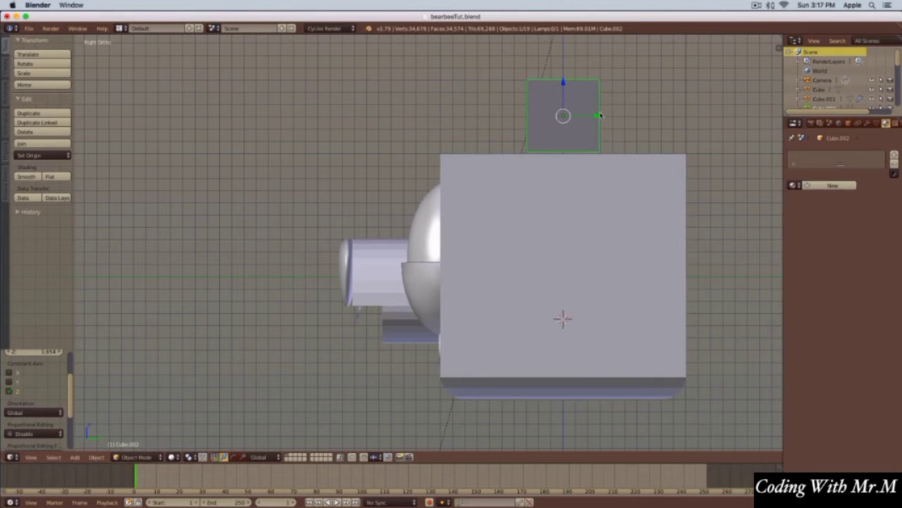
left_click_drag(600, 116, 444, 120)
- Position the block above the left eye in the front view and scale it down to eyebrow size
key("1")
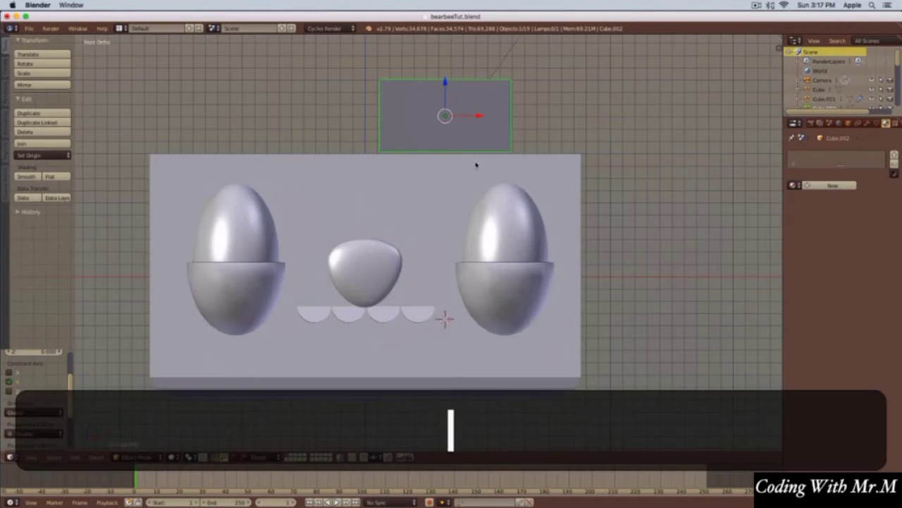
key("g")
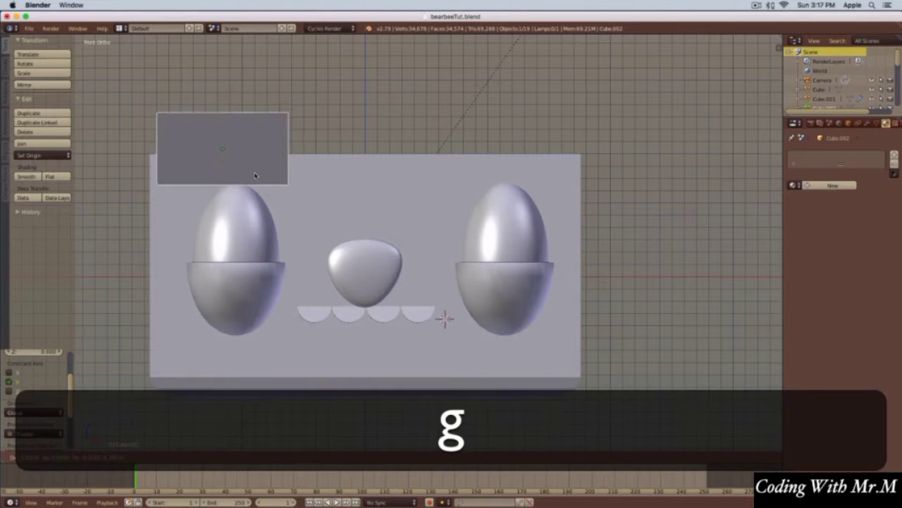
left_click(255, 174)
key("s")
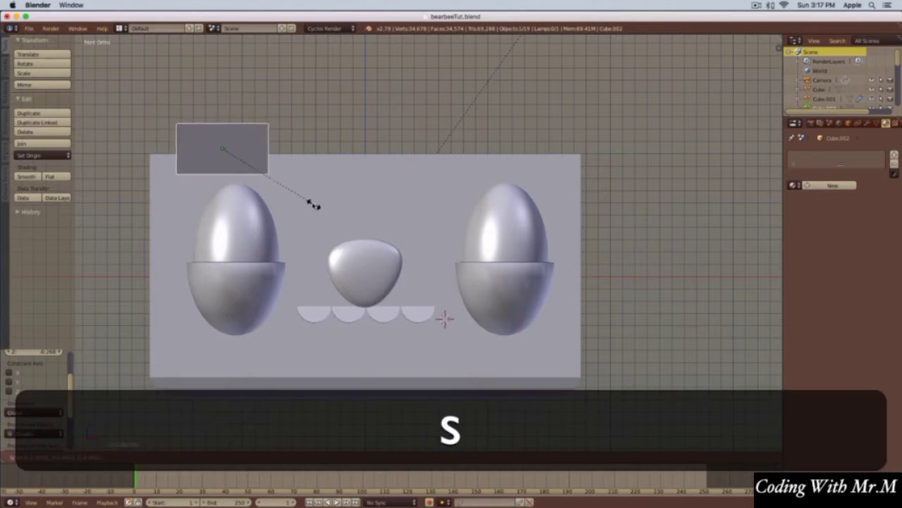
left_click(304, 167)
- Rotate the eyebrow block counterclockwise so its inner end points upward
key("shift")
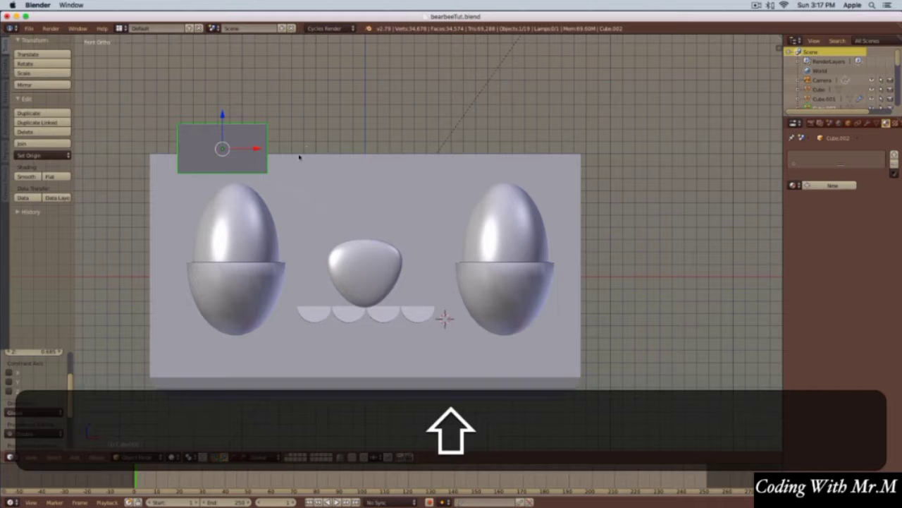
key("r")
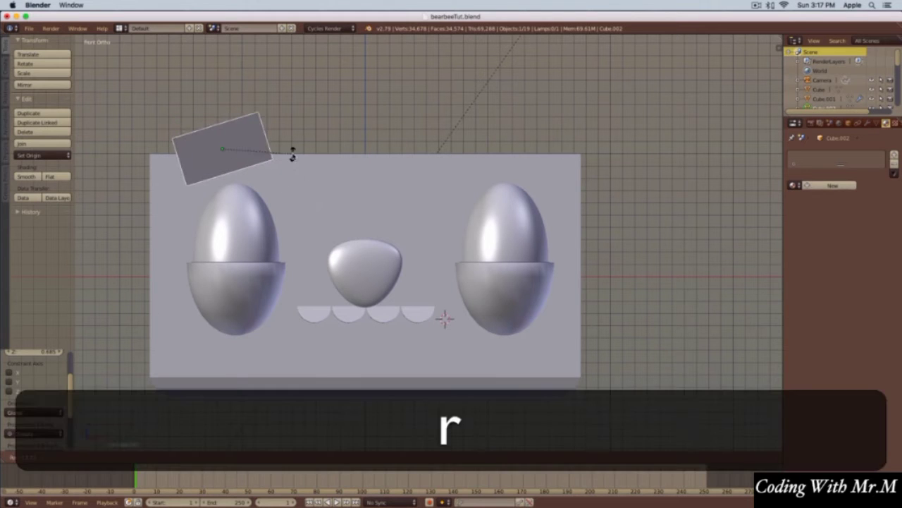
left_click(293, 154)
key("shift")
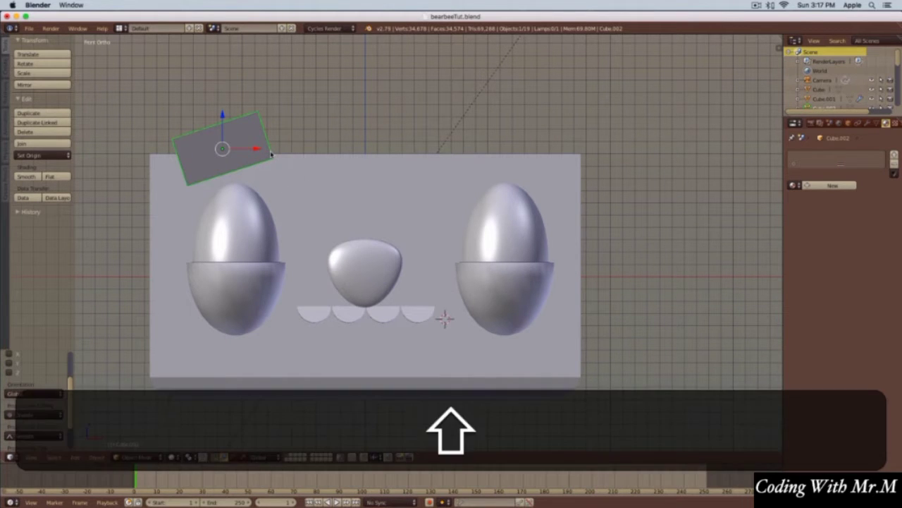
- Duplicate the eyebrow block, place the copy above the right eye in the front view, and preview it rendered
key("shift+d")
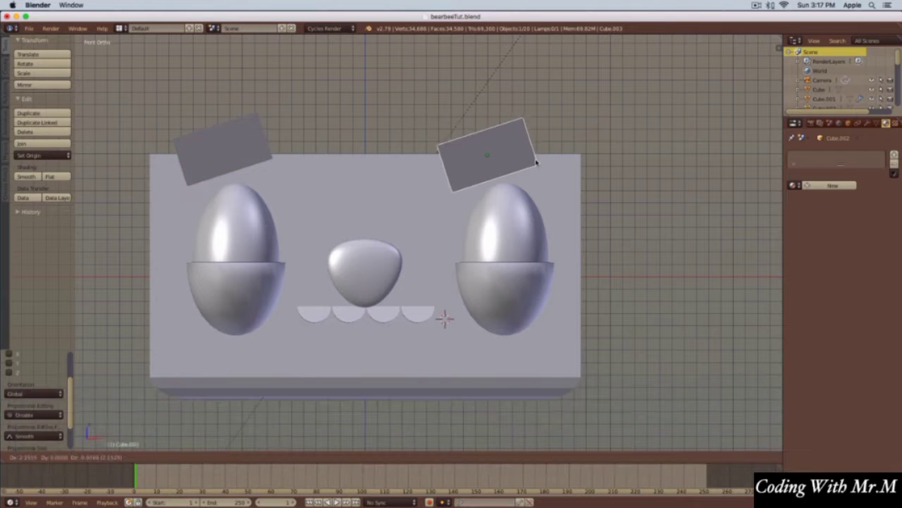
left_click(534, 171)
key("shift+z")
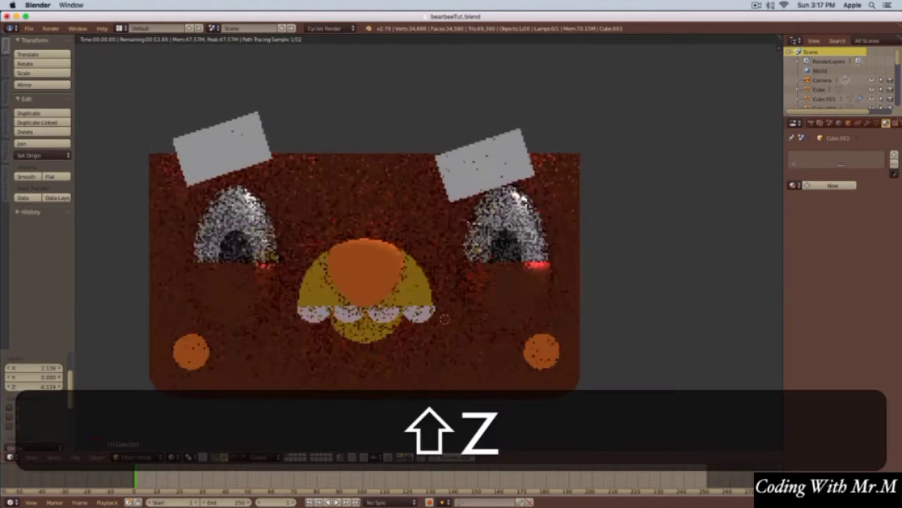
key("shift+z")
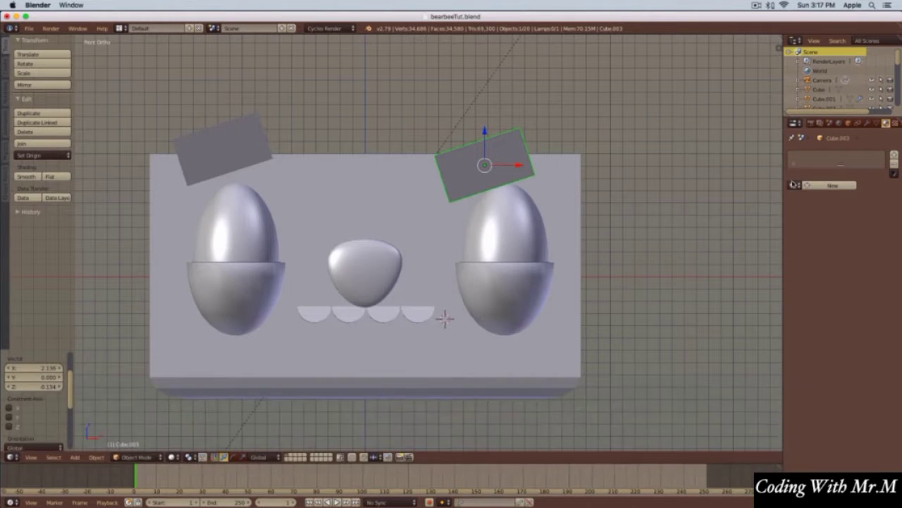
- Create a new Diffuse BSDF material for the right eyebrow block and set its colour to a very dark reddish brown
left_click(832, 186)
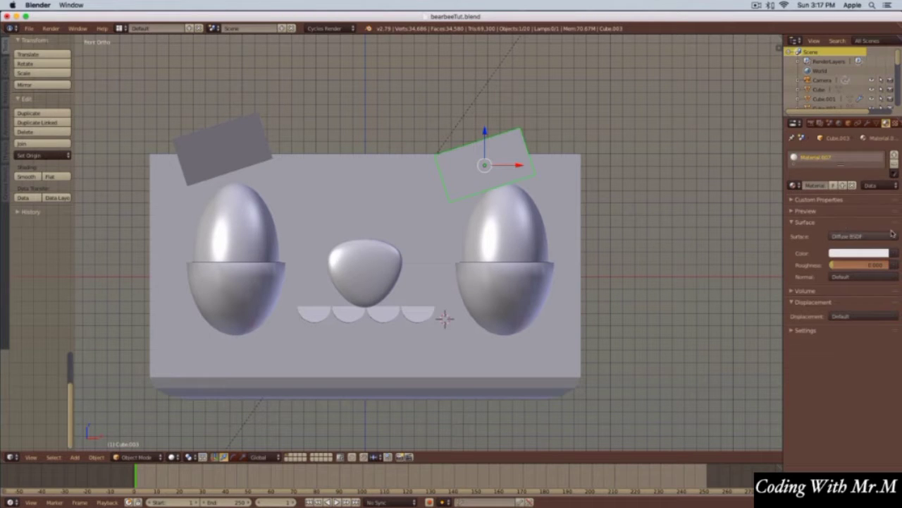
left_click(879, 253)
left_click(881, 181)
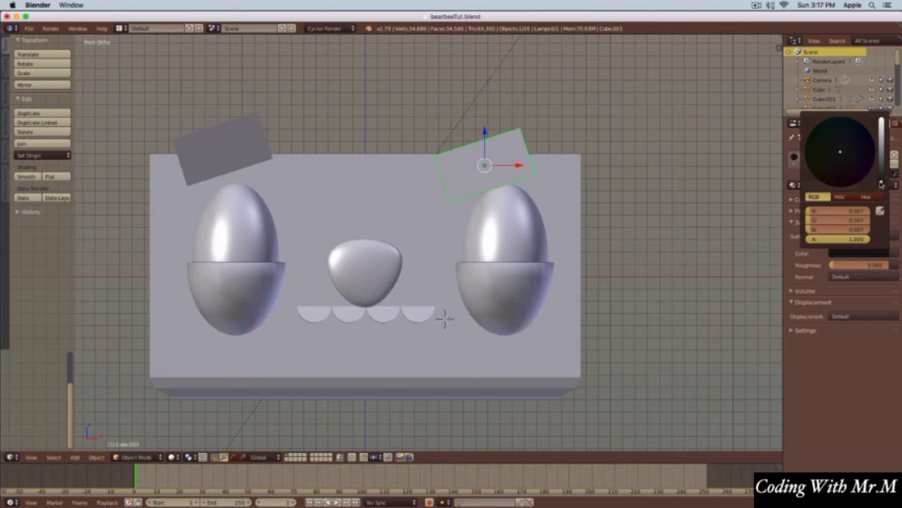
left_click_drag(880, 179, 883, 181)
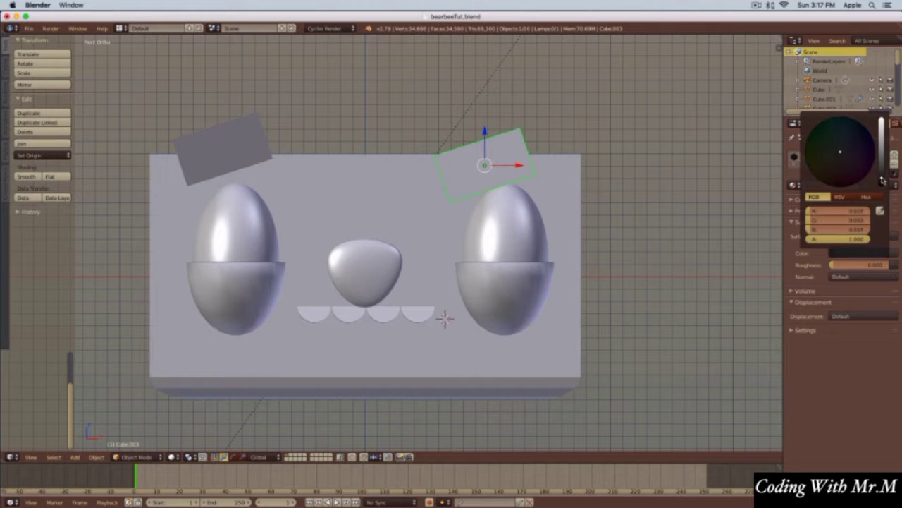
left_click(841, 179)
left_click(880, 174)
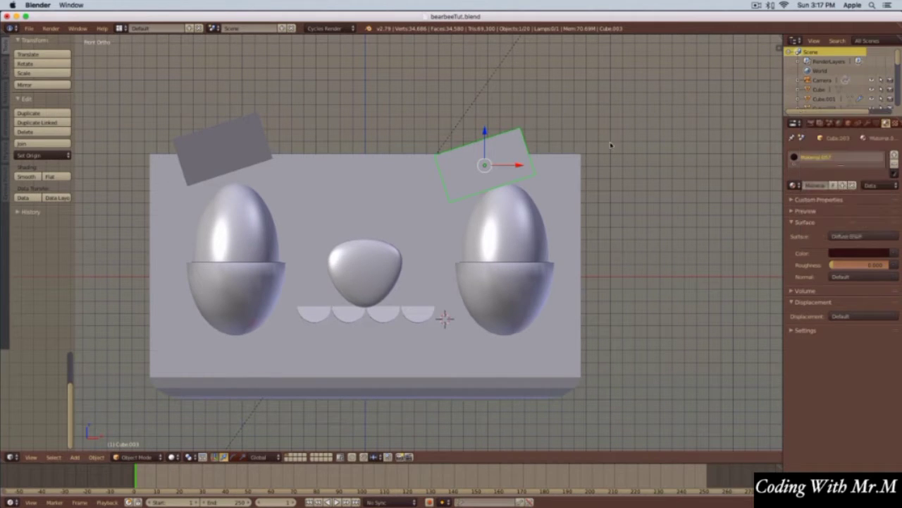
- Assign the existing Material.007 to the left eyebrow block and inspect both eyebrows from an angle in the rendered view
right_click(232, 144)
left_click(797, 185)
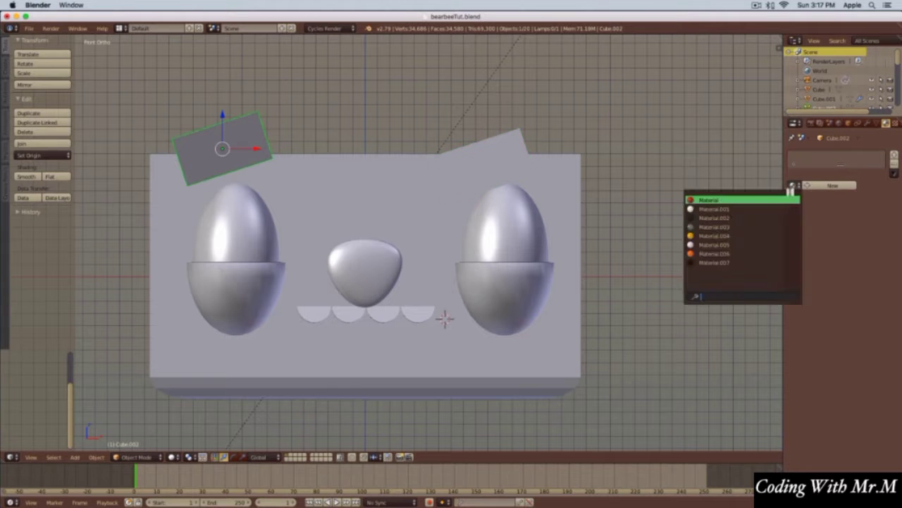
left_click(726, 263)
key("shift+z")
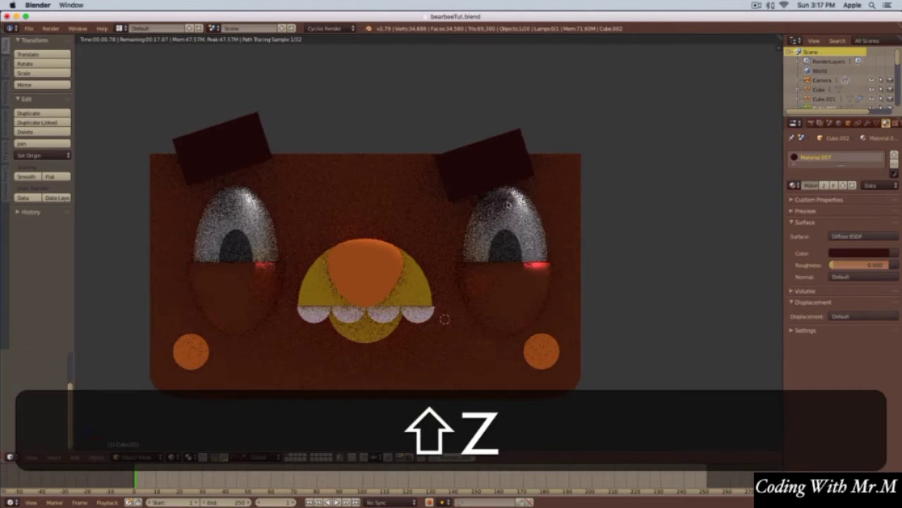
middle_click_drag(497, 211, 604, 239)
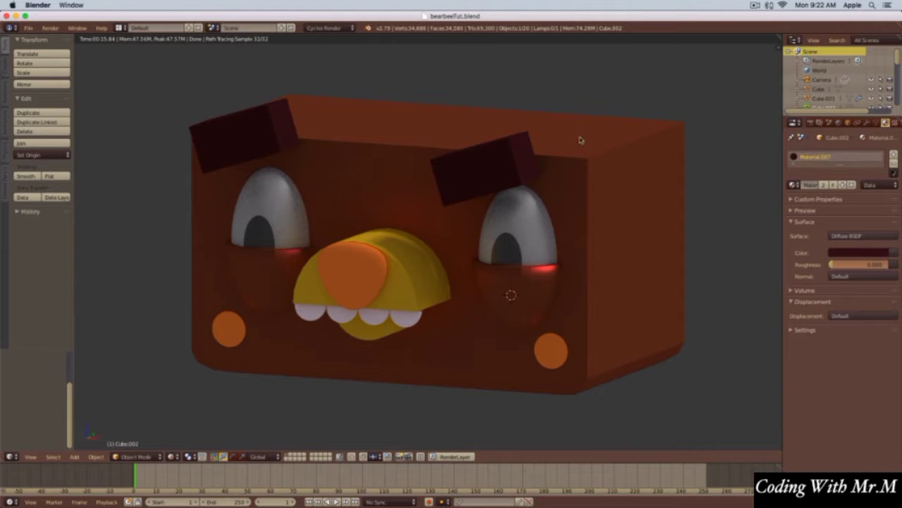
key("shift+z")
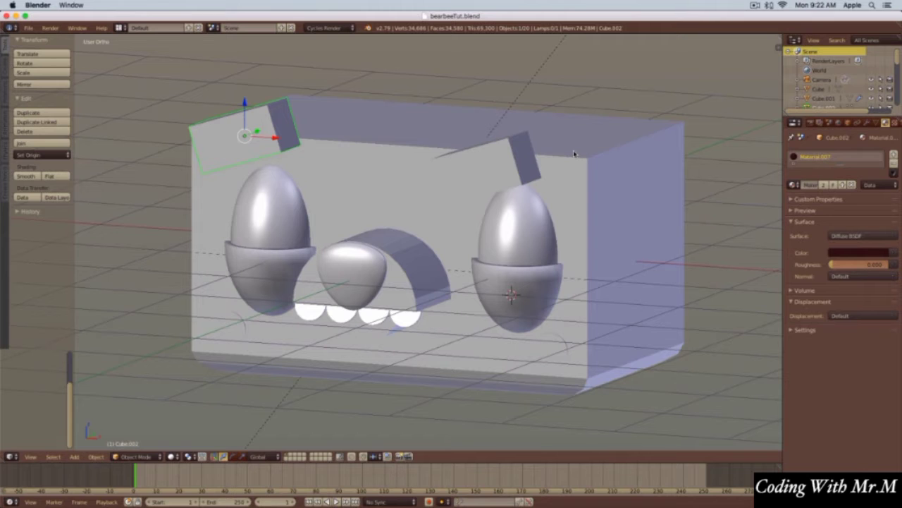
- Select the head box in the front view and snap the 3D cursor to it with Cursor to Selected
key("KP_1")
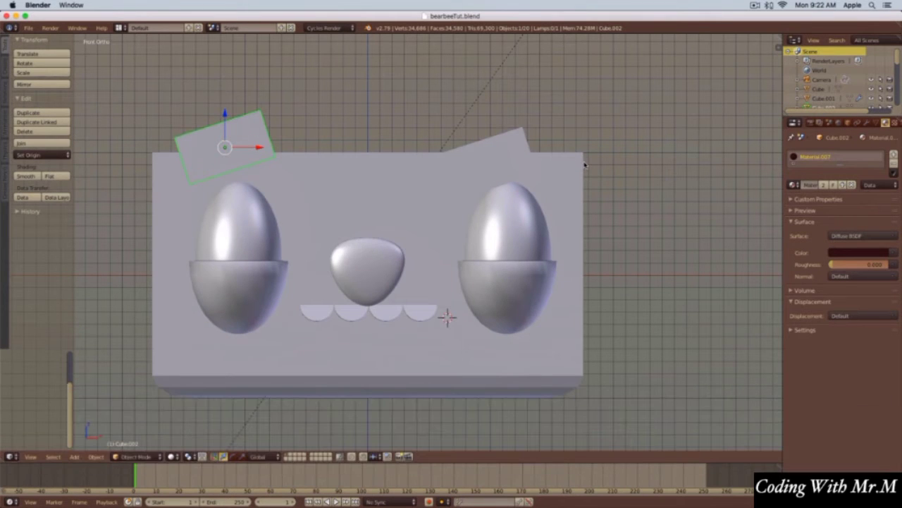
right_click(572, 167)
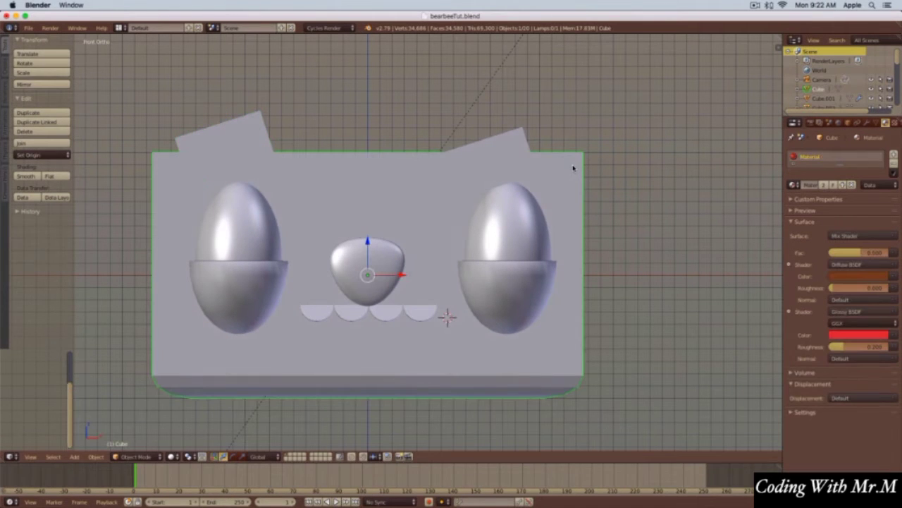
key("shift+s")
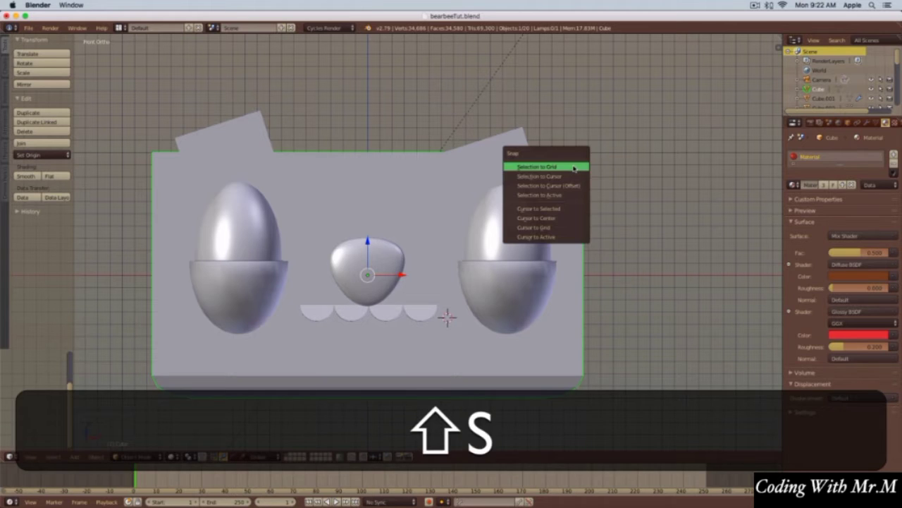
left_click(574, 208)
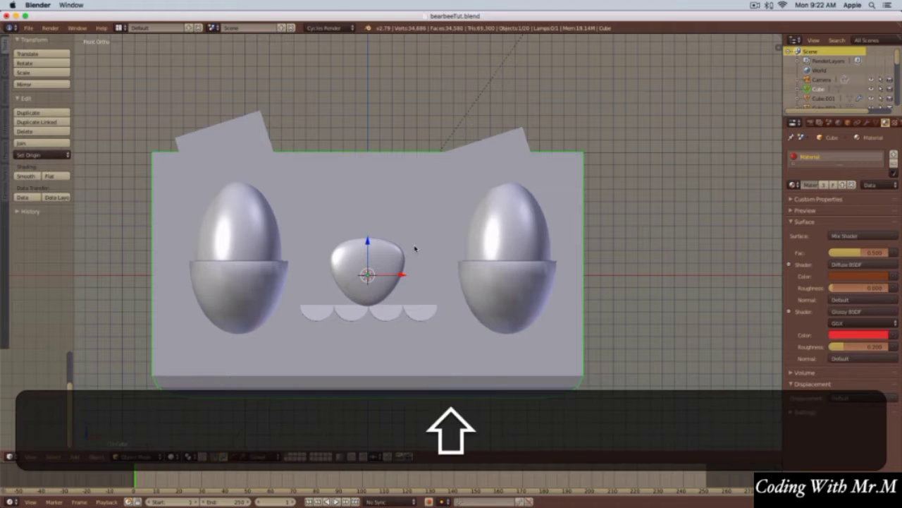
- Add a cylinder mesh at the 3D cursor and align it to the front view
key("shift+a")
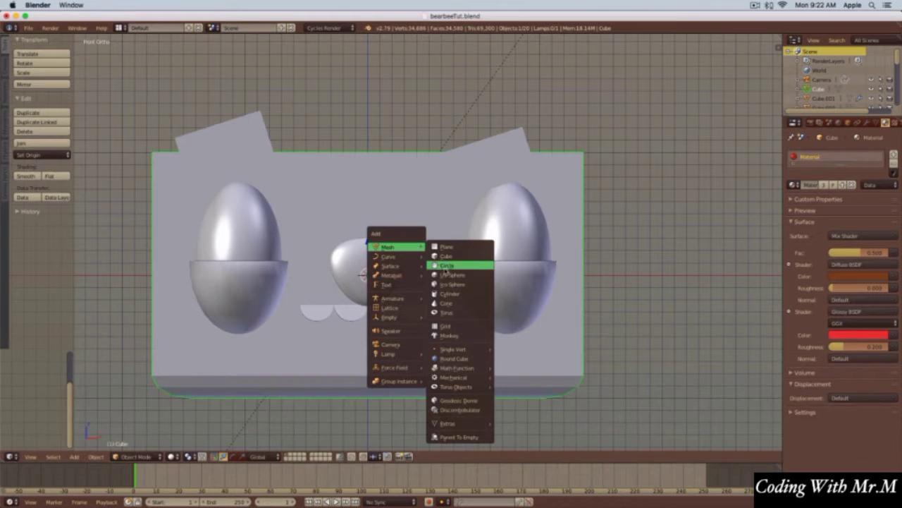
left_click(454, 295)
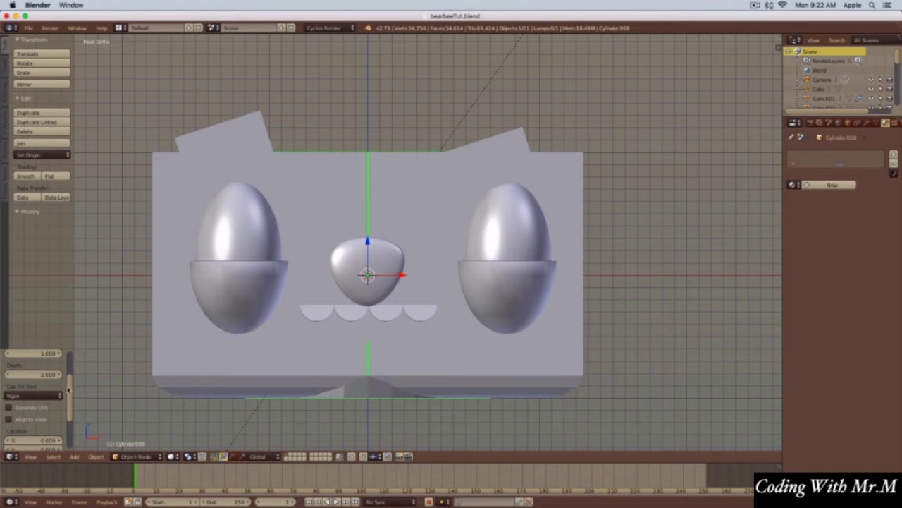
left_click_drag(69, 386, 71, 392)
left_click(9, 414)
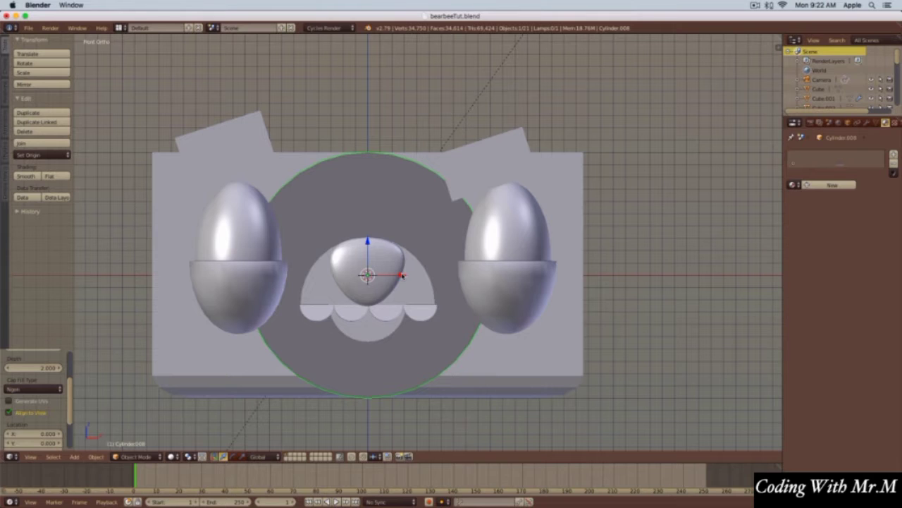
- Raise the cylinder along Z in the right side view until it sits clear above the head
key("3")
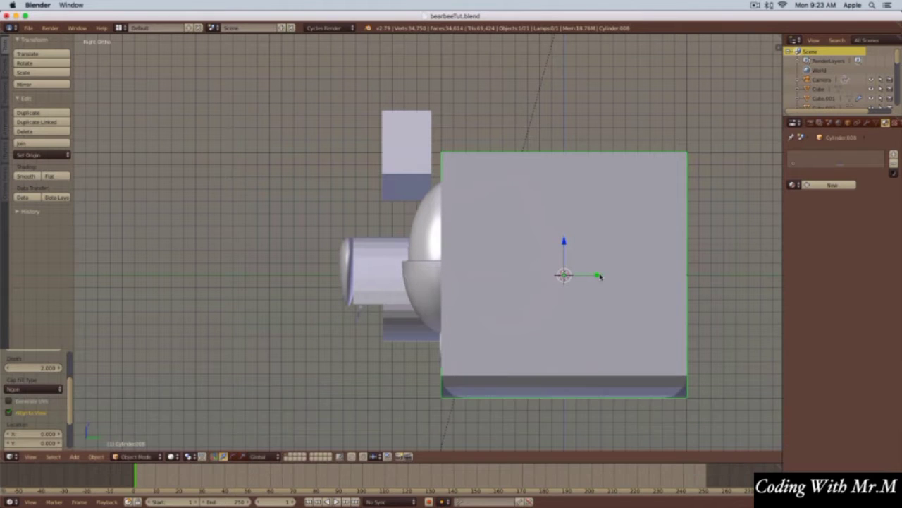
left_click_drag(565, 244, 551, 121)
scroll(563, 151, "down", 3)
middle_click_drag(560, 190, 545, 272, "shift")
left_click_drag(483, 239, 470, 153)
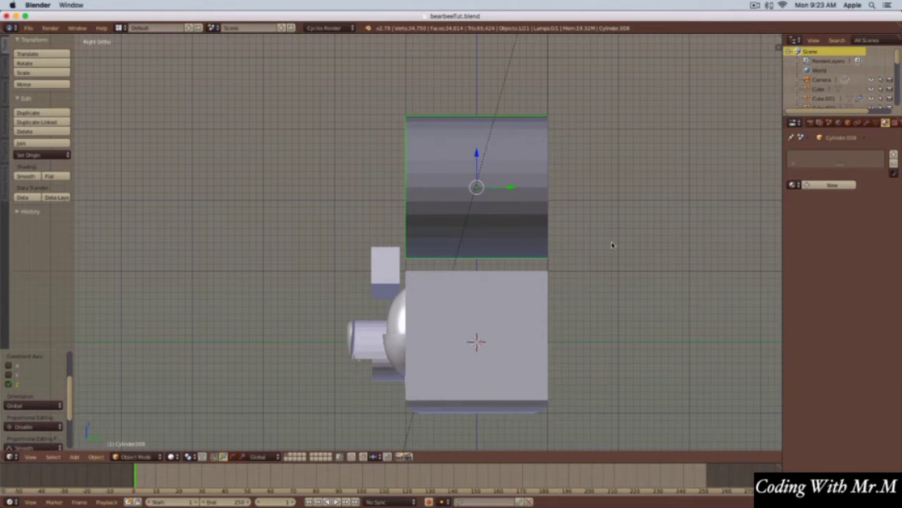
- Scale the cylinder down along Y to flatten it into a thin disc
key("s")
key("y")
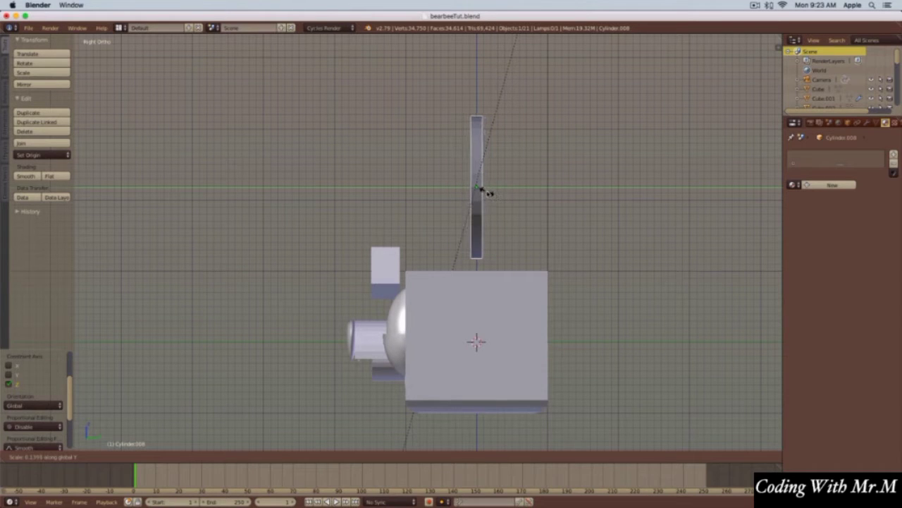
left_click(485, 191)
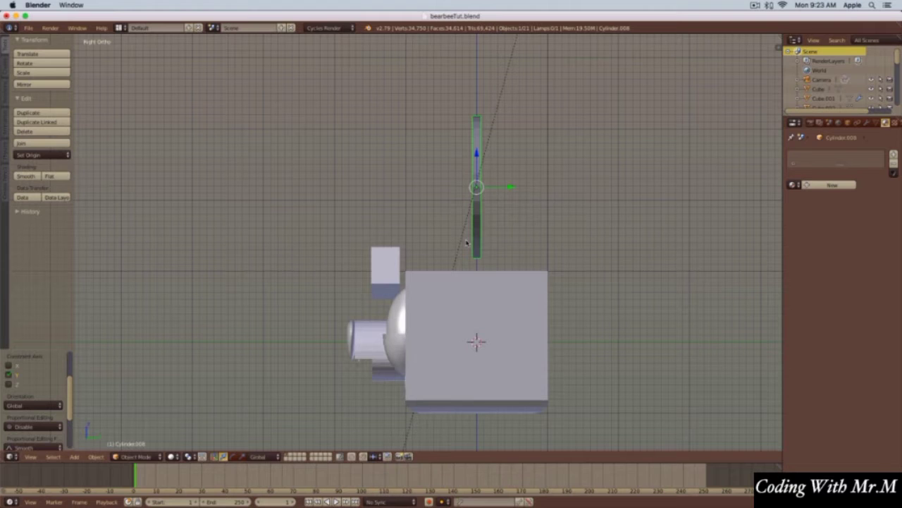
- Move the disc up and right of the head in the front view and stretch it about 1.43 times along Z
key("KP_1")
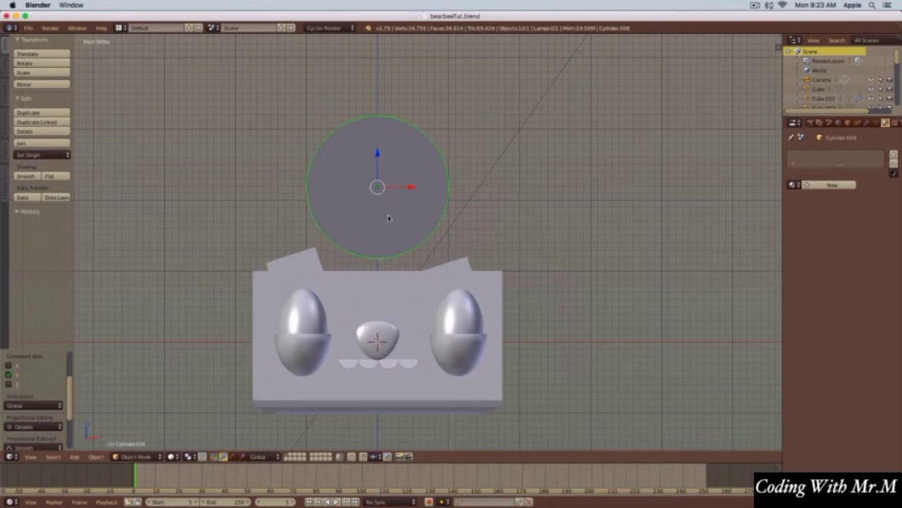
key("g")
left_click(624, 188)
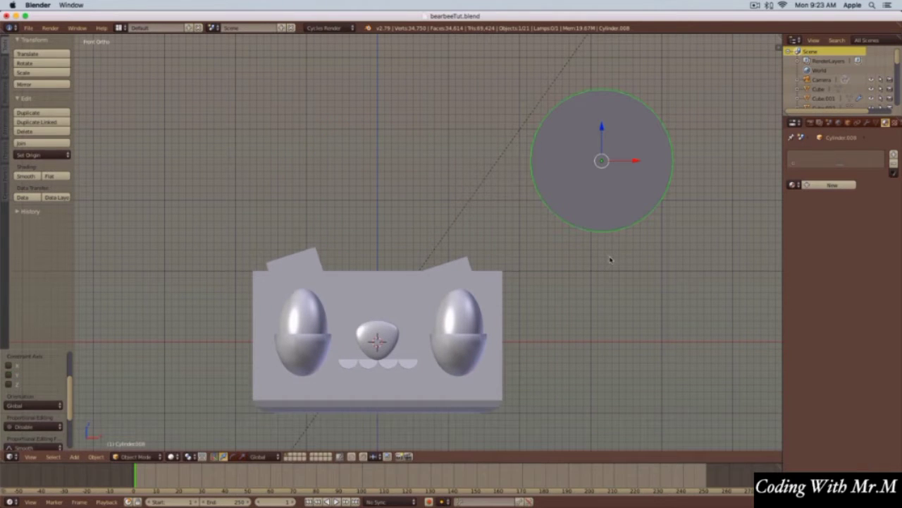
key("s")
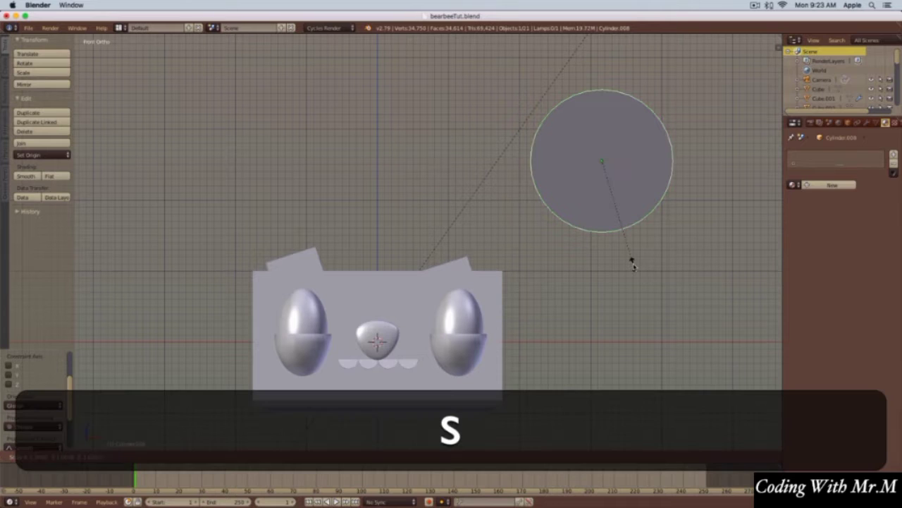
key("z")
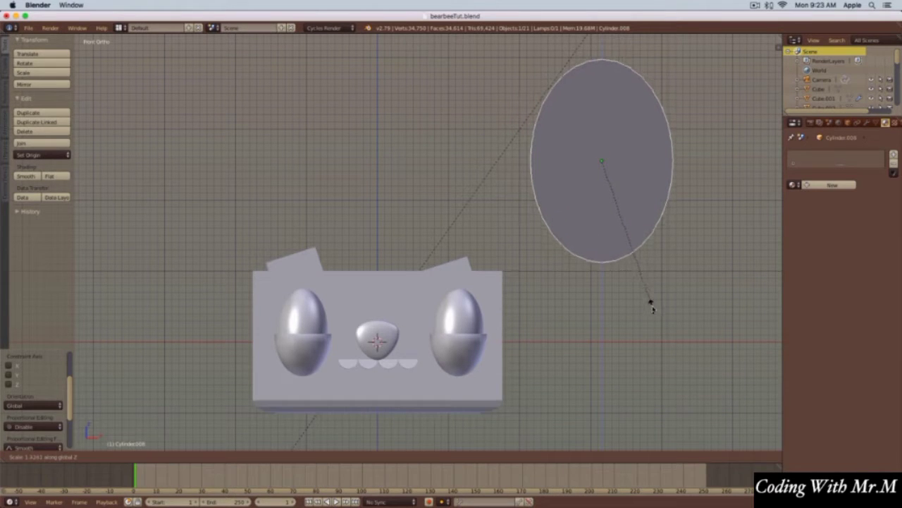
left_click(653, 307)
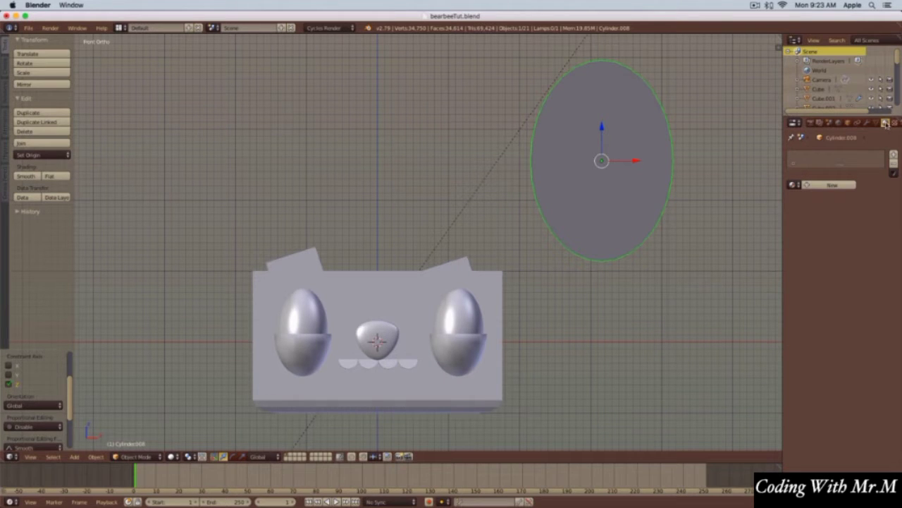
- Assign the head's existing brown Material to the oval disc and scale the disc down
left_click(794, 184)
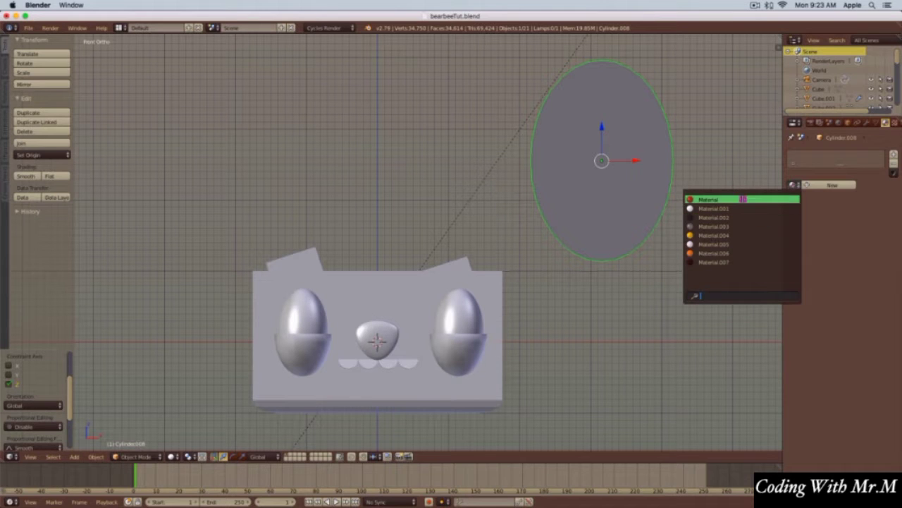
left_click(700, 199)
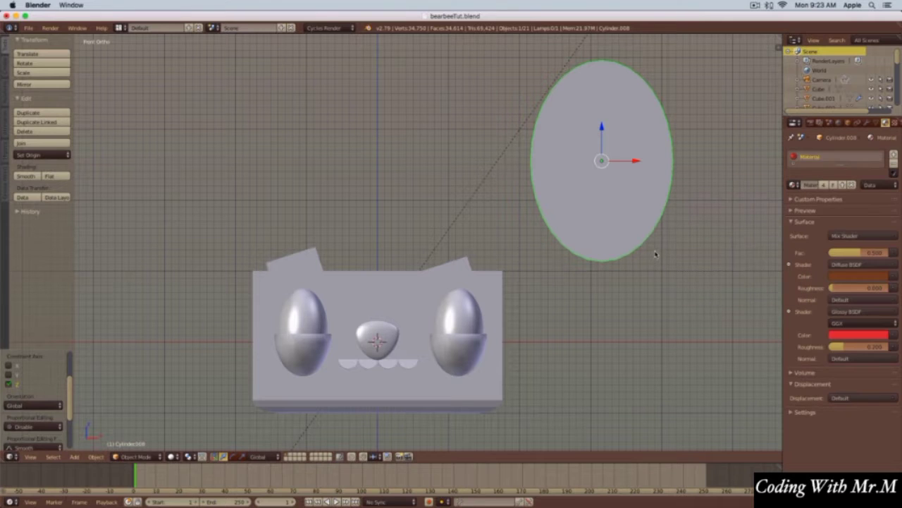
key("s")
left_click(616, 186)
- Move the oval ear to the head's upper right corner in the front view and tilt it slightly clockwise
key("g")
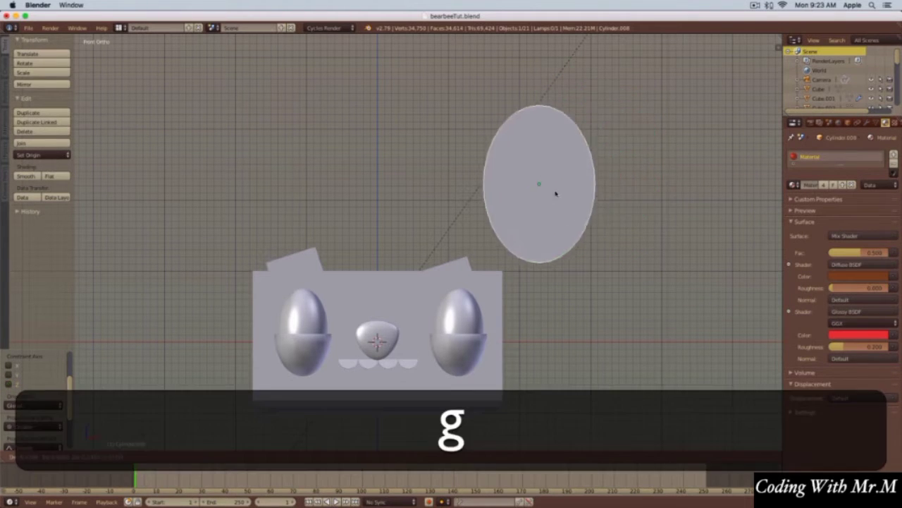
left_click(502, 231)
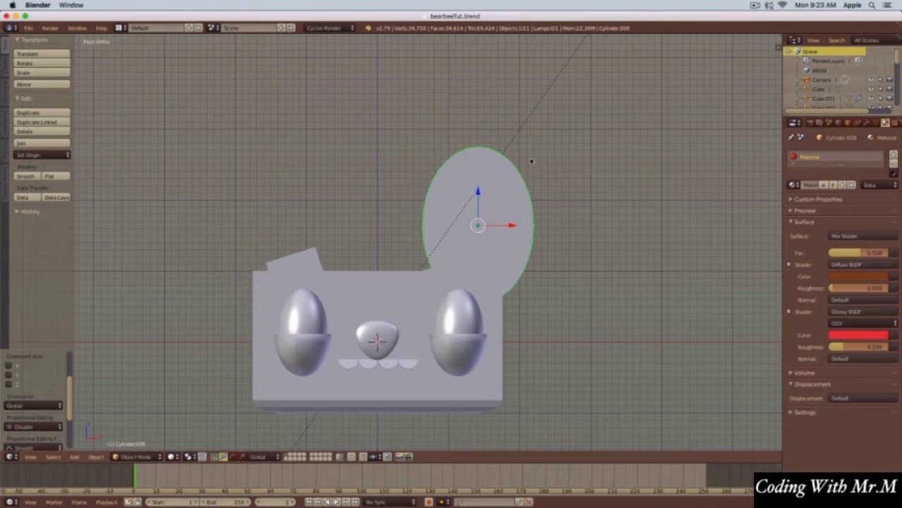
key("r")
left_click(552, 194)
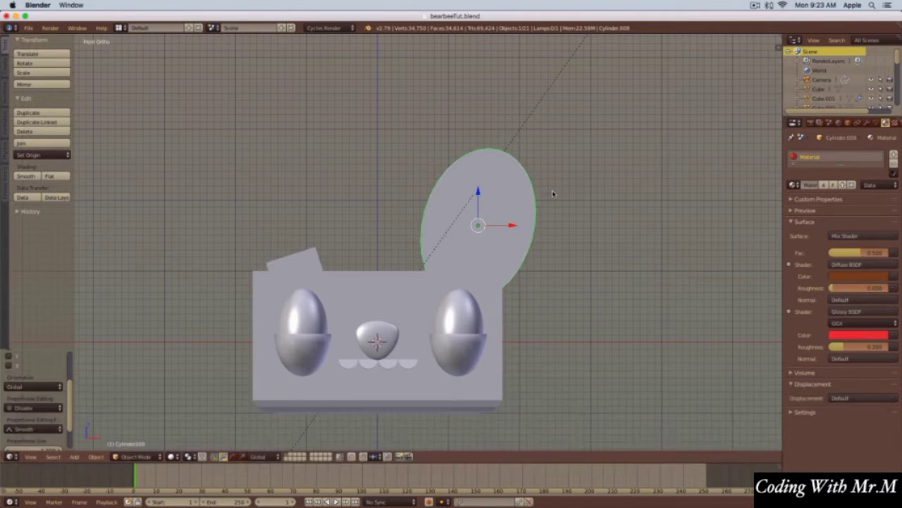
- Shrink the ear a little more, shift it onto the head's upper right corner, and preview it rendered
key("s")
left_click(561, 197)
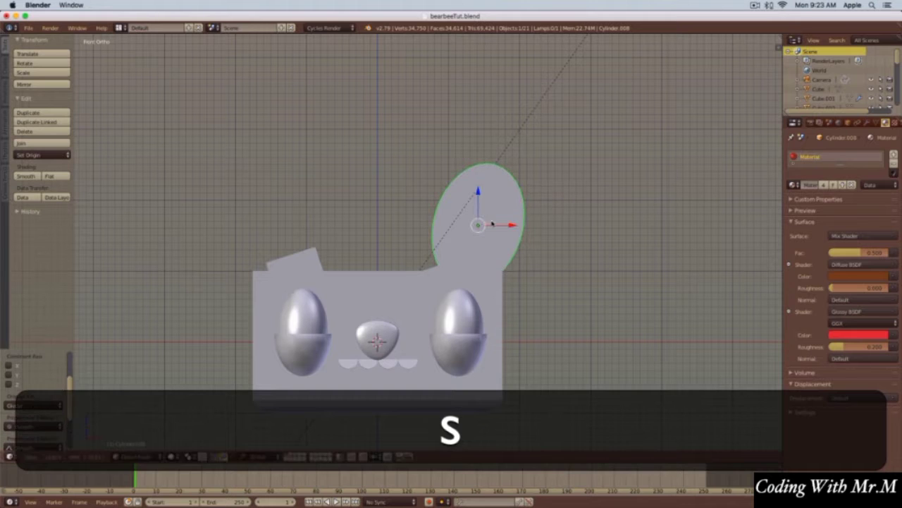
key("g")
left_click(489, 234)
key("shift+z")
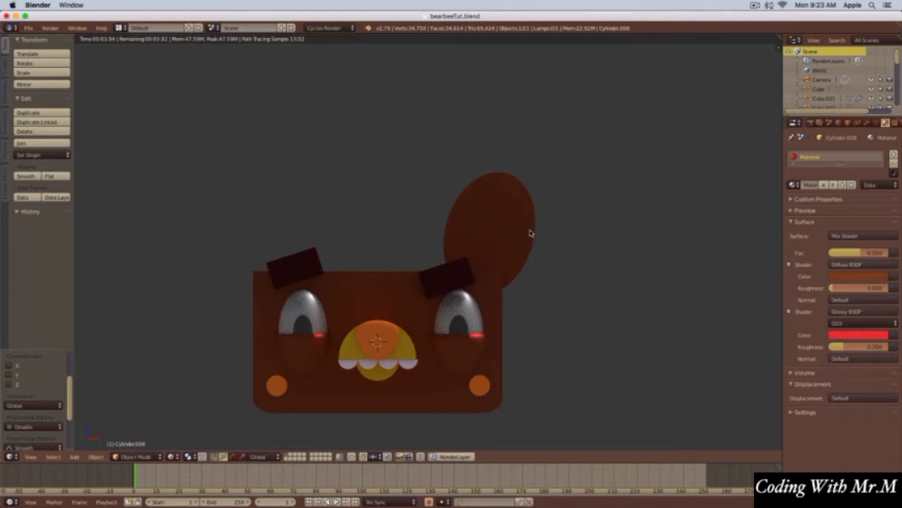
middle_click_drag(530, 232, 538, 198, "shift")
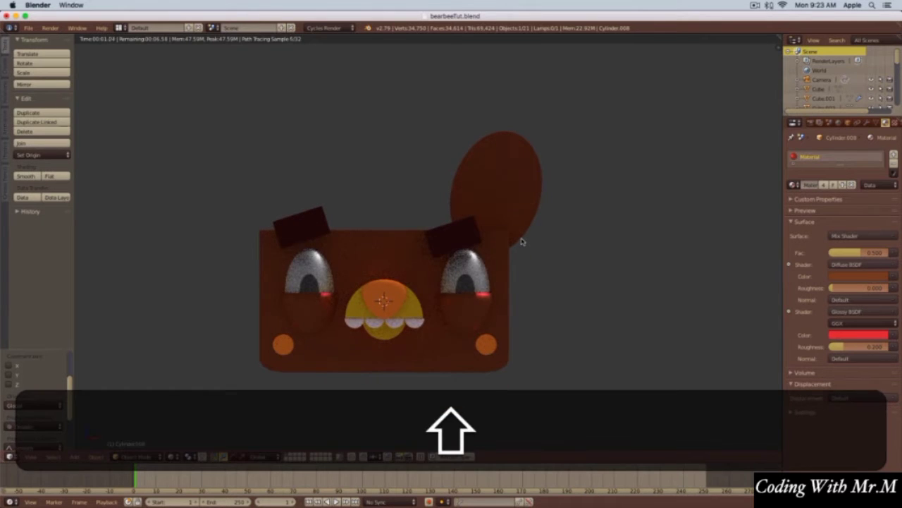
- Inset the ear's front face by about 0.31 and shift the inset face down along Z in the front view
key("shift+z")
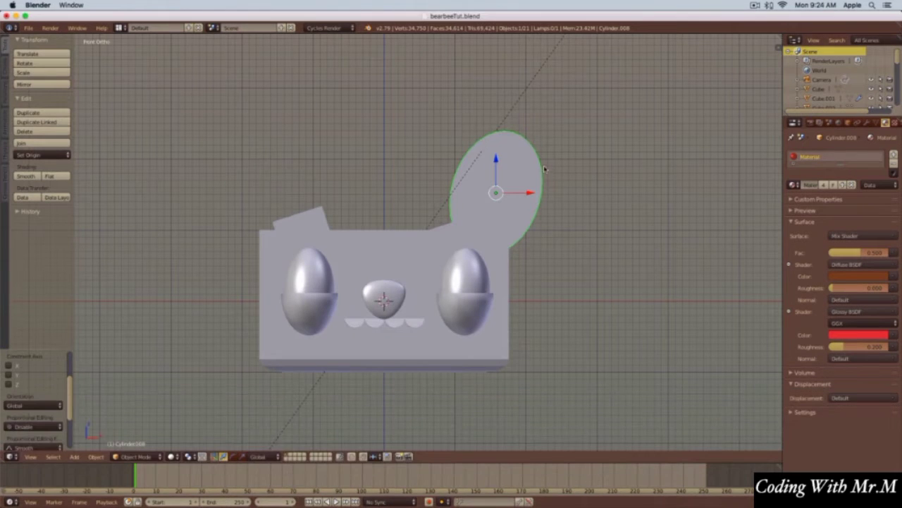
key("Tab")
scroll(548, 161, "up", 3)
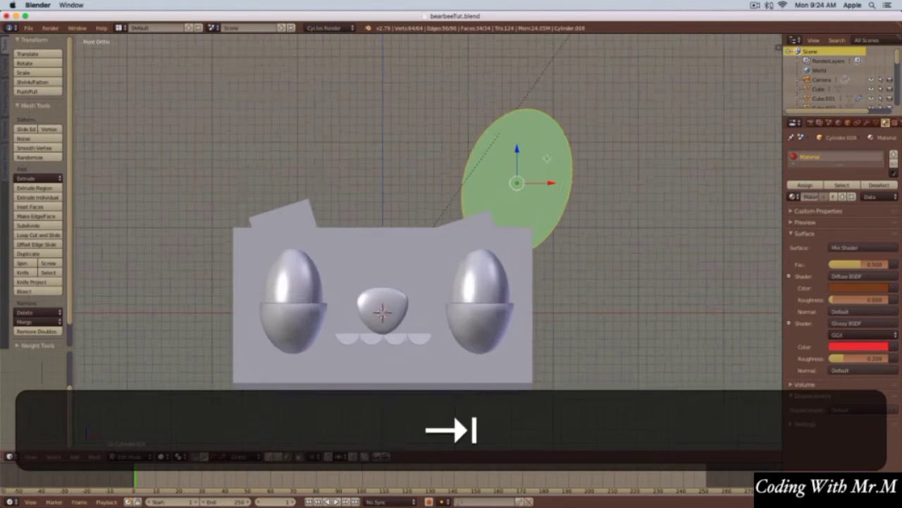
middle_click_drag(548, 161, 475, 172, "shift")
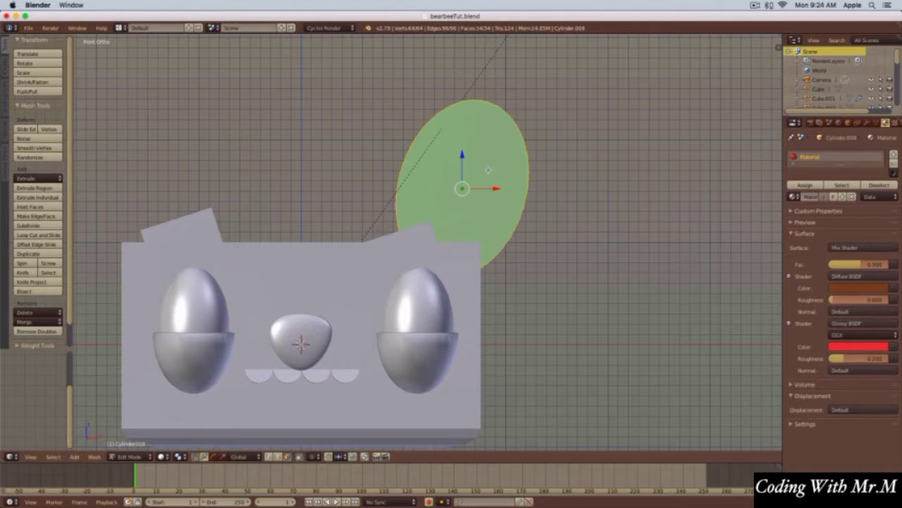
key("ctrl+Tab")
left_click(484, 189)
right_click(483, 165)
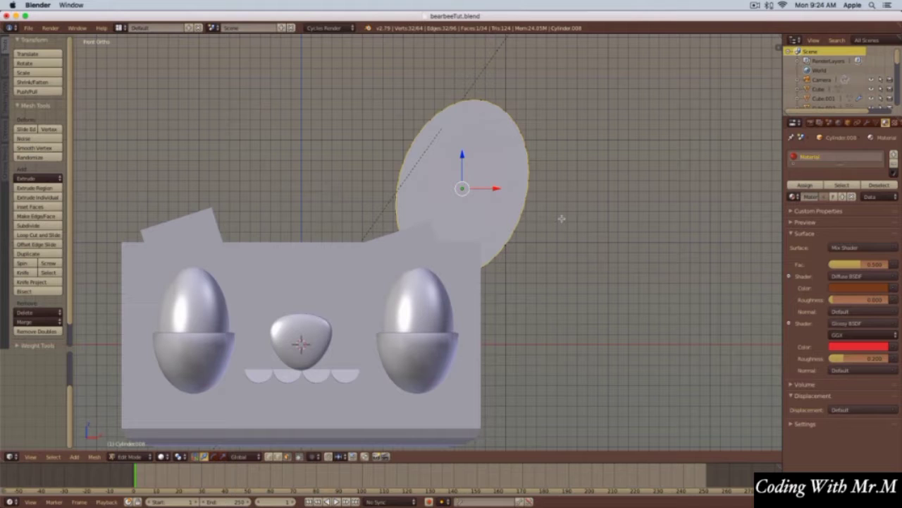
key("i")
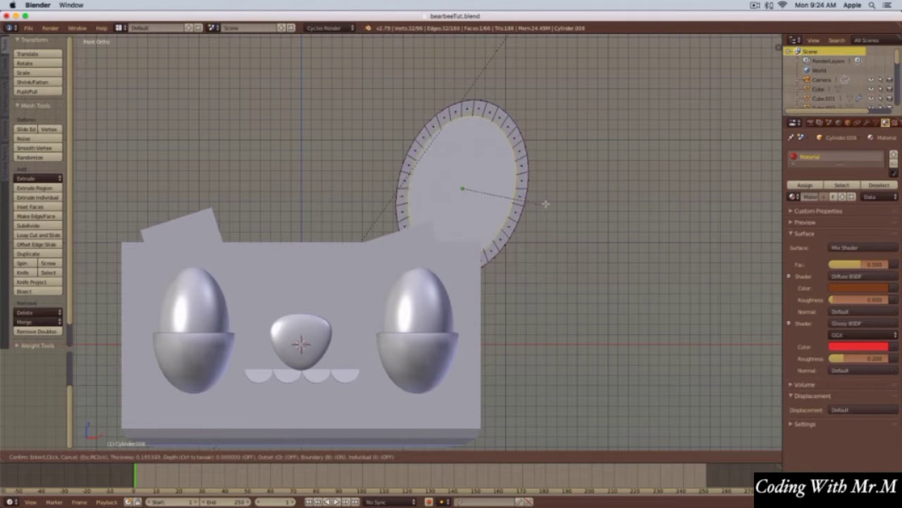
left_click(539, 196)
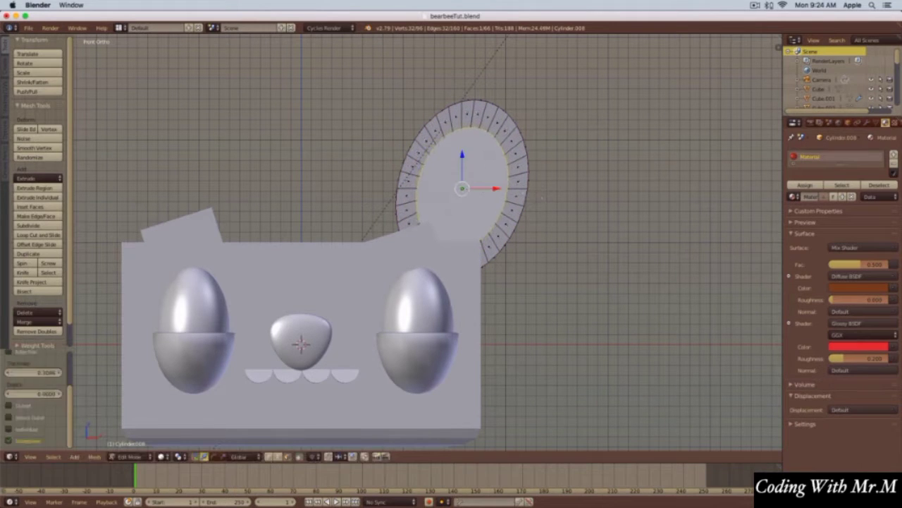
key("e")
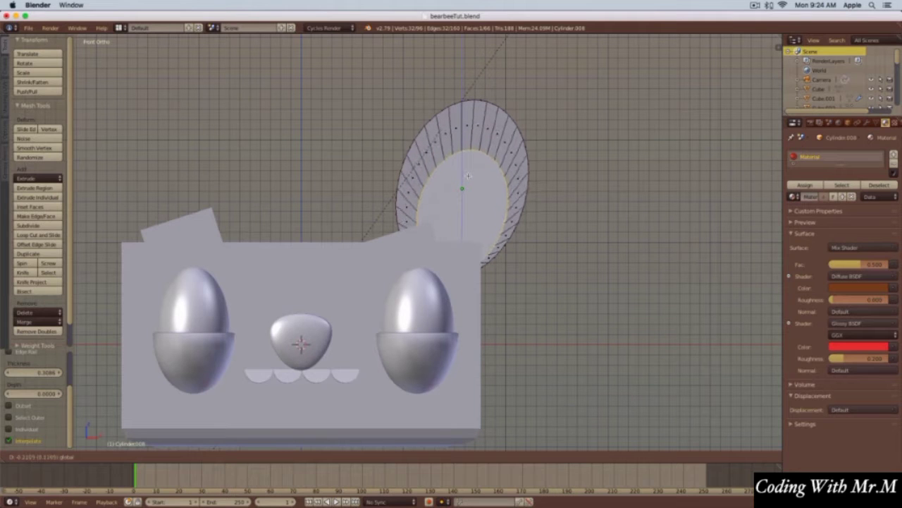
left_click(468, 176)
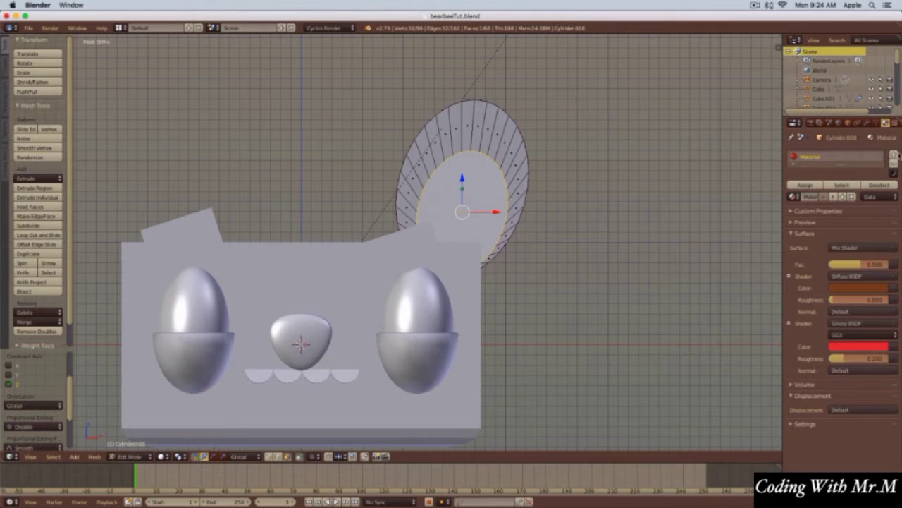
- Add a new orange diffuse material to the ear, assign it to the inset face, and preview it rendered
left_click(894, 155)
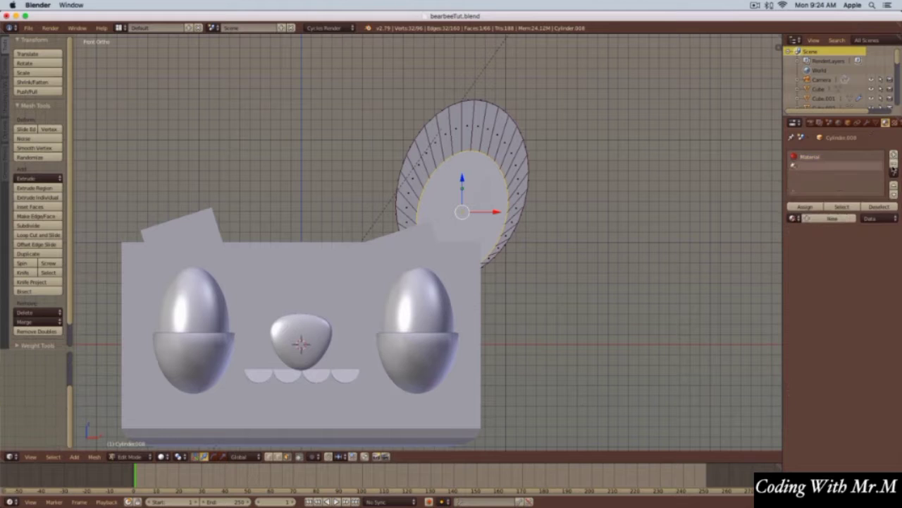
left_click(834, 220)
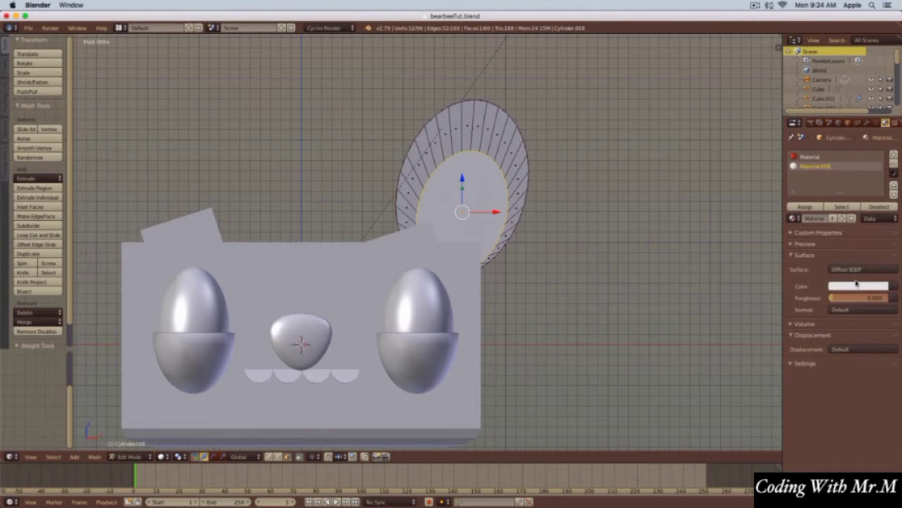
left_click(857, 286)
left_click(829, 212)
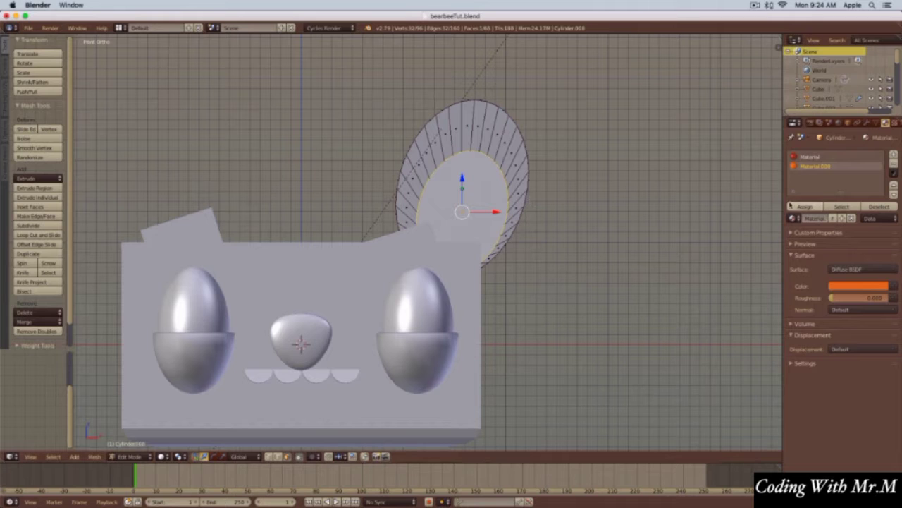
key("shift+z")
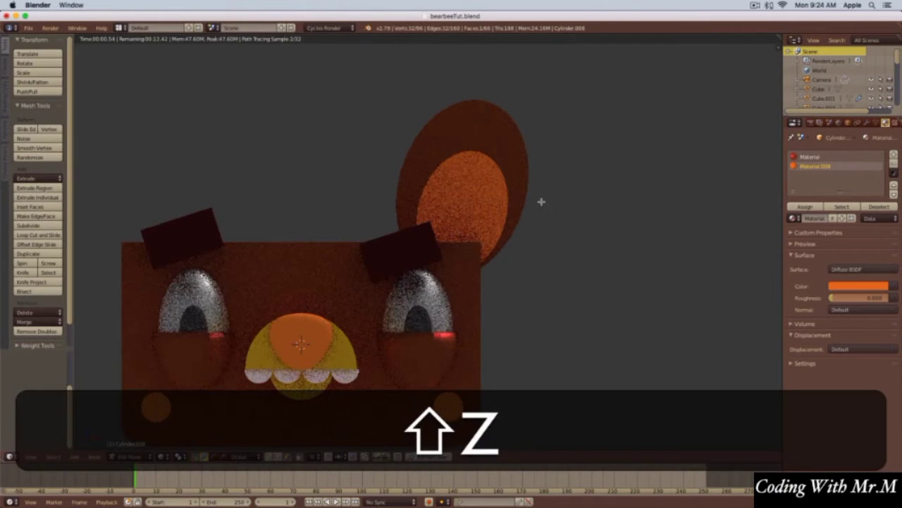
key("shift+z")
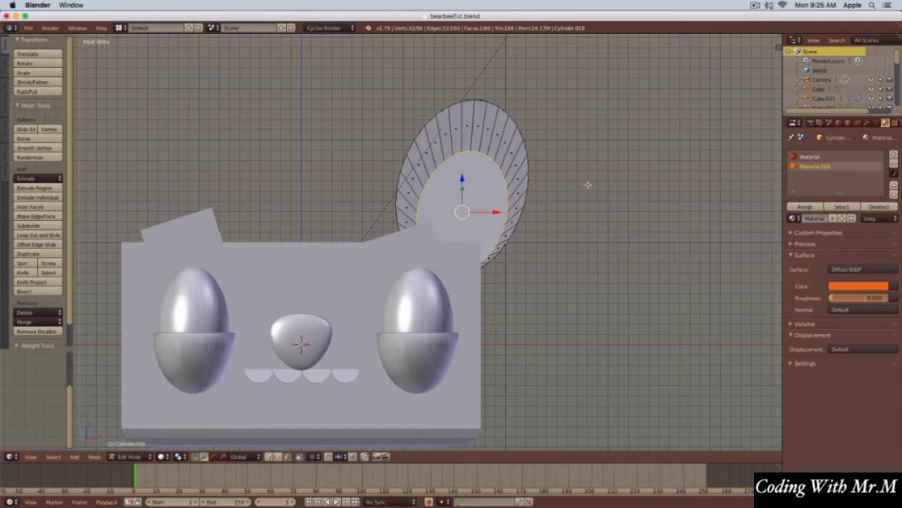
- Inset the orange face by about 0.175 and assign a new yellow diffuse material to the inner face
key("i")
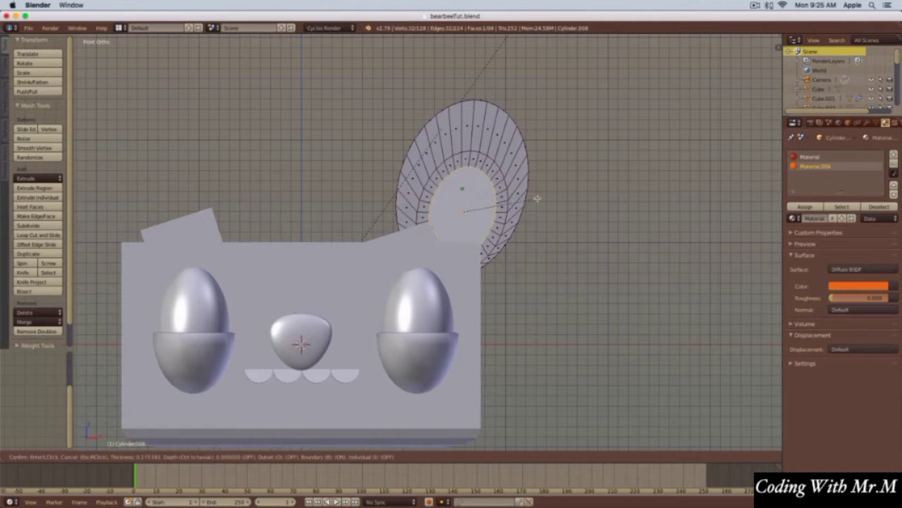
left_click(534, 198)
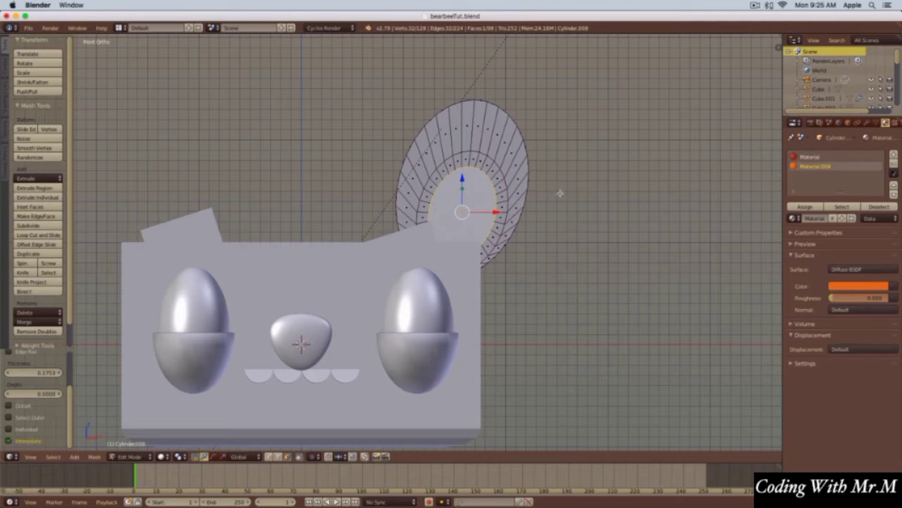
left_click(893, 155)
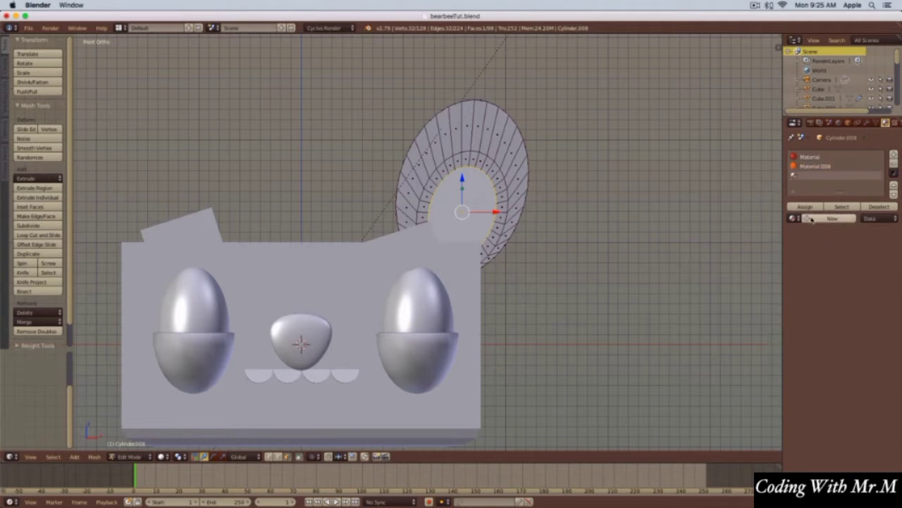
left_click(832, 218)
left_click(871, 287)
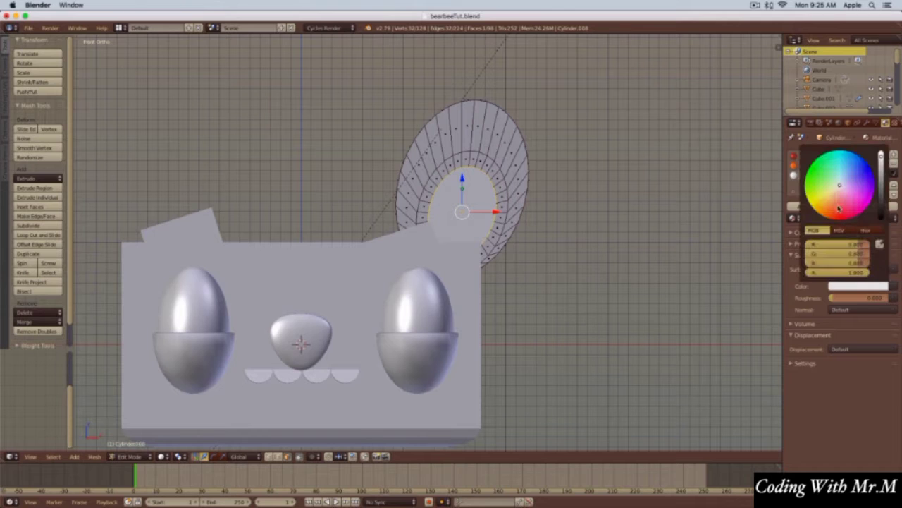
left_click_drag(839, 208, 818, 201)
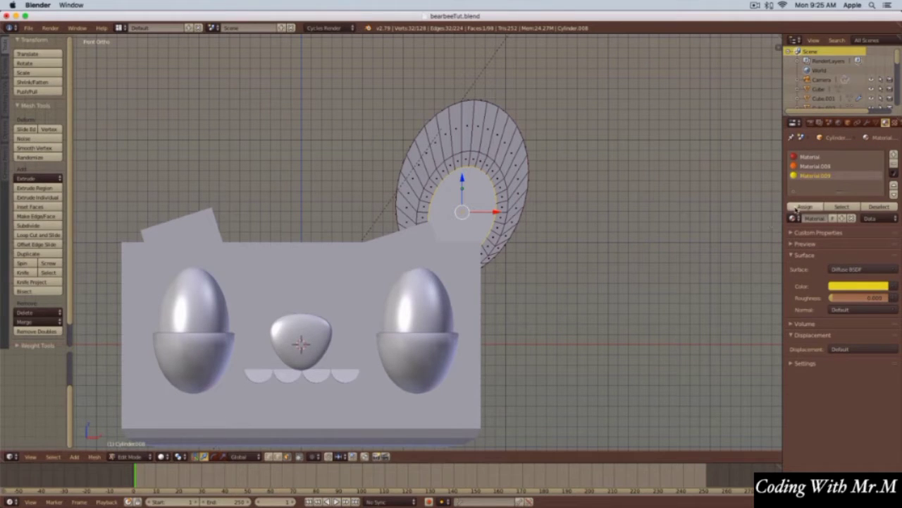
- Inset the yellow face by about 0.24 and move the resulting small oval slightly down along Z
key("i")
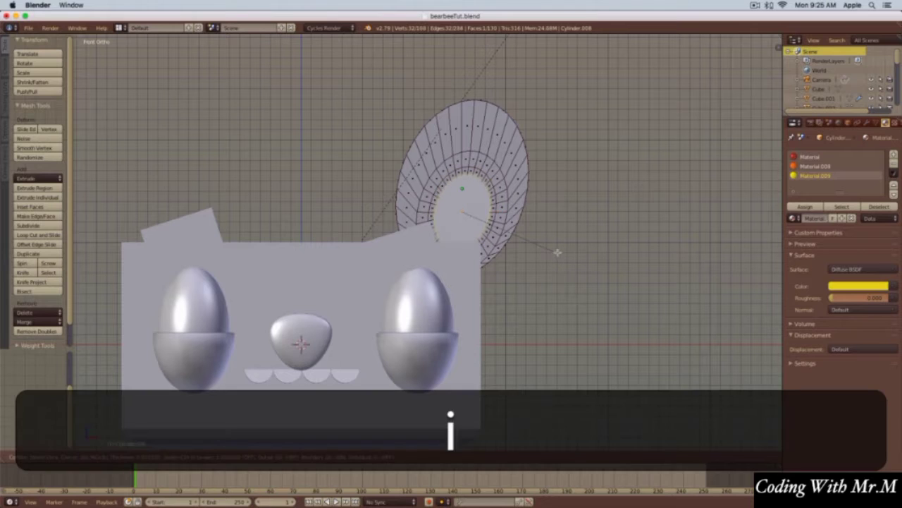
left_click(544, 245)
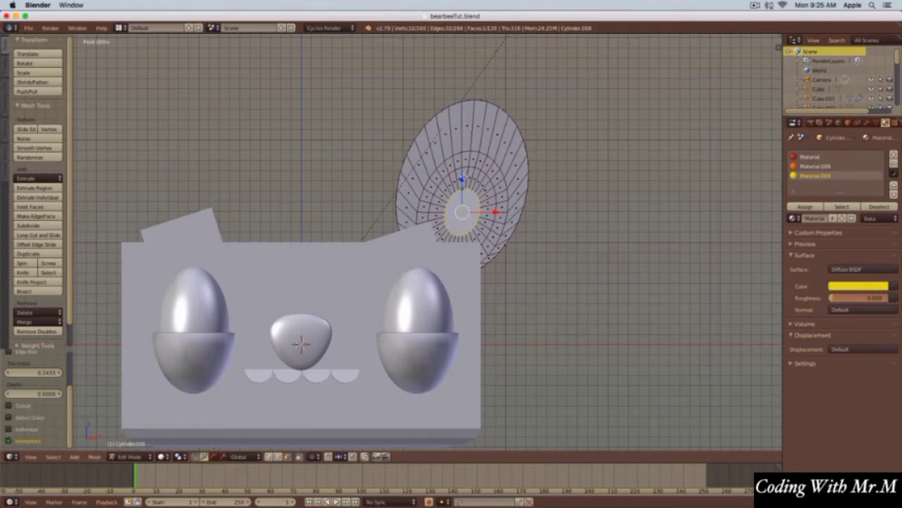
left_click_drag(463, 178, 463, 190)
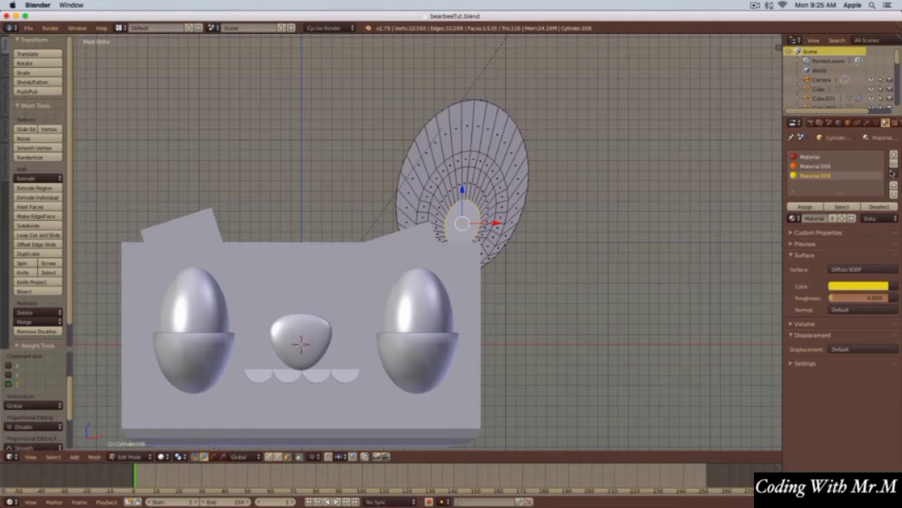
- Add a new dark brown diffuse material, assign it to the small inner oval, and preview the ear rendered
left_click(894, 154)
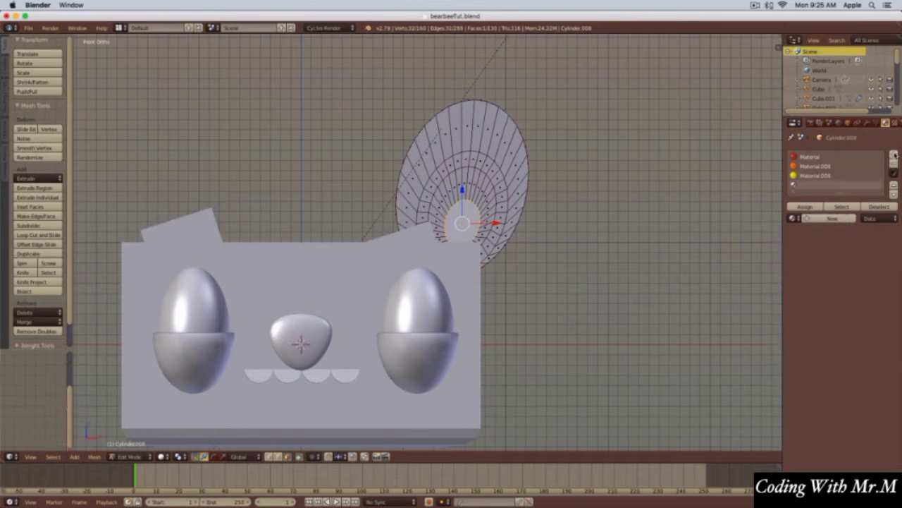
left_click(835, 219)
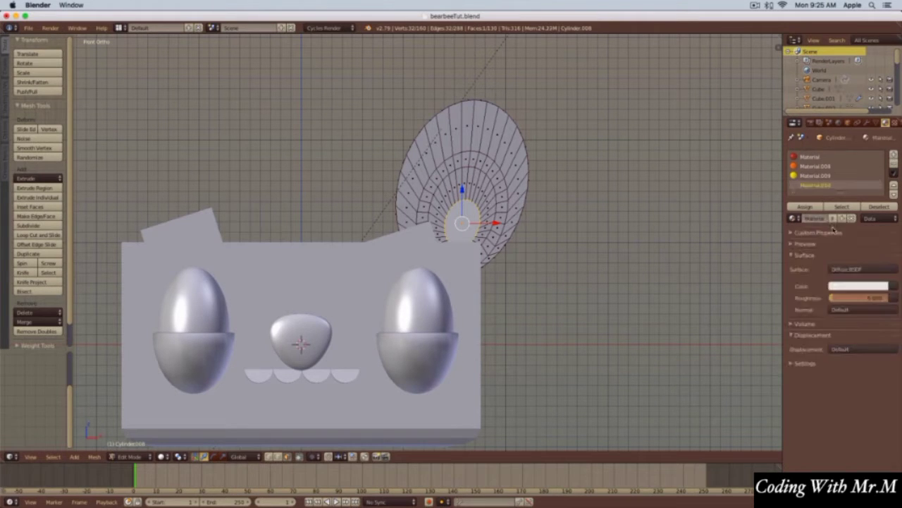
left_click(877, 286)
left_click(827, 209)
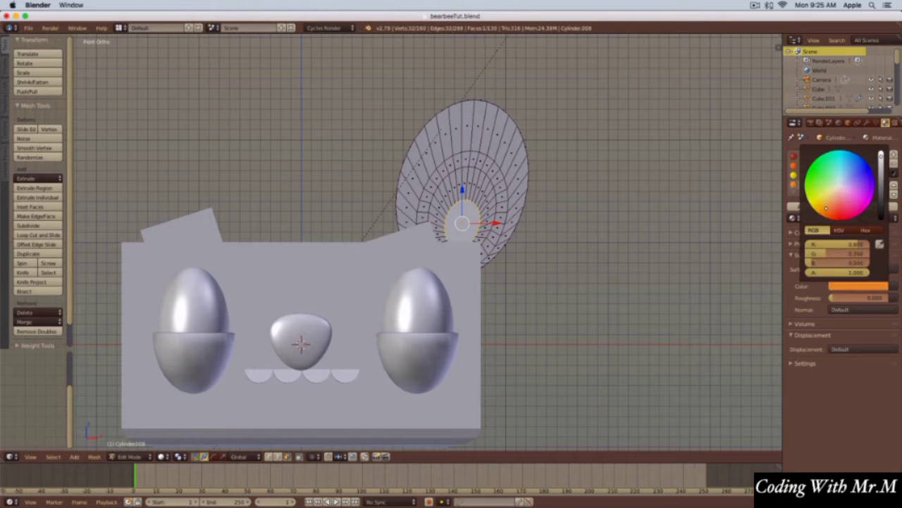
left_click_drag(881, 159, 881, 203)
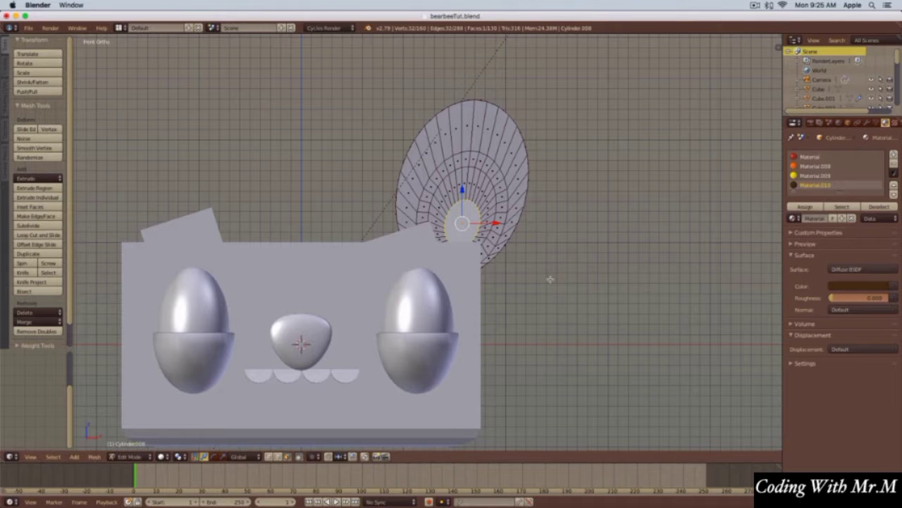
key("shift+z")
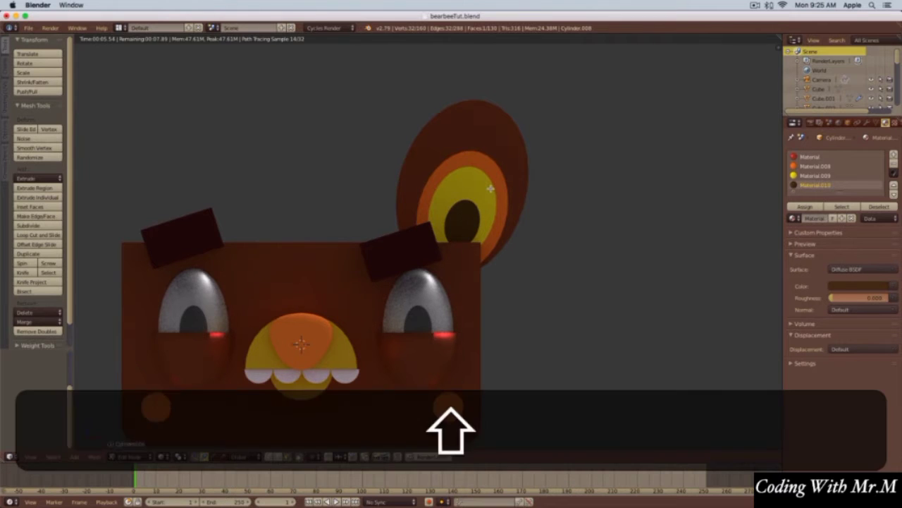
key("shift+z")
- Lower the whole ear further into the head along Z, tilt it slightly clockwise in the front view, and check it rendered
key("Tab")
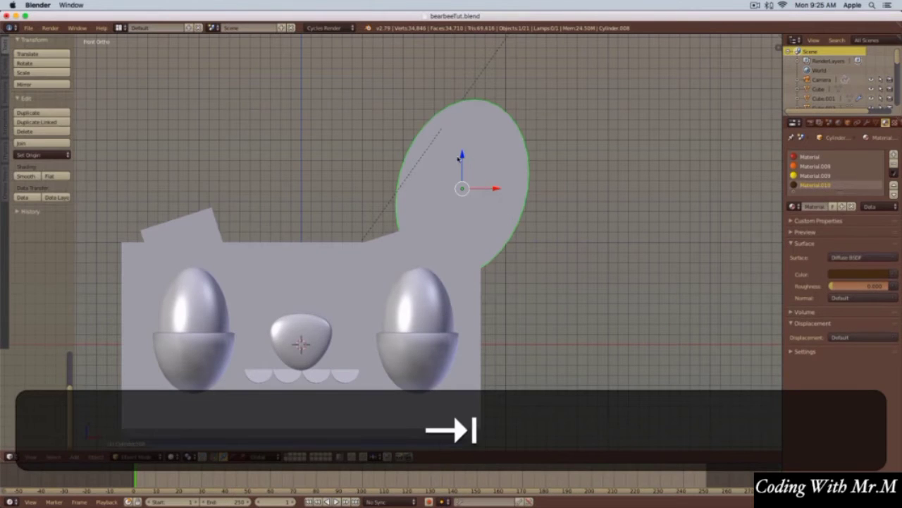
left_click_drag(461, 157, 470, 169)
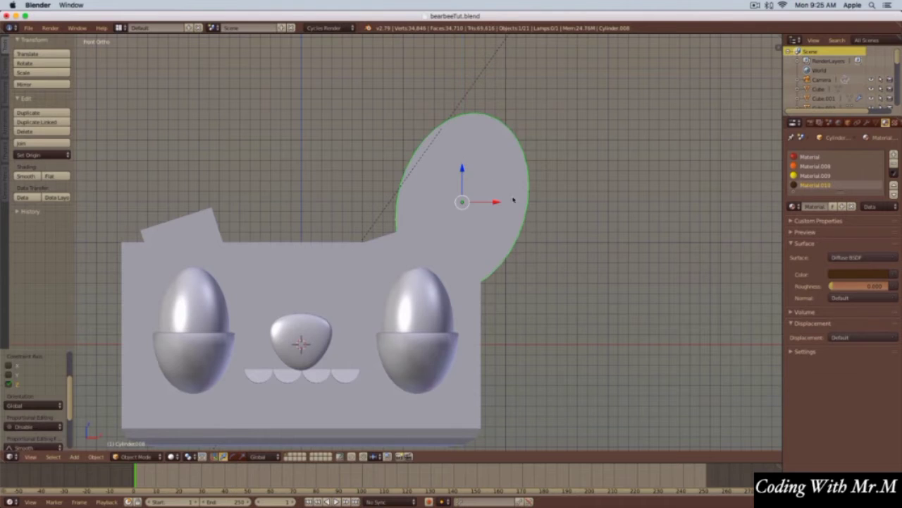
mouse_move(514, 200)
middle_mouse_down()
mouse_move(490, 212)
mouse_move(497, 202)
middle_mouse_up()
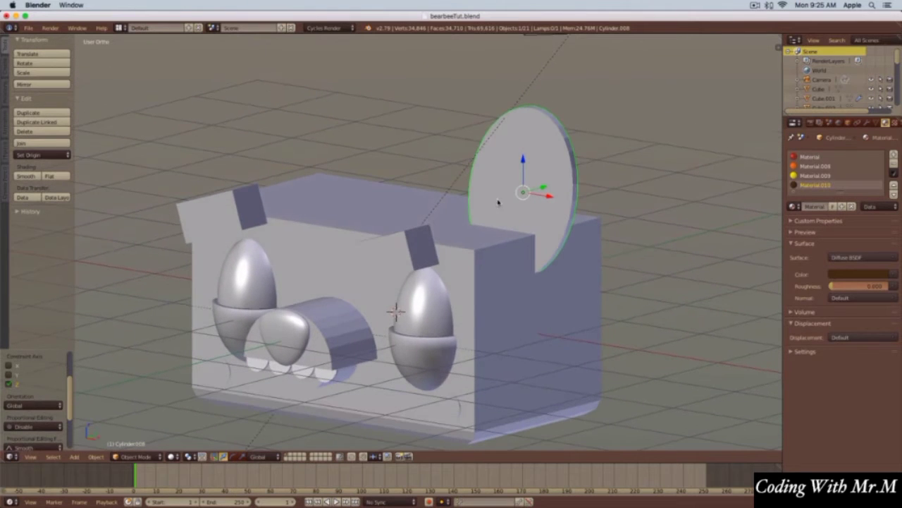
key("KP_1")
key("r")
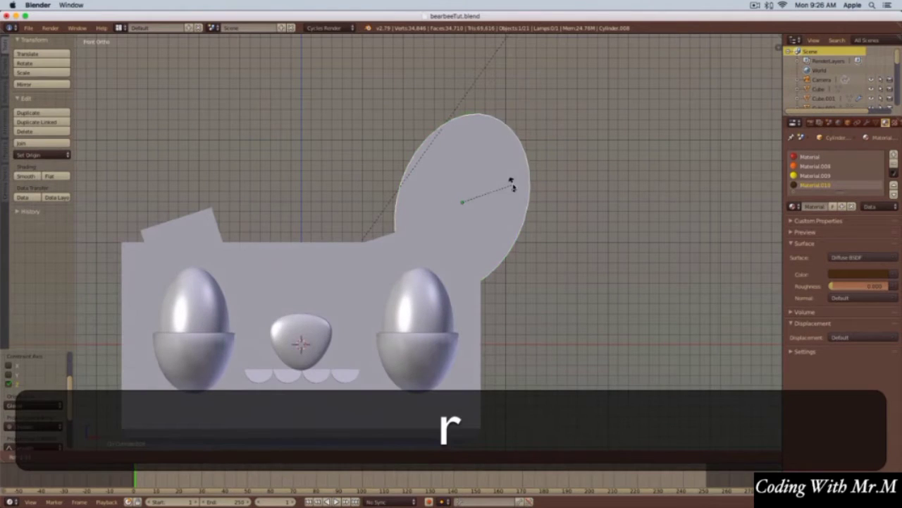
left_click(512, 185)
key("shift+z")
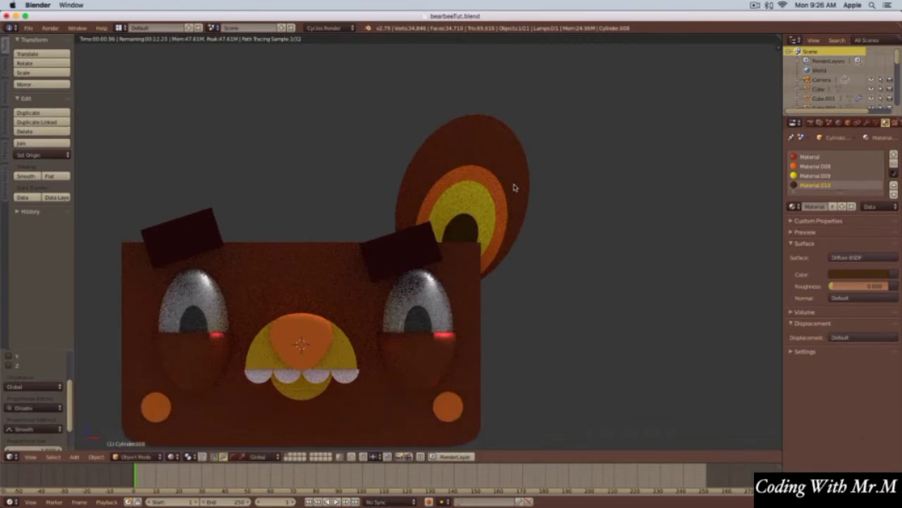
- Shift the ear slightly outward along X and preview its placement rendered
key("shift+z")
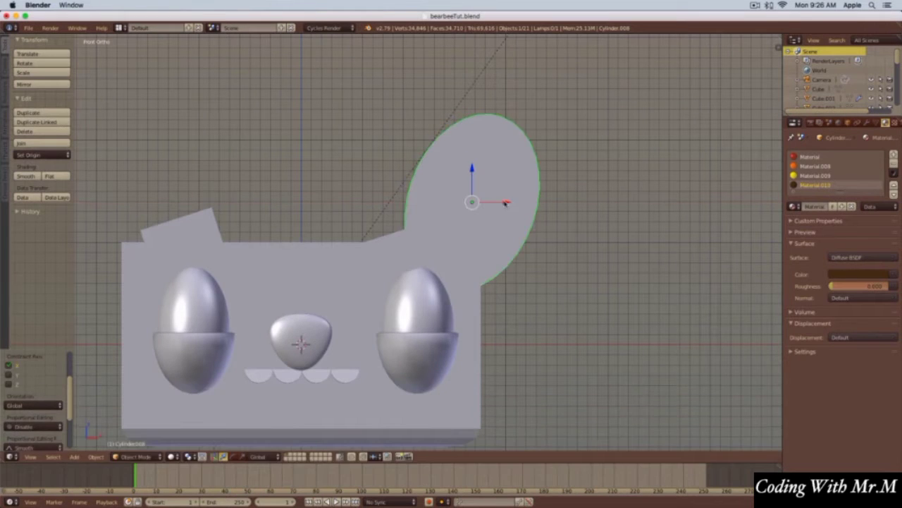
key("shift+z")
key("shift+z")
- In Edit Mode, select the ring of yellow faces around the ear's small inner oval and view the ear from the side
middle_click_drag(548, 199, 492, 214)
key("Tab")
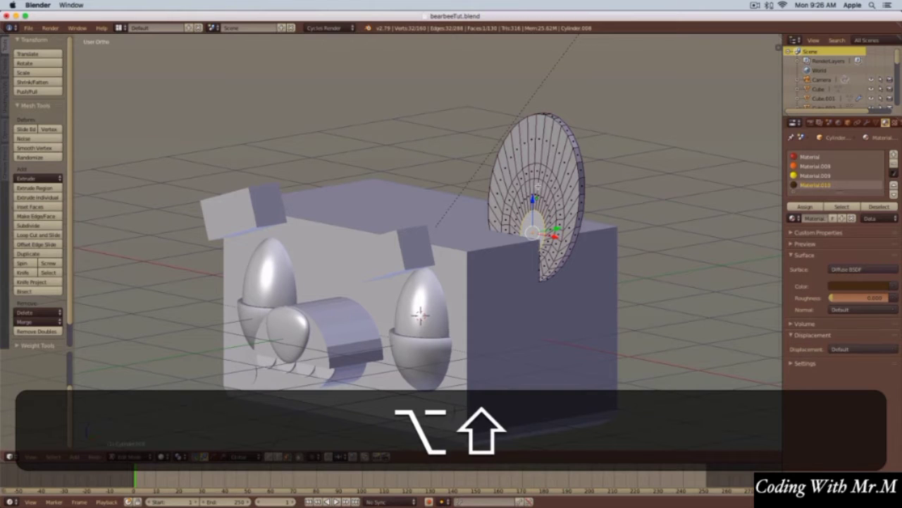
left_click(538, 186, "alt+shift")
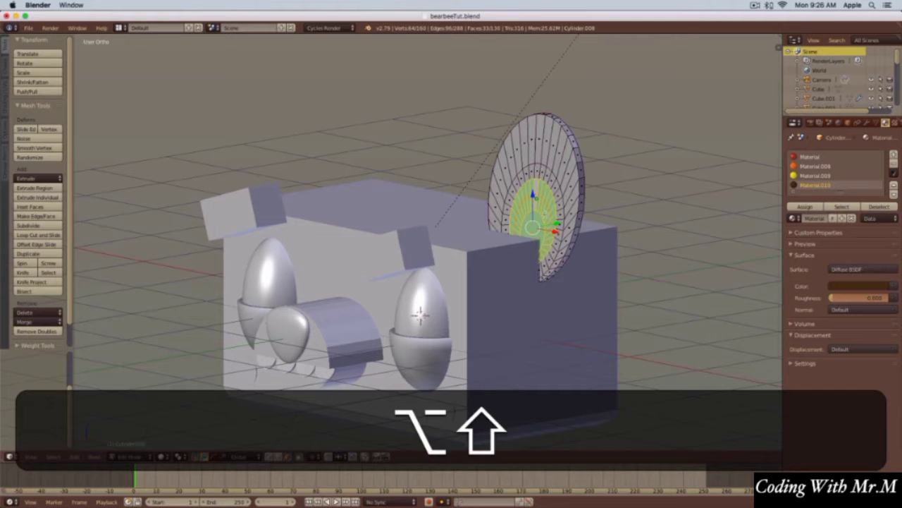
key("KP_3")
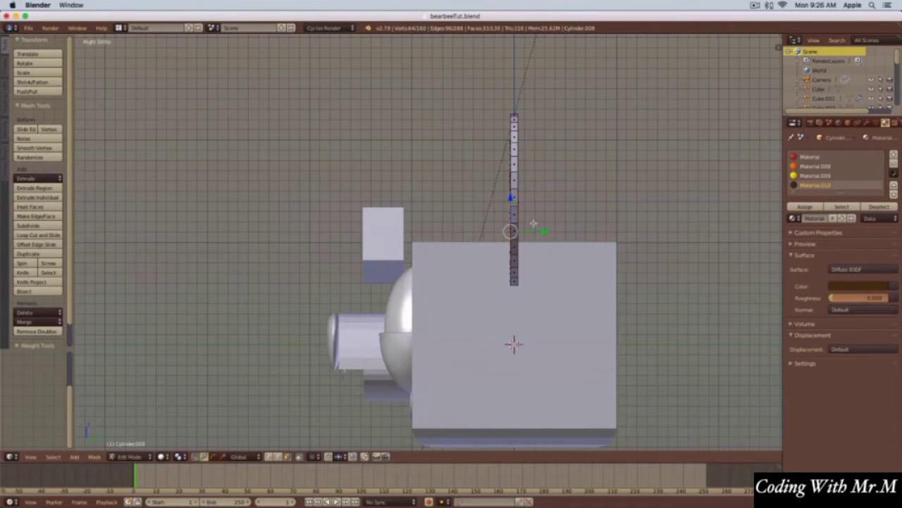
- Try to push the selected inner ear faces backward without proportional editing, and undo the move
key("o")
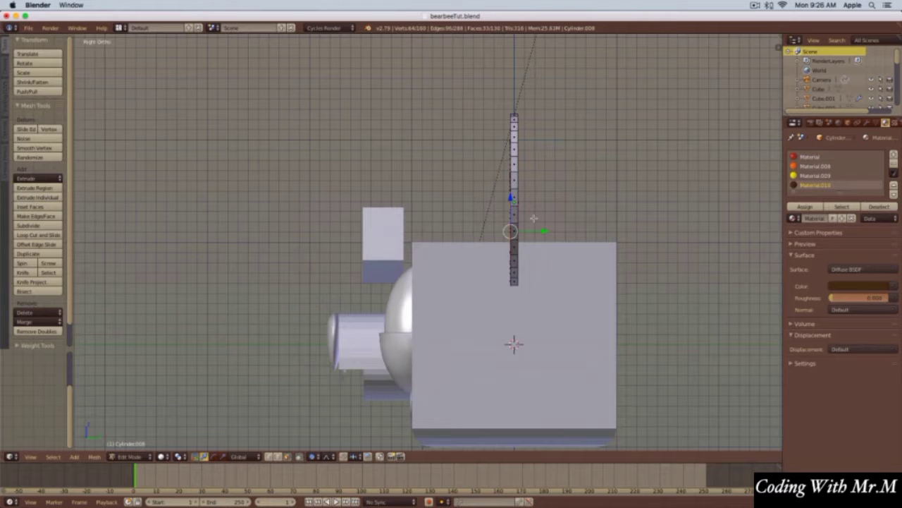
key("o")
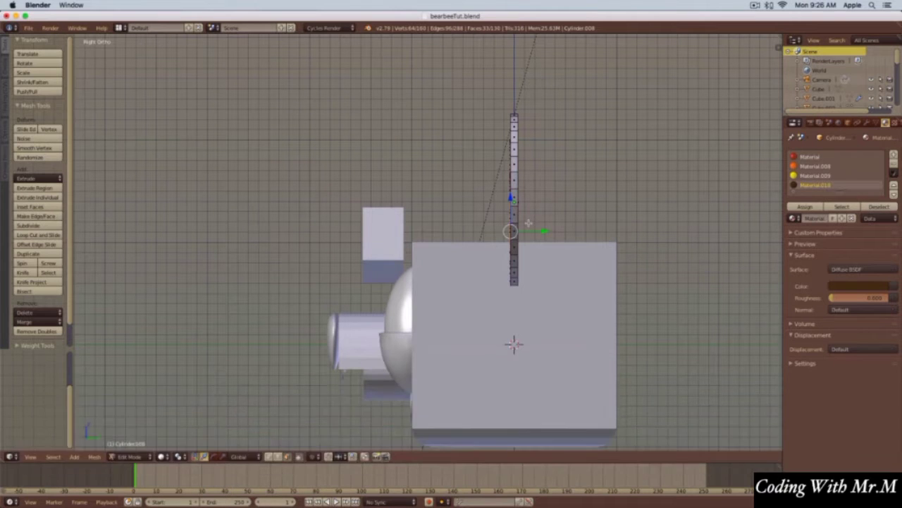
key("g")
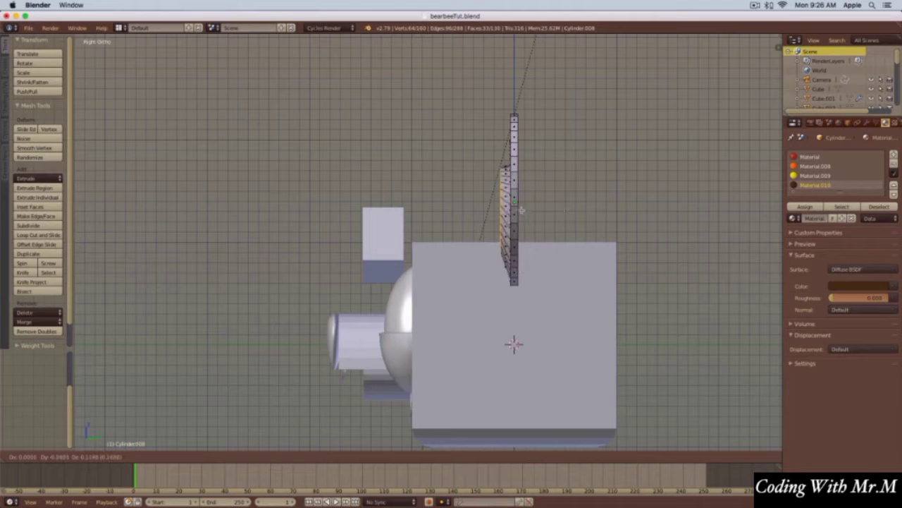
left_click(557, 207)
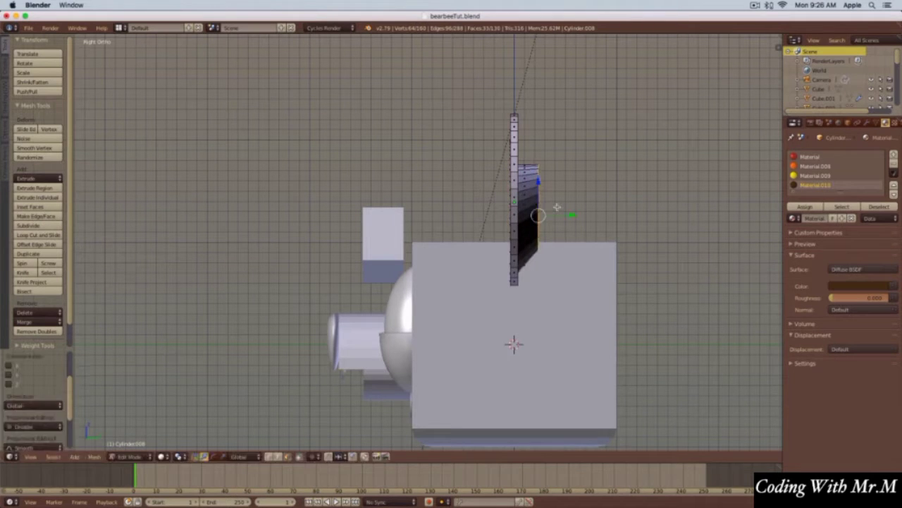
key("super+z")
- Move the inner ear faces backward with smooth proportional editing and an enlarged influence radius so the ear curves, and inspect its shape
key("o")
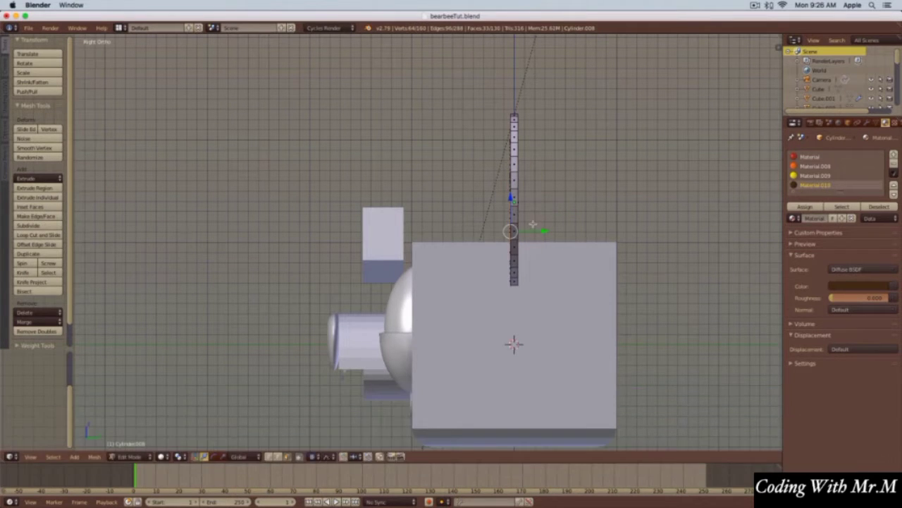
key("g")
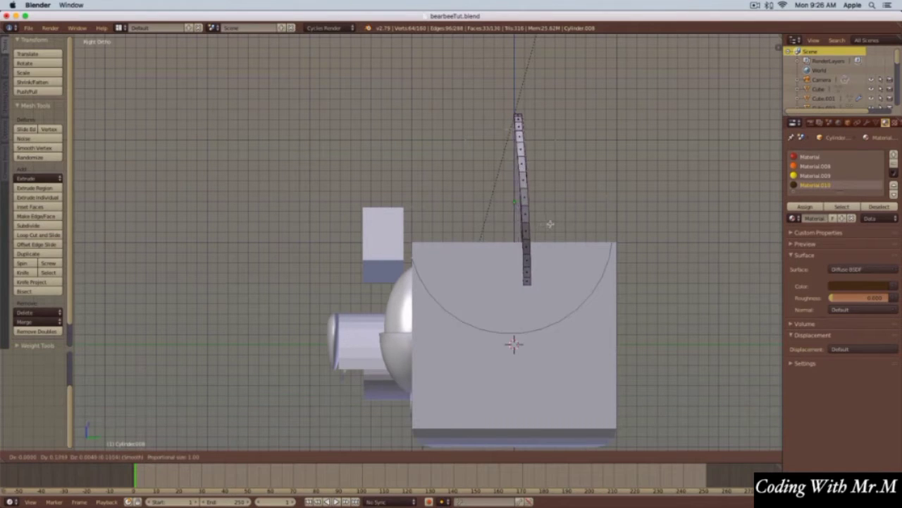
scroll(552, 225, "down", 2)
scroll(552, 224, "down", 1)
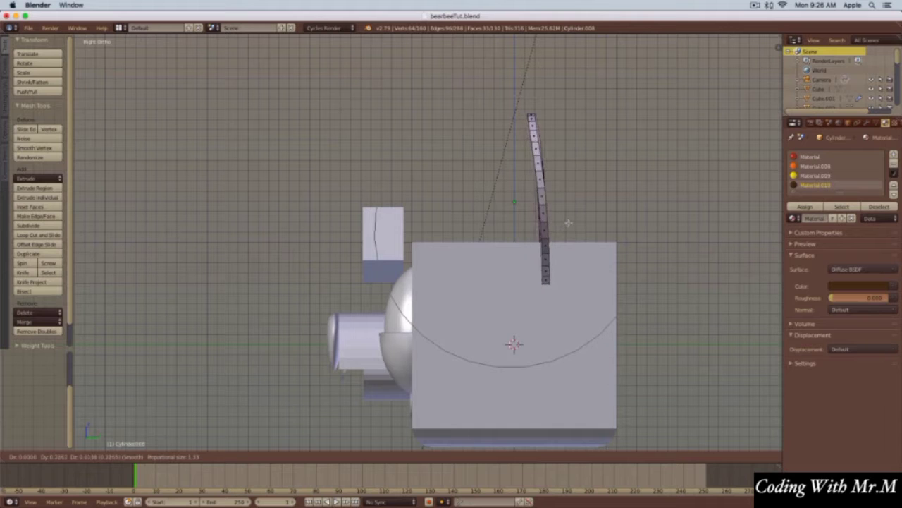
scroll(573, 223, "up", 5)
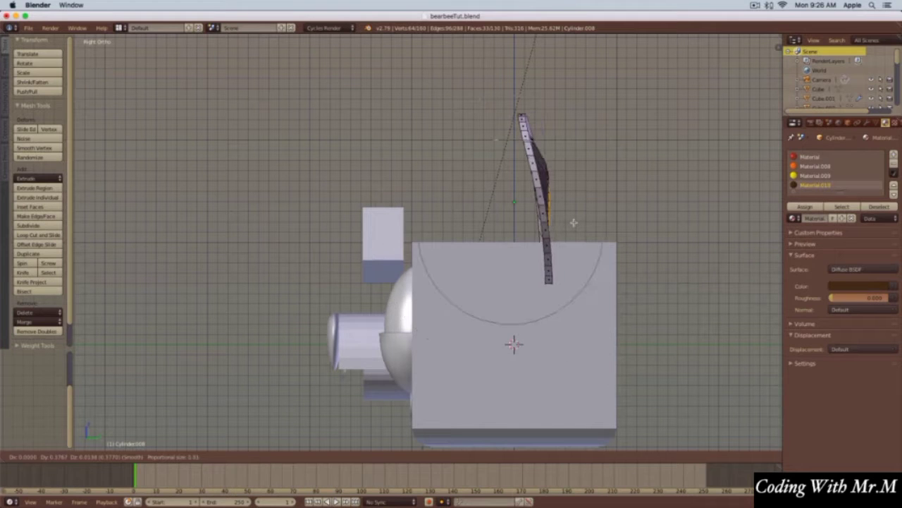
scroll(573, 223, "up", 5)
scroll(574, 223, "down", 7)
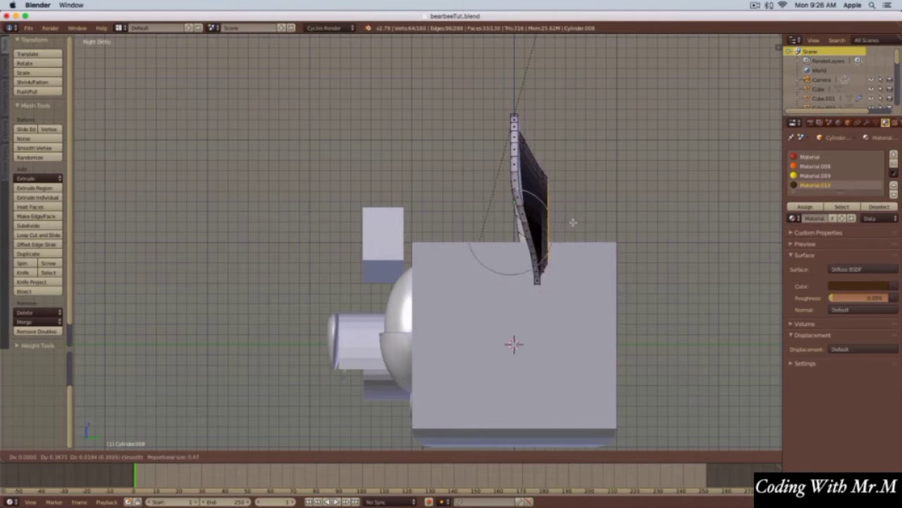
scroll(574, 223, "down", 2)
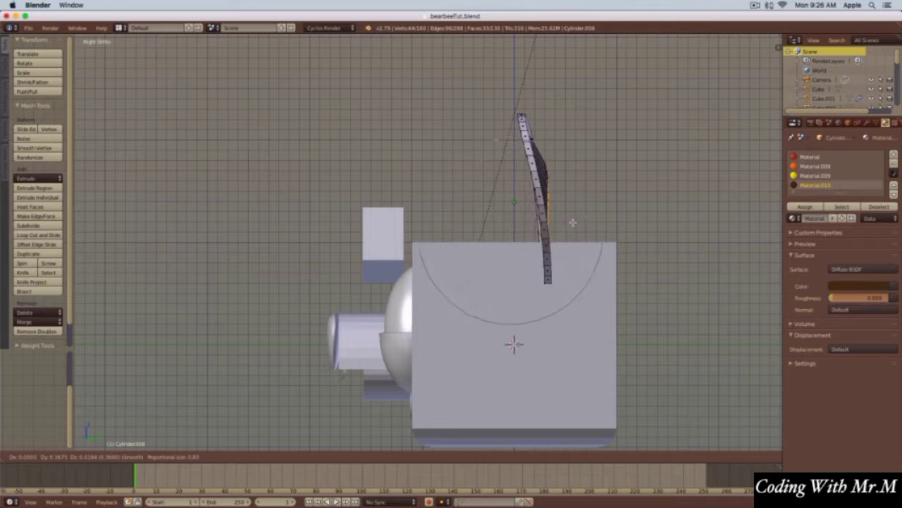
scroll(572, 223, "down", 5)
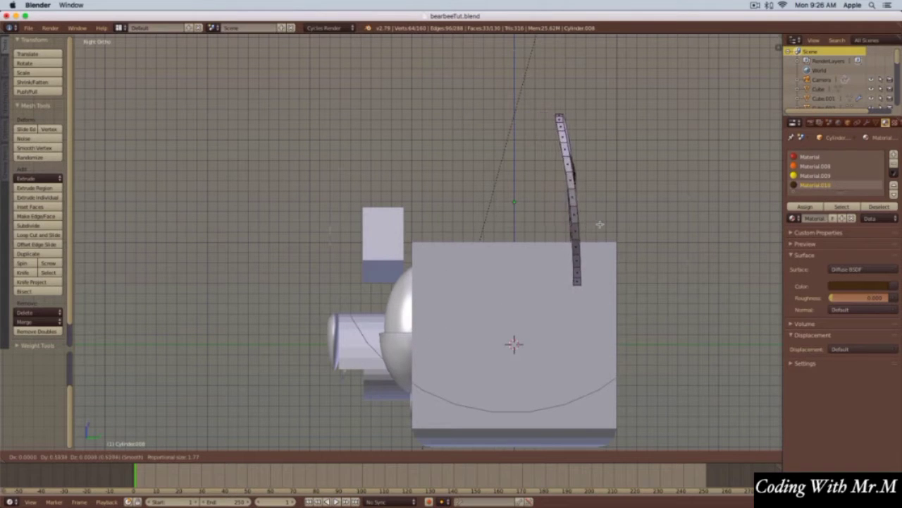
scroll(600, 224, "down", 1)
left_click(603, 224)
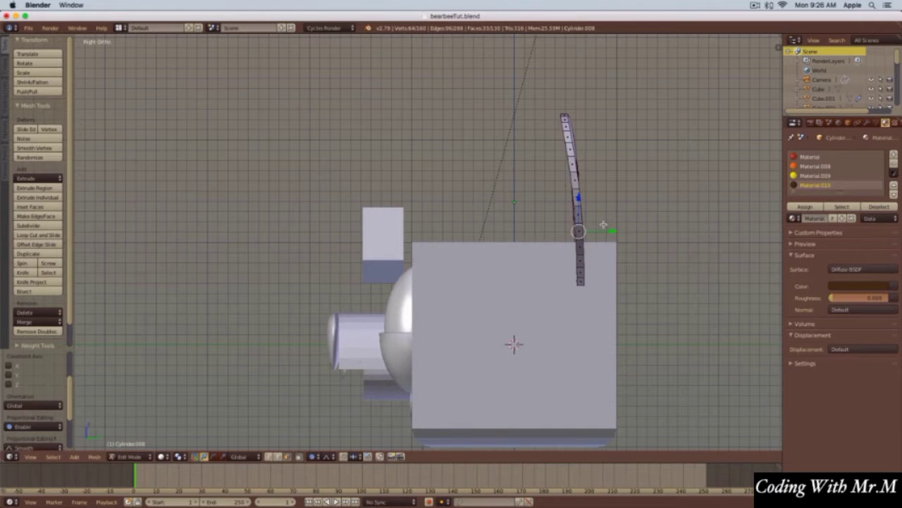
middle_click_drag(548, 238, 568, 239)
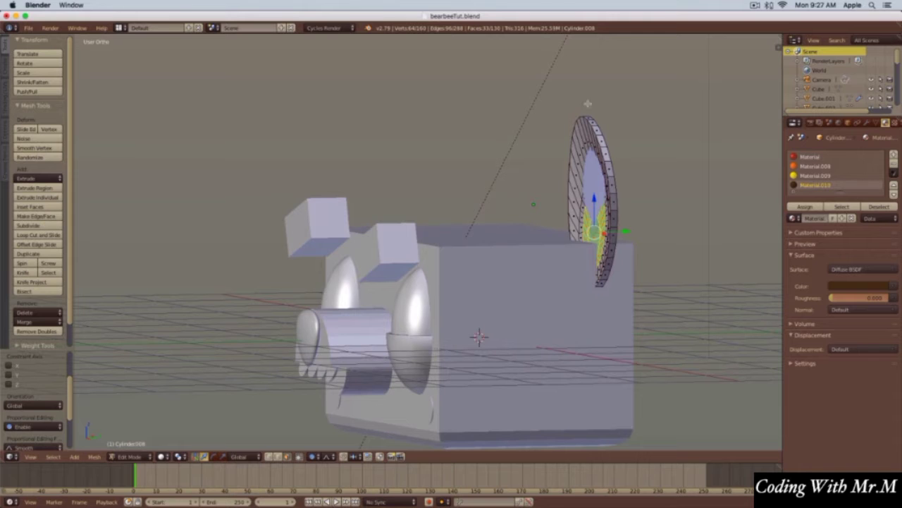
key("Tab")
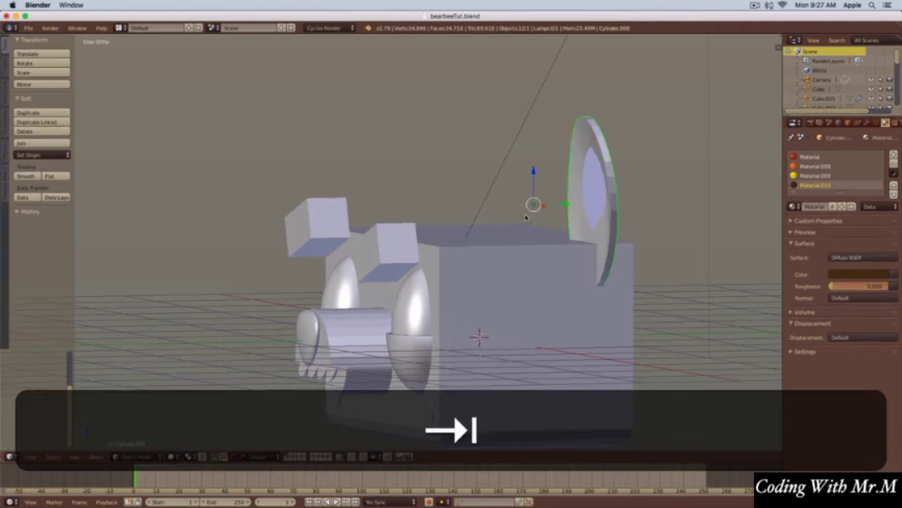
middle_click_drag(557, 225, 581, 197)
- Try to move the inner ear faces slightly forward in the side view without proportional editing, and undo the move
key("Tab")
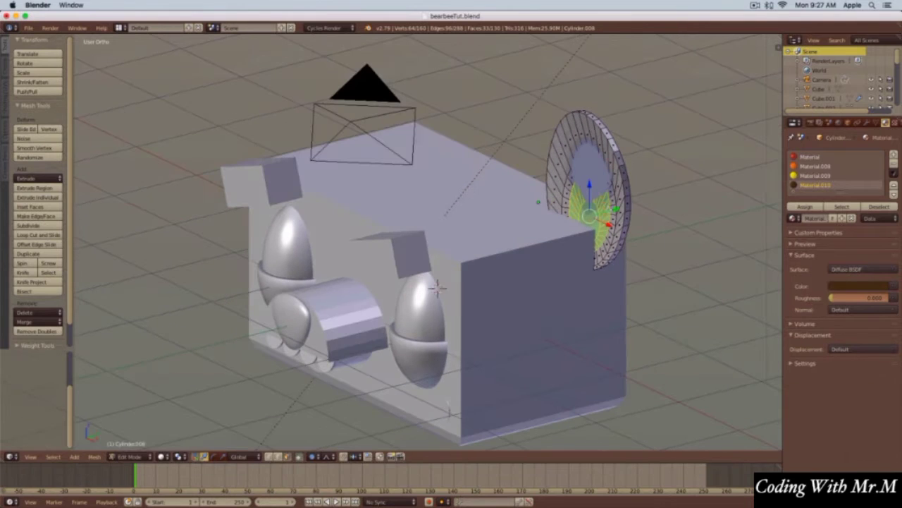
left_click_drag(619, 210, 617, 210)
scroll(617, 210, "up", 1)
key("3")
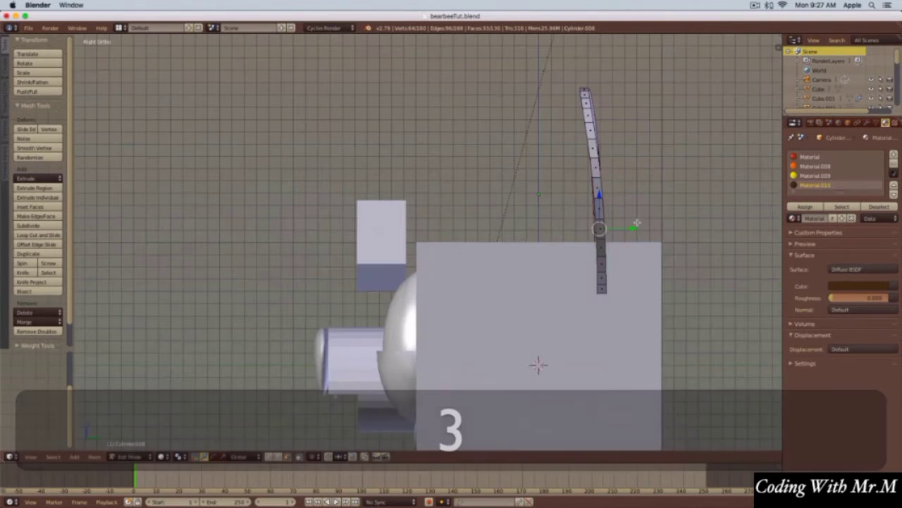
key("g")
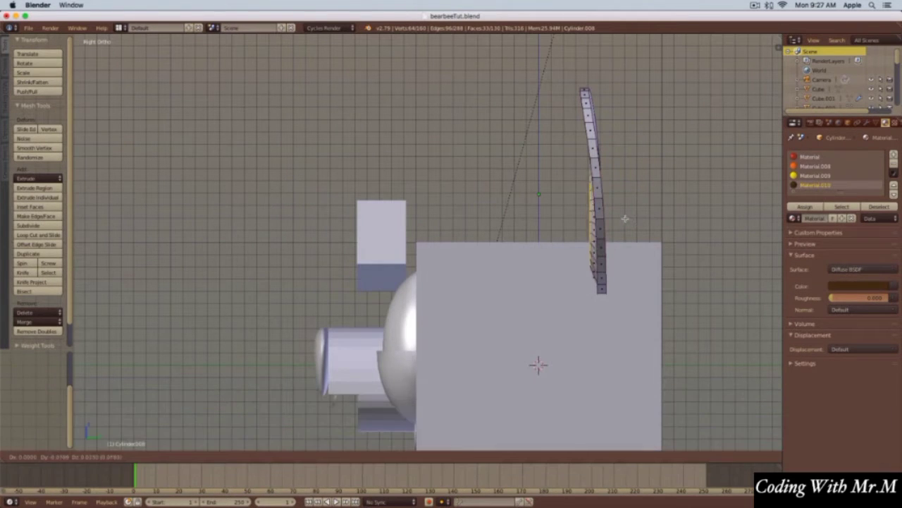
key("super+z")
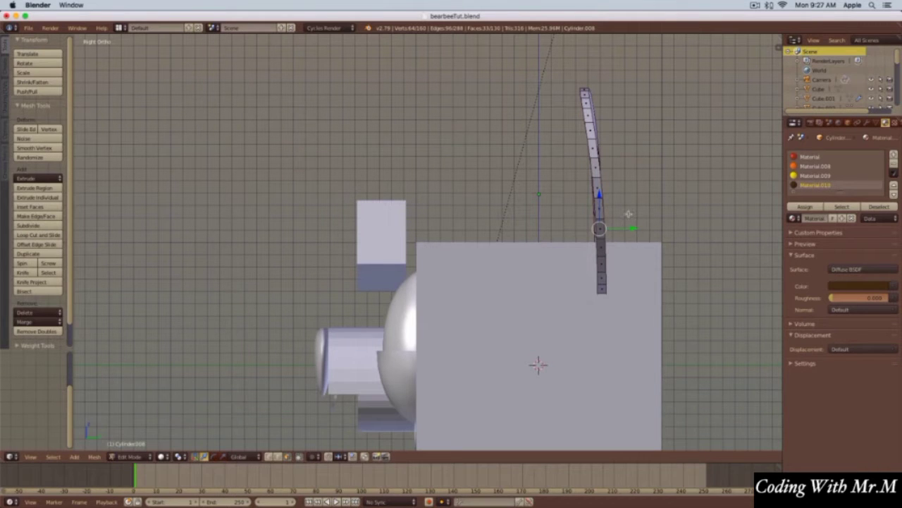
- Move the inner ear faces slightly forward with proportional editing enabled, and check the ear rendered
key("o")
key("g")
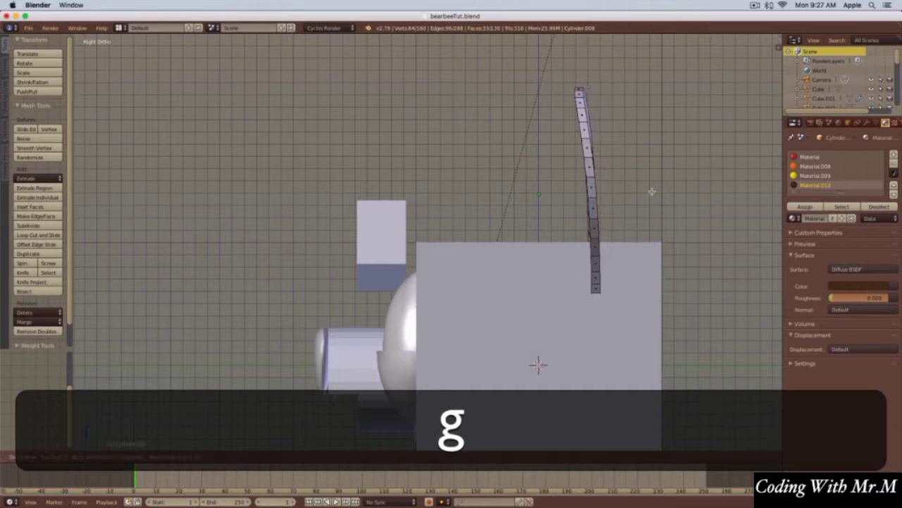
left_click(597, 197)
mouse_move(597, 198)
middle_mouse_down()
mouse_move(648, 193)
mouse_move(591, 210)
middle_mouse_up()
key("shift+z")
key("shift+z")
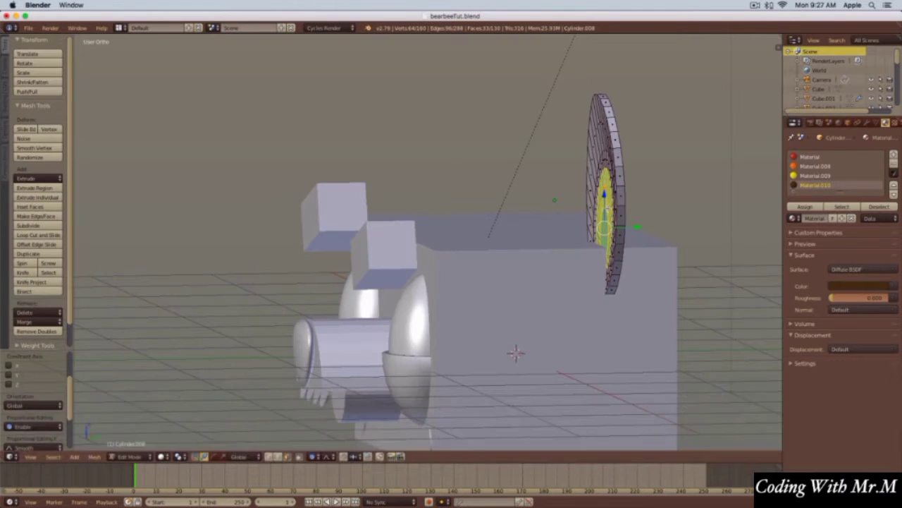
- Nudge the inner ear faces slightly backward and up with proportional editing, and preview the whole face rendered from the front
key("g")
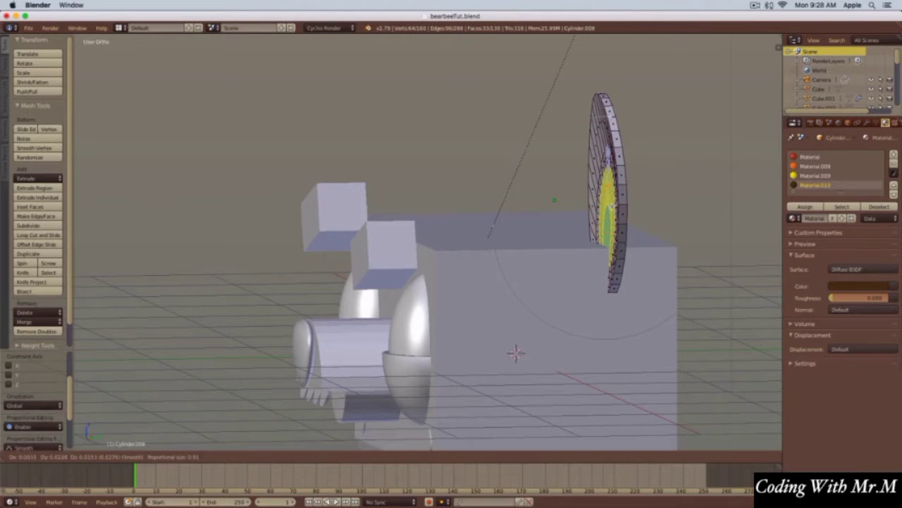
left_click(611, 205)
middle_click_drag(576, 216, 599, 220)
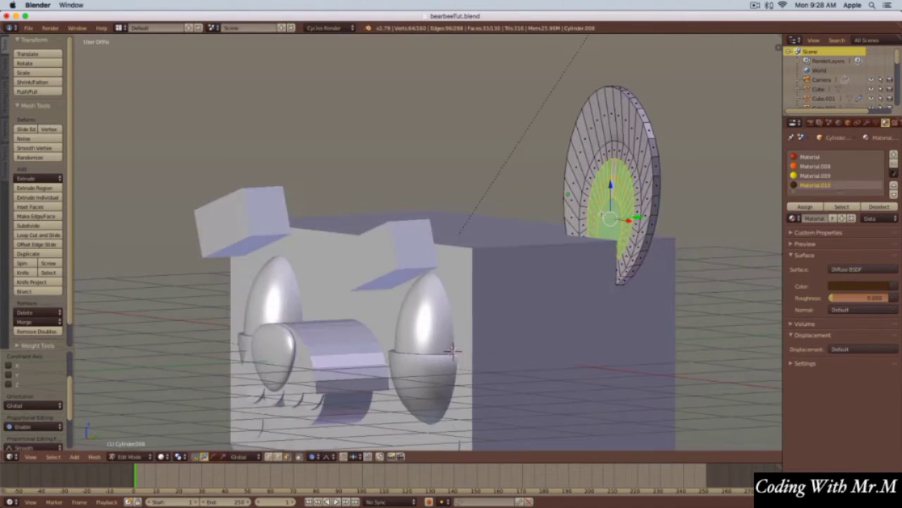
key("shift+z")
mouse_move(544, 221)
middle_mouse_down()
mouse_move(562, 230)
mouse_move(520, 234)
mouse_move(536, 224)
mouse_move(524, 235)
mouse_move(522, 215)
mouse_move(540, 195)
middle_mouse_up()
key("1")
scroll(487, 220, "down", 1)
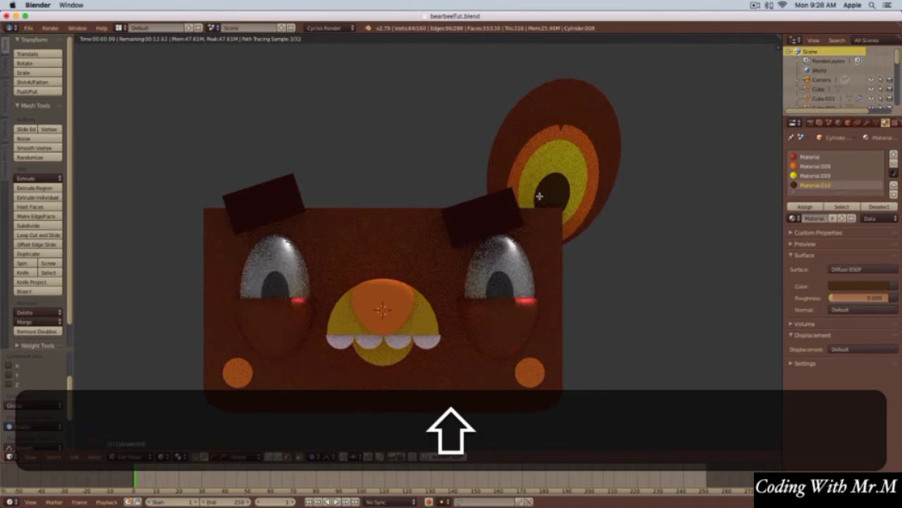
- Return to solid shading, shift the inner ear faces slightly inward, and finish the mesh edit in the front view
key("shift+z")
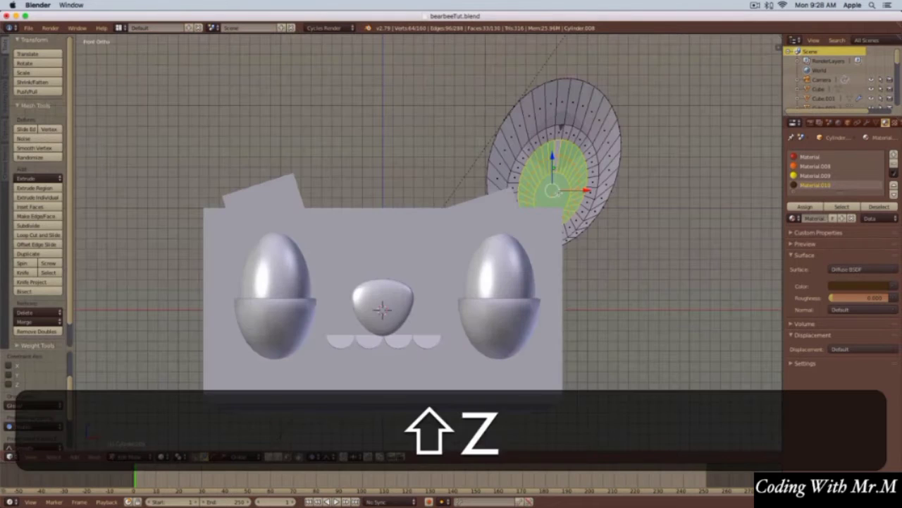
middle_click_drag(565, 162, 511, 169)
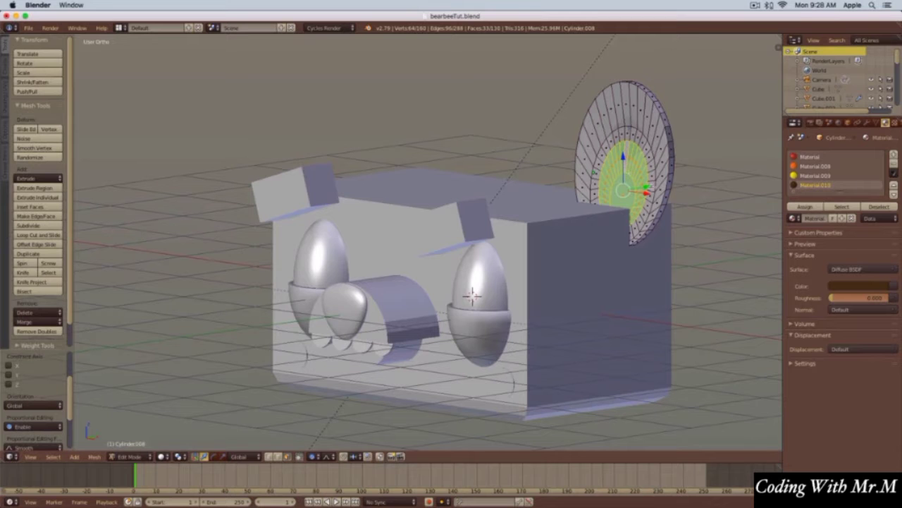
key("g")
left_click(651, 187)
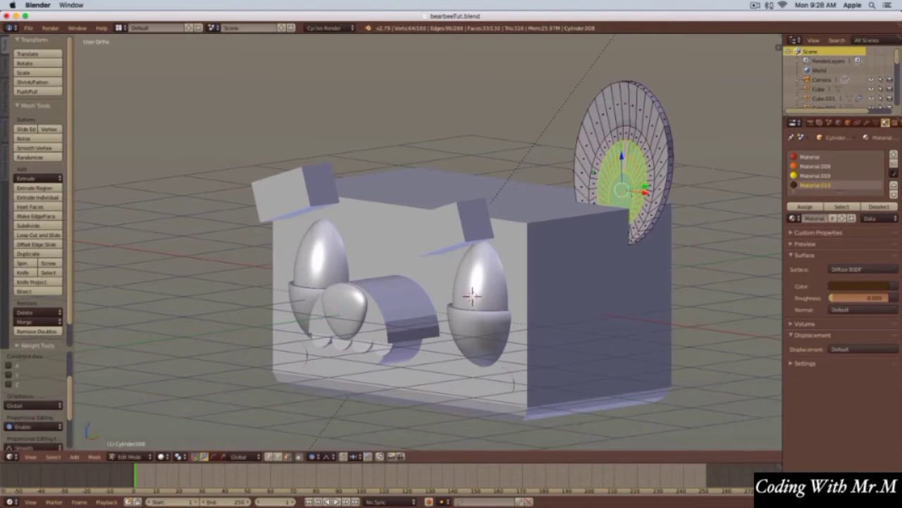
middle_click_drag(620, 201, 629, 203)
key("KP_1")
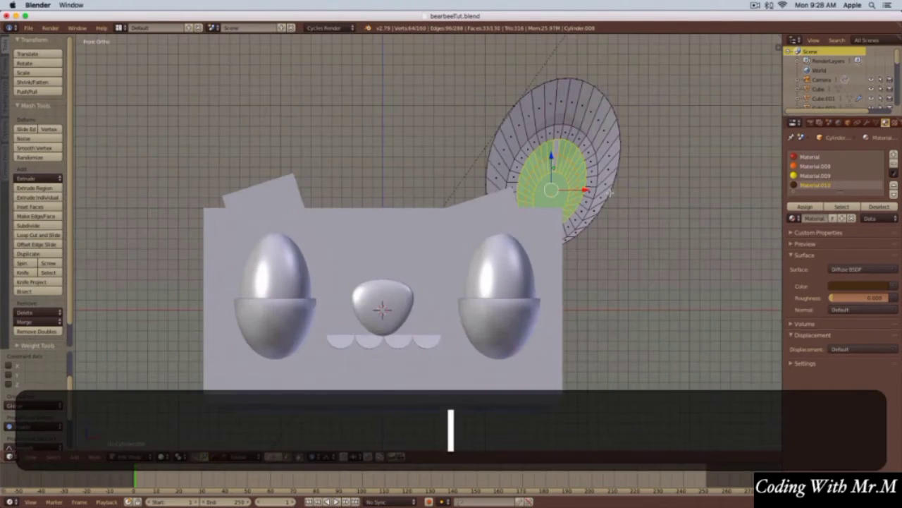
key("Tab")
- Duplicate the finished ear and move the copy along X to the opposite side of the bear's head
scroll(552, 193, "left", 4, "shift")
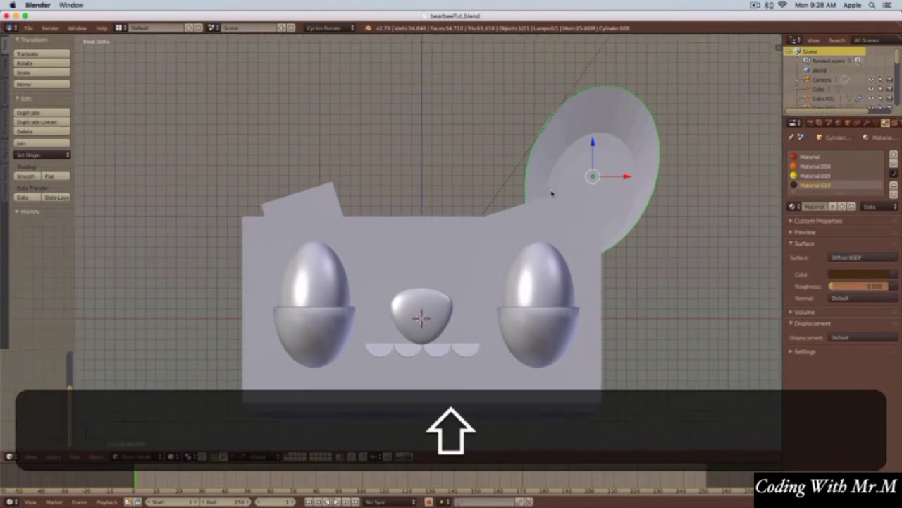
key("shift+d")
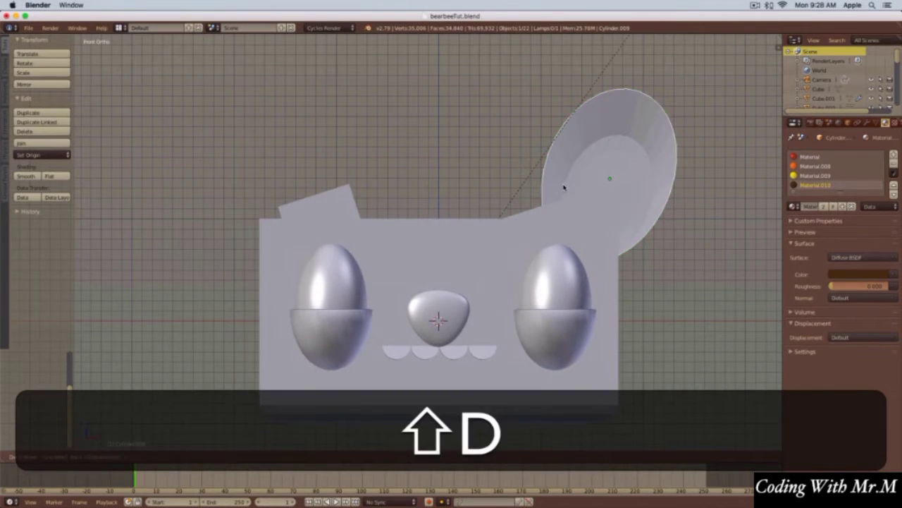
right_click(564, 187)
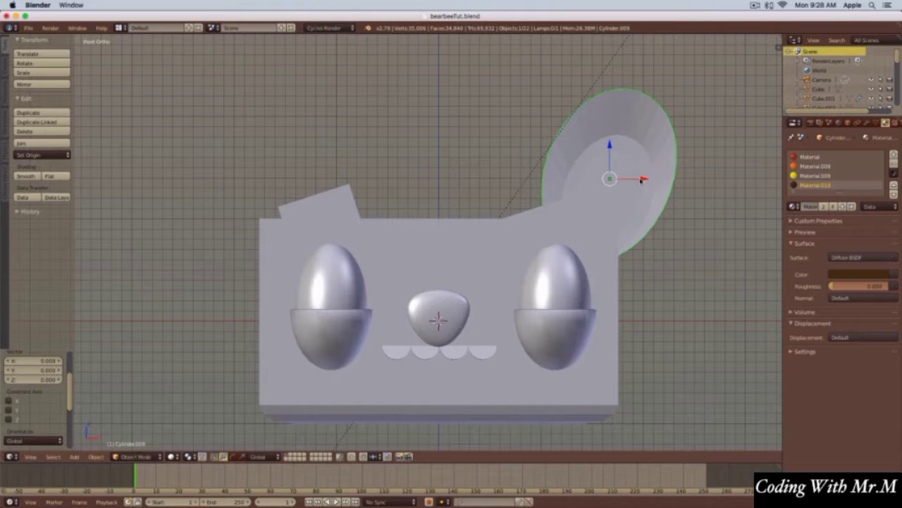
key("shift+d")
key("x")
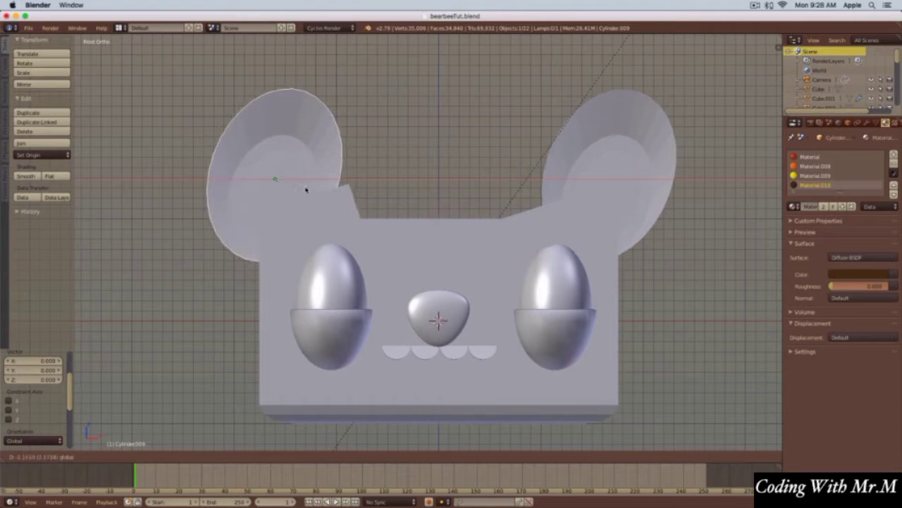
left_click(303, 188)
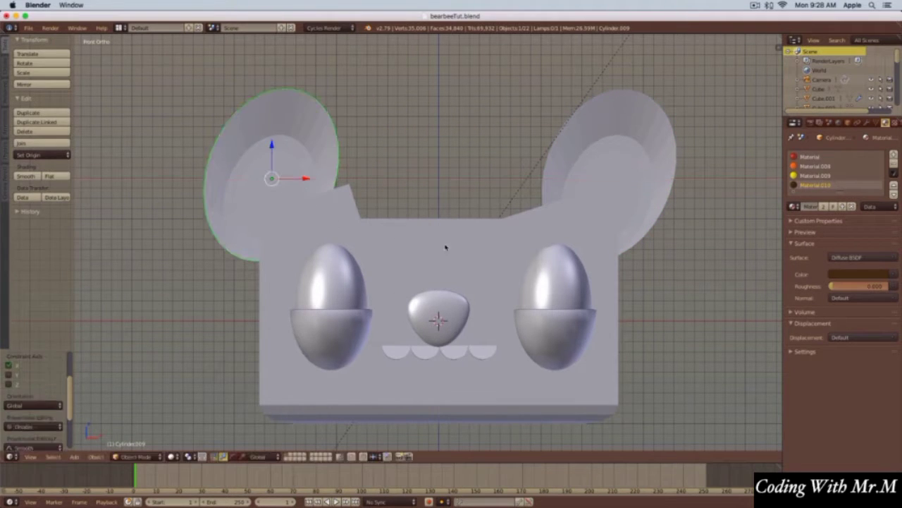
- Rotate the copied ear so its tilt mirrors the opposite ear, and preview the bear rendered from an angle
key("r")
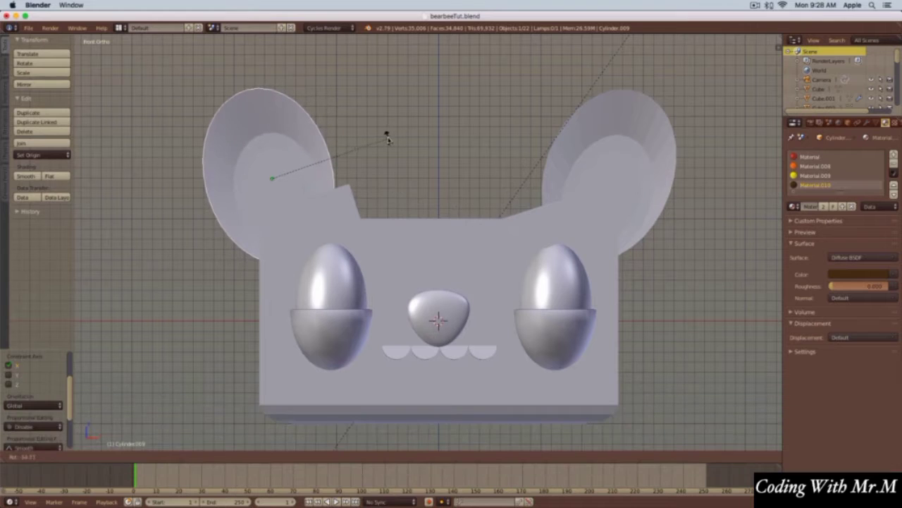
left_click(372, 140)
key("shift+z")
mouse_move(438, 211)
middle_mouse_down()
mouse_move(502, 238)
mouse_move(547, 238)
middle_mouse_up()
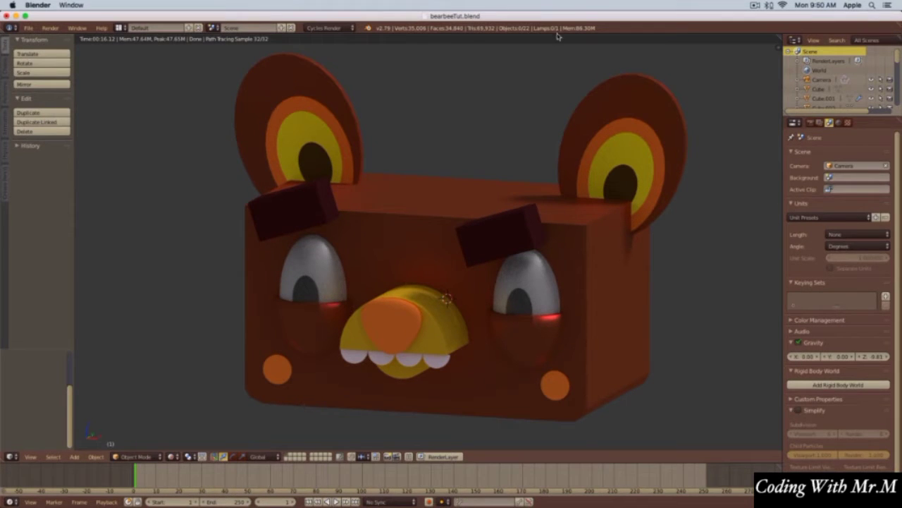
- Return to solid shading in the front view, add a cube at the head's centre, and raise it along Z above the head
key("shift+z")
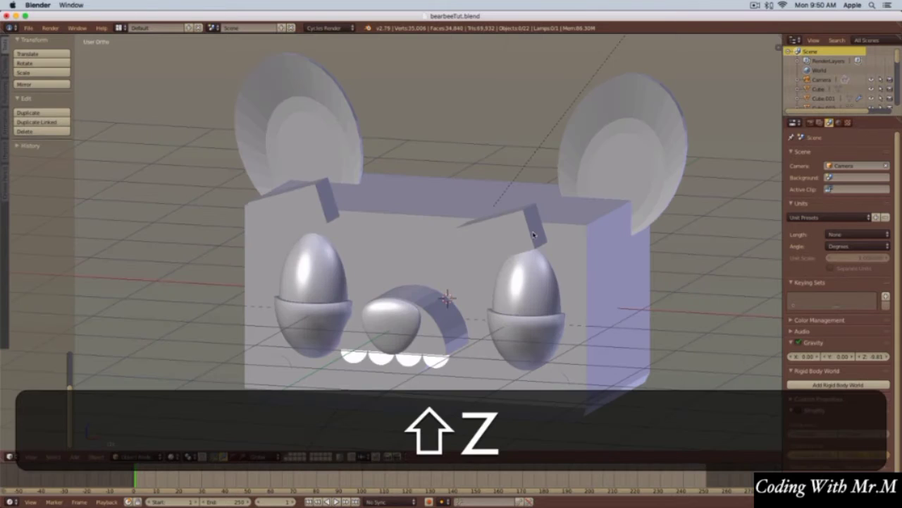
key("KP_1")
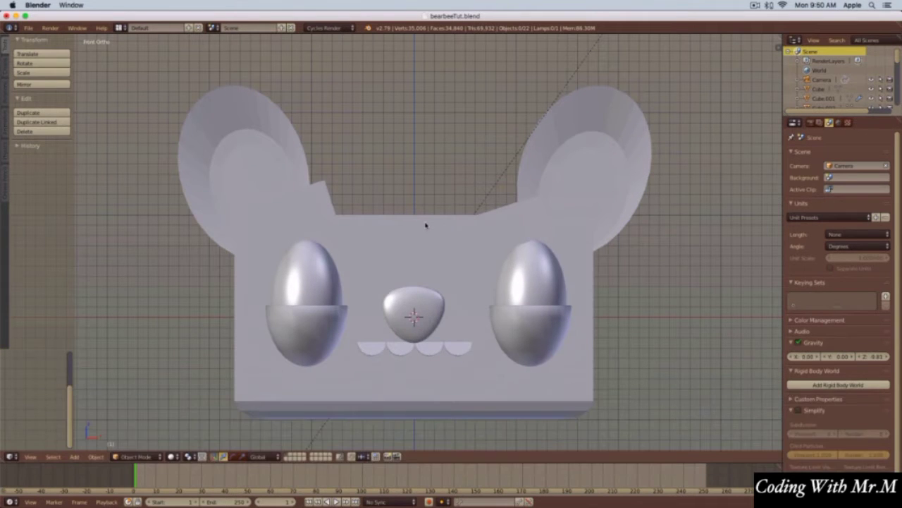
right_click(426, 225)
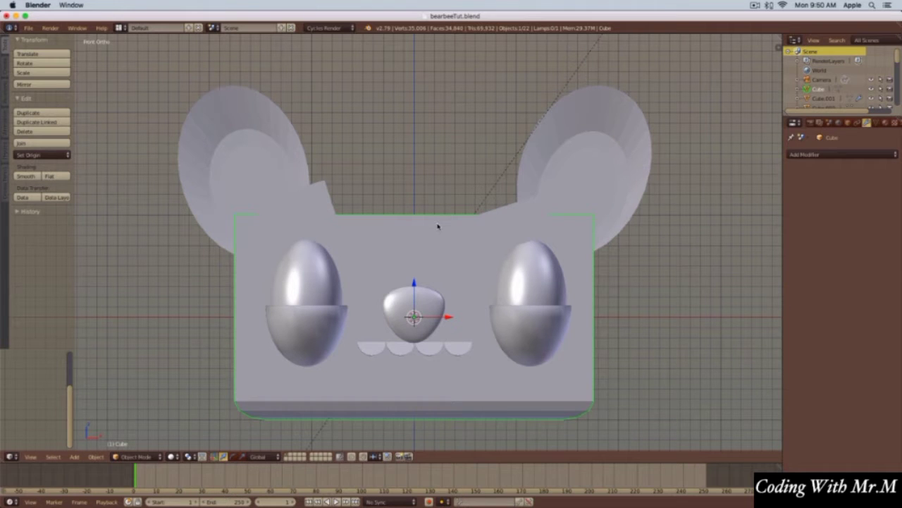
key("shift+s")
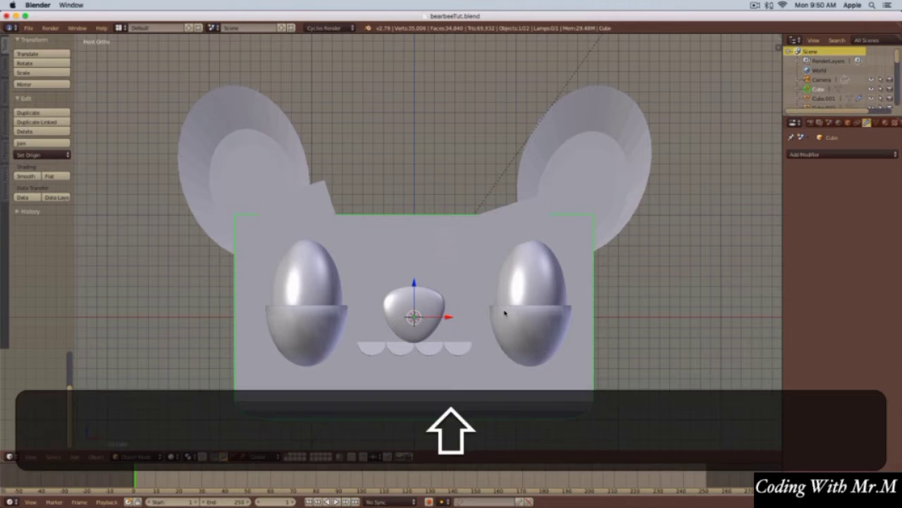
key("shift+a")
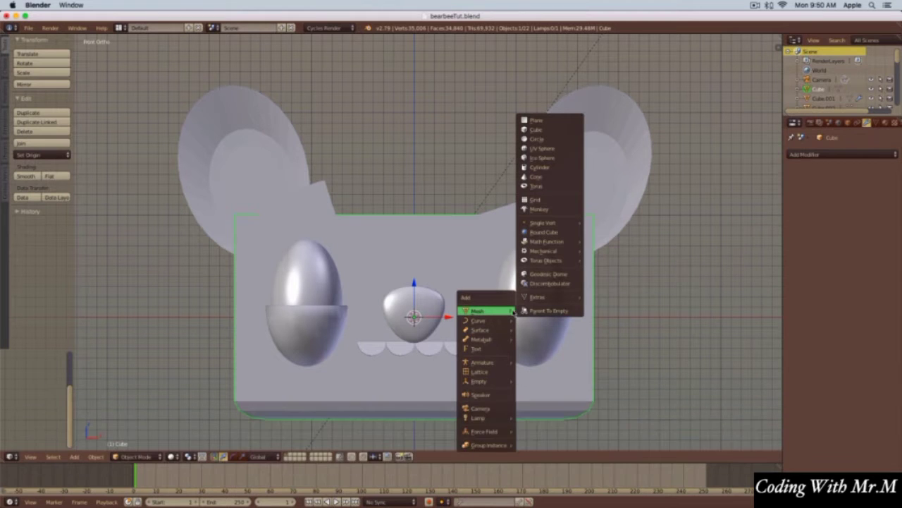
left_click(535, 130)
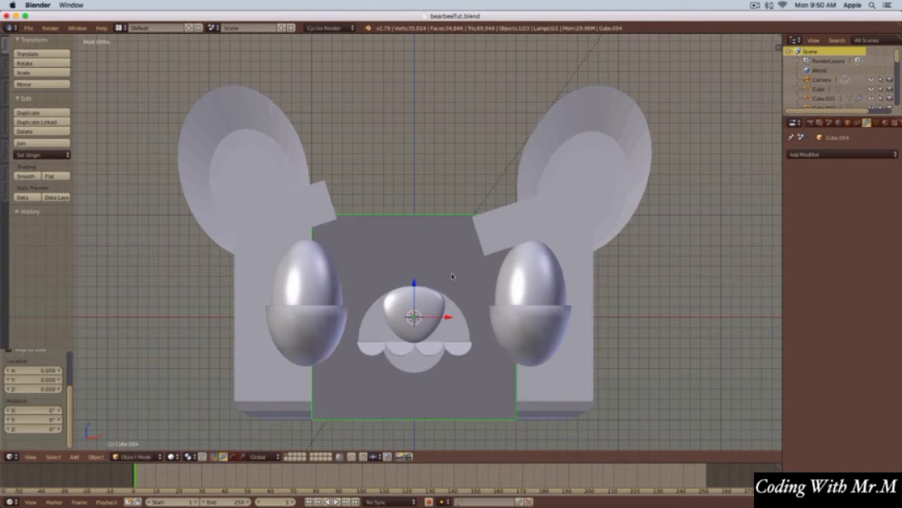
left_click_drag(416, 283, 425, 112)
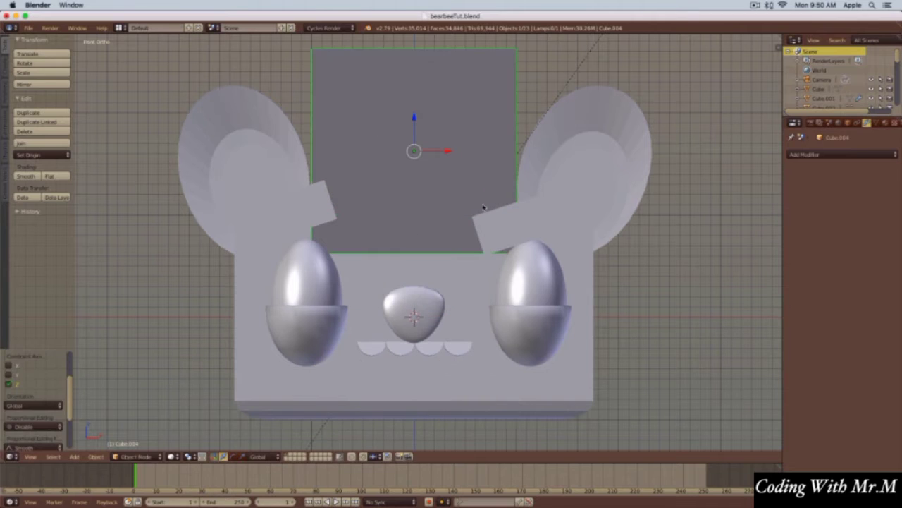
- Scale the new cube to about 0.57 and flatten it along Z to about 0.14 as a thin slab
key("s")
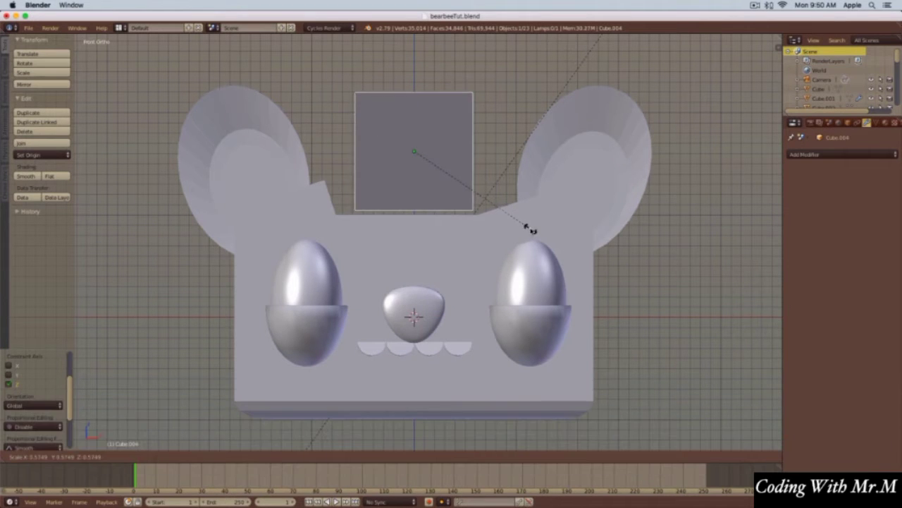
left_click(530, 229)
middle_click_drag(548, 166, 532, 187)
key("s")
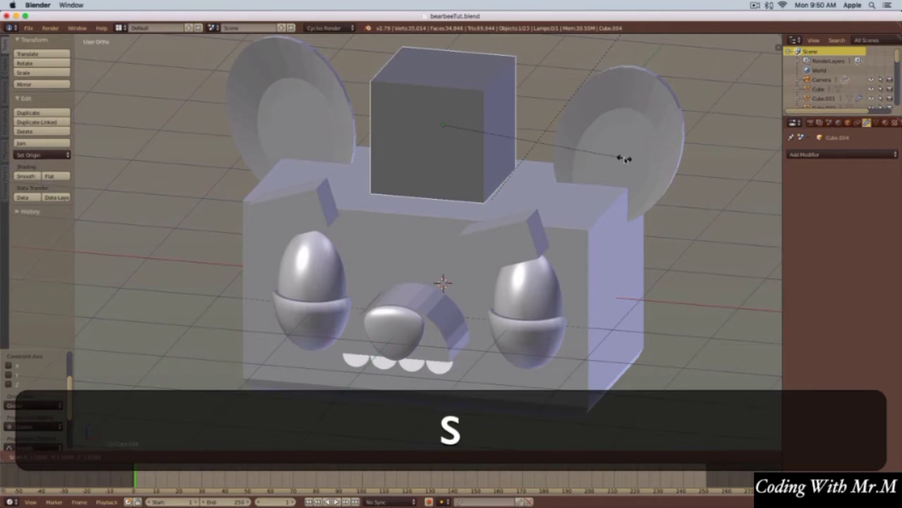
key("z")
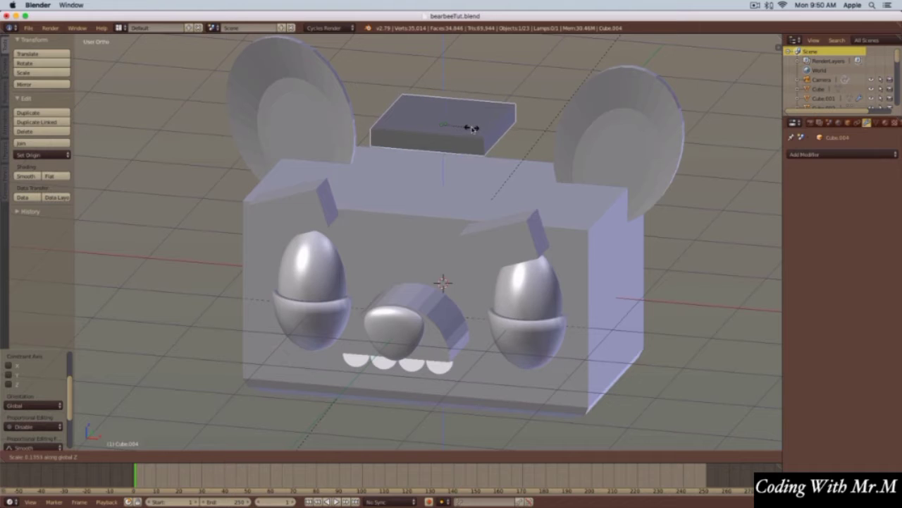
left_click(469, 128)
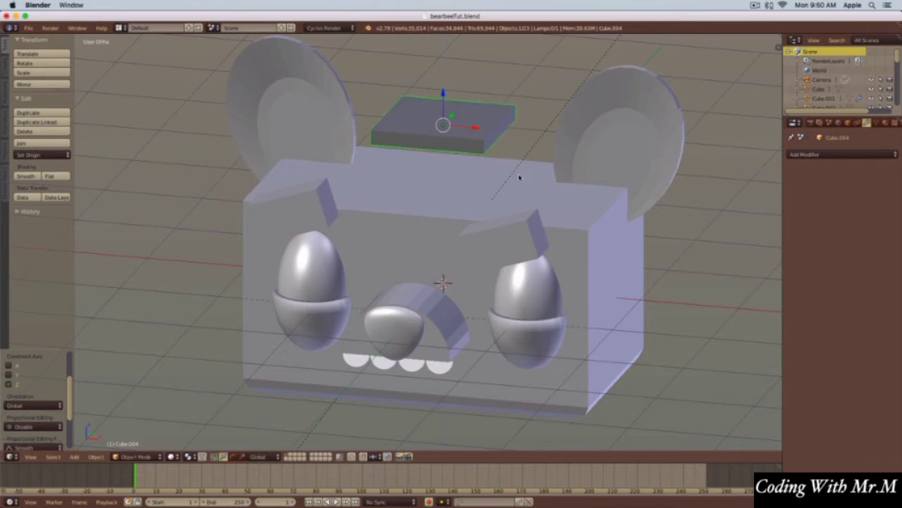
- In face select mode, inset the slab's top face by about 0.4
key("Tab")
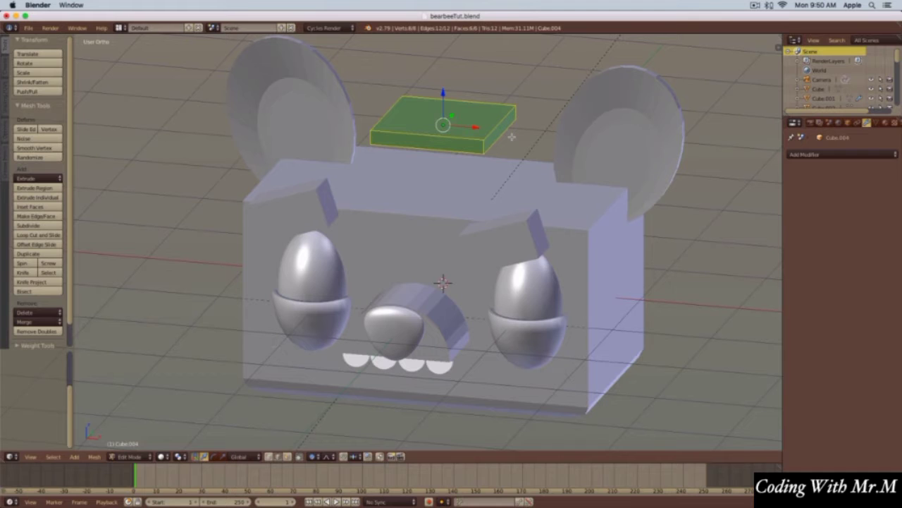
key("ctrl+Tab")
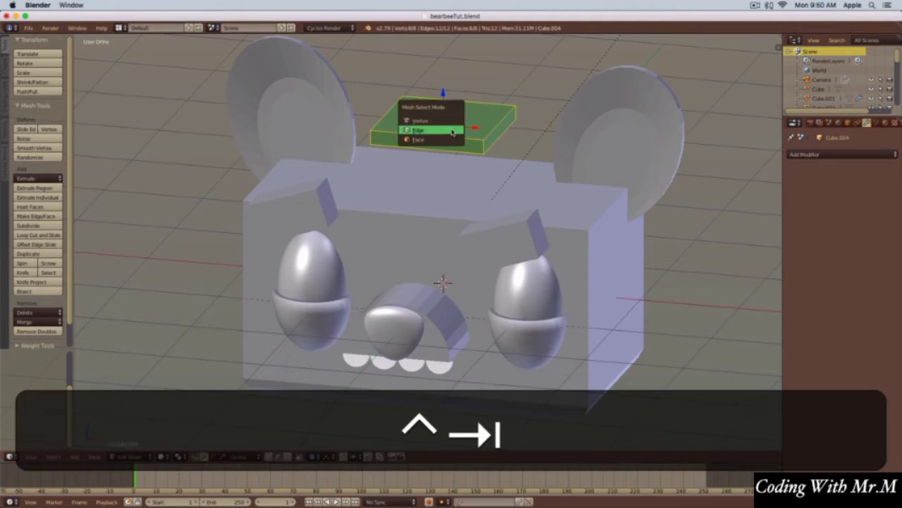
left_click(444, 138)
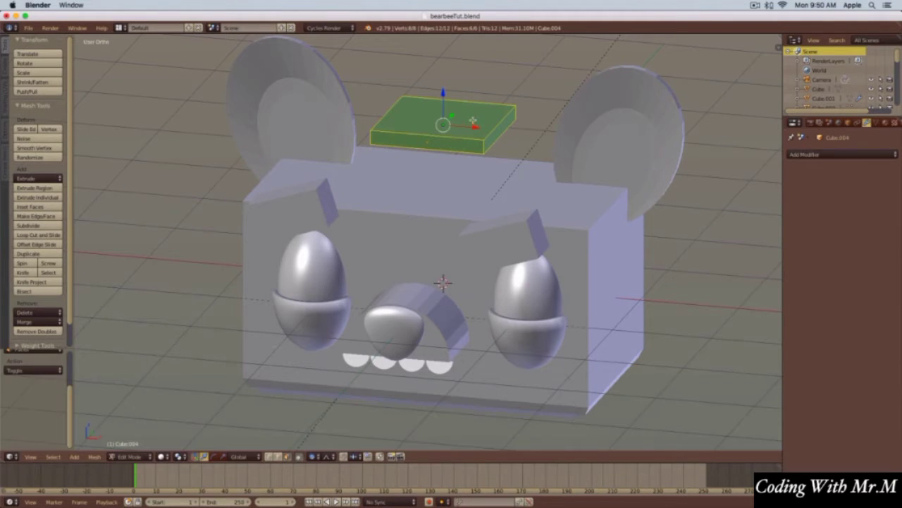
right_click(489, 146)
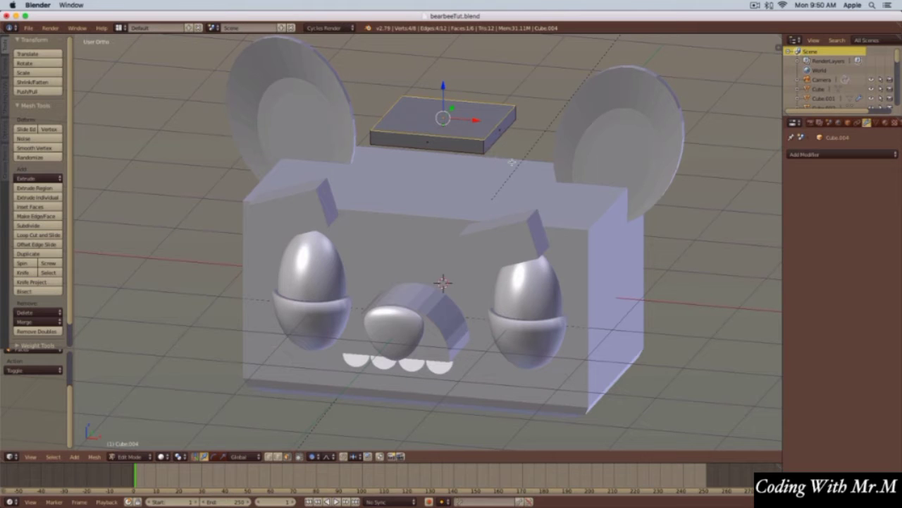
key("i")
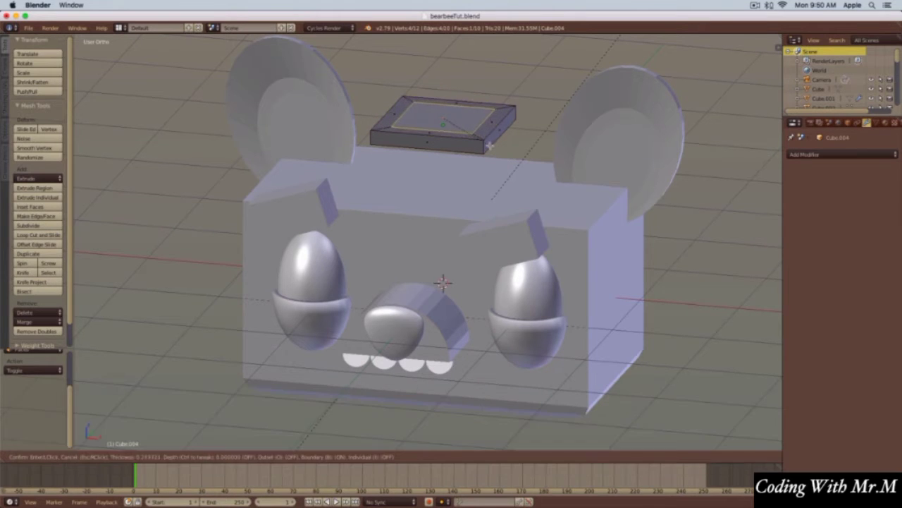
left_click(485, 141)
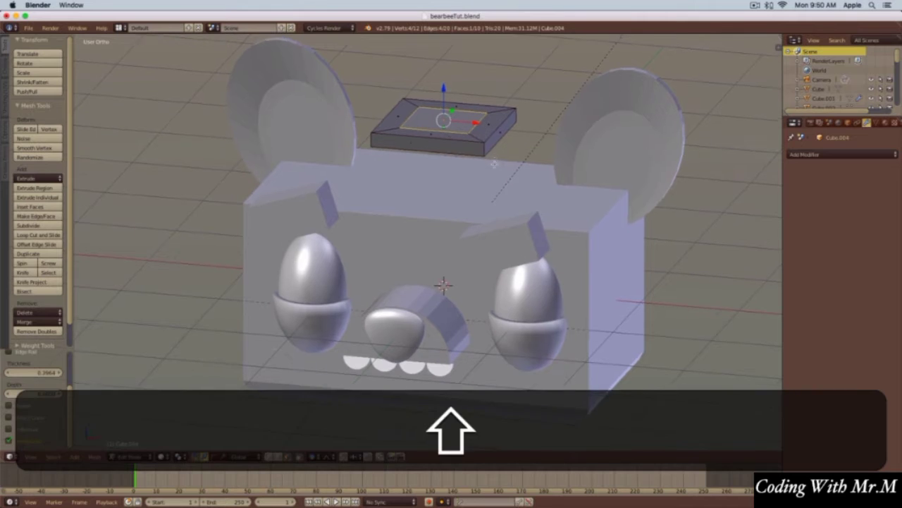
- Extrude the inset face upward about 0.63 to form the hat's crown, and scale its top face up about 1.25 times
middle_click_drag(490, 154, 485, 253, "shift")
key("e")
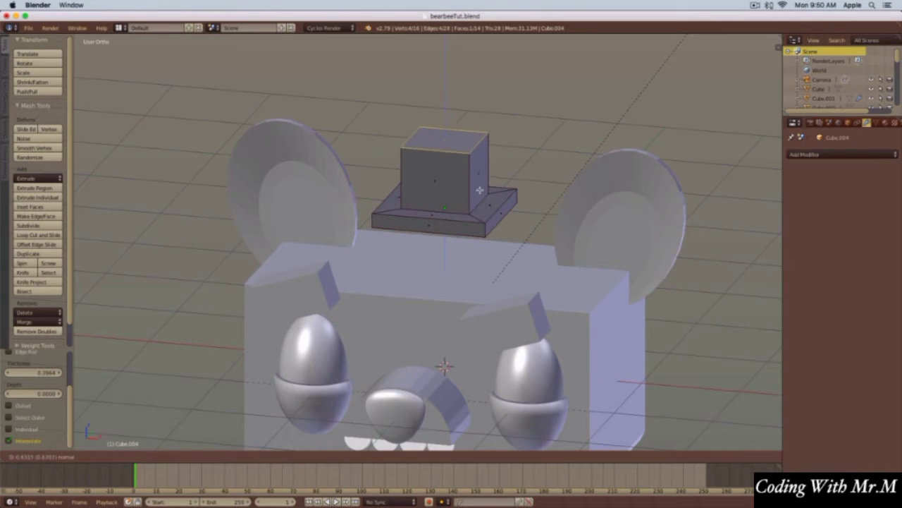
left_click(481, 189)
middle_click_drag(481, 189, 482, 206)
key("s")
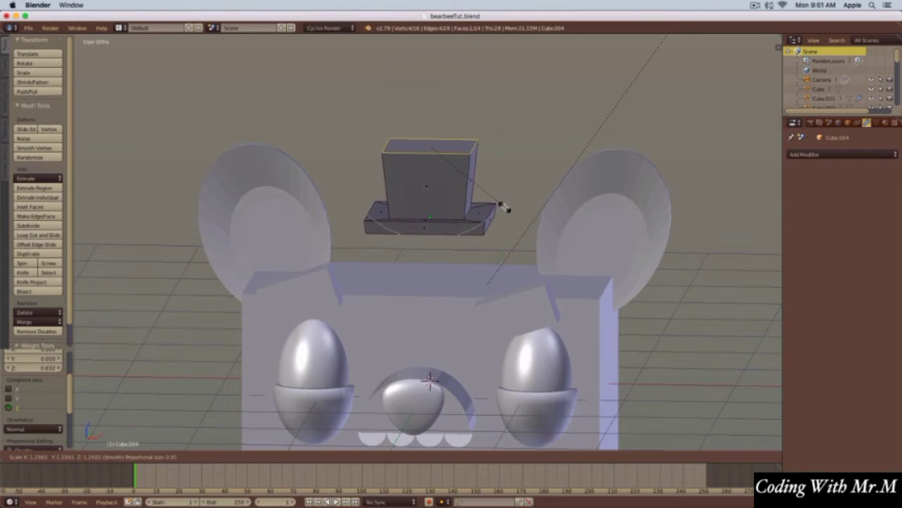
left_click(505, 207)
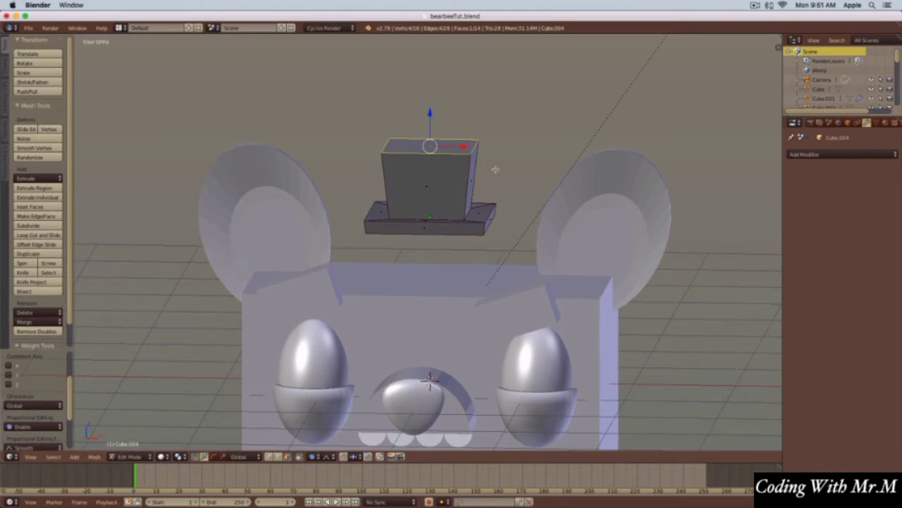
- Finish the mesh edit and add a Subdivision Surface modifier to the hat with View and Render subdivisions set to 4
key("Tab")
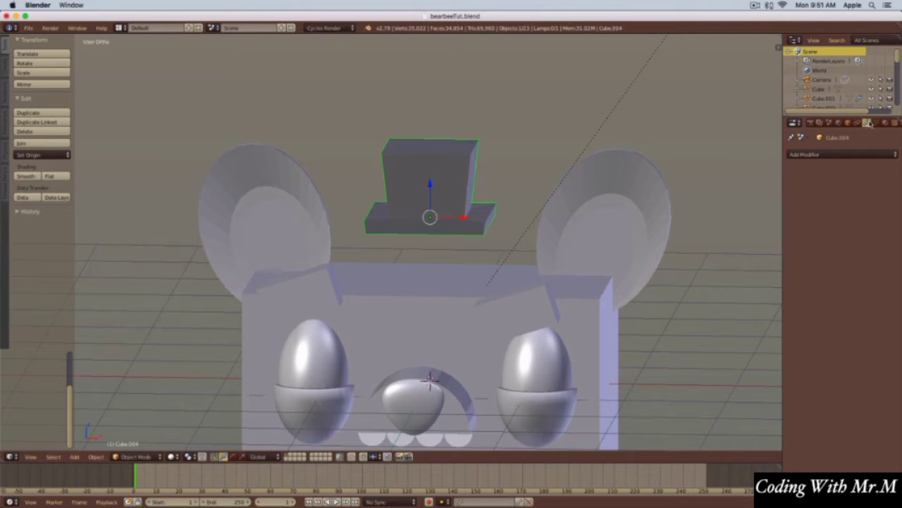
left_click(859, 154)
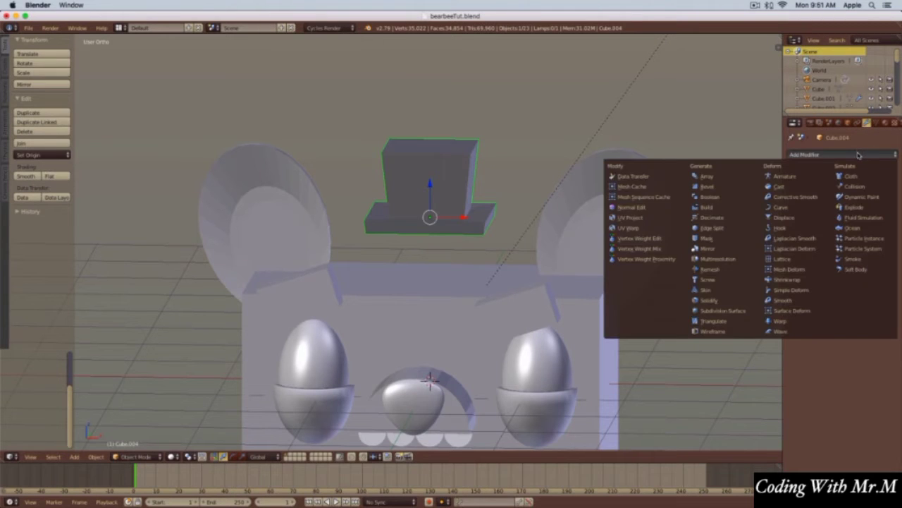
left_click(725, 311)
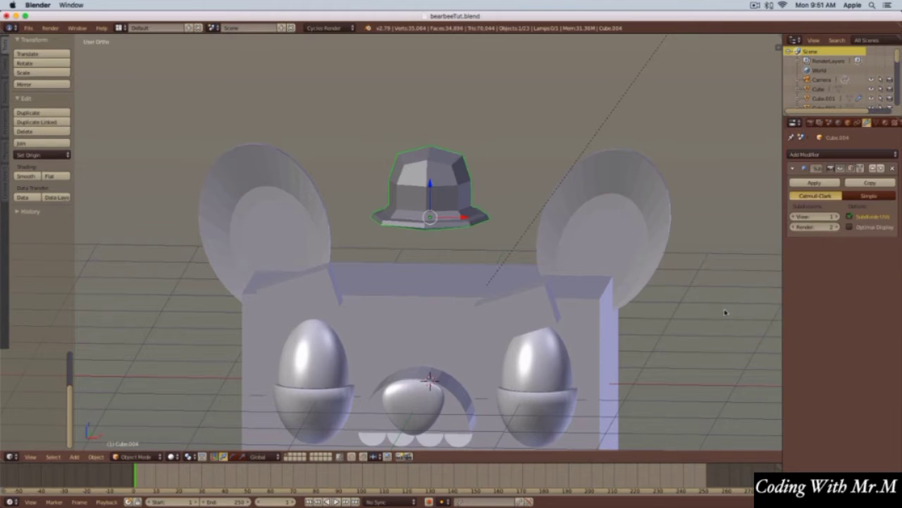
left_click(835, 217)
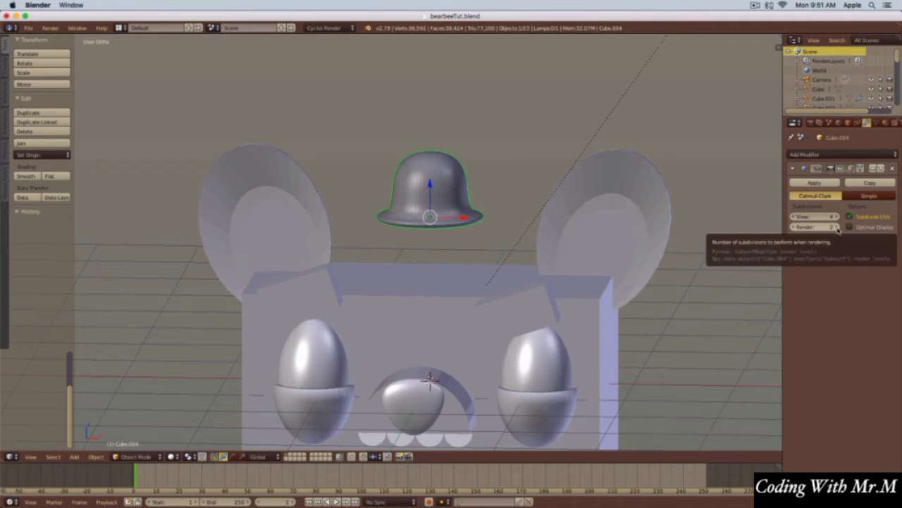
left_click(836, 227)
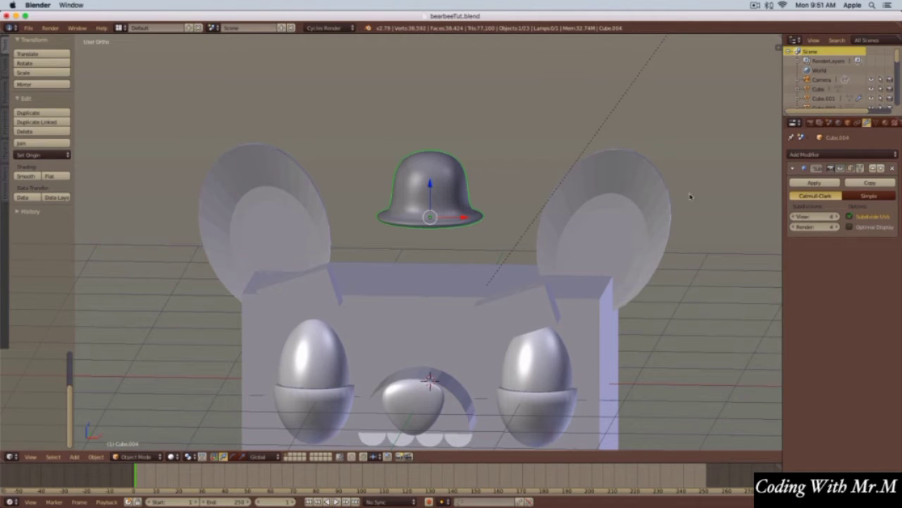
- Show the subdivided surface on the edit cage and add an edge loop sharpening the joint between the hat's crown and brim
key("Tab")
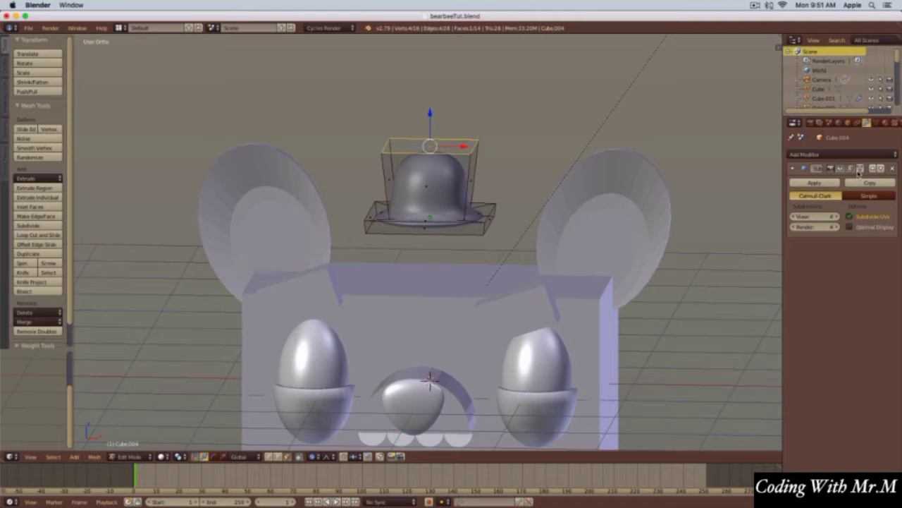
left_click(861, 169)
middle_click_drag(398, 209, 404, 212)
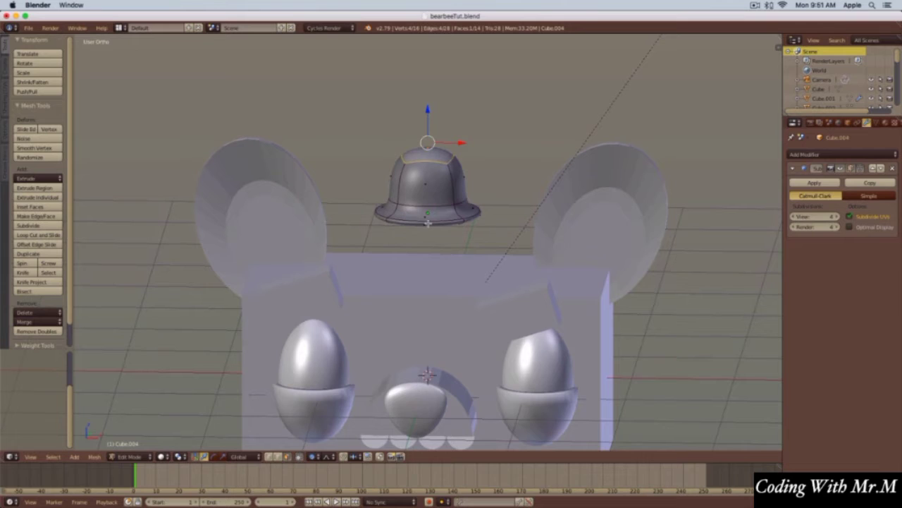
key("ctrl+r")
left_click(461, 213)
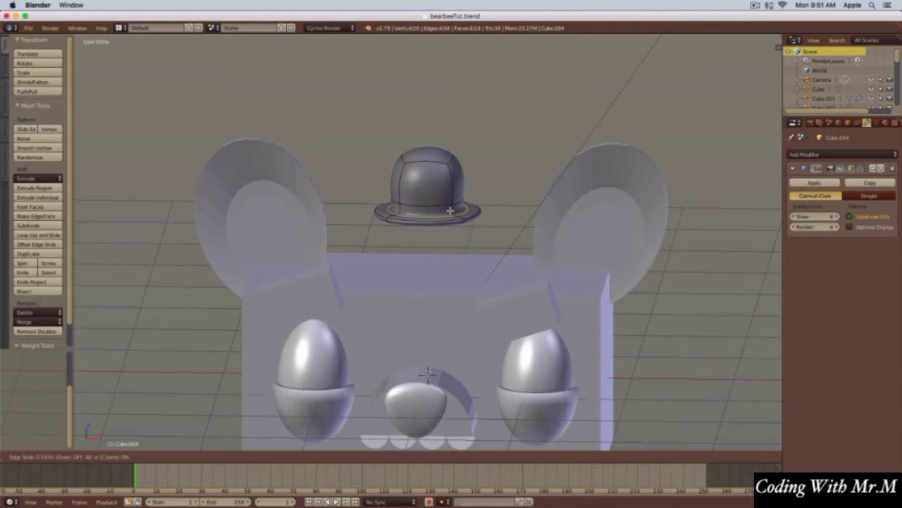
left_click(442, 208)
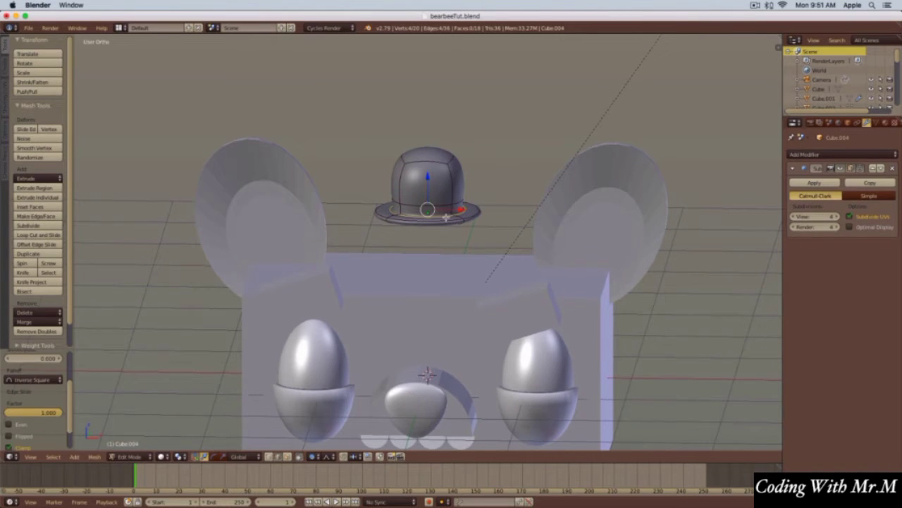
- Add an edge loop around the outside of the hat's brim, slide it toward the lower edge, and finish the mesh edit
scroll(445, 212, "up", 4)
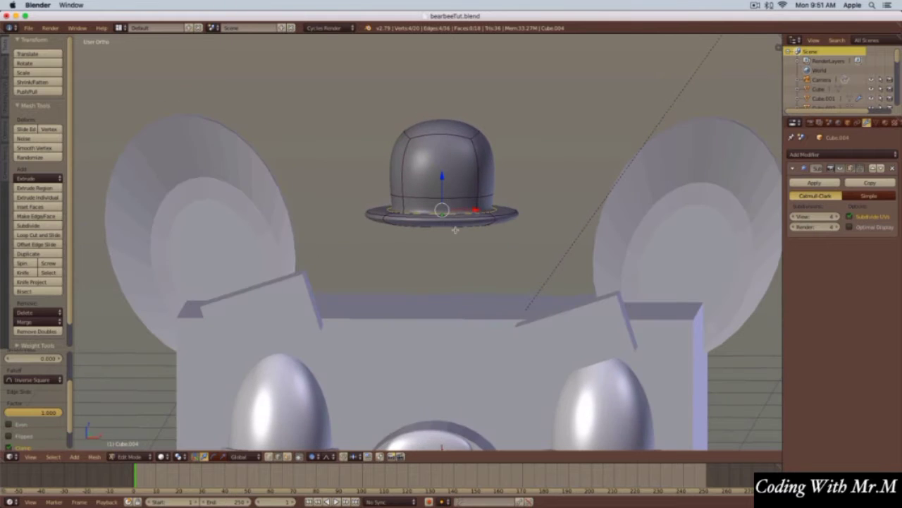
key("ctrl+r")
left_click(492, 219)
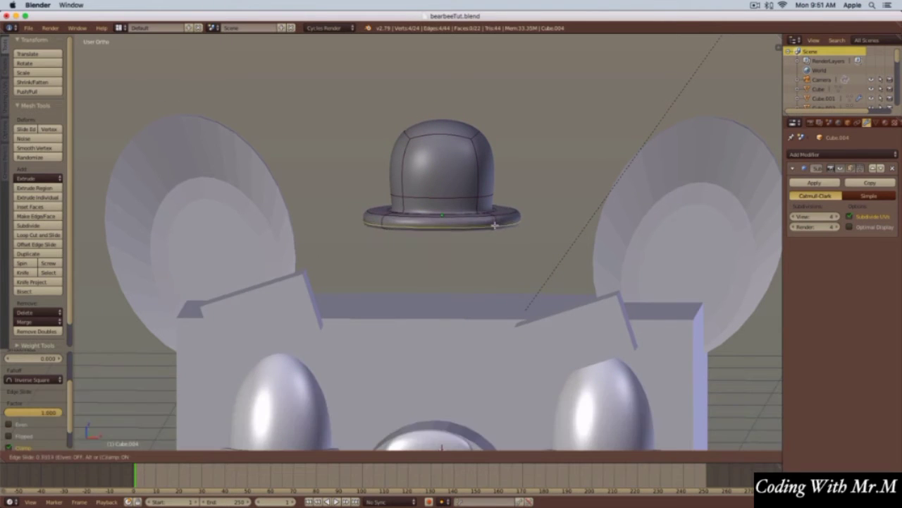
left_click(495, 230)
middle_click_drag(495, 230, 492, 231)
key("Tab")
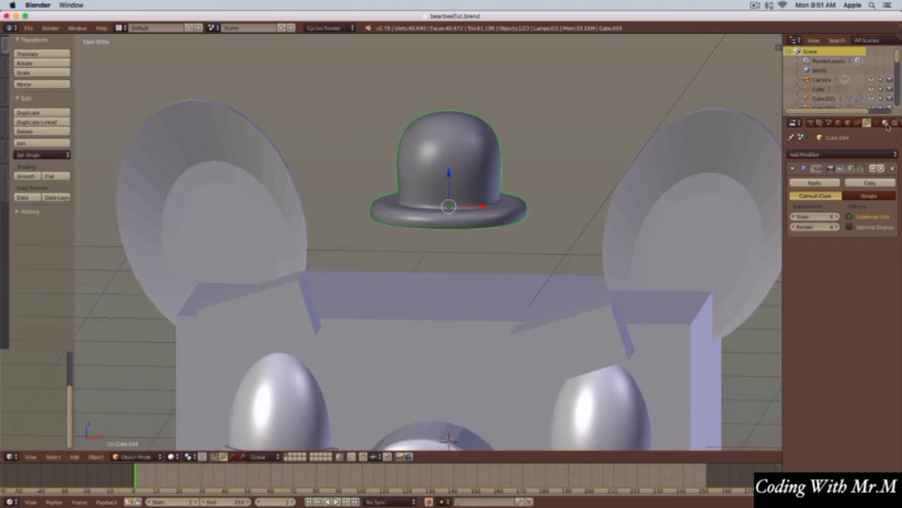
- Create a new material for the hat and set its surface to a Mix Shader
left_click(885, 123)
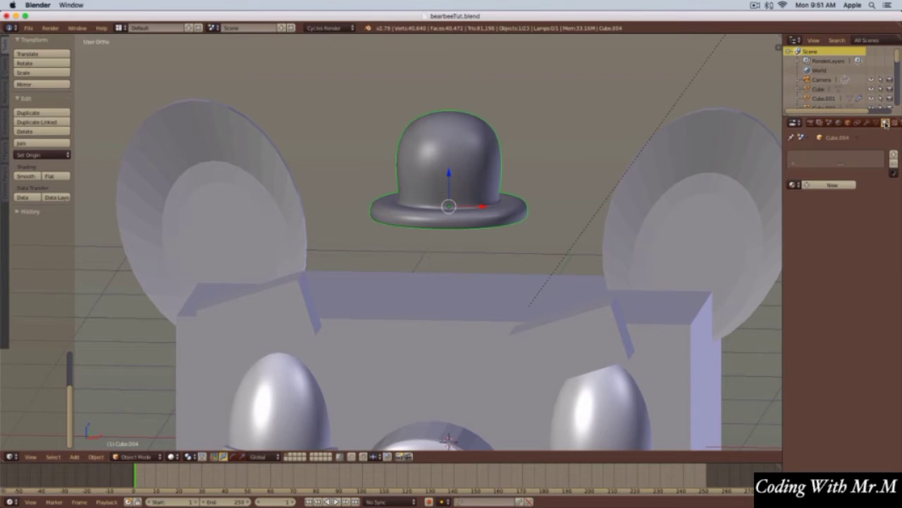
left_click(832, 185)
left_click(839, 237)
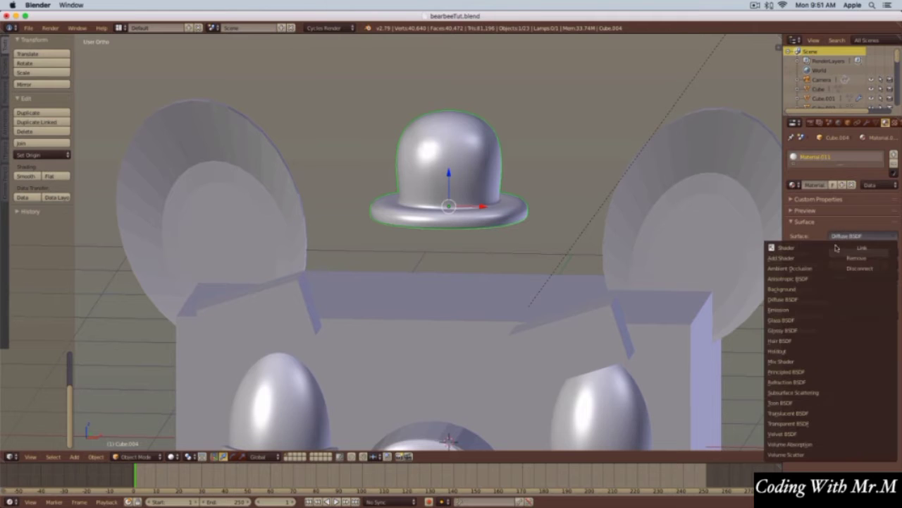
left_click(792, 361)
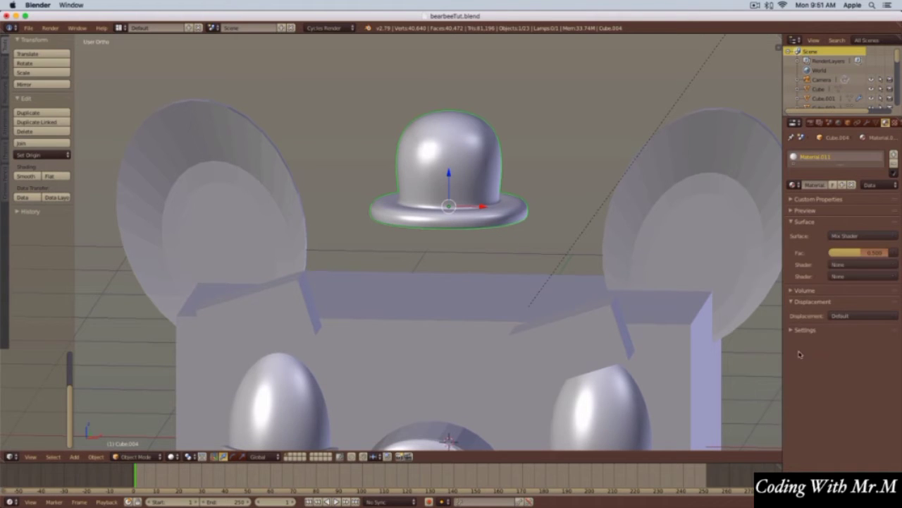
- Use a Diffuse BSDF as the mix's first shader and color it a darkened medium blue
left_click(838, 265)
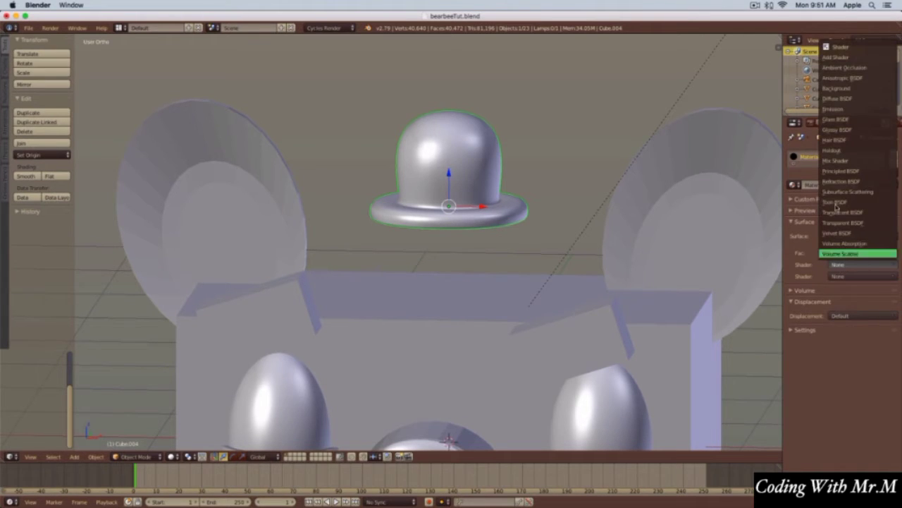
left_click(841, 101)
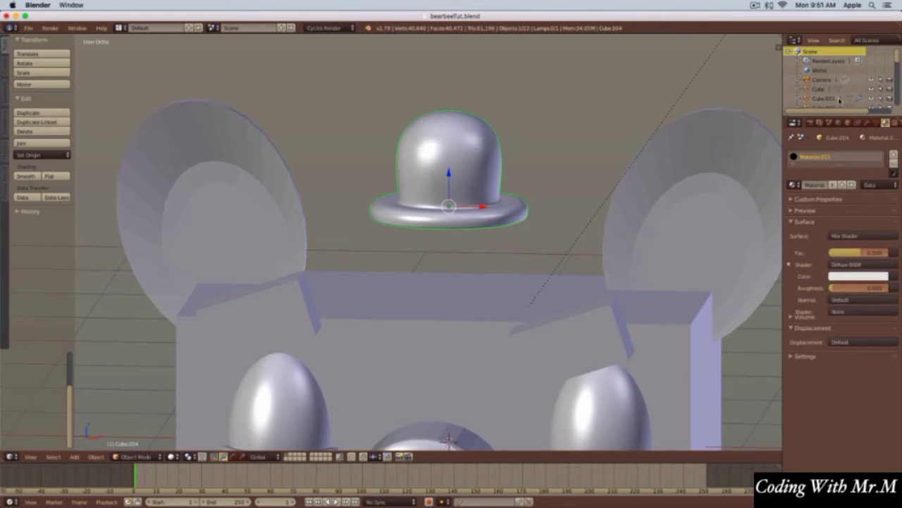
left_click(839, 276)
left_click(850, 158)
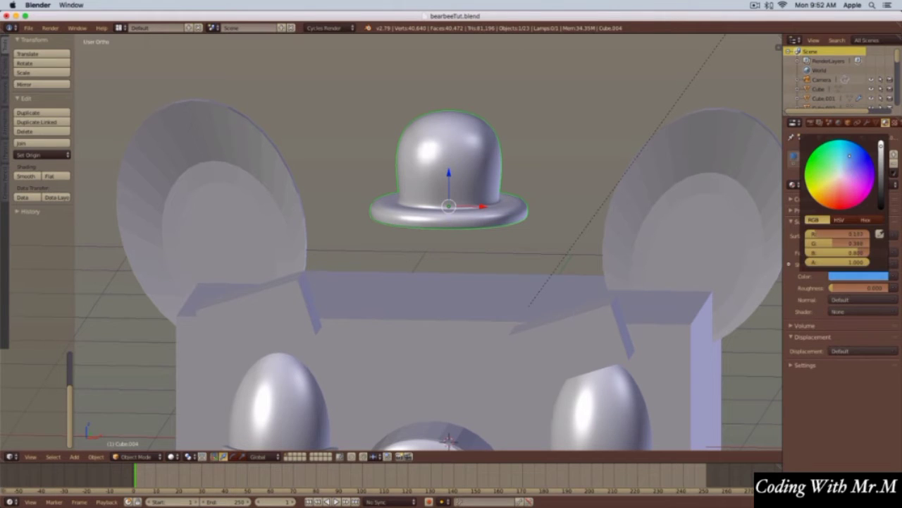
left_click_drag(881, 145, 881, 168)
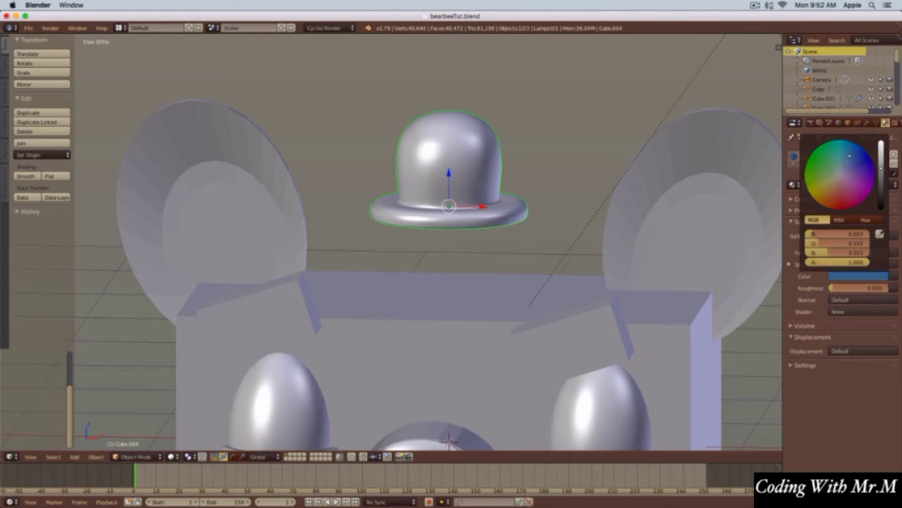
- Use a Glossy BSDF as the mix's second shader, color it purple, and check the hat in a rendered preview
left_click(840, 311)
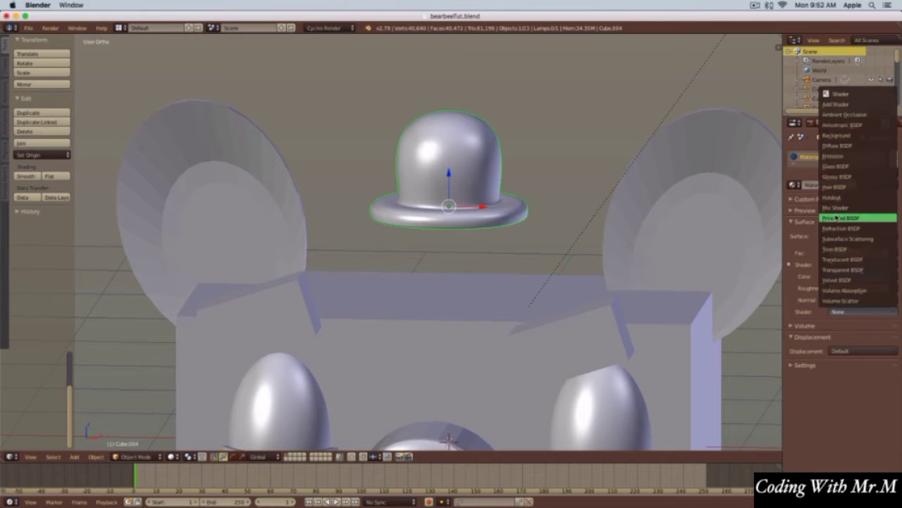
left_click(838, 176)
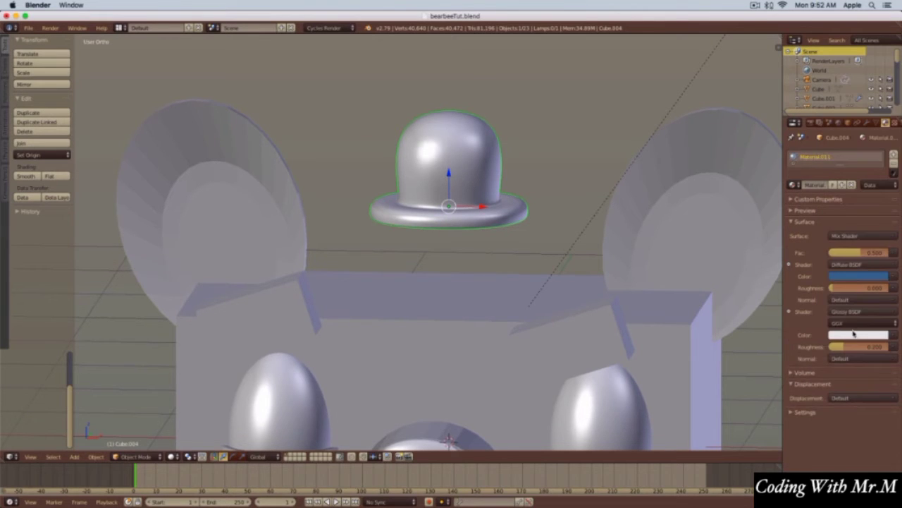
left_click(855, 335)
left_click_drag(854, 226, 866, 233)
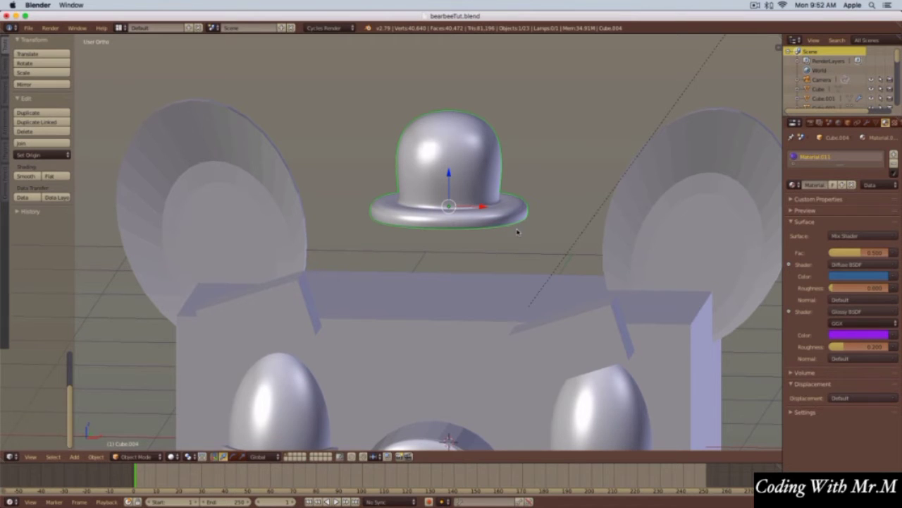
key("shift+z")
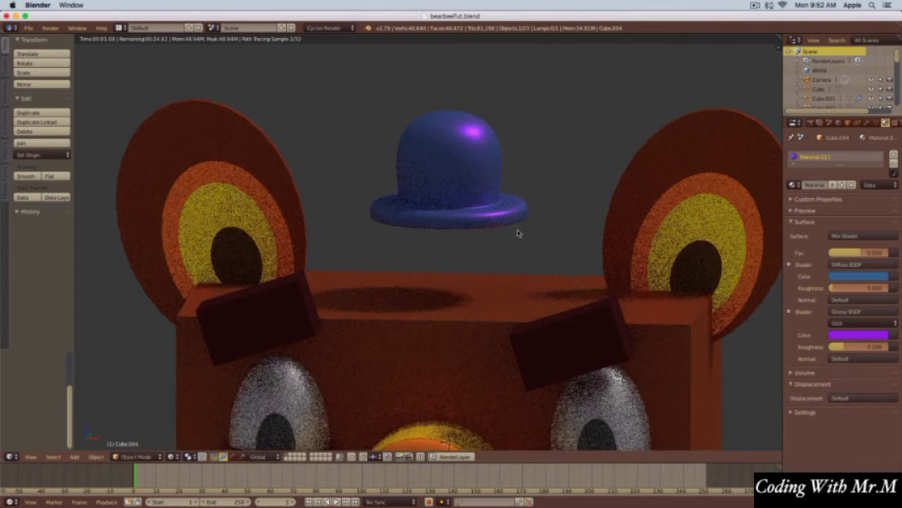
key("shift+z")
- Edit the hat's mesh in face selection mode and select the face loop around the base of the crown
key("Tab")
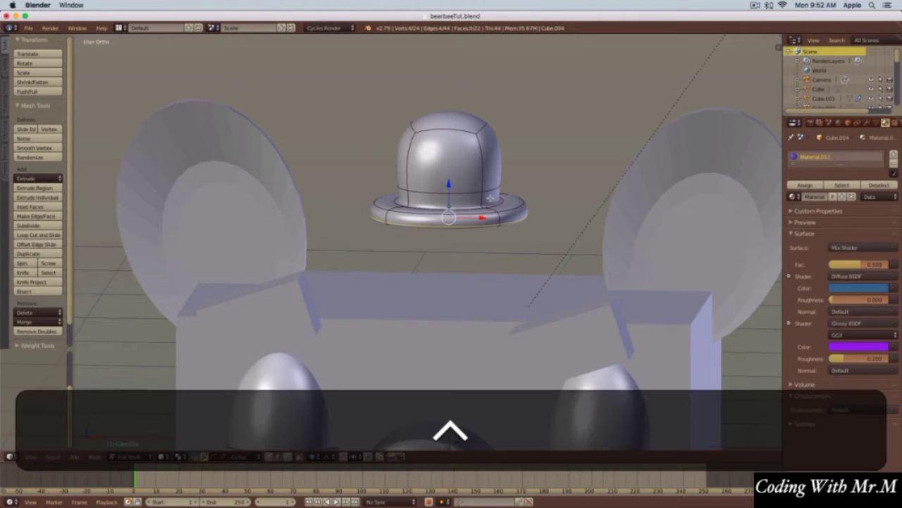
key("ctrl+Tab")
left_click(484, 199)
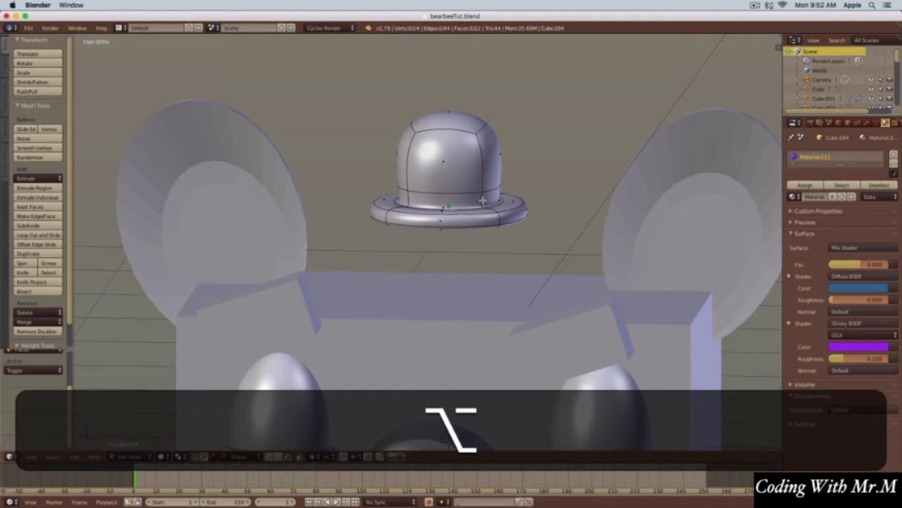
right_click(483, 200, "alt")
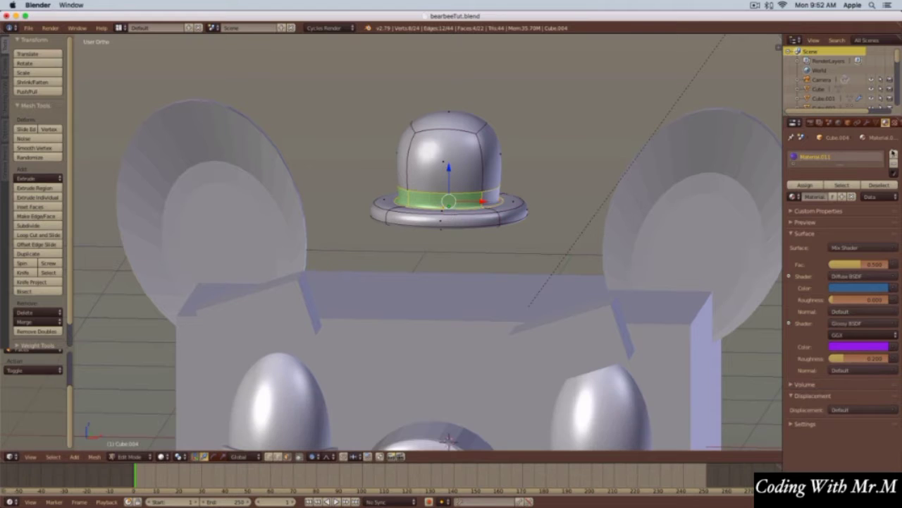
- Assign a new orange Diffuse BSDF material to the selected hatband faces, preview it rendered, and finish the mesh edit
left_click(894, 154)
left_click(843, 219)
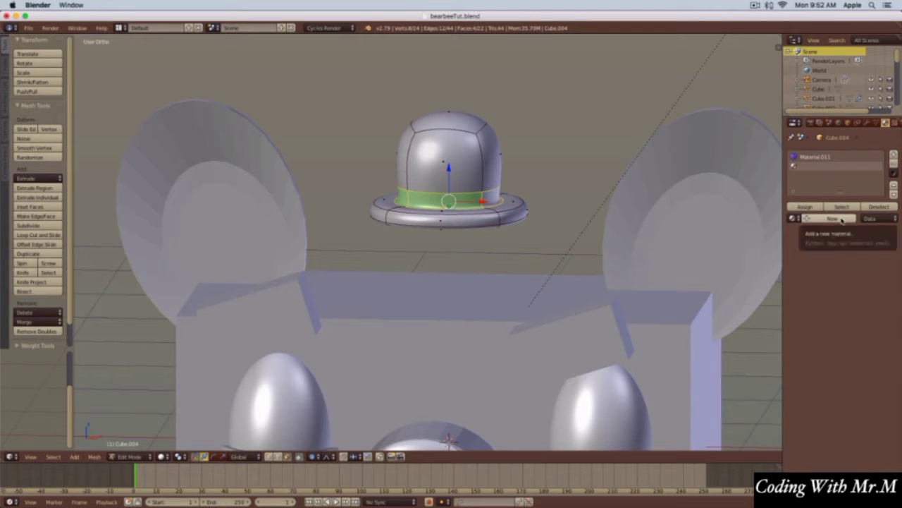
left_click(858, 285)
left_click_drag(846, 201, 832, 211)
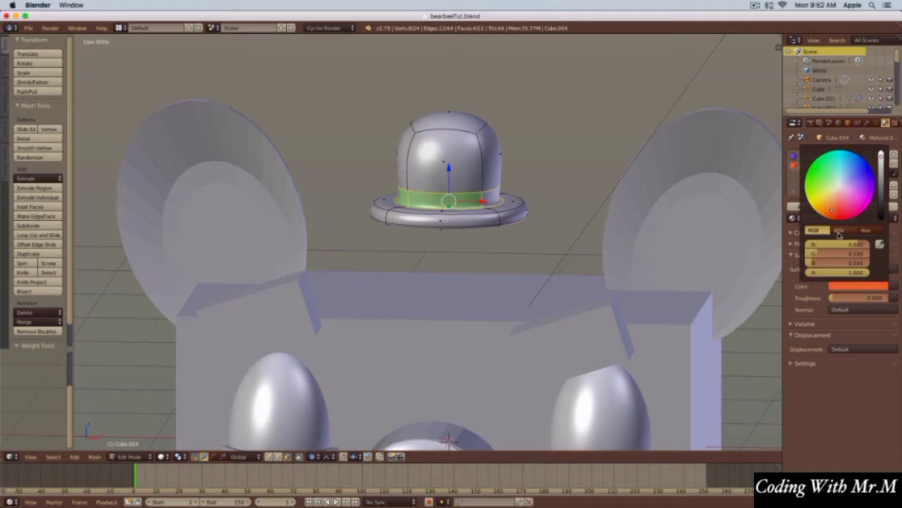
left_click(800, 206)
key("shift+z")
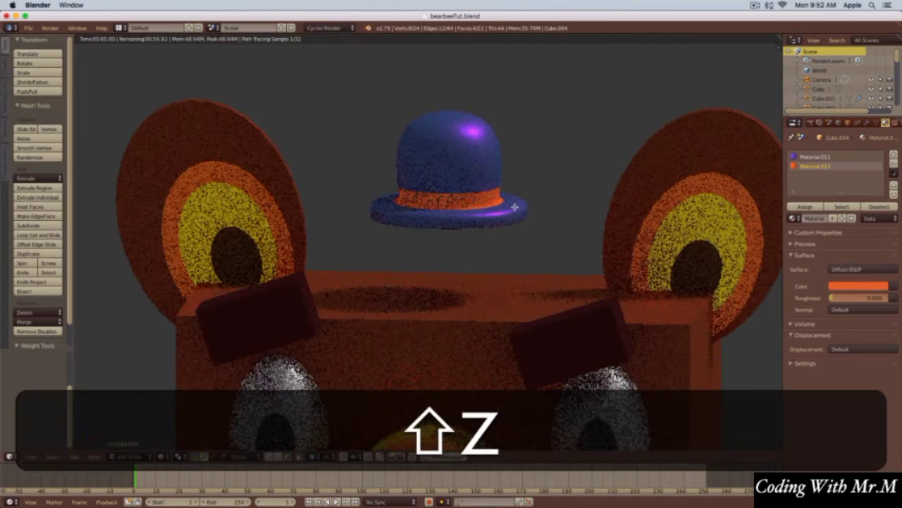
key("shift+z")
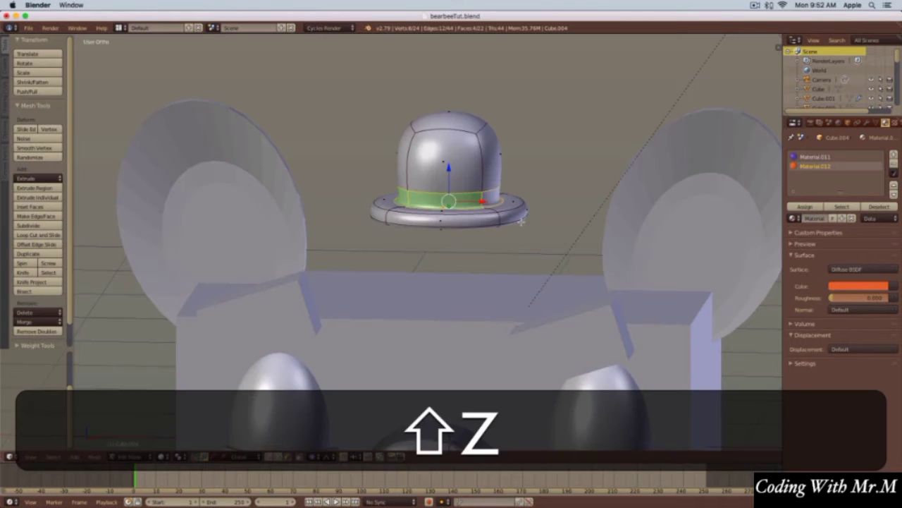
key("Tab")
- Lower the hat in front view, scale it to about 0.61, and rest its brim on top of the head
key("KP_1")
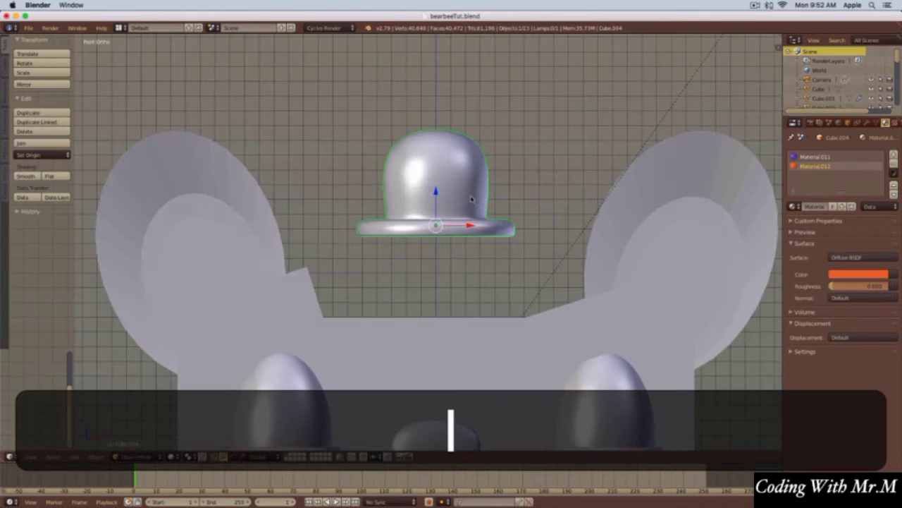
left_click_drag(434, 195, 456, 280)
key("s")
left_click(532, 298)
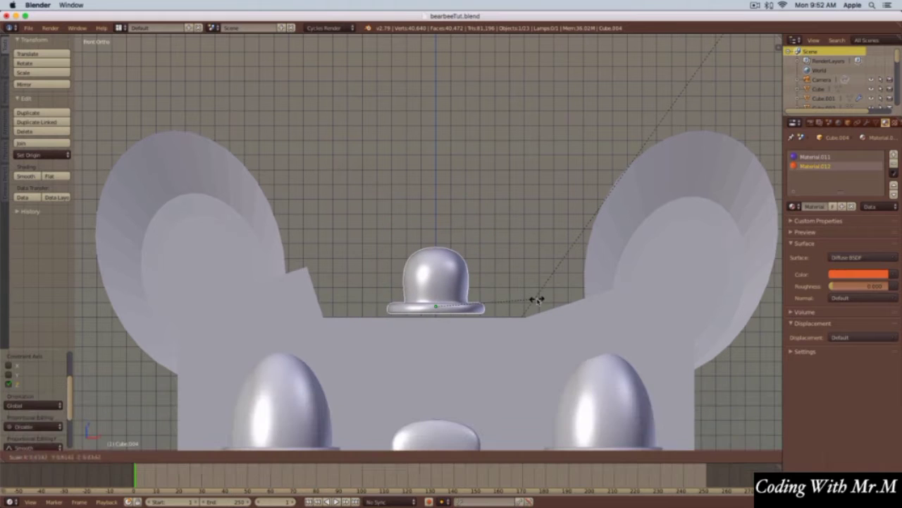
left_click_drag(436, 272, 437, 278)
- Move the hat toward the front of the head's top, nudge it slightly along X, and check the rendered preview
middle_click_drag(509, 276, 463, 307)
key("KP_3")
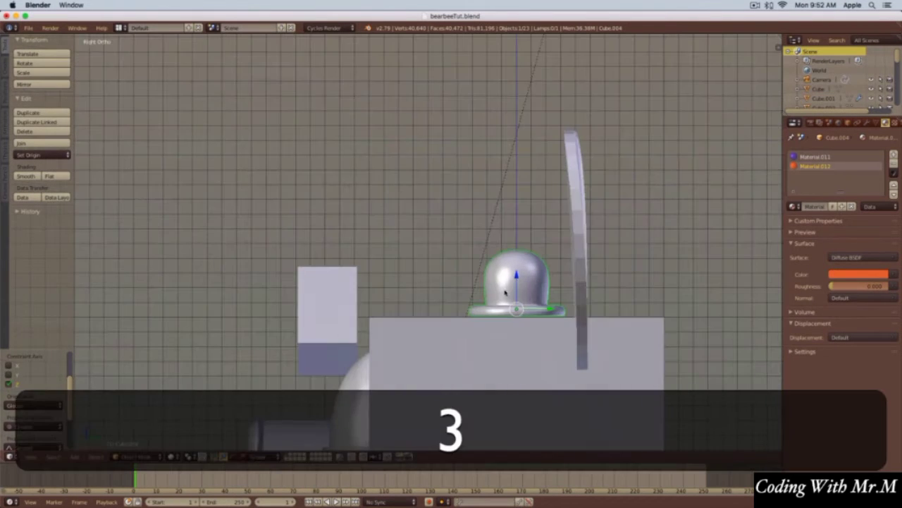
left_click_drag(553, 311, 492, 308)
middle_click_drag(450, 304, 502, 323)
left_click_drag(493, 299, 481, 302)
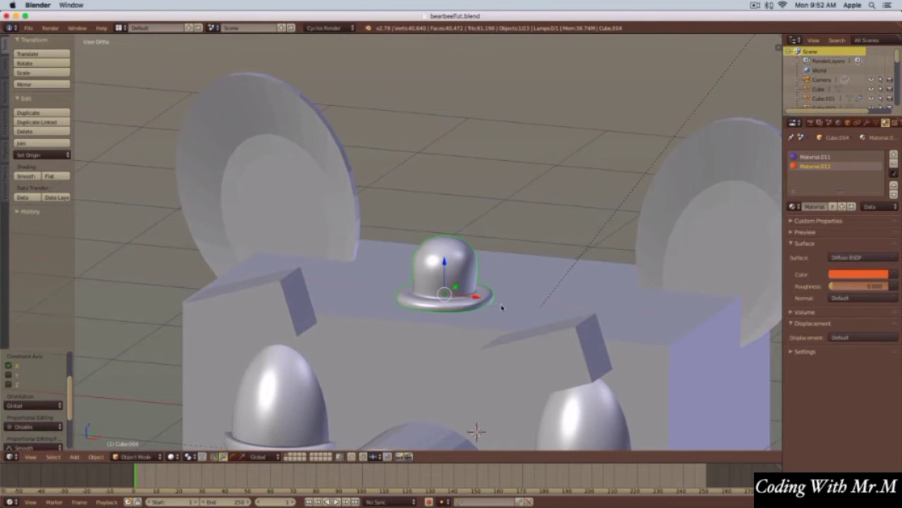
scroll(502, 307, "down", 3)
key("shift+z")
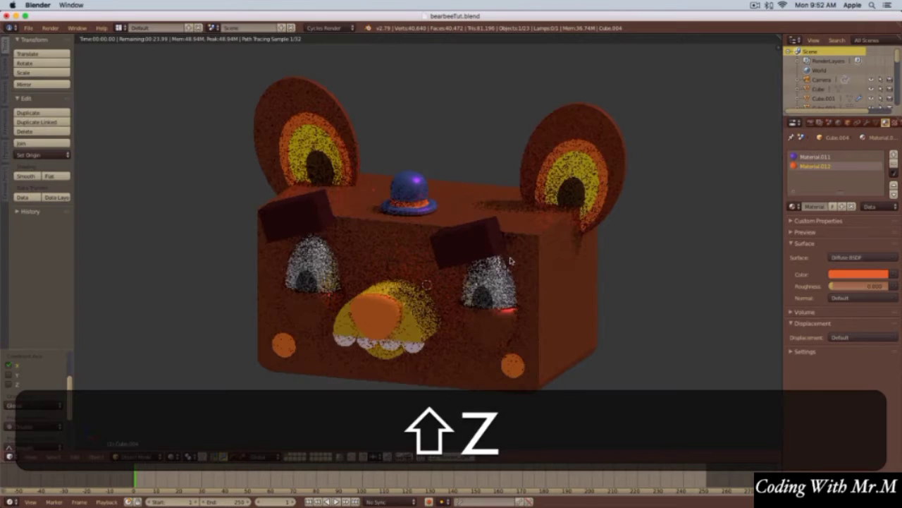
scroll(511, 261, "up", 2)
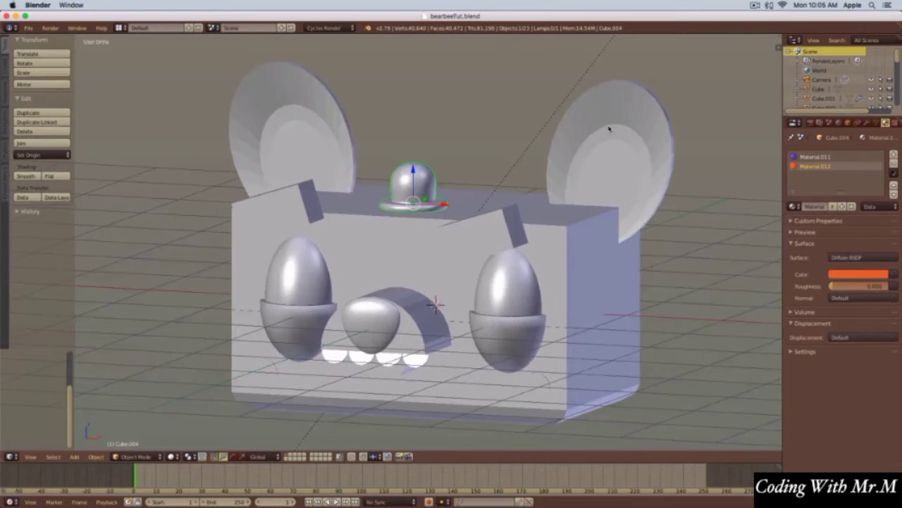
- Duplicate the sun lamp in side view and place the copy about 4.83 forward along negative Y and 1.87 lower
scroll(610, 129, "down", 3)
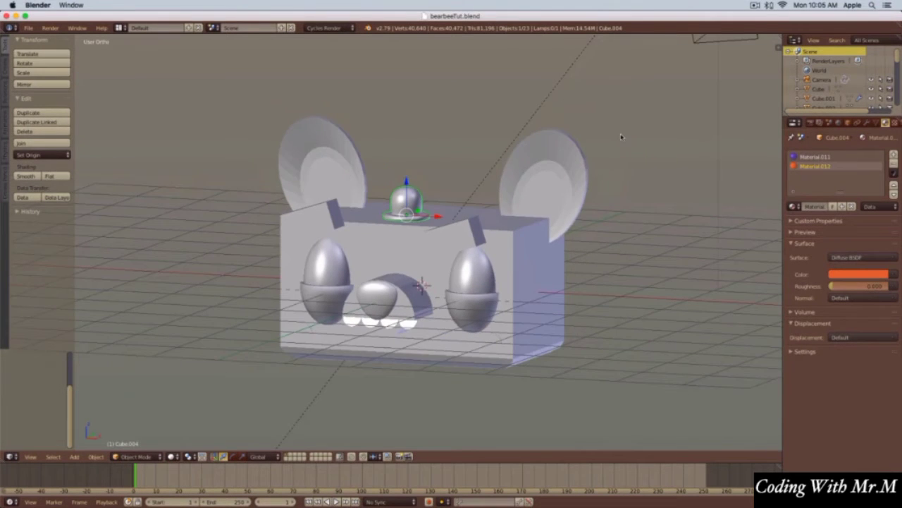
scroll(619, 139, "down", 4)
scroll(607, 146, "up", 2, "shift")
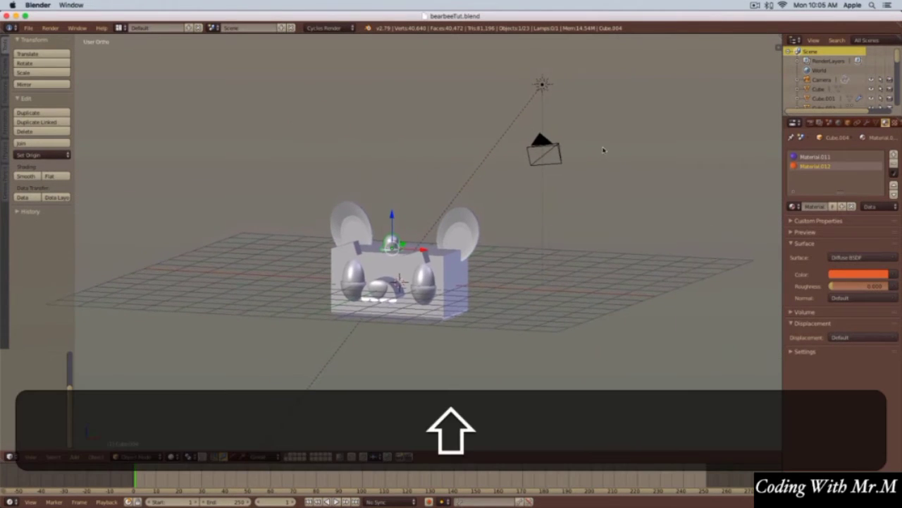
key("KP_3")
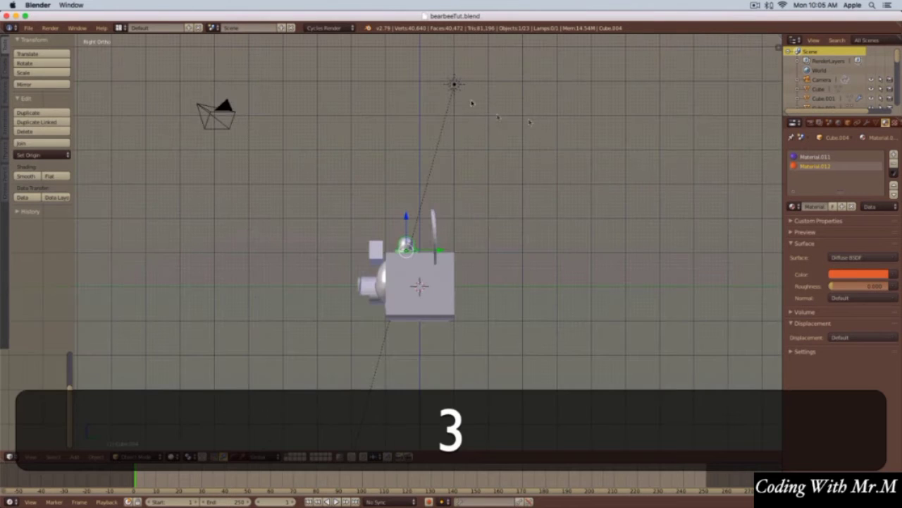
right_click(458, 89)
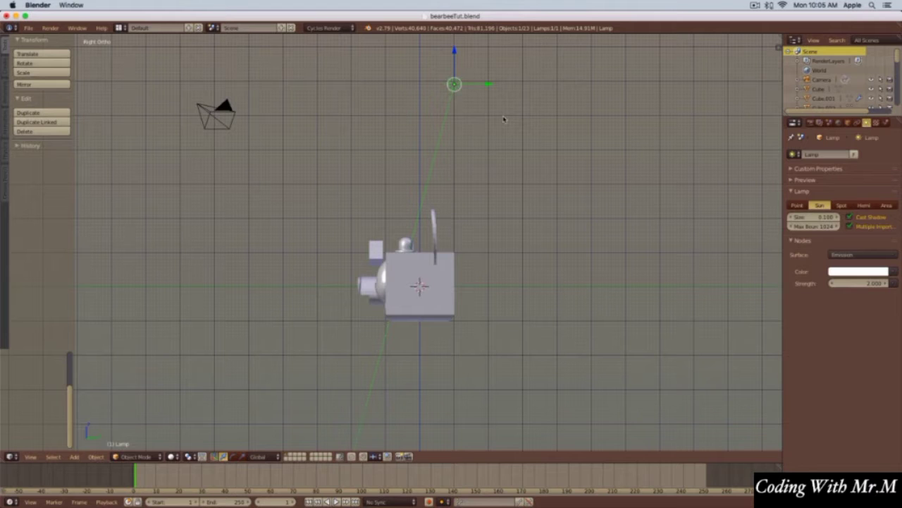
key("shift+d")
left_click(337, 183)
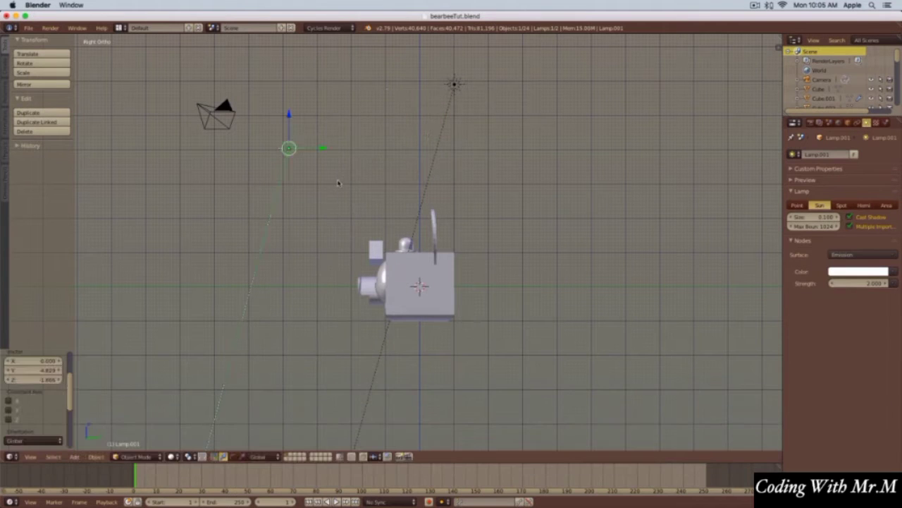
- Rotate the duplicated lamp to aim at the bear's face, and shift it along X and slightly farther forward along Y
key("r")
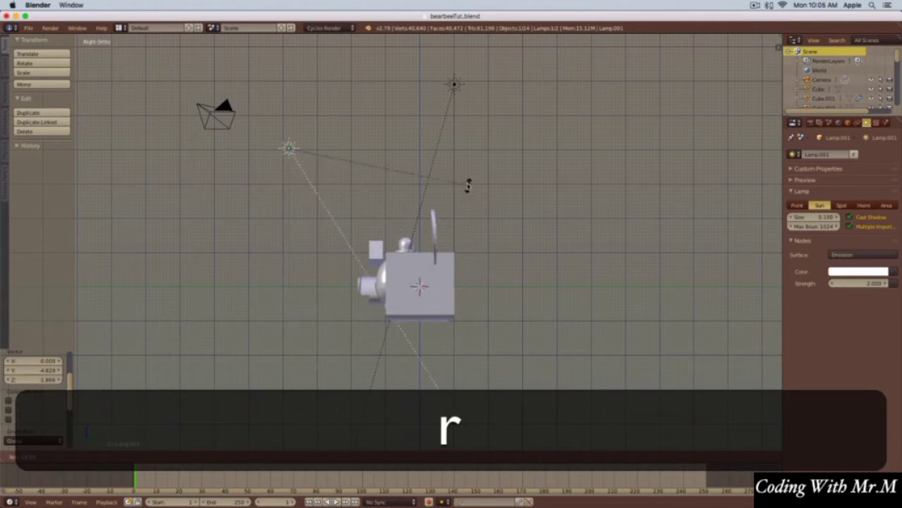
left_click(460, 166)
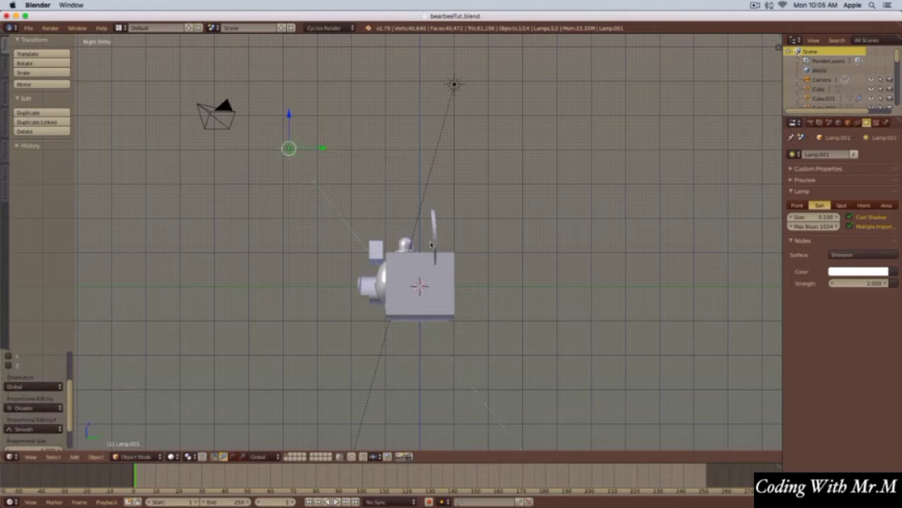
key("KP_1")
left_click_drag(562, 148, 531, 155)
middle_click_drag(585, 199, 568, 221)
key("3")
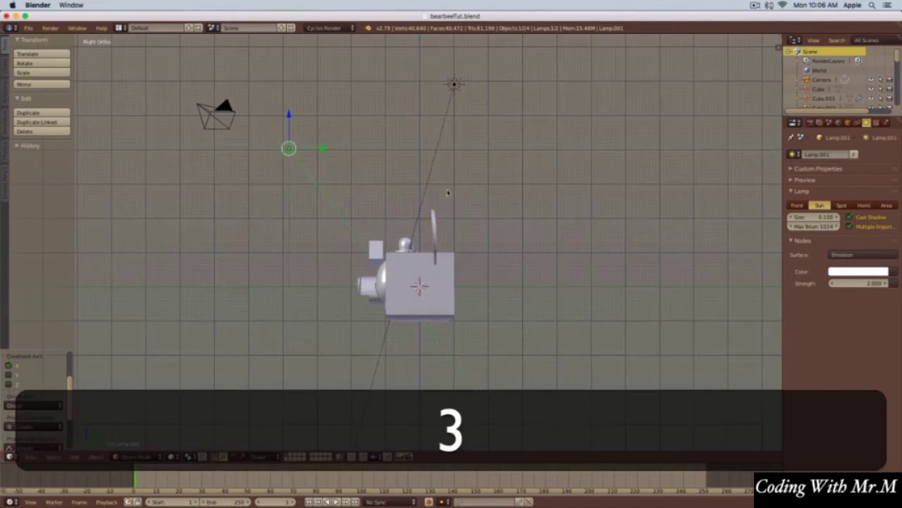
left_click_drag(321, 149, 308, 149)
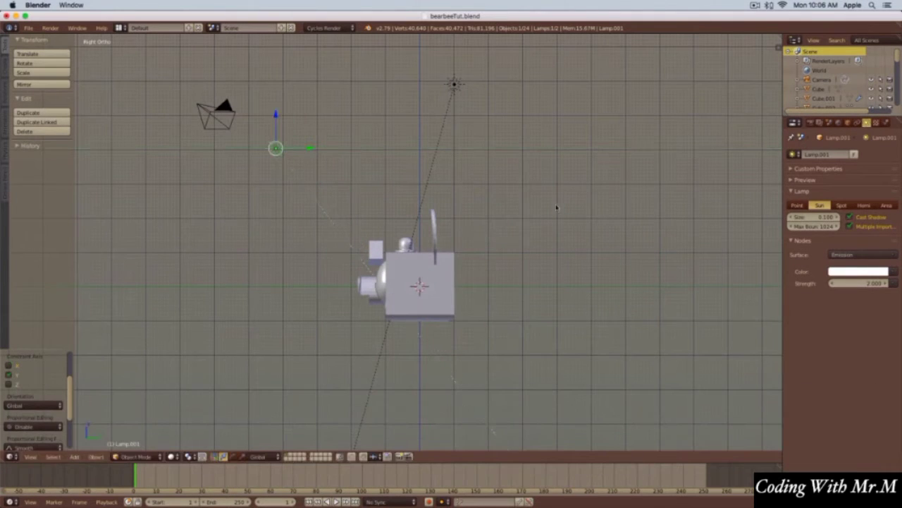
- Set the duplicated sun lamp's strength to 1 and check the original lamp's strength for comparison
left_click(870, 285)
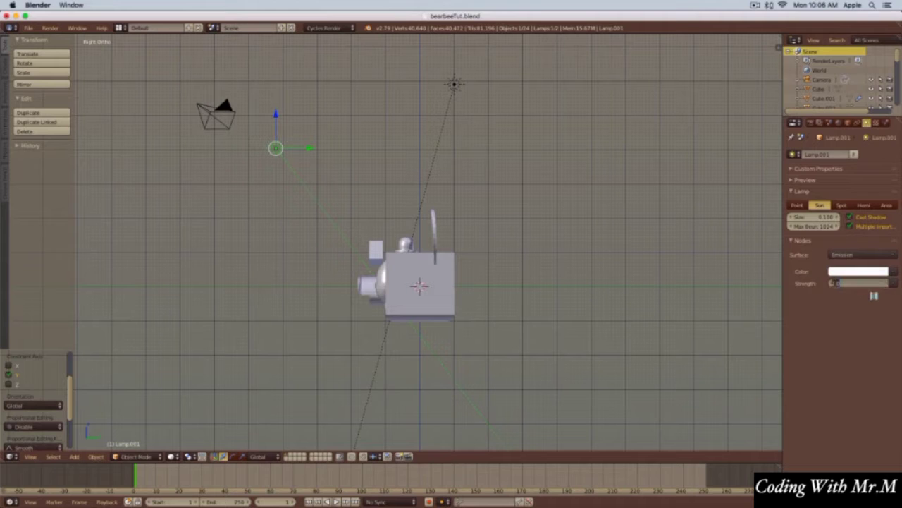
type("1")
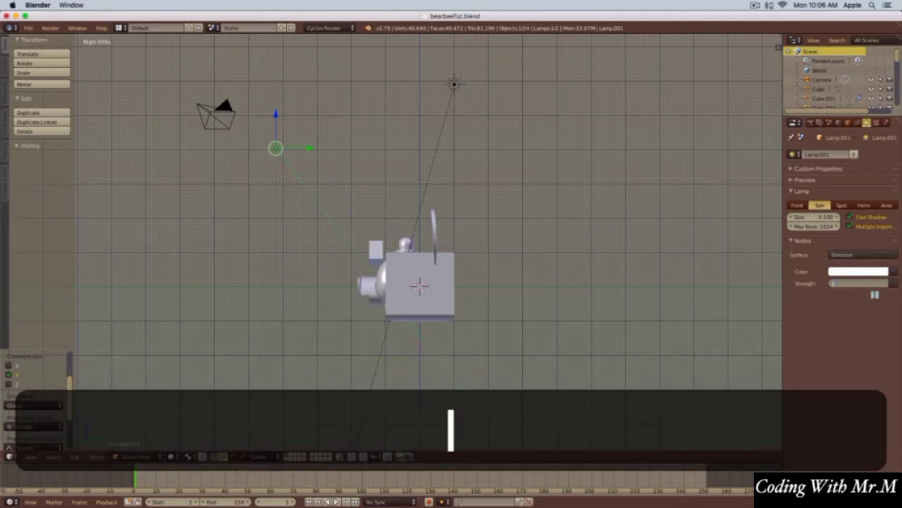
key("Tab")
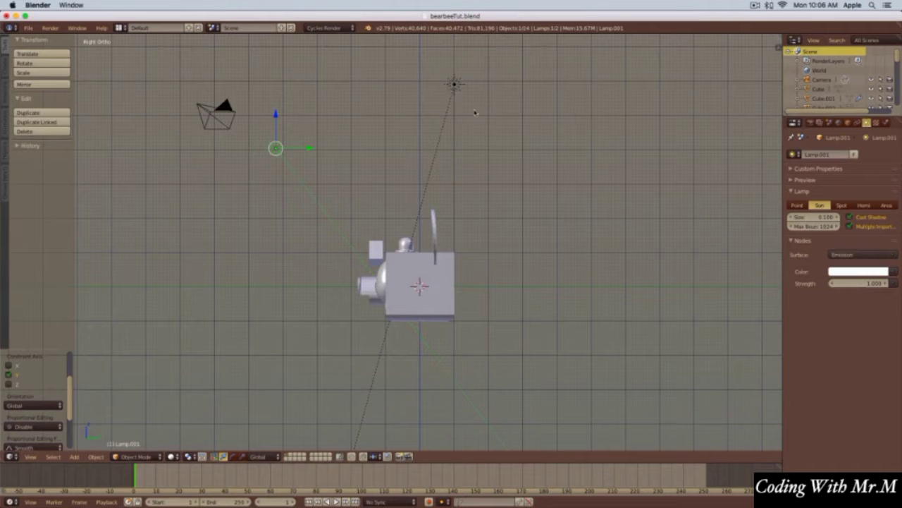
right_click(455, 85)
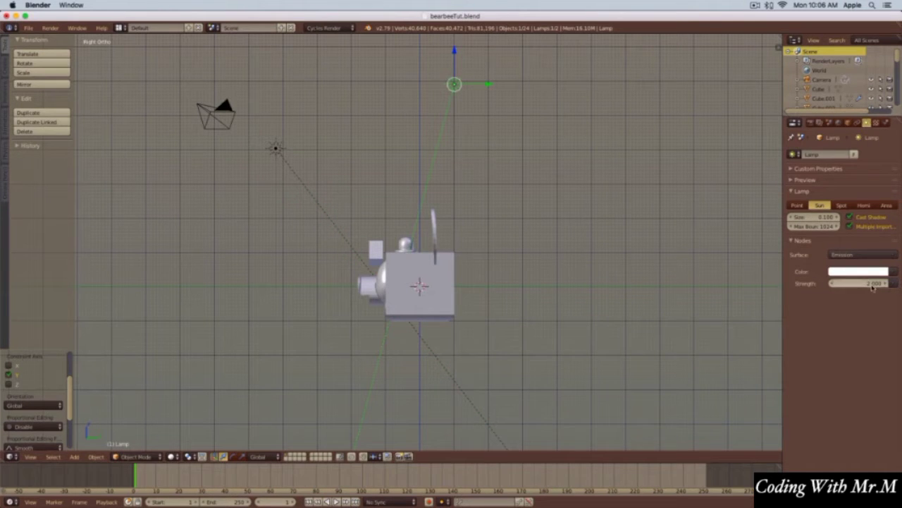
right_click(272, 150)
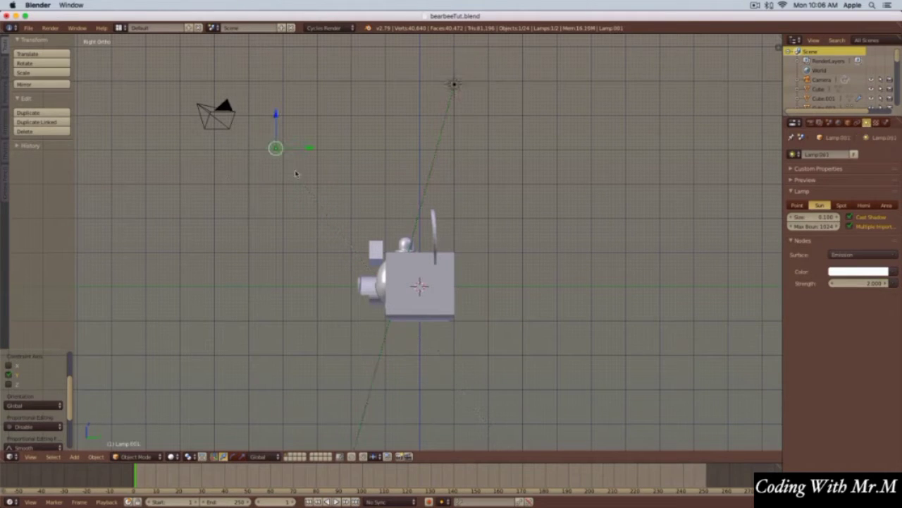
- Examine the bear head's face and side in the rendered preview under the two sun lamps
middle_click_drag(599, 296, 522, 295)
scroll(463, 289, "up", 2)
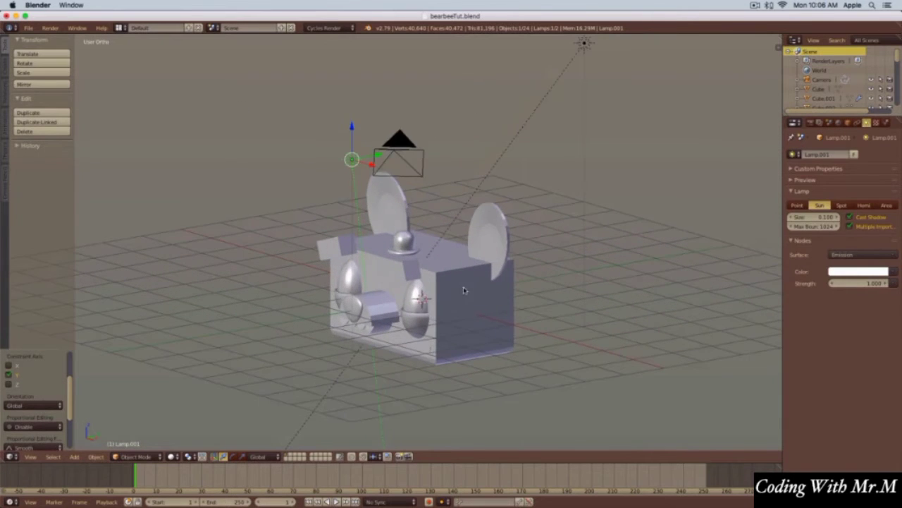
key("shift+z")
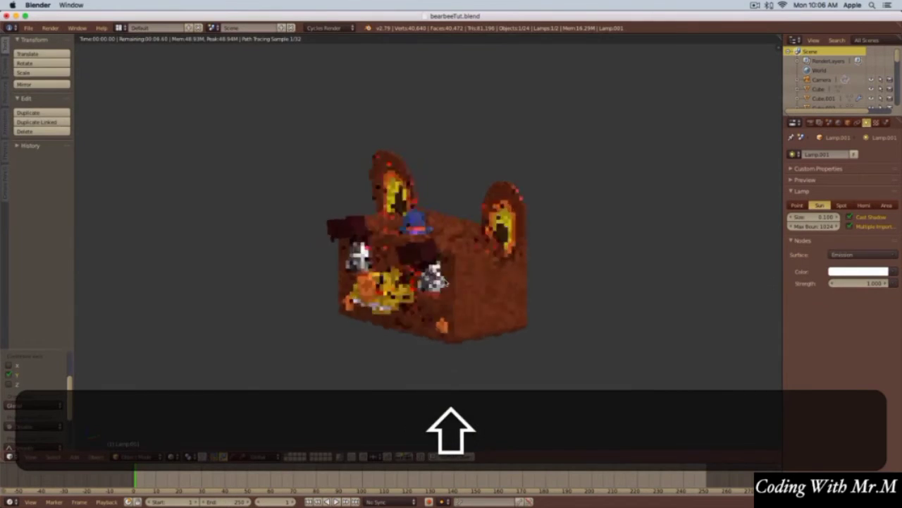
scroll(463, 290, "up", 1)
middle_click_drag(463, 317, 474, 290)
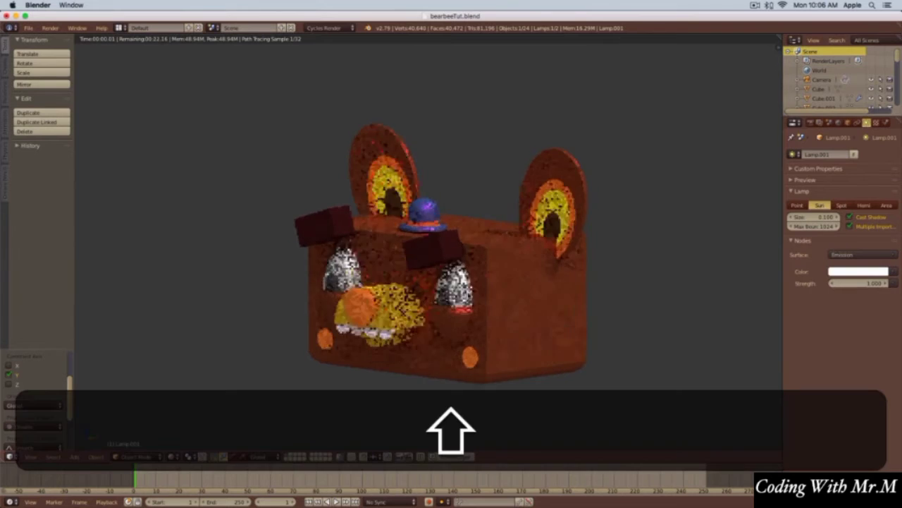
middle_click_drag(478, 345, 478, 306, "shift")
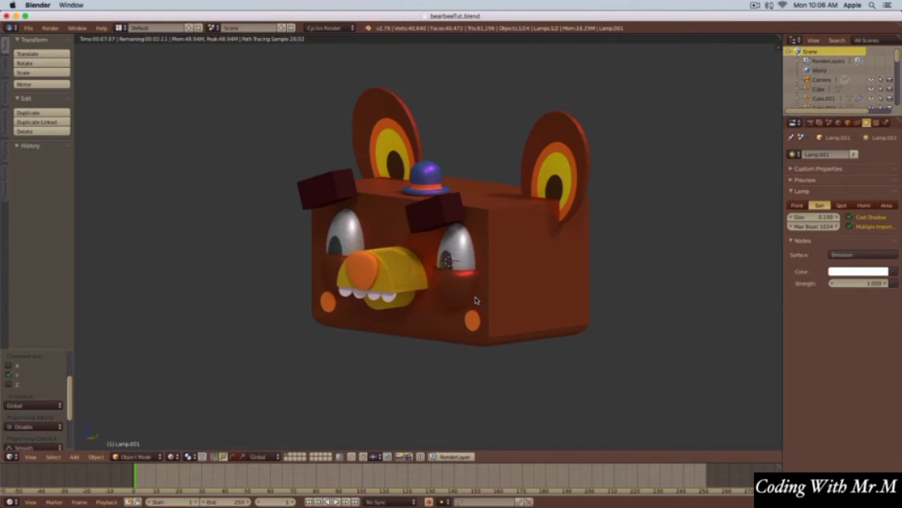
key("shift+z")
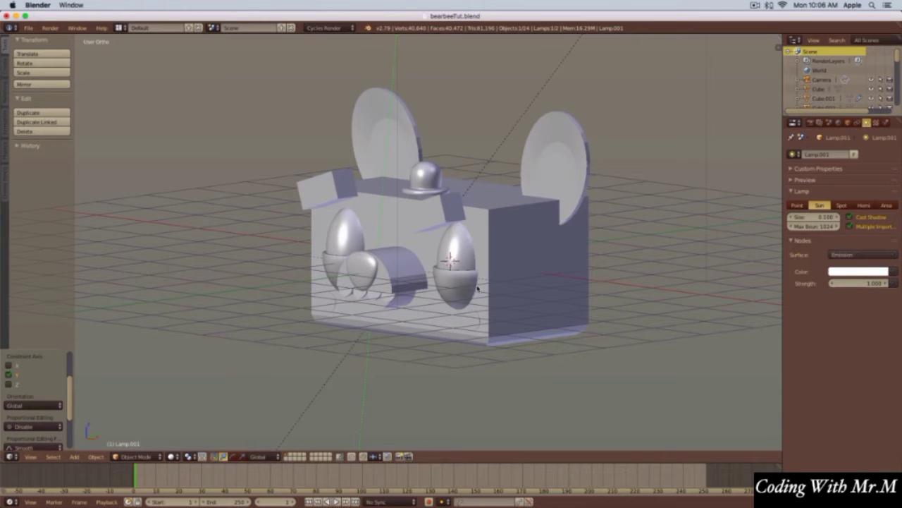
- Add a cube in front view and lower it along Z until it sits clear below the bear's head
key("1")
middle_click_drag(461, 305, 477, 213, "shift")
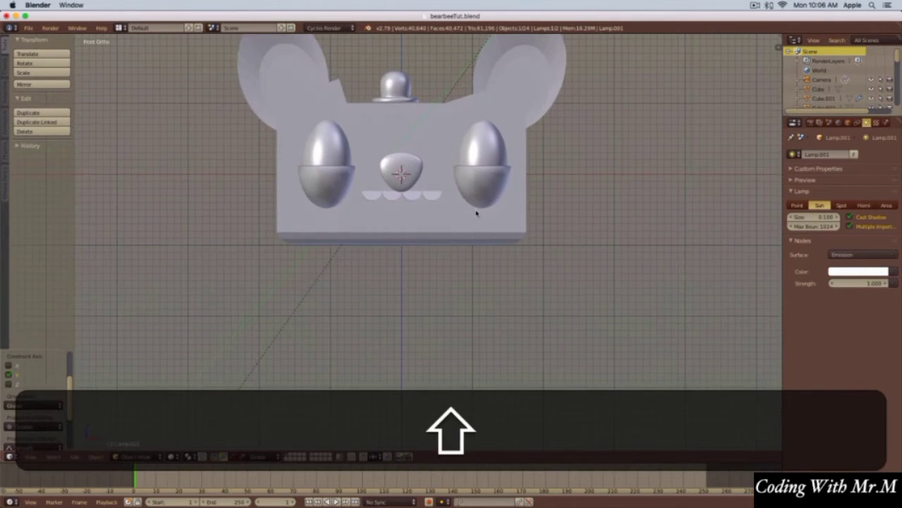
key("shift+a")
mouse_move(436, 231)
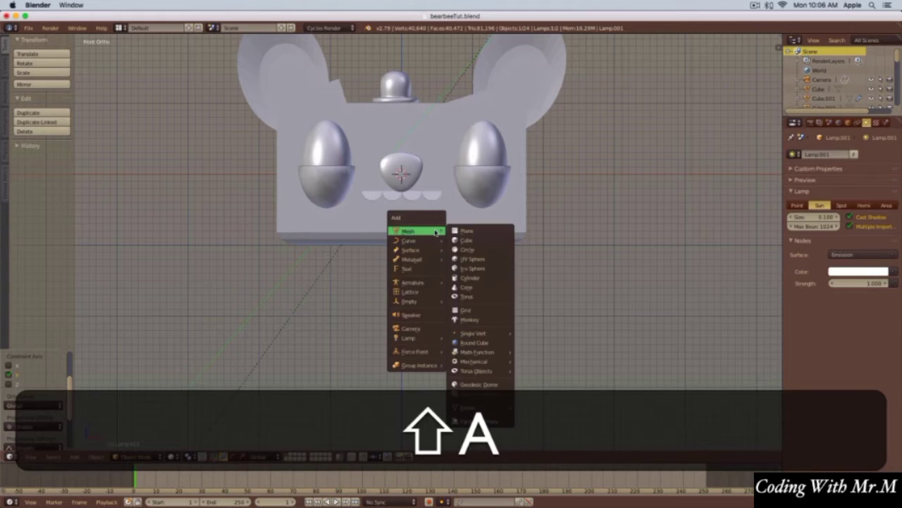
left_click(466, 241)
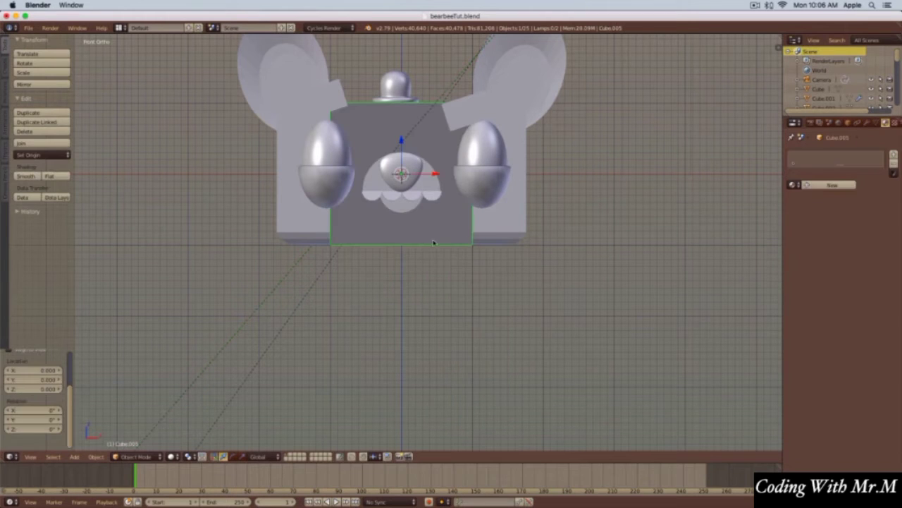
left_click_drag(401, 143, 414, 360)
- Open the new cube's mesh for editing with face selection enabled
middle_click_drag(414, 359, 425, 340)
key("ctrl+Tab")
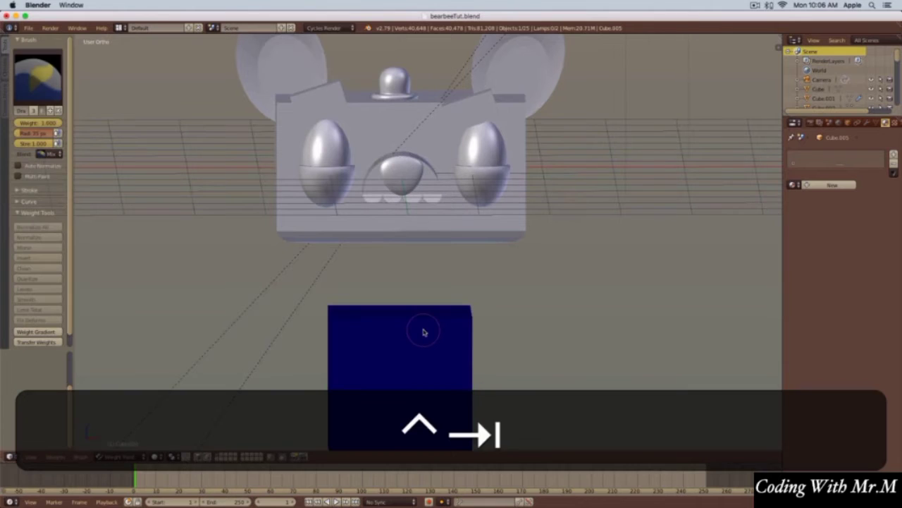
key("ctrl+Tab")
key("super+z")
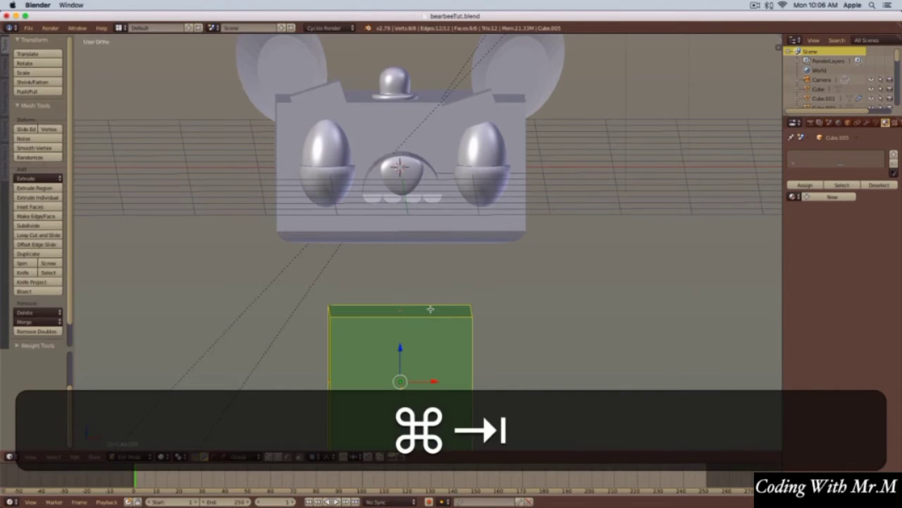
key("ctrl+Tab")
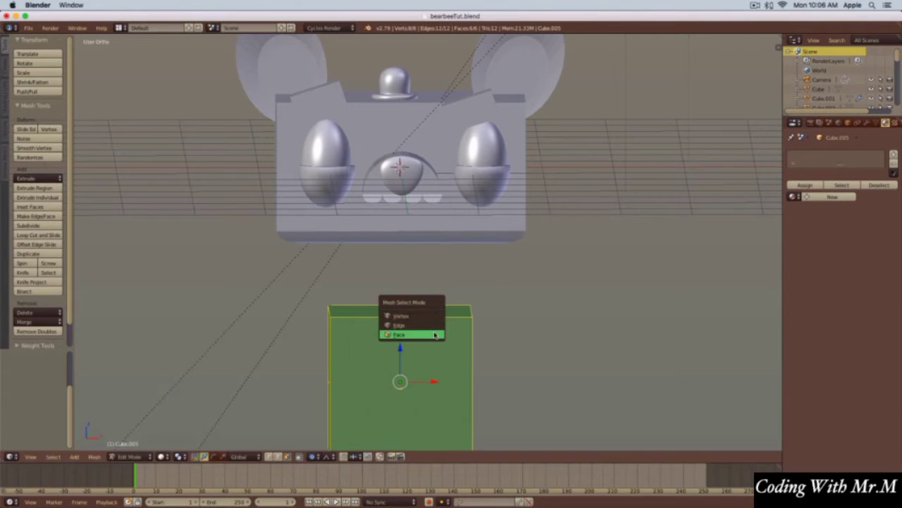
left_click(423, 336)
- Taper the cube into a body by scaling its top face to a little over half width and lowering that face
right_click(426, 310)
middle_click_drag(467, 370, 462, 358)
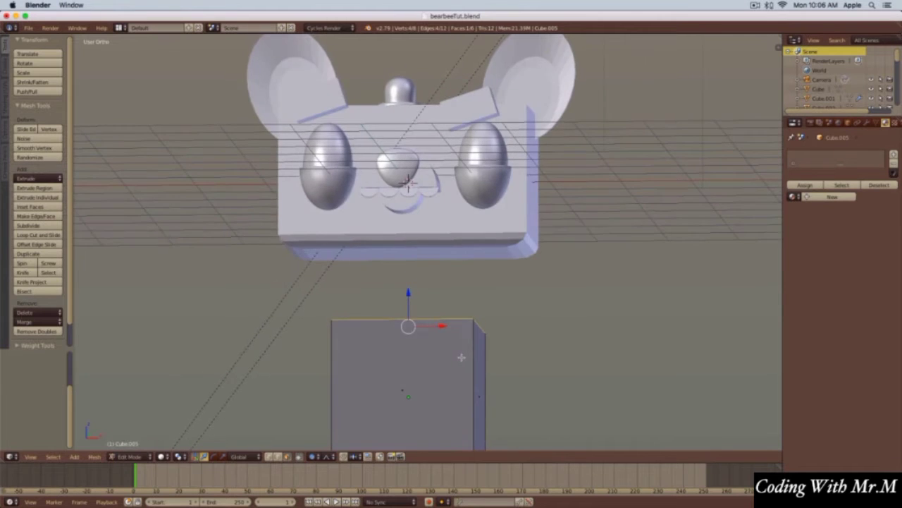
key("KP_1")
scroll(466, 362, "down", 3)
scroll(466, 362, "up", 1)
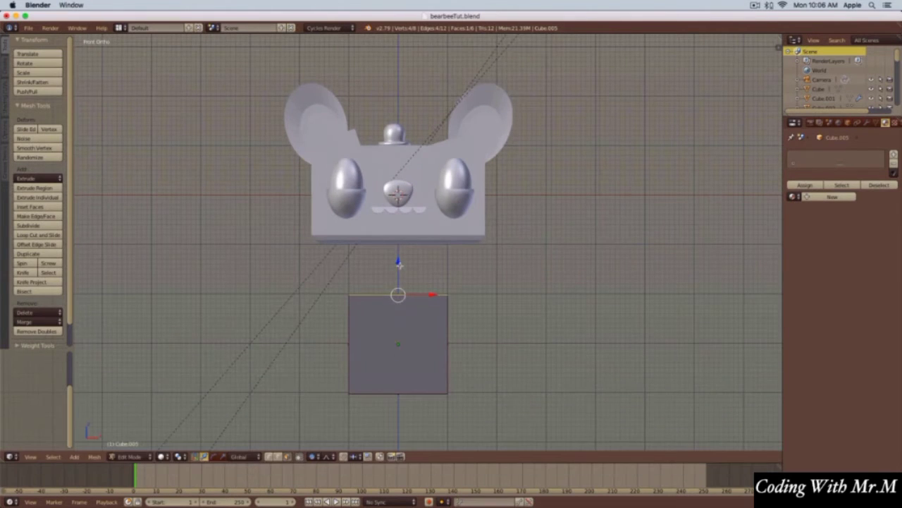
key("s")
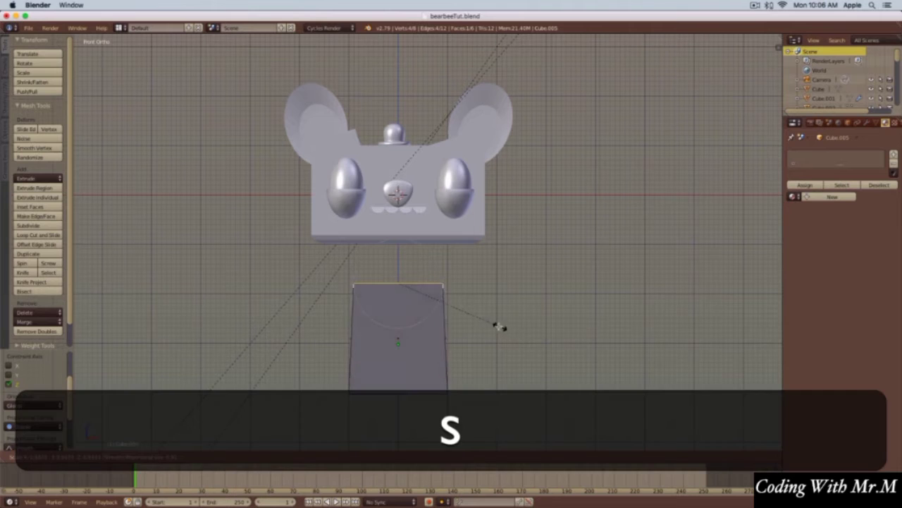
left_click(451, 311)
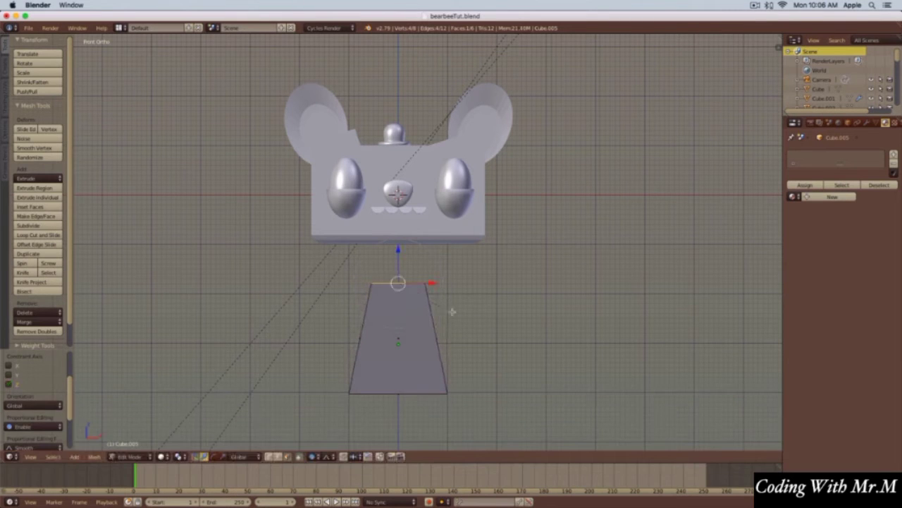
left_click_drag(397, 254, 403, 289)
- Bevel all edges of the tapered body with 3 segments and an offset of about 0.13
middle_click_drag(437, 322, 460, 281)
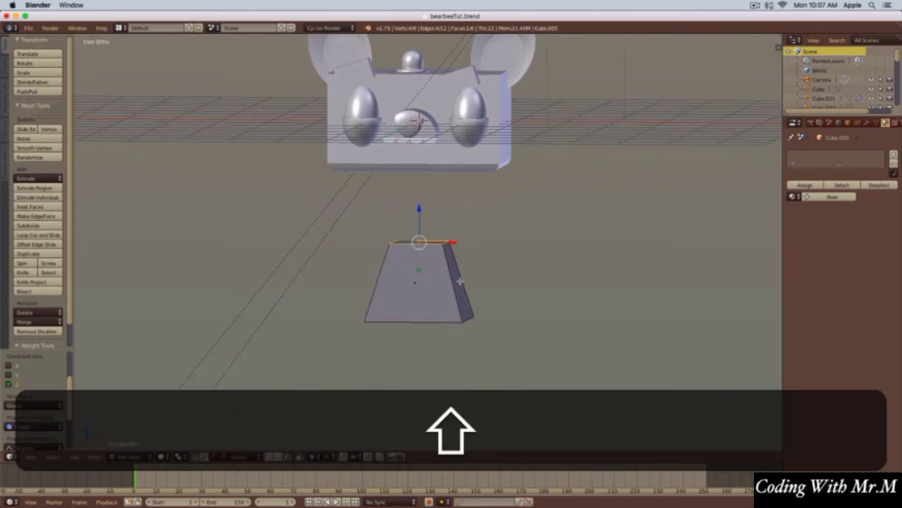
key("a")
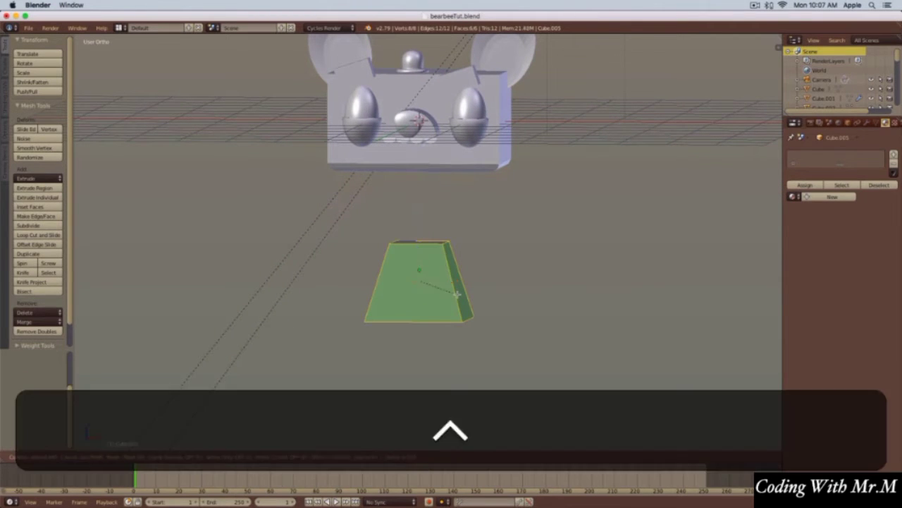
key("ctrl+b")
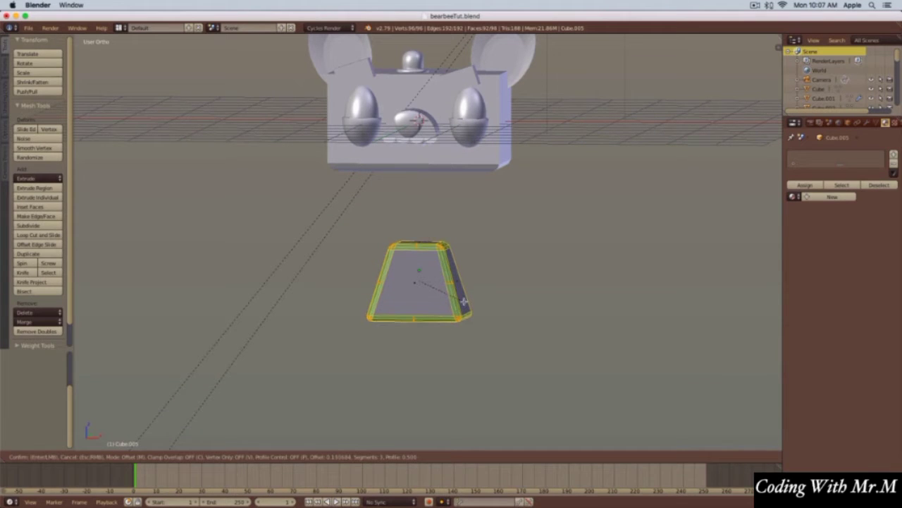
left_click(462, 303)
key("Tab")
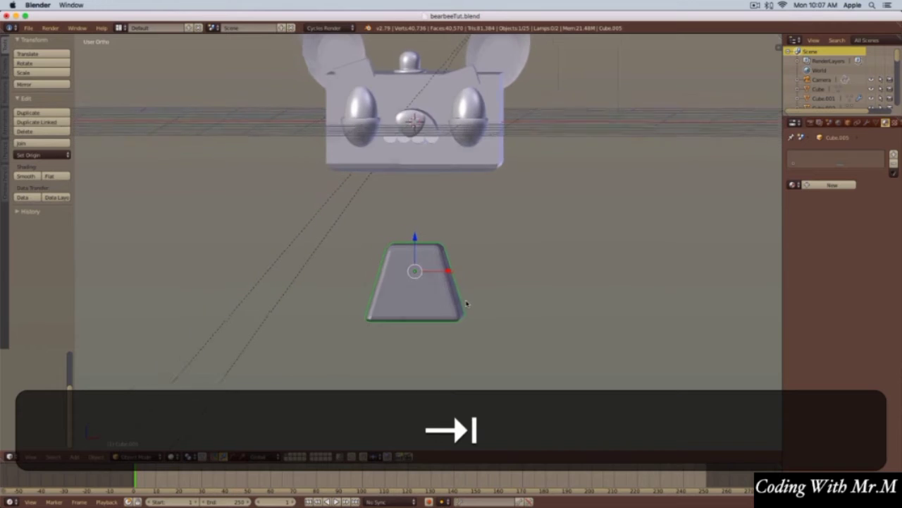
- Assign the existing brown material named Material to the tapered body
mouse_move(525, 268)
middle_mouse_down()
mouse_move(510, 268)
mouse_move(522, 282)
middle_mouse_up()
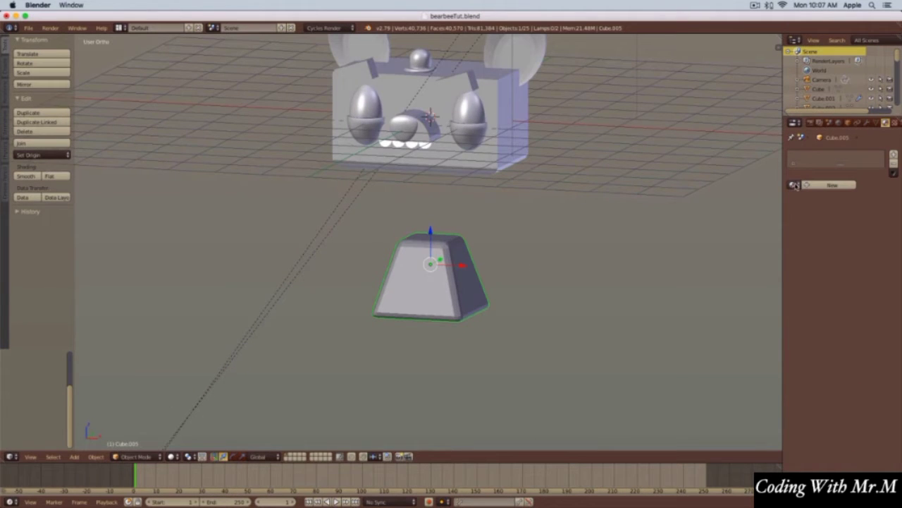
left_click(794, 185)
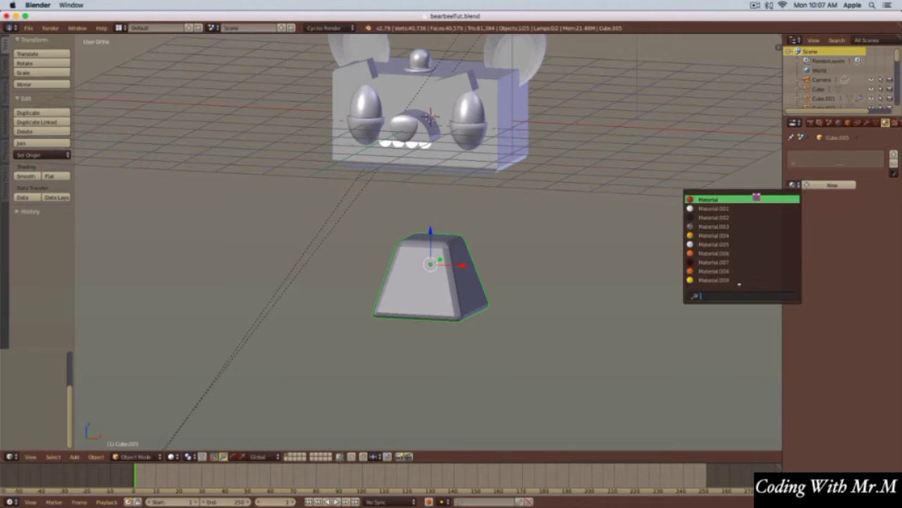
left_click(724, 202)
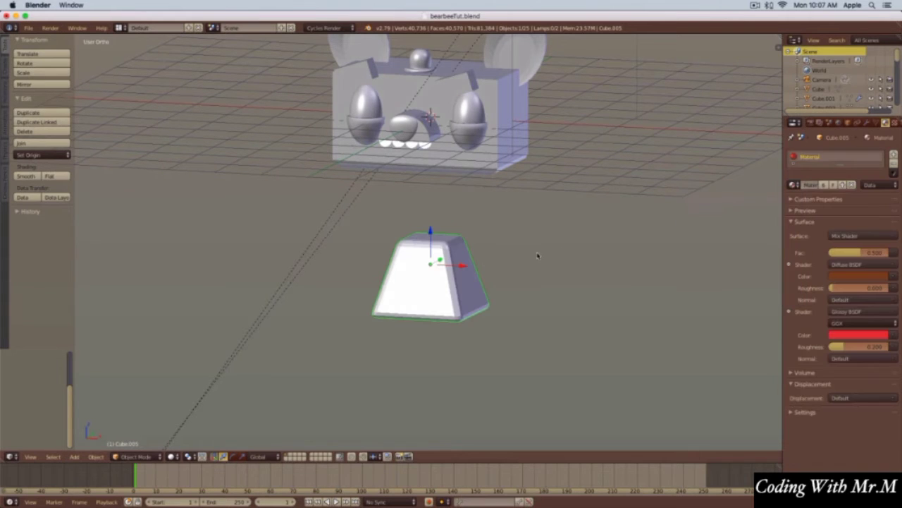
- Raise the body along Z until it meets the underside of the head, and check the rendered preview
key("KP_1")
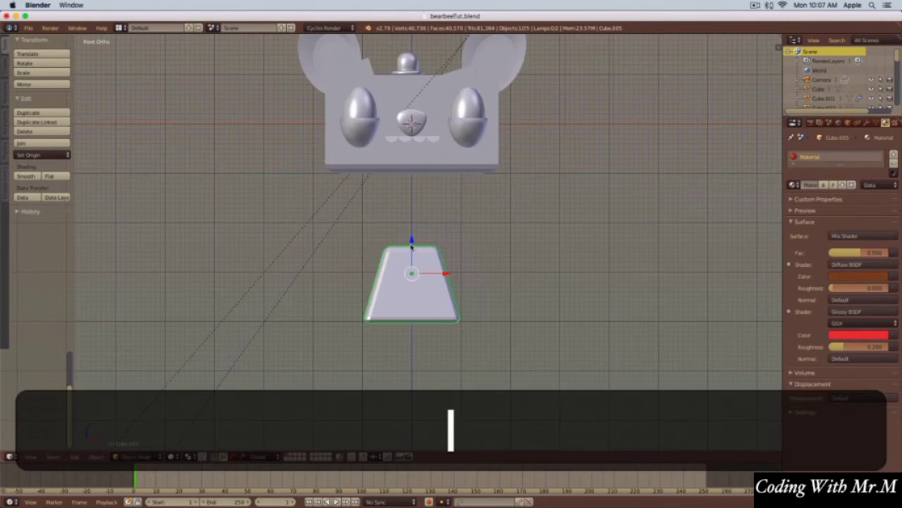
left_click_drag(411, 246, 416, 168)
mouse_move(533, 253)
middle_mouse_down()
mouse_move(512, 262)
mouse_move(534, 284)
mouse_move(524, 312)
middle_mouse_up()
key("shift+z")
scroll(531, 287, "up", 1)
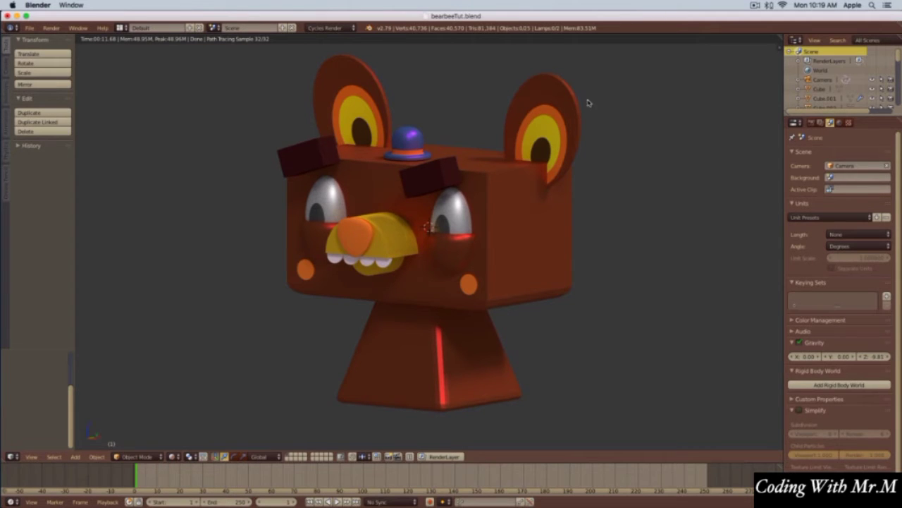
key("shift+z")
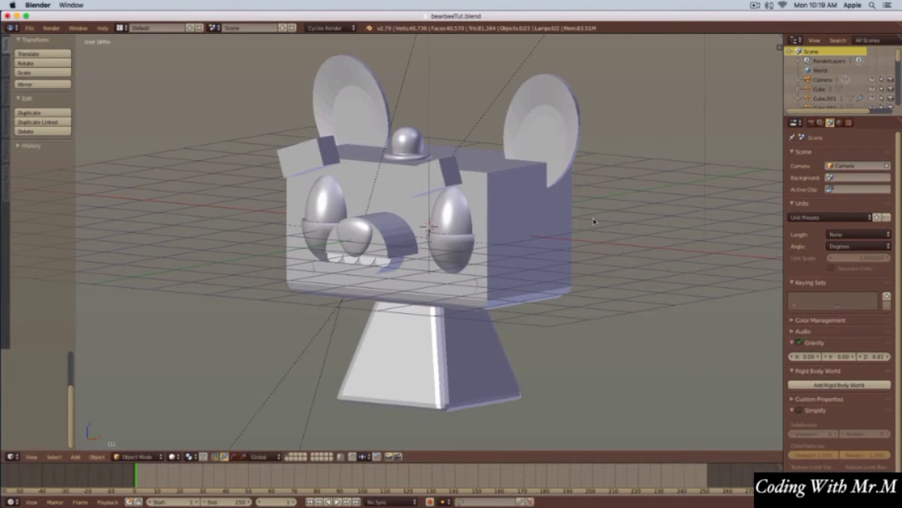
- Add another cube in front view and place it beside the body, clear of the head along positive X
key("1")
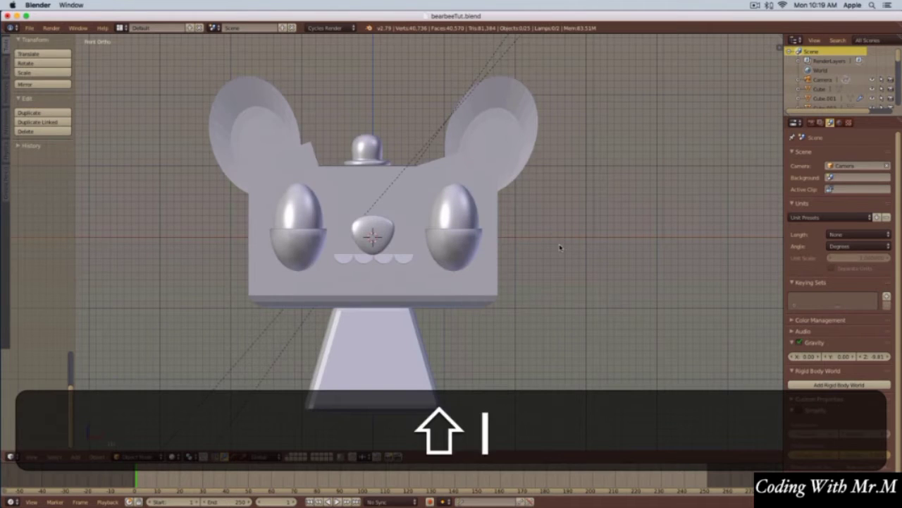
middle_click_drag(558, 231, 555, 252, "shift")
key("shift+a")
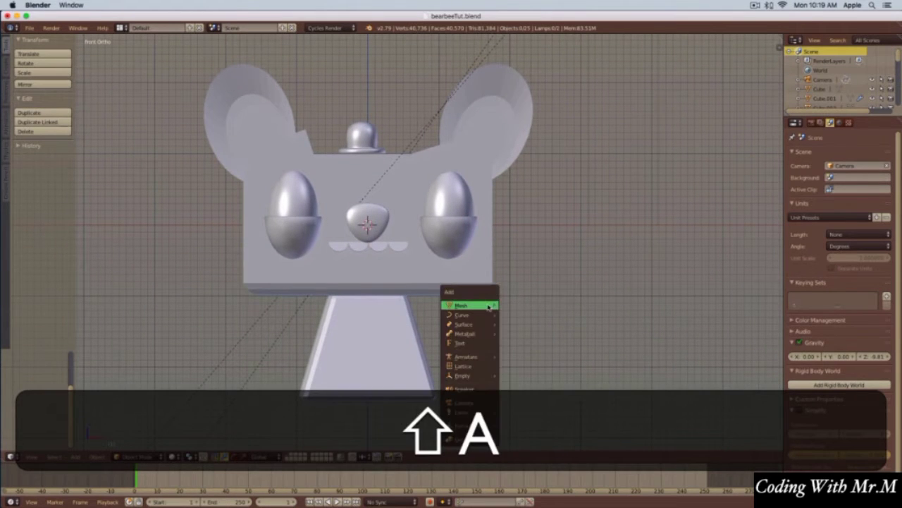
mouse_move(489, 307)
left_click(544, 127)
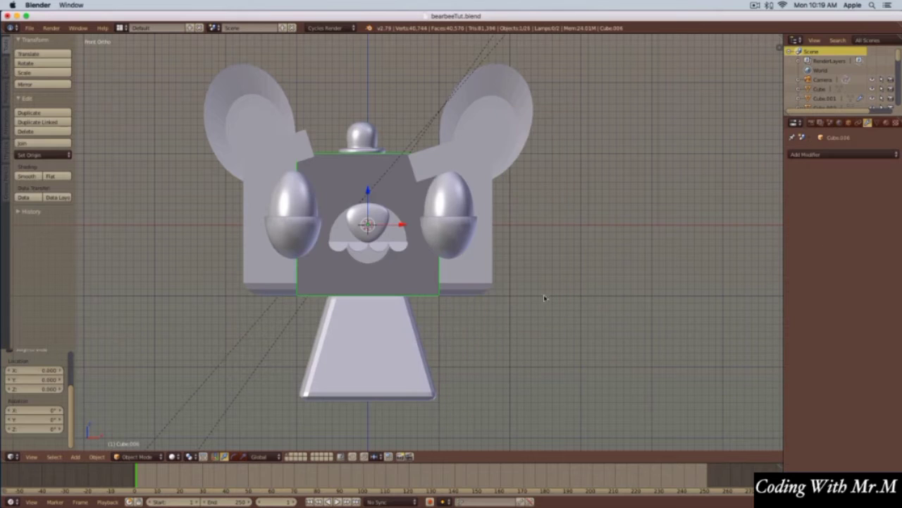
key("g")
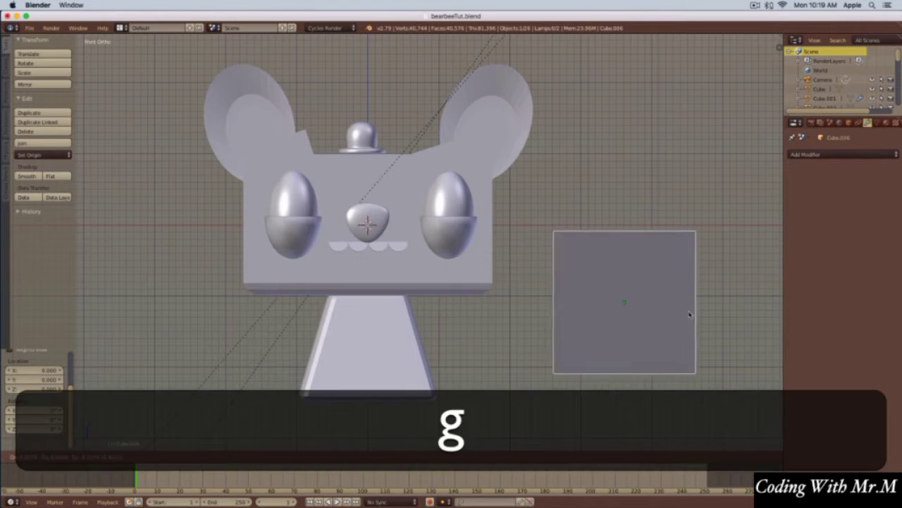
left_click(655, 326)
middle_click_drag(685, 303, 567, 303, "shift")
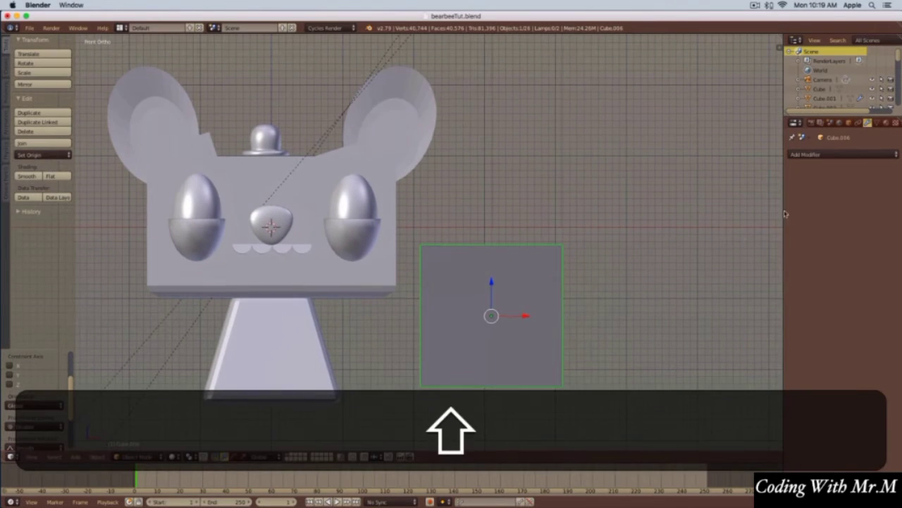
- Give the new cube a Subdivision Surface modifier with view and render subdivisions of 4
left_click(841, 153)
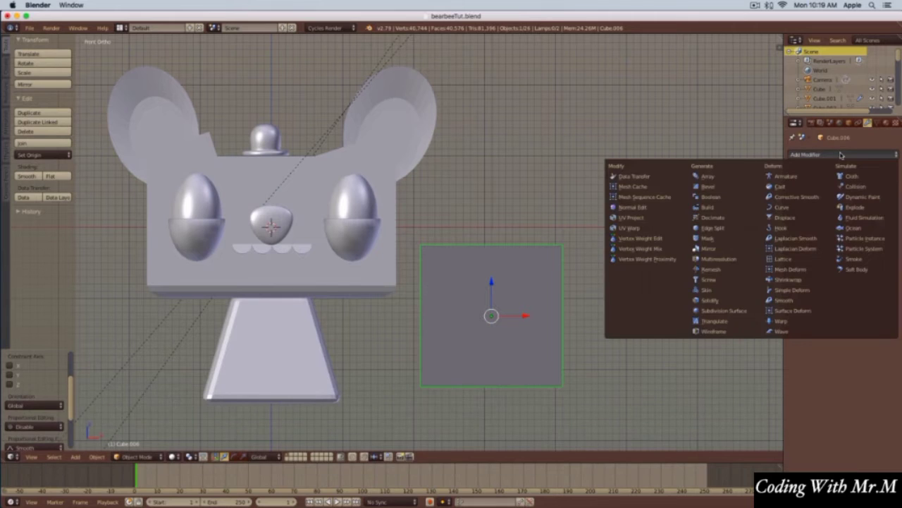
left_click(724, 313)
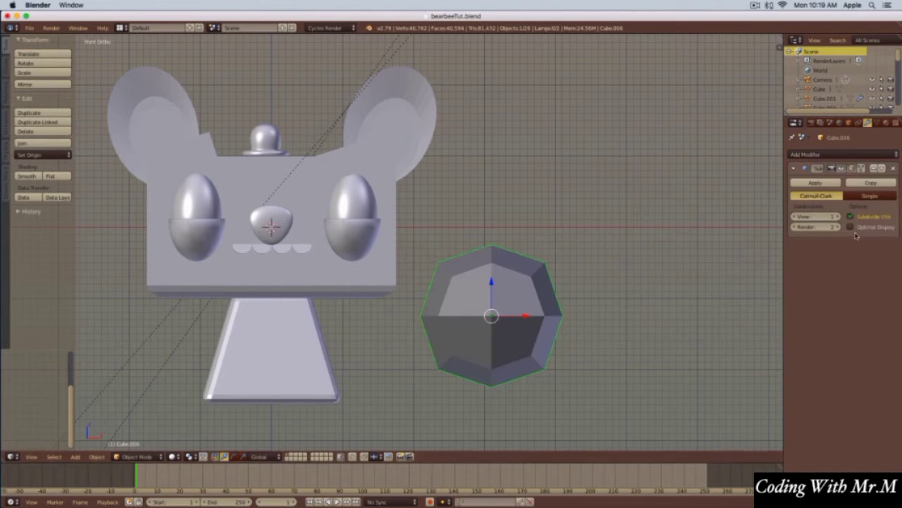
left_click(838, 217)
left_click(838, 217)
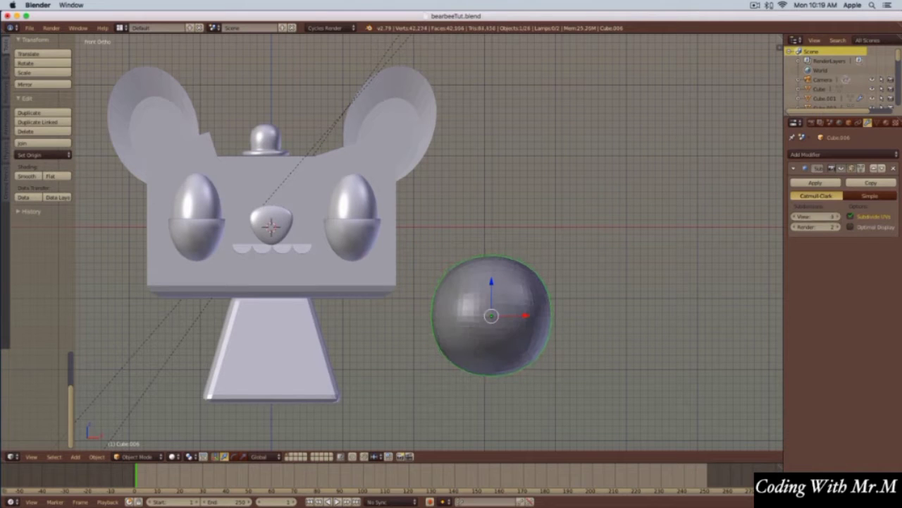
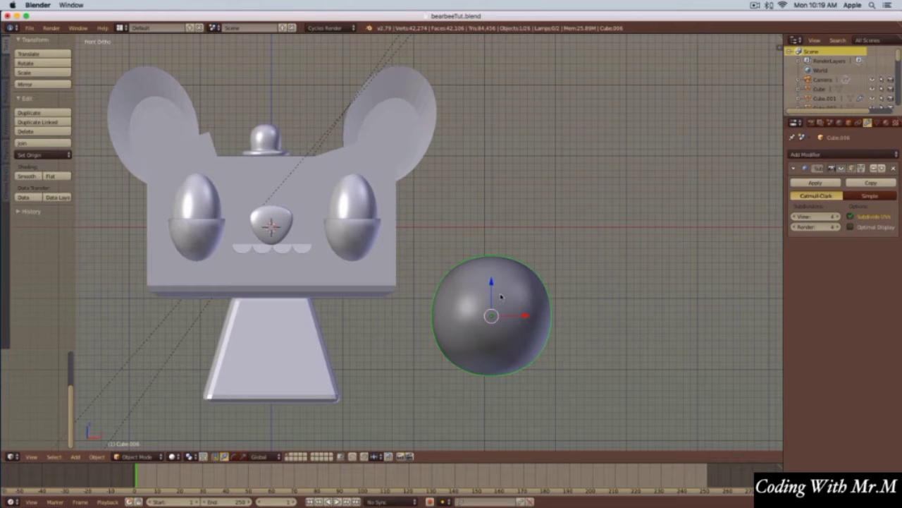
- Stretch the subdivided cube by moving its face nearest the body along X to the body, with proportional editing off
key("Tab")
middle_click_drag(494, 303, 582, 279, "shift")
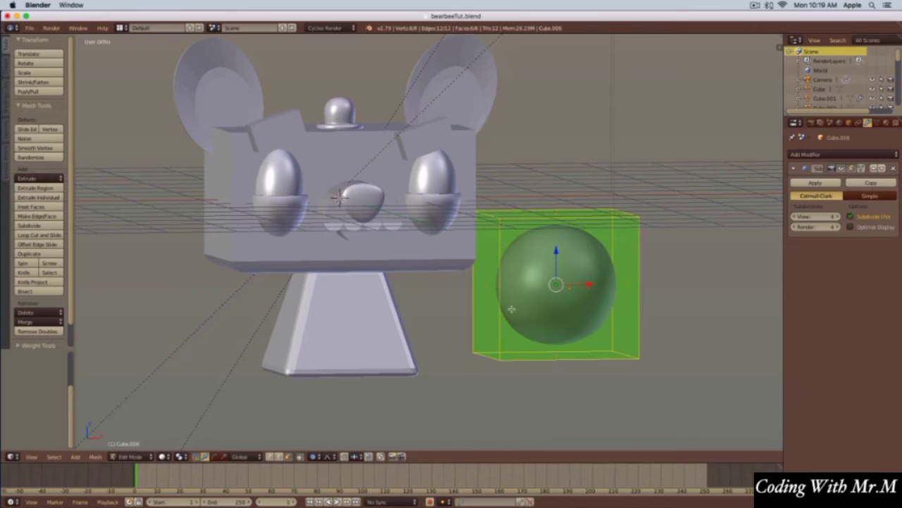
key("ctrl+Tab")
left_click(511, 309)
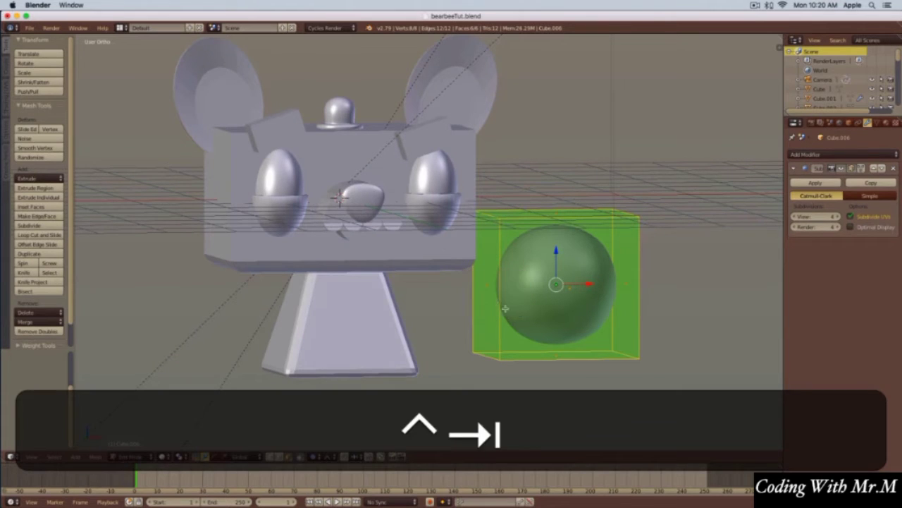
right_click(491, 279)
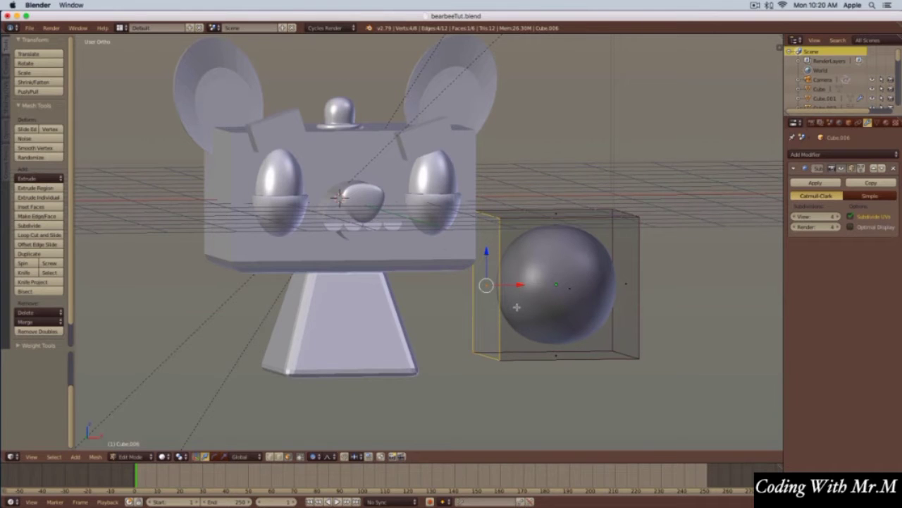
key("KP_1")
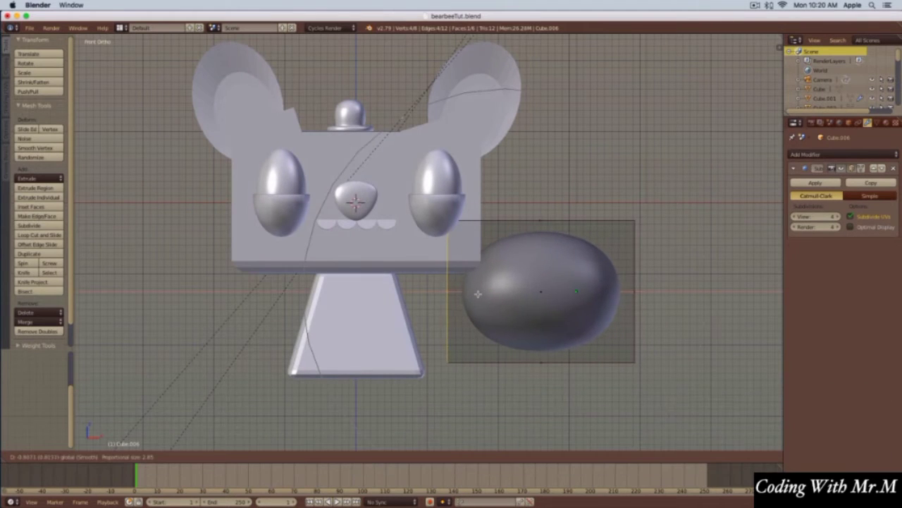
left_click(444, 292)
key("super+z")
key("o")
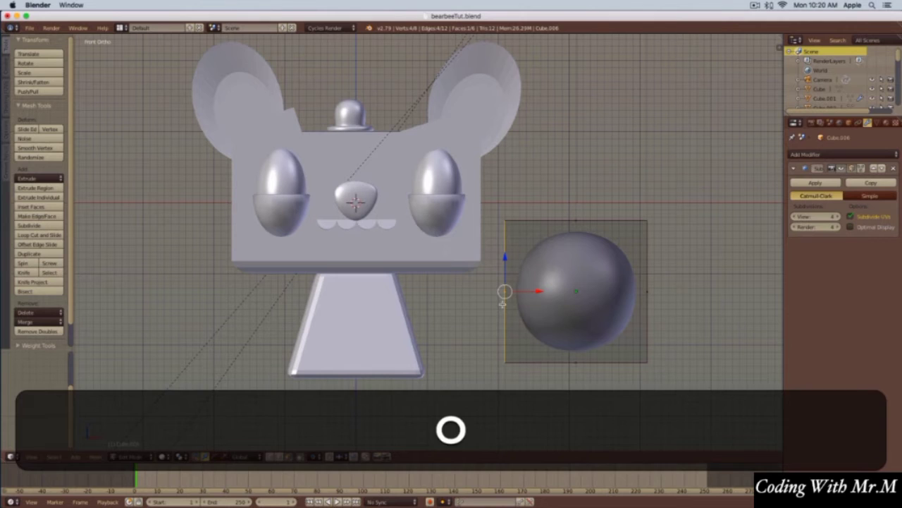
key("g")
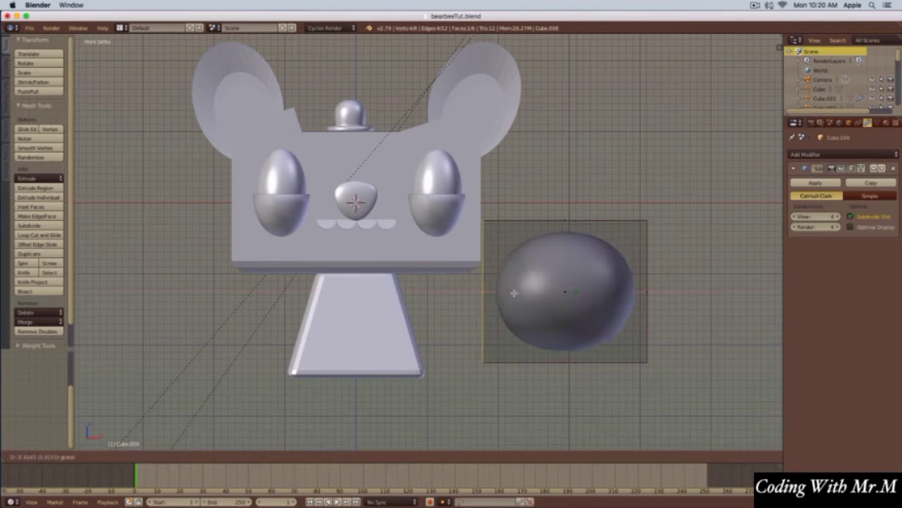
left_click(361, 295)
- Taper the stretched shape by scaling its inner end face to about 0.75 and slightly enlarging the outer end face
key("s")
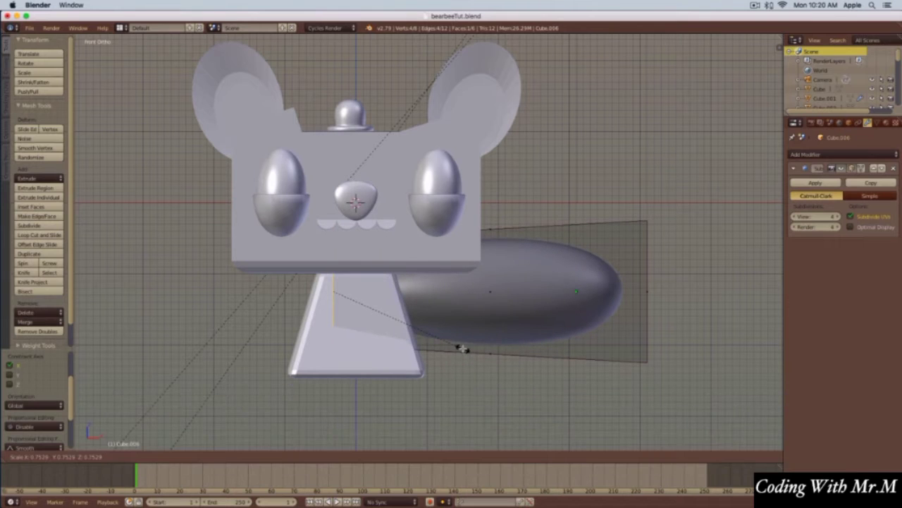
left_click(462, 346)
middle_click_drag(689, 340, 662, 335)
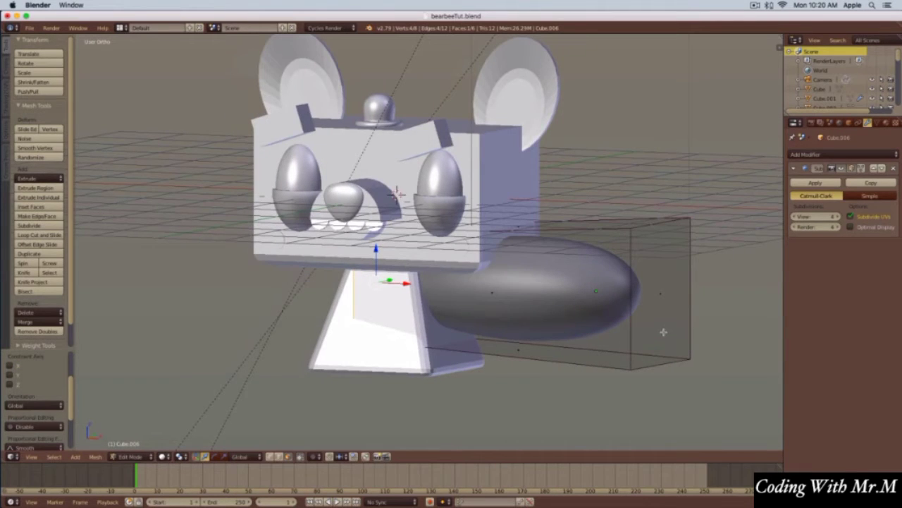
right_click(660, 323)
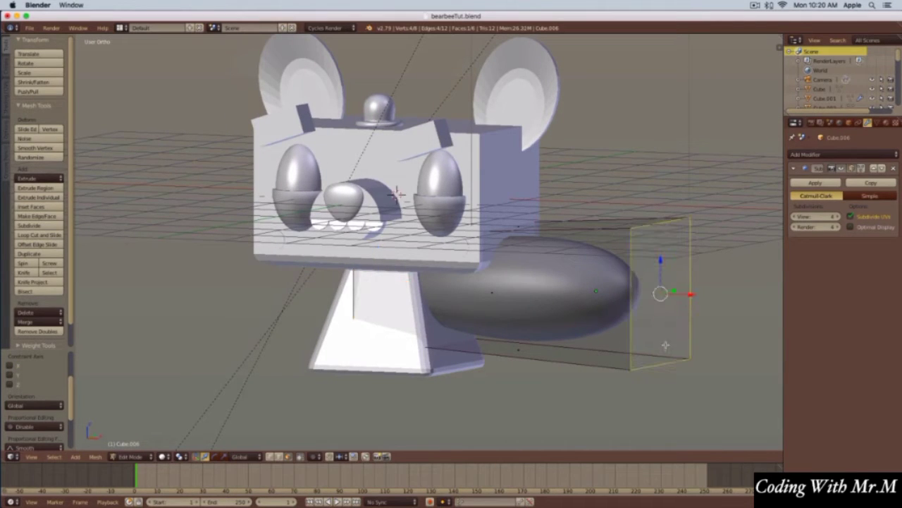
key("s")
left_click(678, 356)
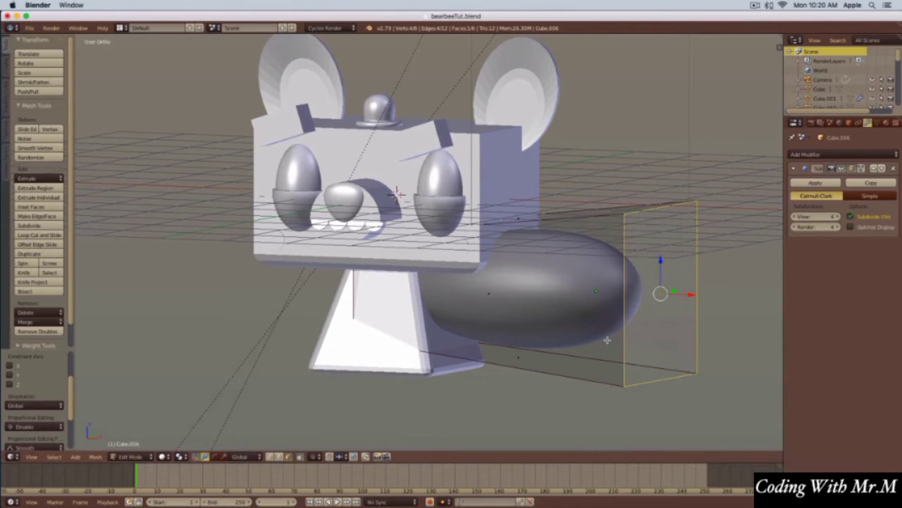
- Move the whole tapered shape along positive X in Object Mode until it is clear of the body
key("KP_1")
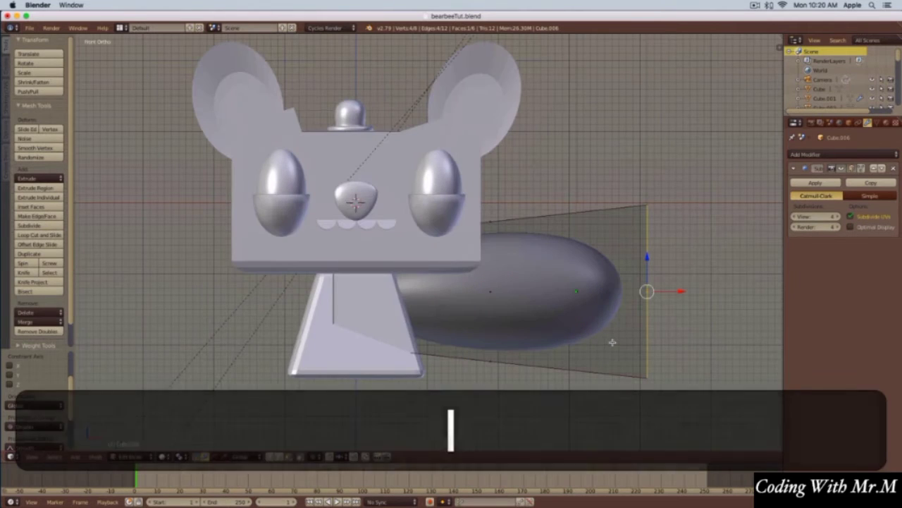
key("Tab")
left_click_drag(612, 294, 739, 293)
middle_click_drag(554, 314, 456, 310)
- Lengthen the tapered shape in Edit Mode by moving its narrow end face along X toward the body
key("ctrl+Tab")
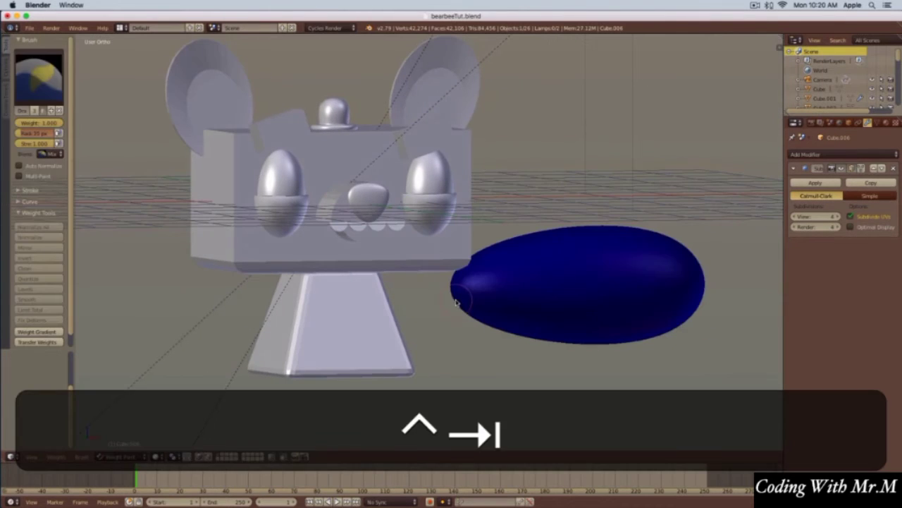
key("super+z")
key("super+Tab")
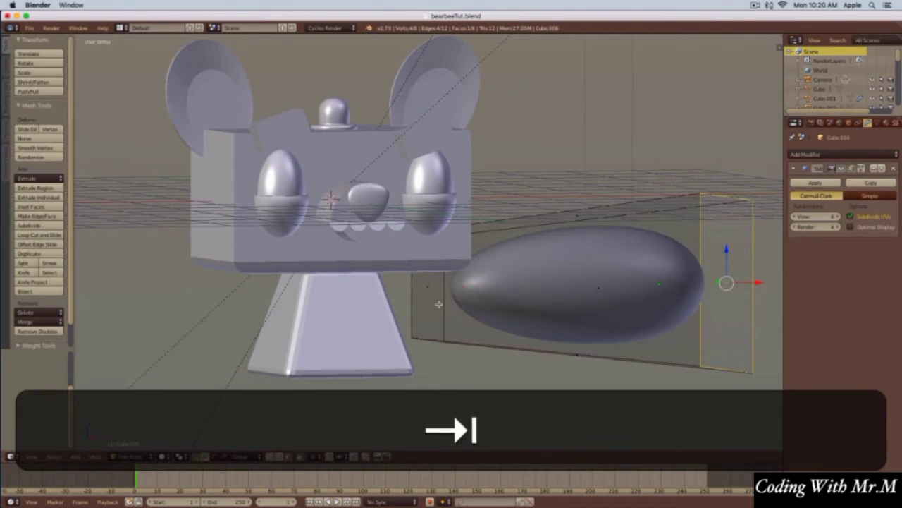
right_click(445, 303)
key("1")
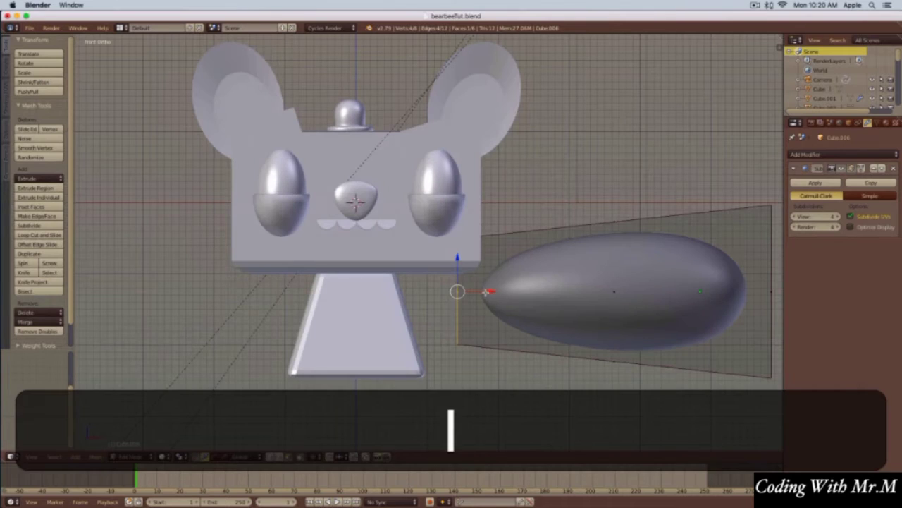
left_click_drag(486, 292, 391, 304)
- Select the wide outer end face of the tapered shape
middle_click_drag(601, 312, 521, 321, "shift")
middle_click_drag(701, 291, 656, 297)
right_click(677, 297)
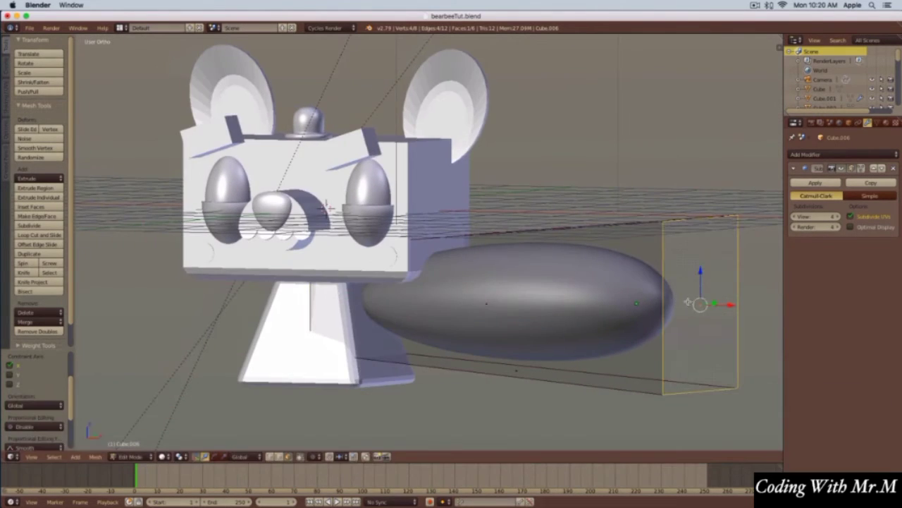
- Scale up the outer end face of the arm so the limb widens towards the hand
key("s")
left_click(691, 292)
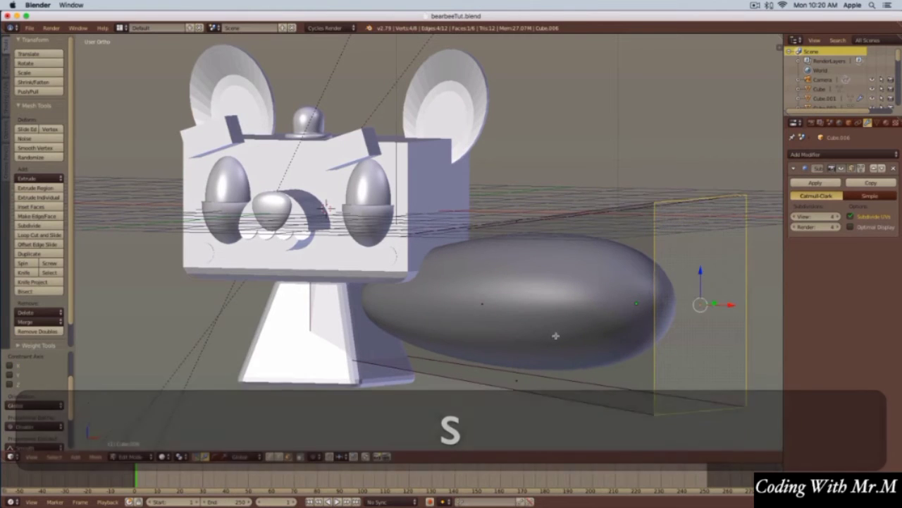
middle_click_drag(556, 333, 580, 334)
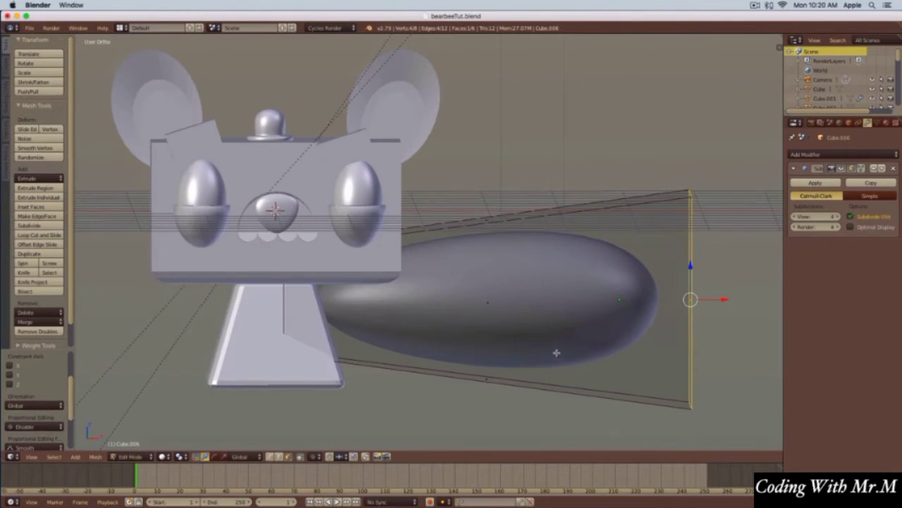
- Add a vertical loop cut across the arm and slide it towards the outer end, past the middle
key("ctrl+r")
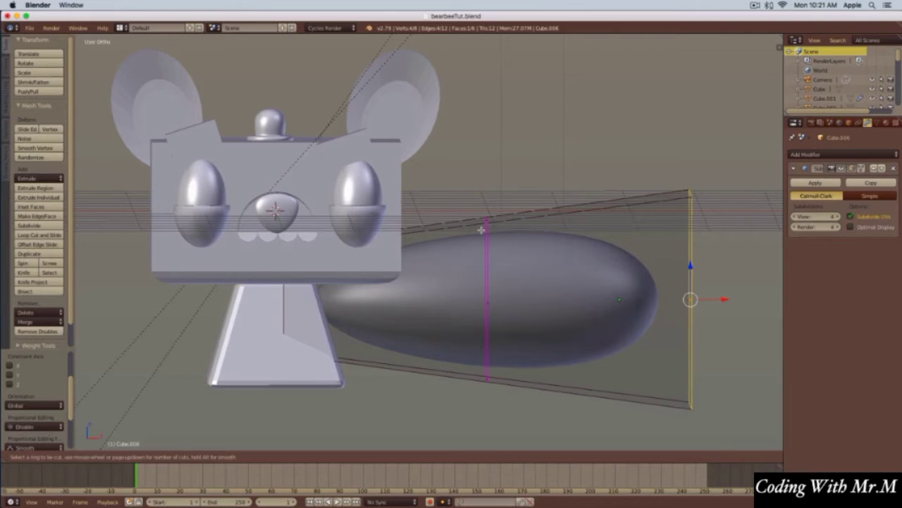
left_click(485, 238)
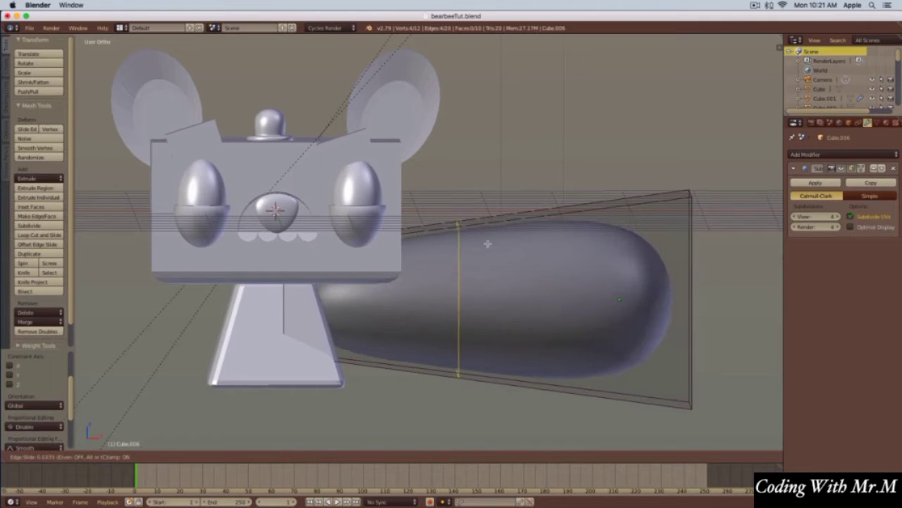
left_click(548, 247)
middle_click_drag(562, 254, 571, 296)
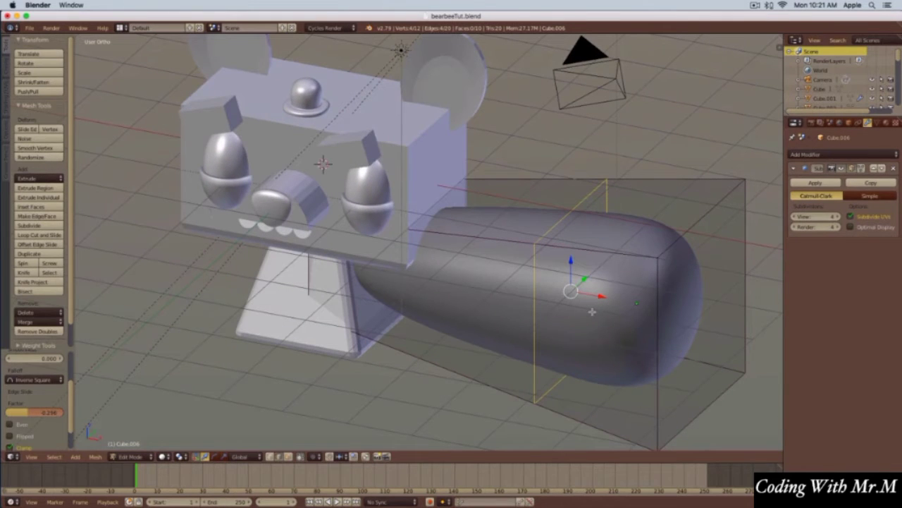
- Switch to face selection and inset the front face of the arm's outer section
key("ctrl+Tab")
left_click(592, 311)
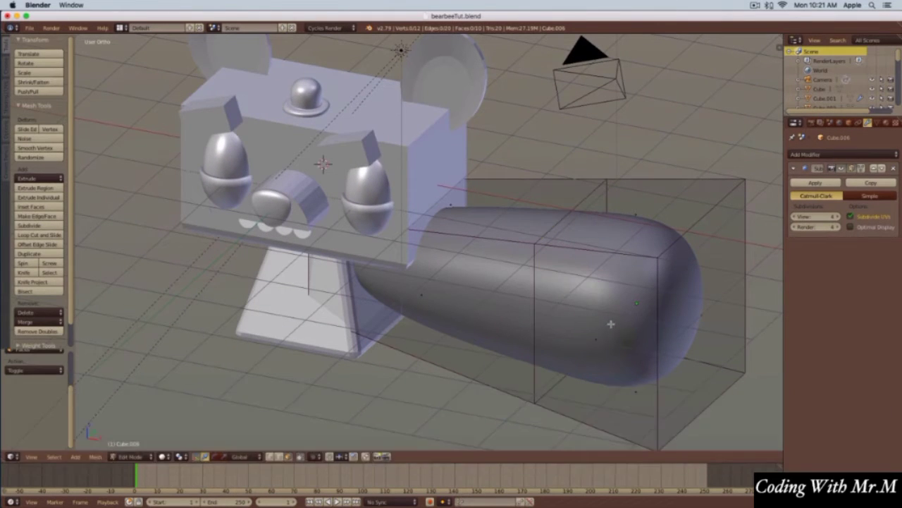
right_click(624, 323)
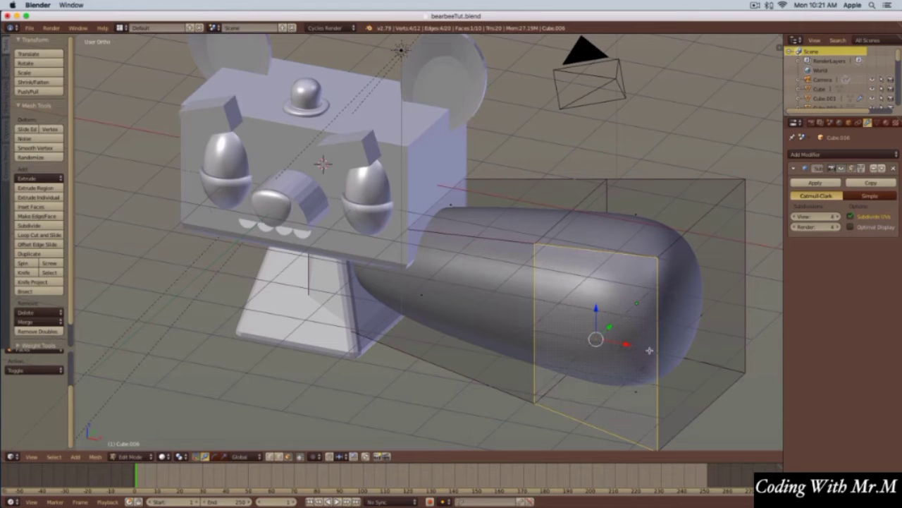
key("i")
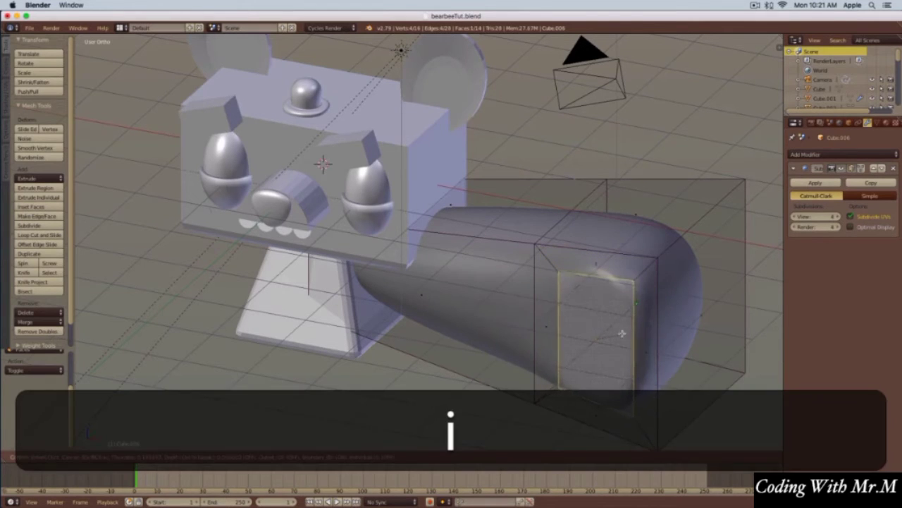
left_click(609, 321)
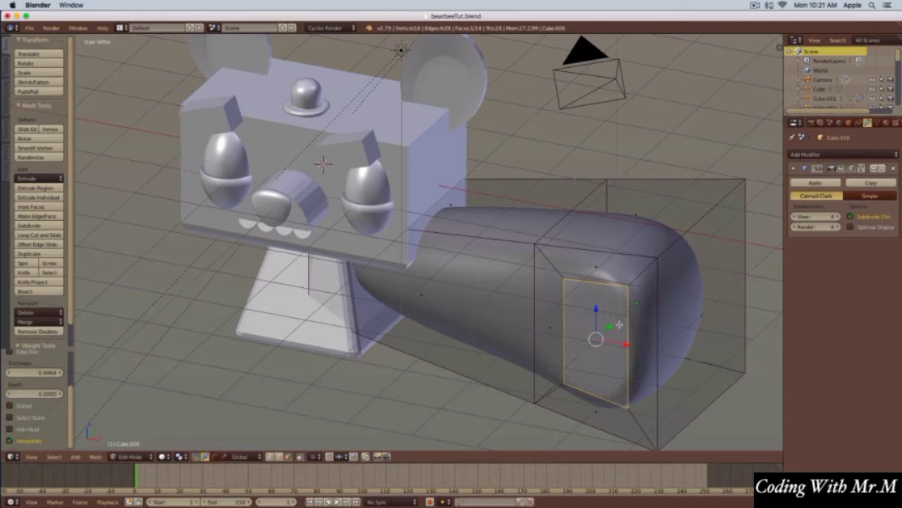
- Extrude the inset face forward about 1.09 units to form a thumb
middle_click_drag(615, 325, 615, 329)
key("e")
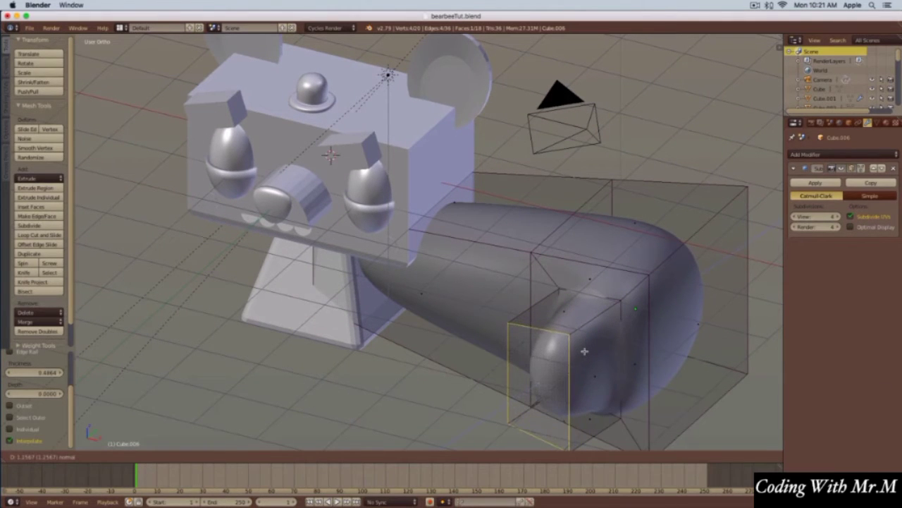
left_click(591, 340)
- Display the arm's edit cage on the smoothed result of its Subdivision Surface modifier
middle_click_drag(597, 332, 614, 344)
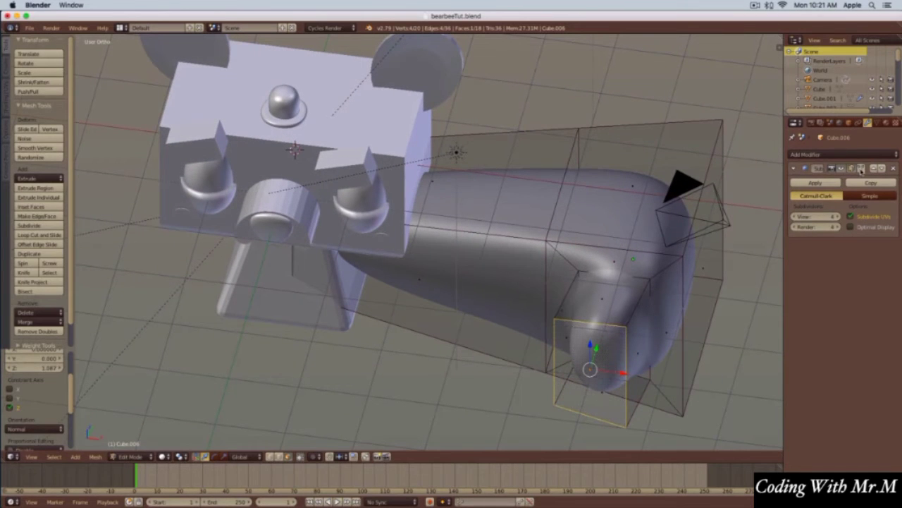
left_click(862, 169)
middle_click_drag(676, 278, 665, 252)
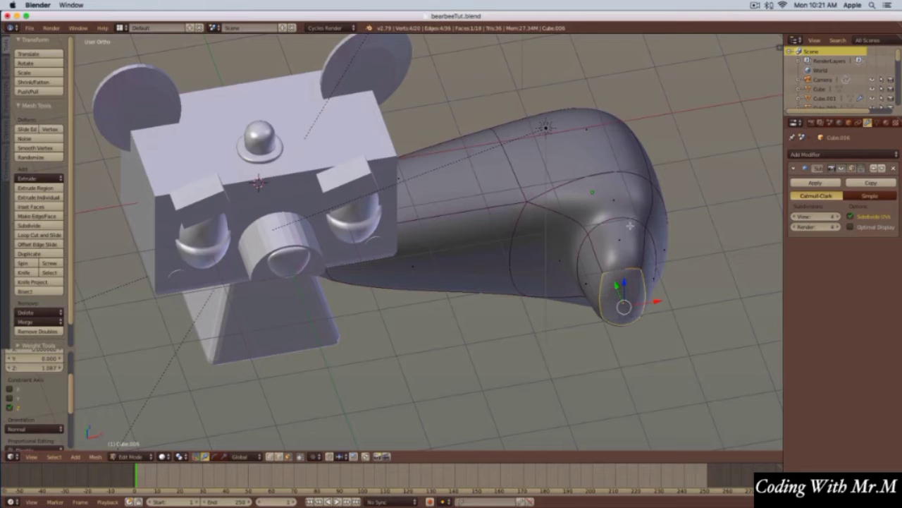
- Select the edge loop at the thumb's base, move it towards the body in top view, and finish editing the arm mesh
key("ctrl+Tab")
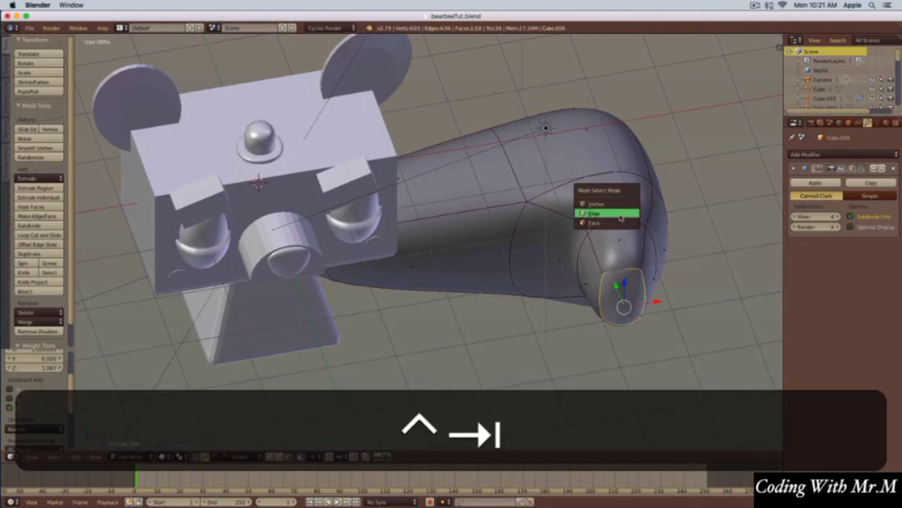
left_click(608, 213)
left_click(620, 218, "alt")
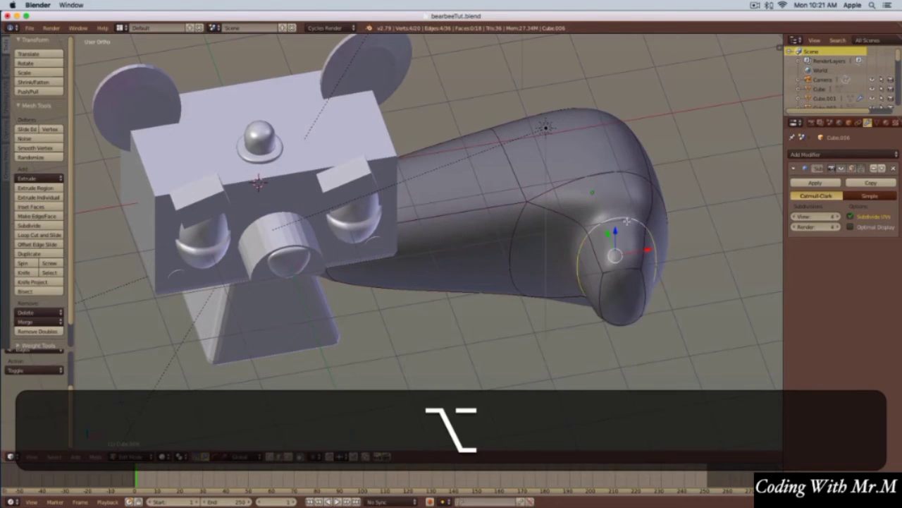
middle_click_drag(627, 221, 655, 244)
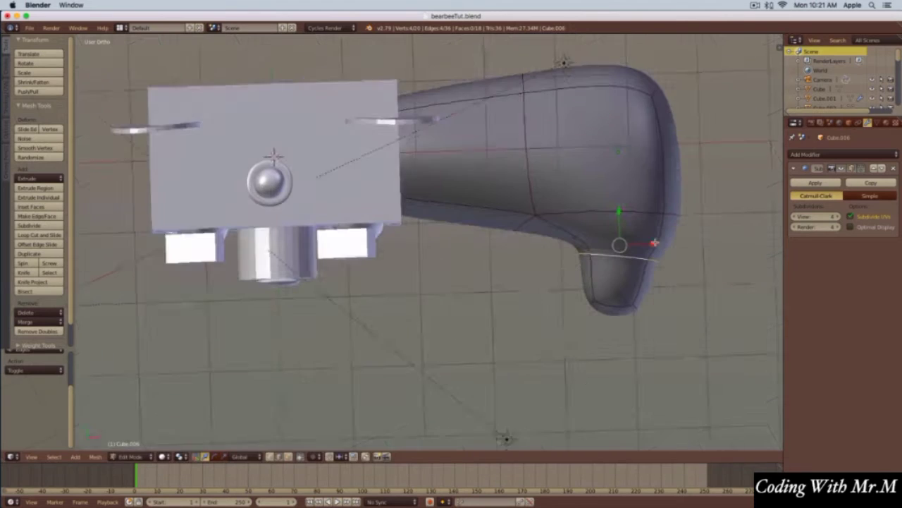
key("KP_7")
key("g")
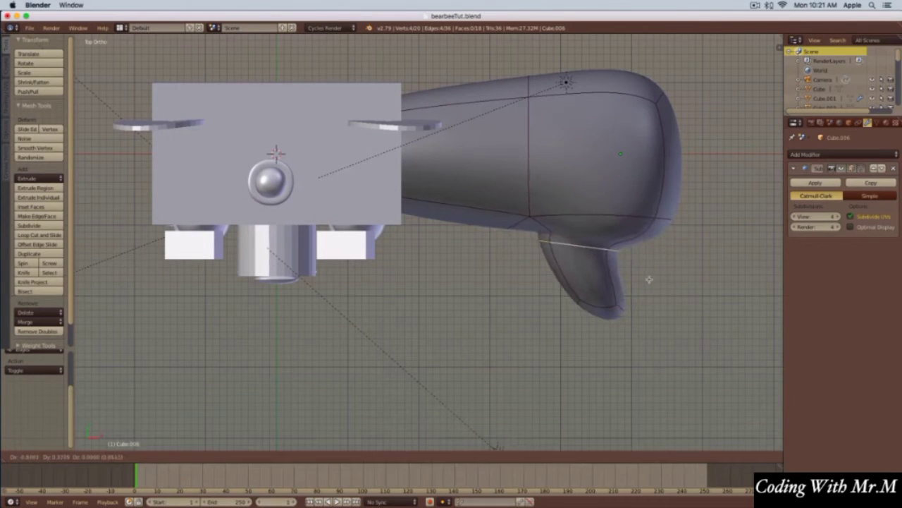
left_click(642, 276)
middle_click_drag(641, 276, 637, 248)
key("Tab")
- Assign the existing material named Material to the arm
left_click(887, 122)
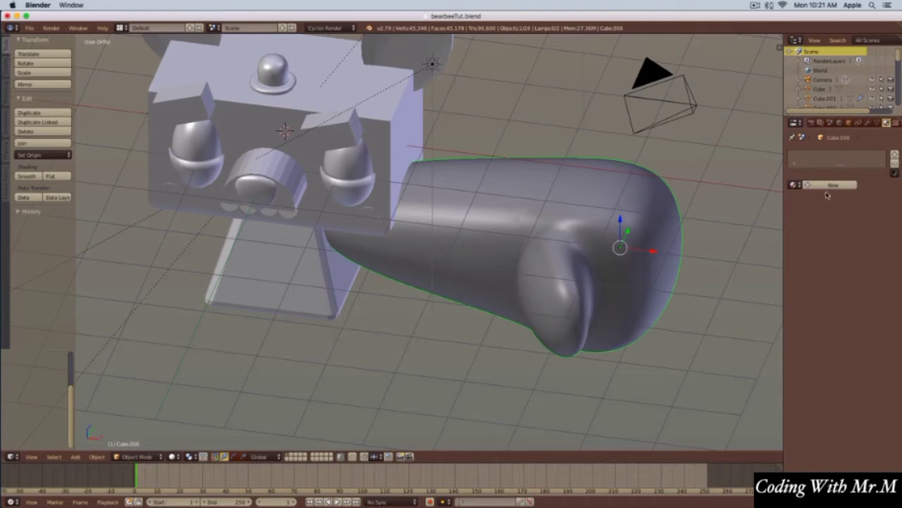
left_click(796, 184)
left_click(725, 203)
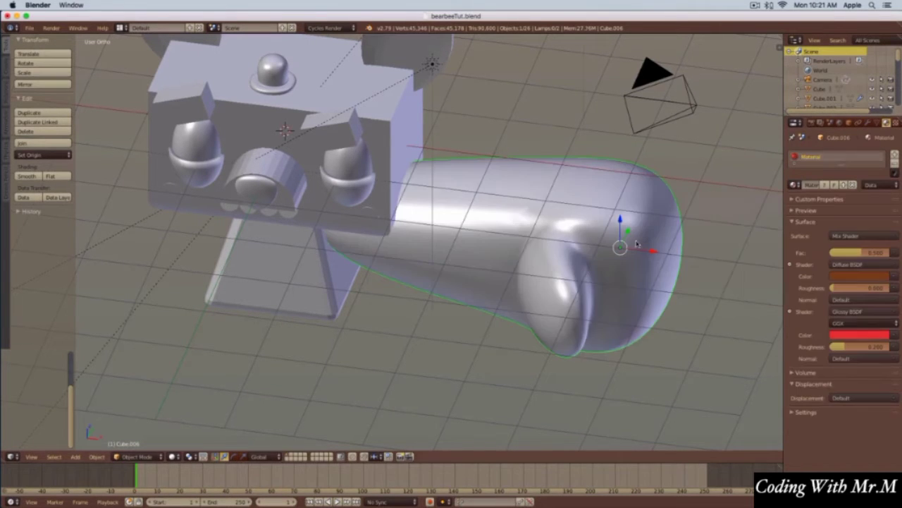
- Add a cube mesh in top view and move it along X to the empty area beyond the arm's hand end
middle_click_drag(545, 277, 623, 285)
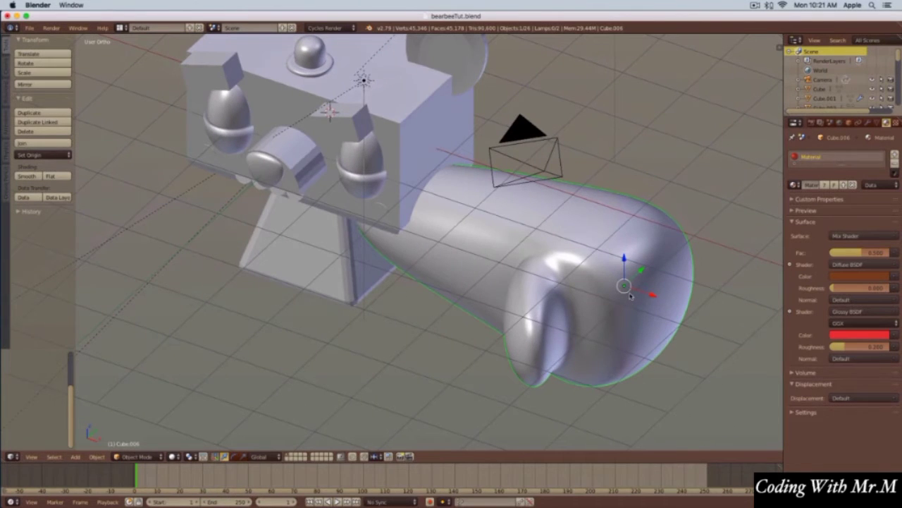
key("KP_7")
key("shift+KP_7")
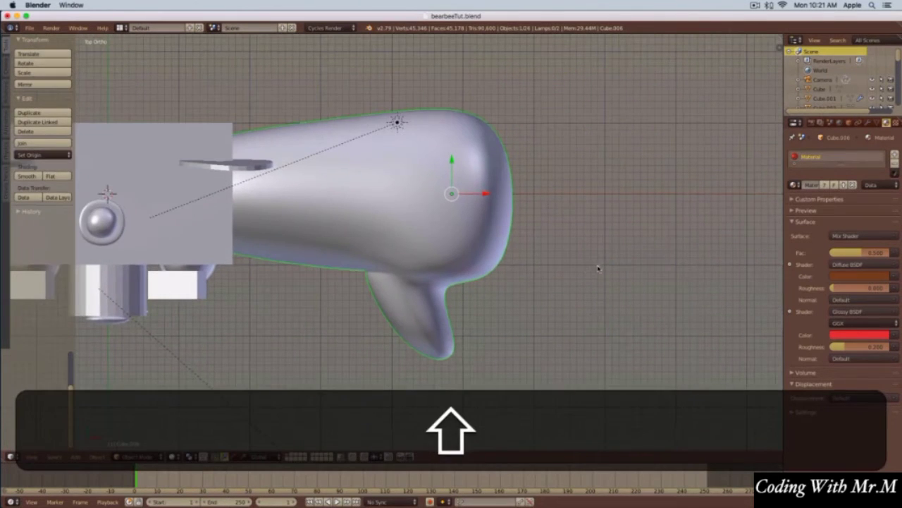
key("shift+a")
mouse_move(566, 244)
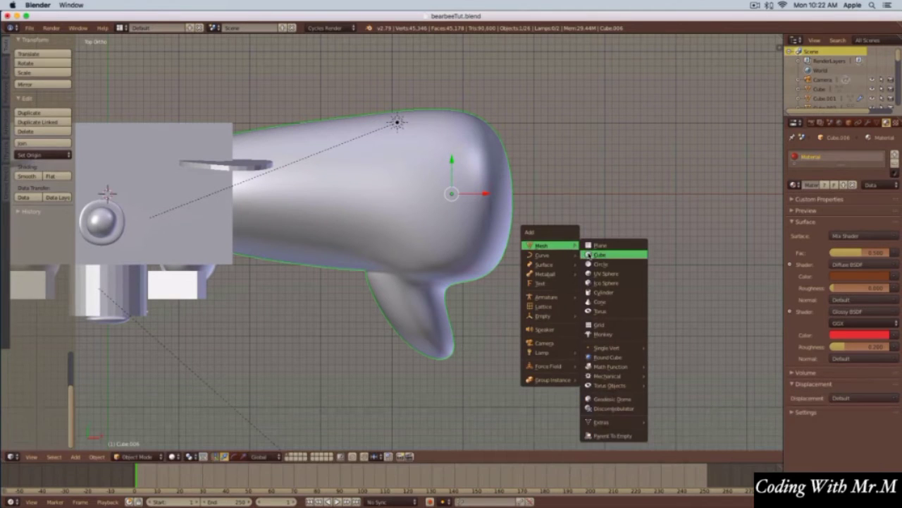
left_click(591, 254)
left_click_drag(143, 195, 652, 254)
- Give the new cube a Subdivision Surface modifier with 3 view and 3 render subdivisions, and apply smooth shading
left_click(868, 122)
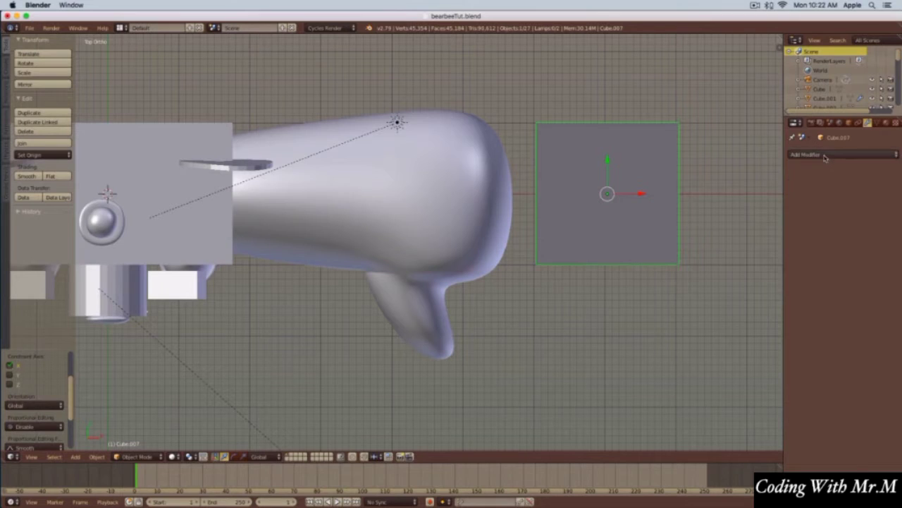
left_click(842, 153)
left_click(712, 311)
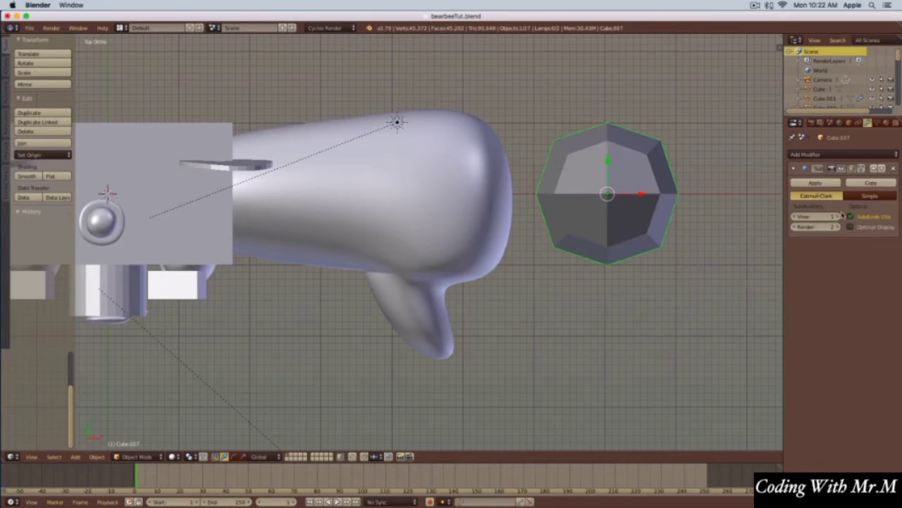
left_click(838, 217)
left_click(839, 218)
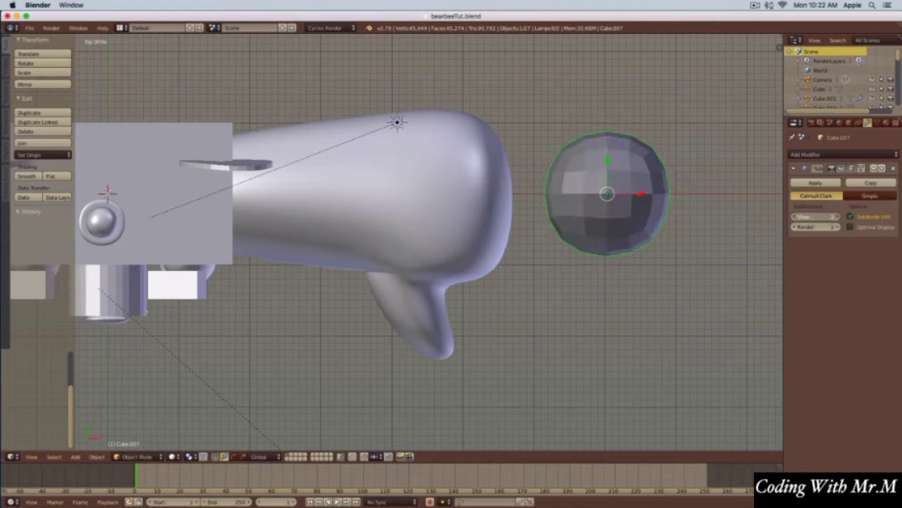
left_click(838, 227)
left_click(26, 176)
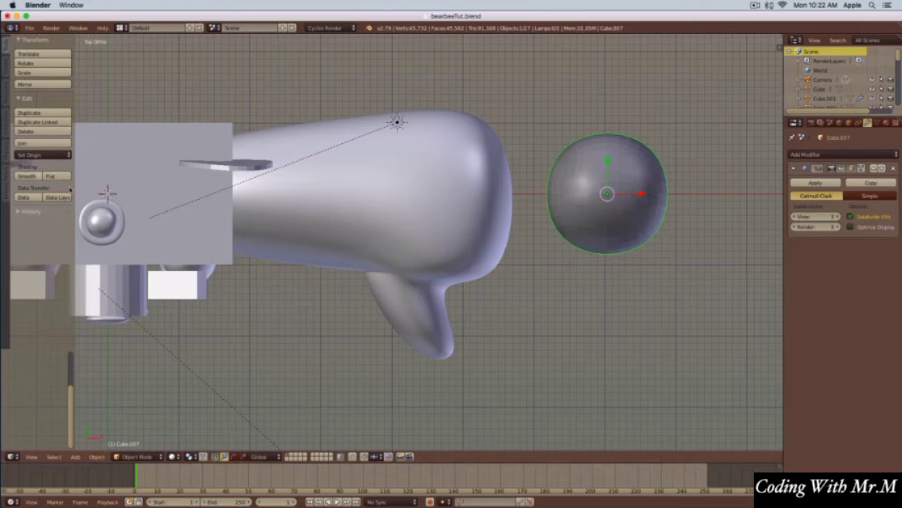
- Edit the cube in face selection mode and scale its bottom face down to a narrow end
key("KP_1")
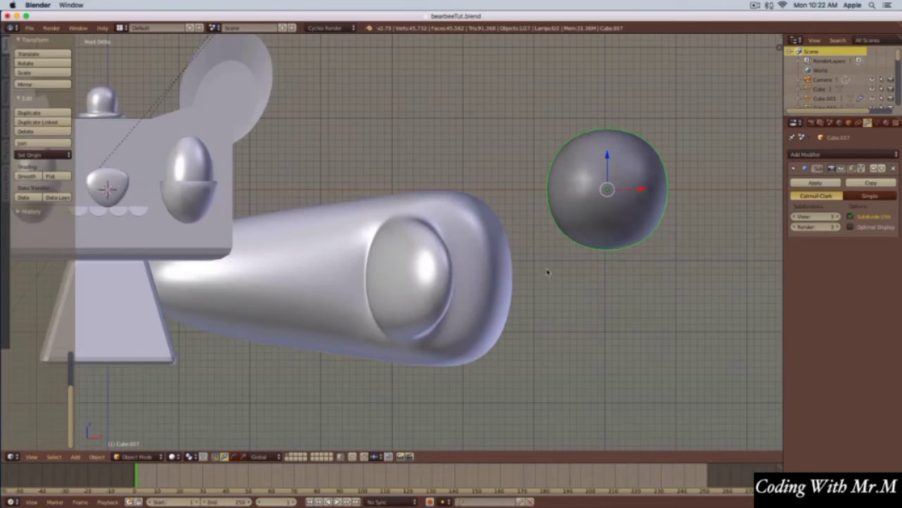
key("Tab")
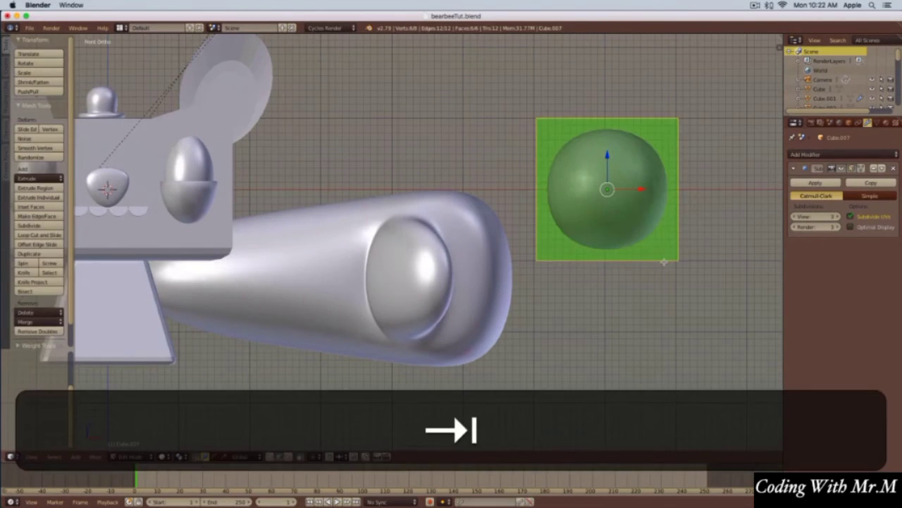
middle_click_drag(664, 262, 661, 249)
key("ctrl+Tab")
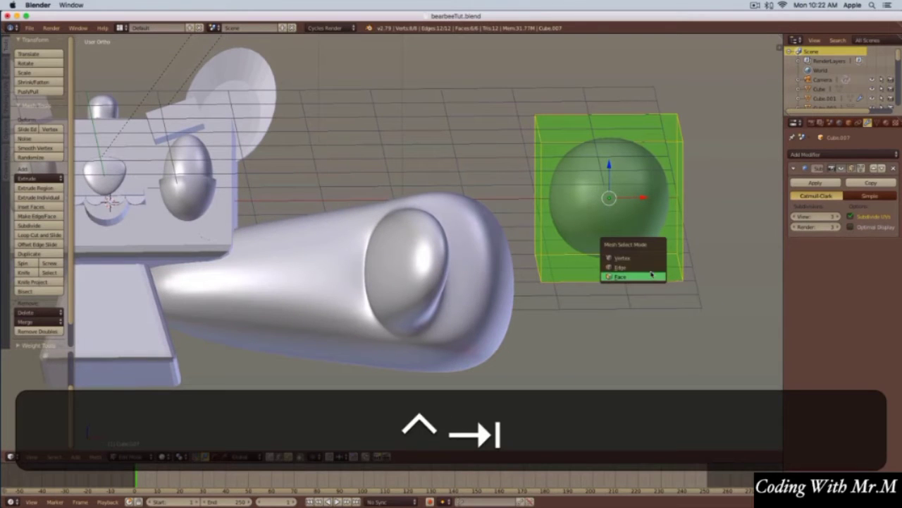
left_click(653, 275)
right_click(652, 271)
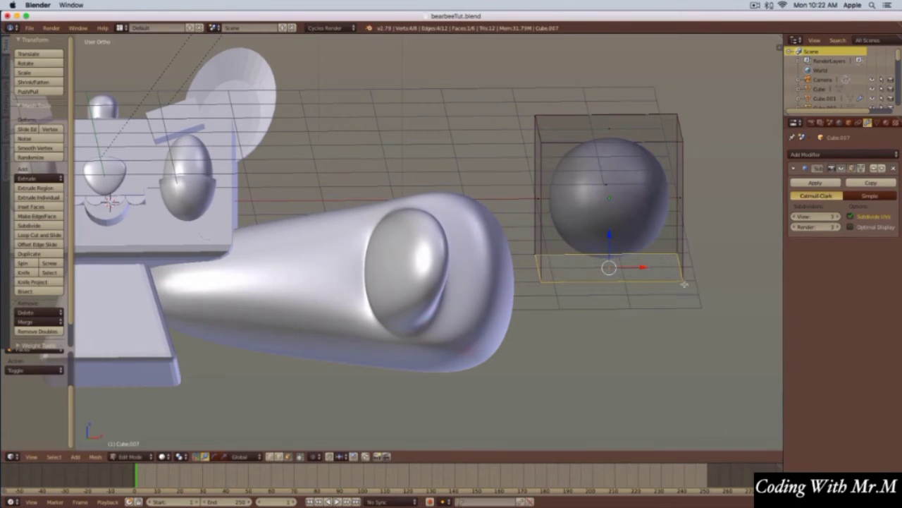
key("s")
left_click(627, 267)
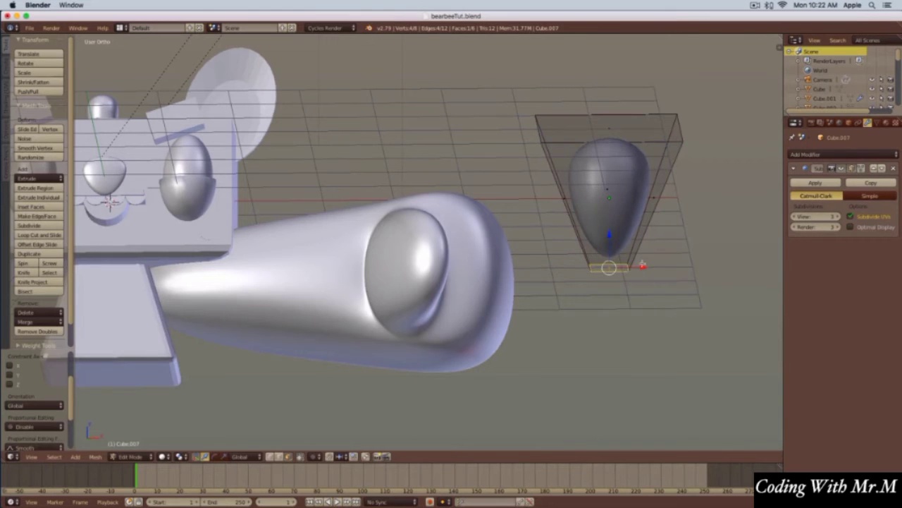
- Add a horizontal loop cut around the tapered cube, slightly above its middle
mouse_move(642, 265)
middle_mouse_down()
mouse_move(639, 288)
mouse_move(646, 279)
middle_mouse_up()
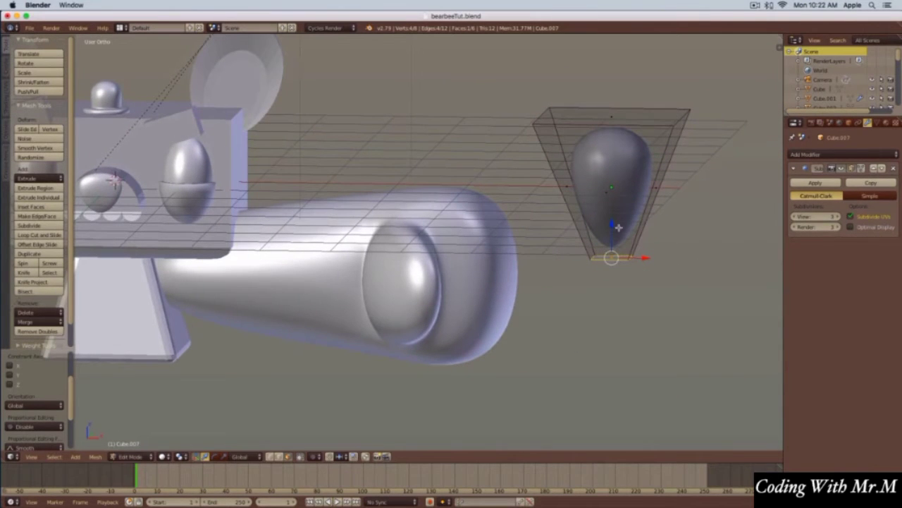
key("ctrl+r")
left_click(660, 185)
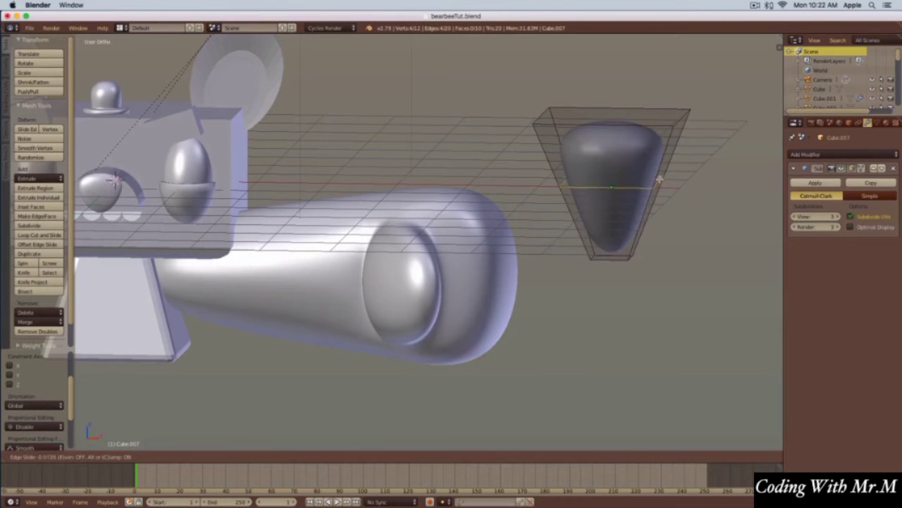
left_click(660, 179)
- Move the new edge loop sideways along X, away from the body, in front view to bend the tapered shape
key("KP_1")
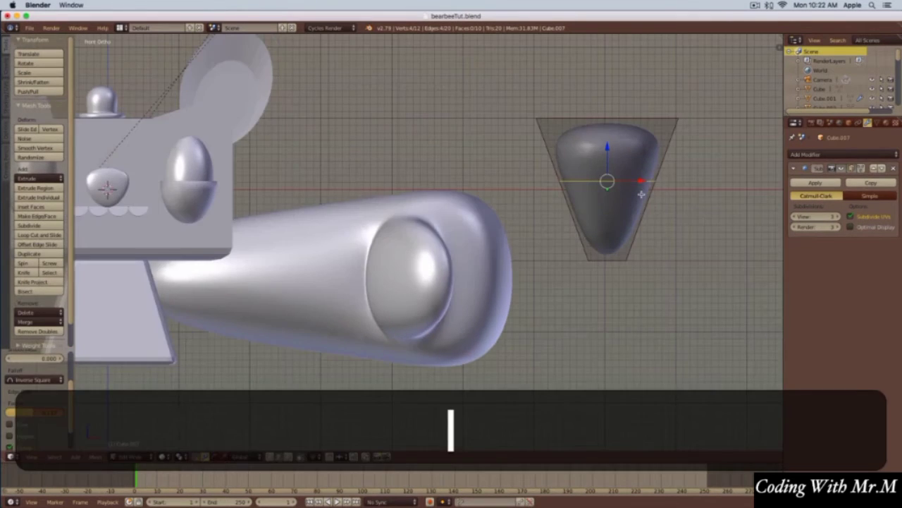
key("g")
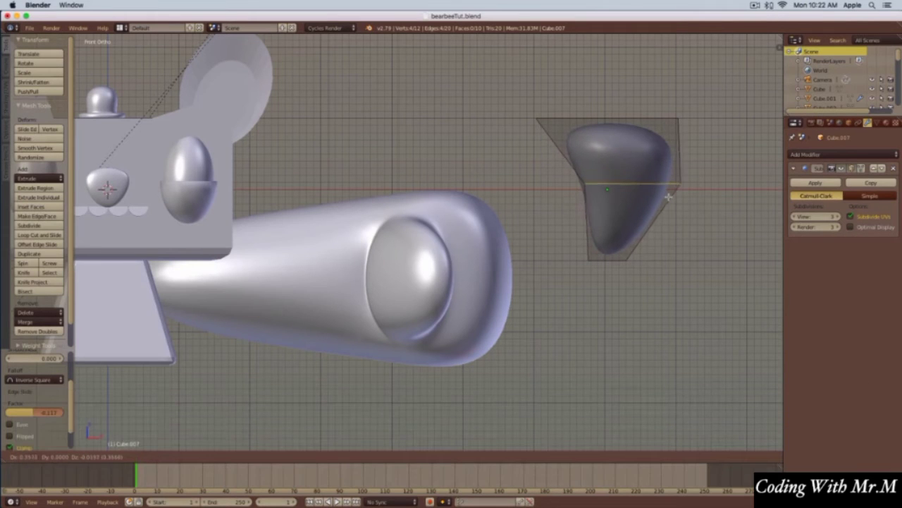
left_click(670, 198)
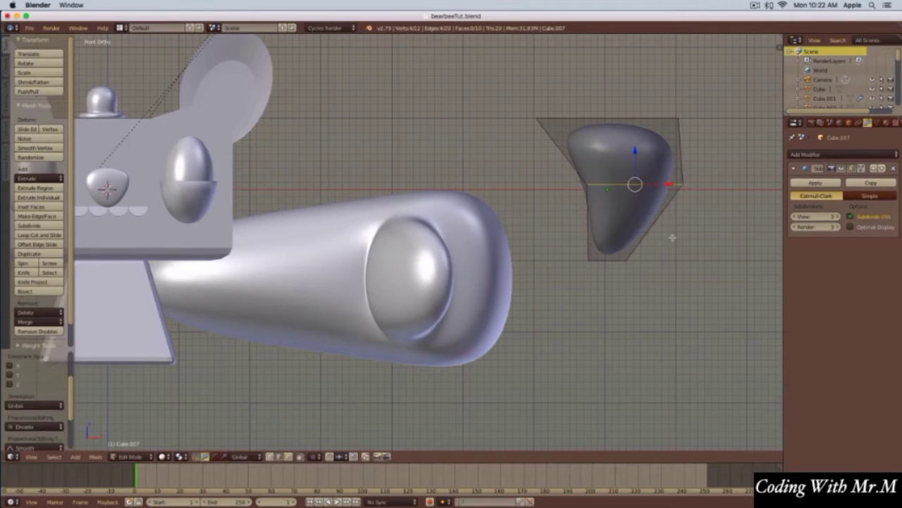
- Slim the whole tapered object by scaling it down along X to about 0.6 and along Y in the side view
key("Tab")
key("s")
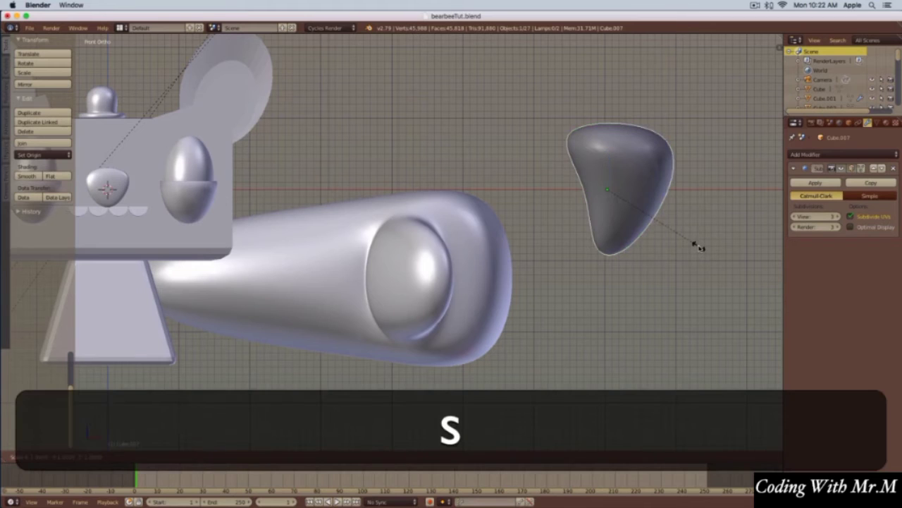
key("x")
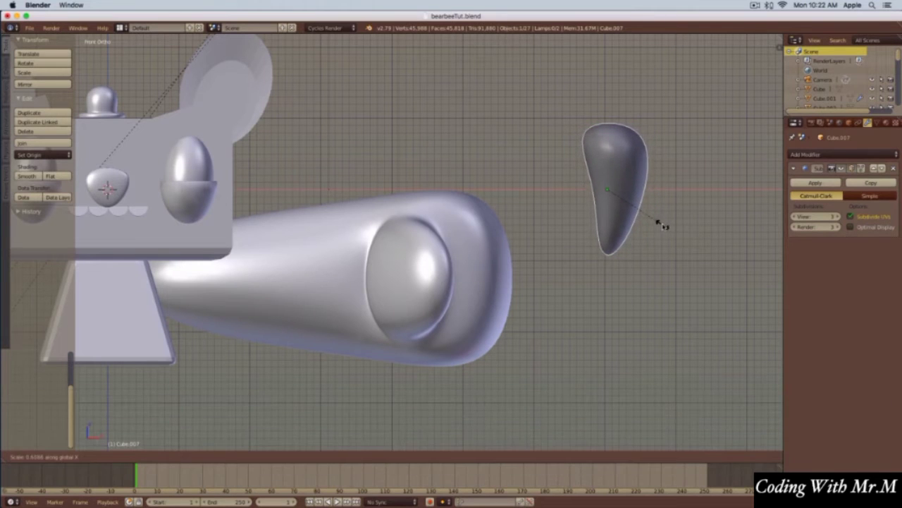
left_click(664, 225)
key("3")
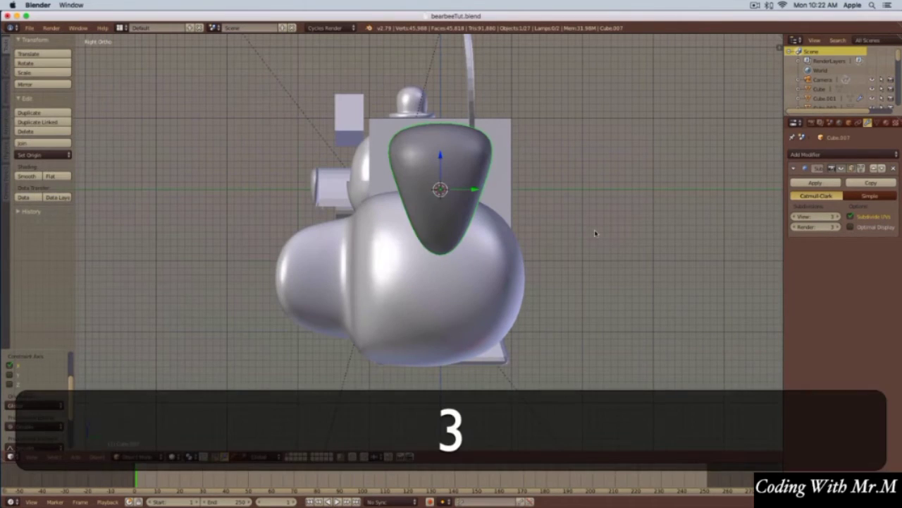
key("s")
key("y")
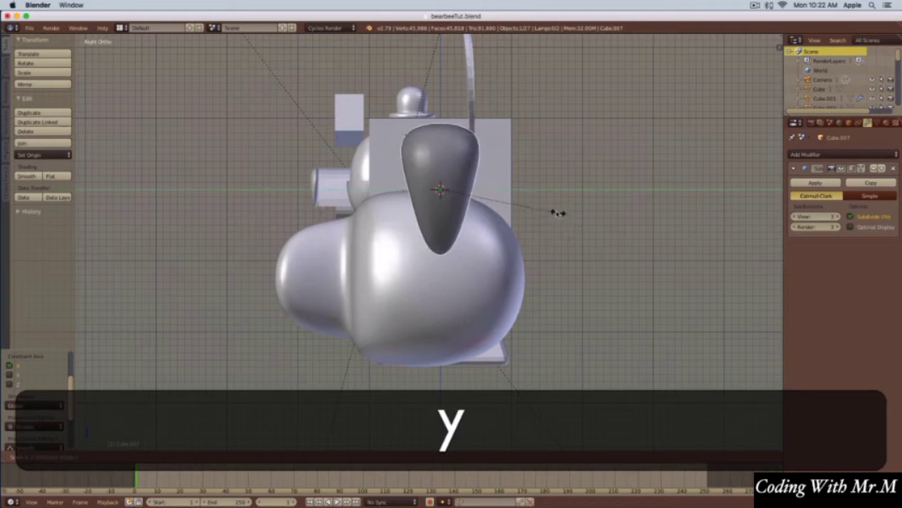
left_click(522, 206)
middle_click_drag(522, 206, 531, 282)
- Rotate the tapered claw by 90 degrees and then another 180 degrees in front view, pointing its tip away from the body
key("1")
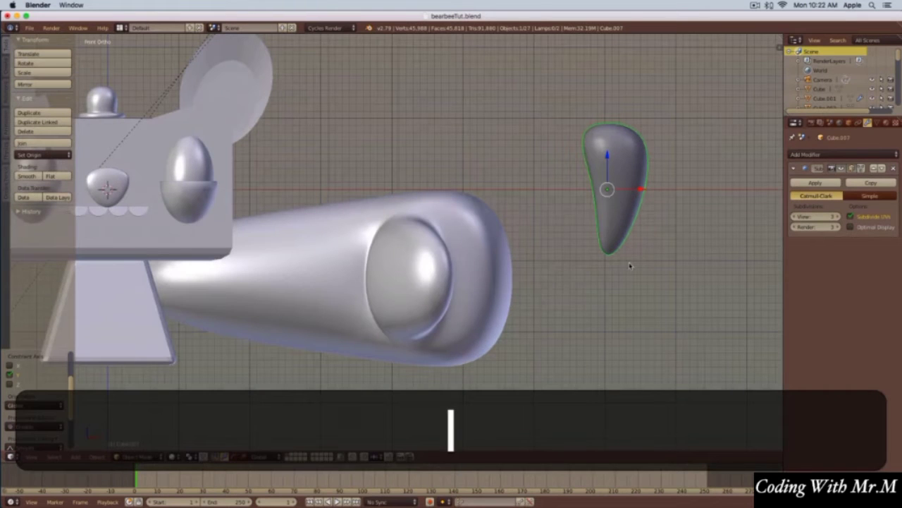
key("r")
key("9")
key("0")
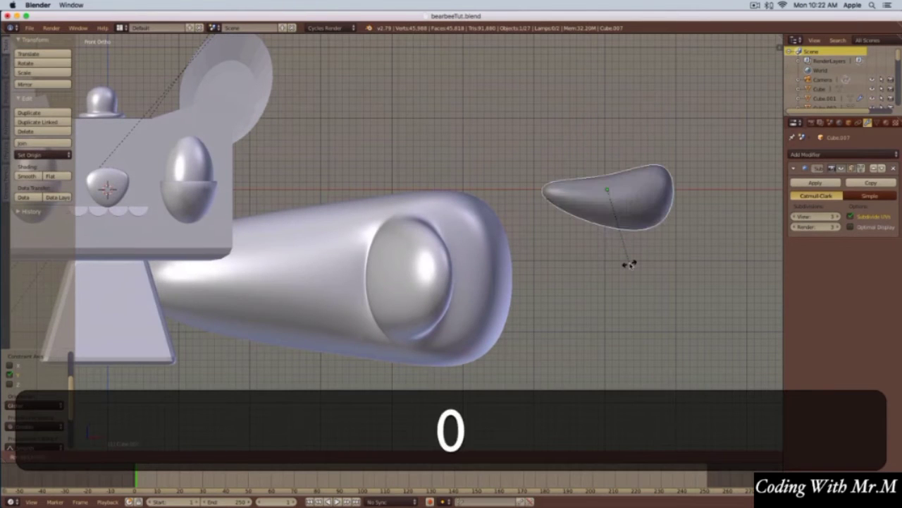
key("Return")
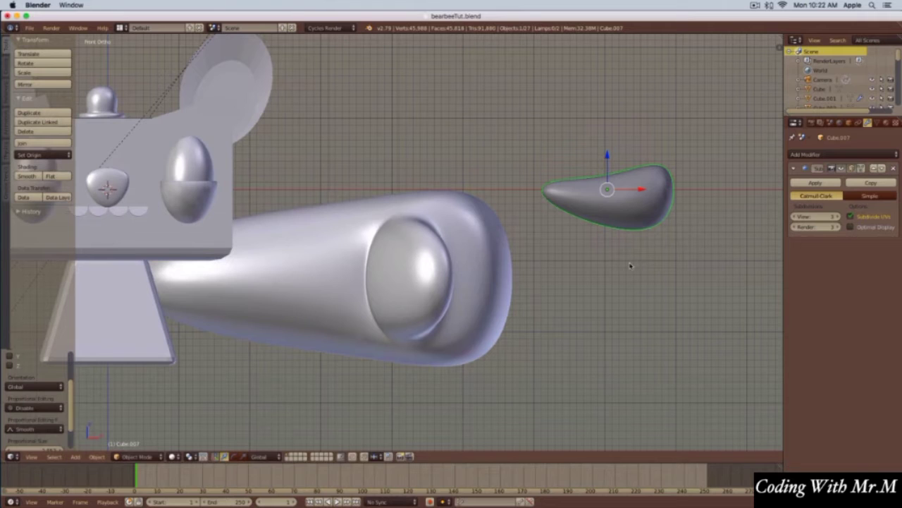
key("r")
key("1")
key("8")
key("0")
key("Return")
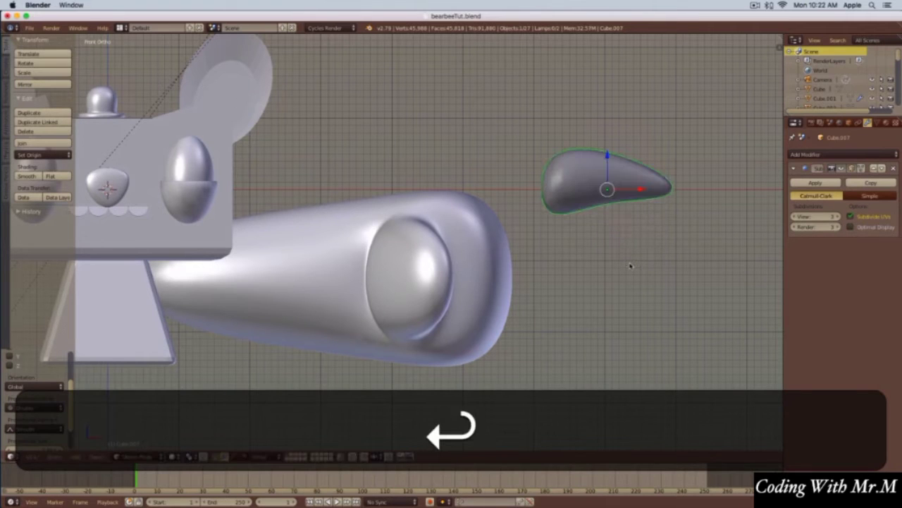
- Move the claw against the outer end of the hand and scale it down to a small nail
key("g")
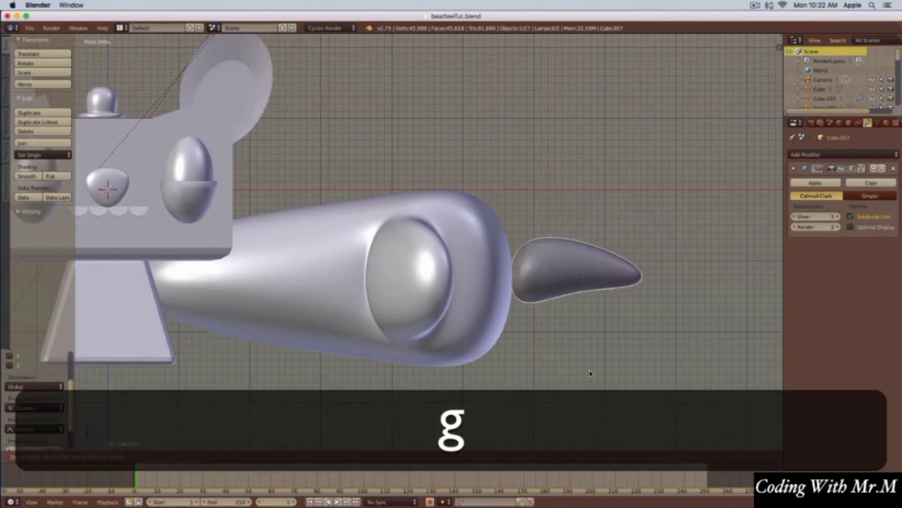
left_click(561, 374)
key("s")
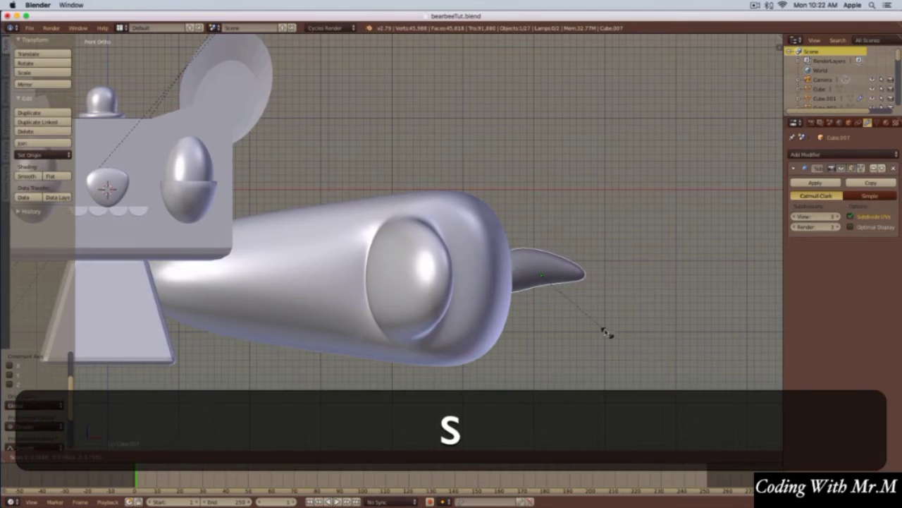
left_click(583, 318)
key("s")
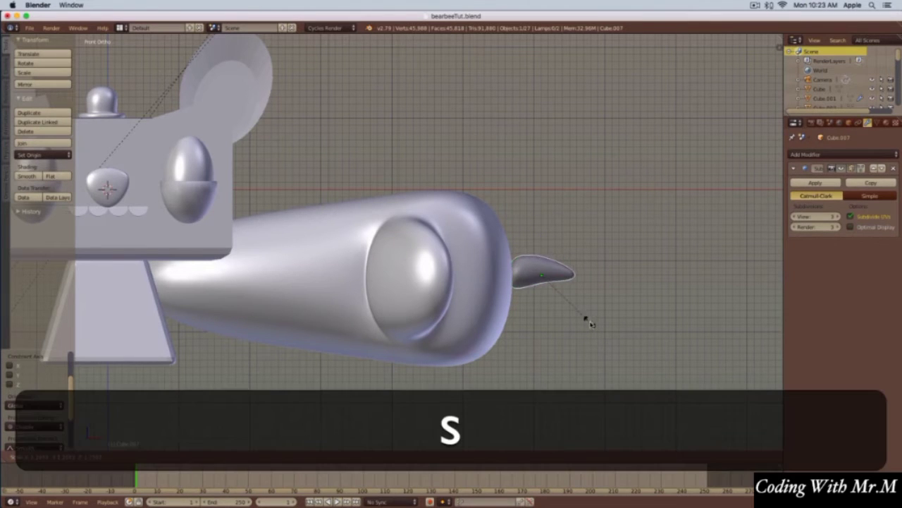
right_click(588, 318)
- In top view, duplicate the claw three times, fanning three claws across the hand's end and rotating the fourth onto the thumb tip
middle_click_drag(594, 328, 544, 350)
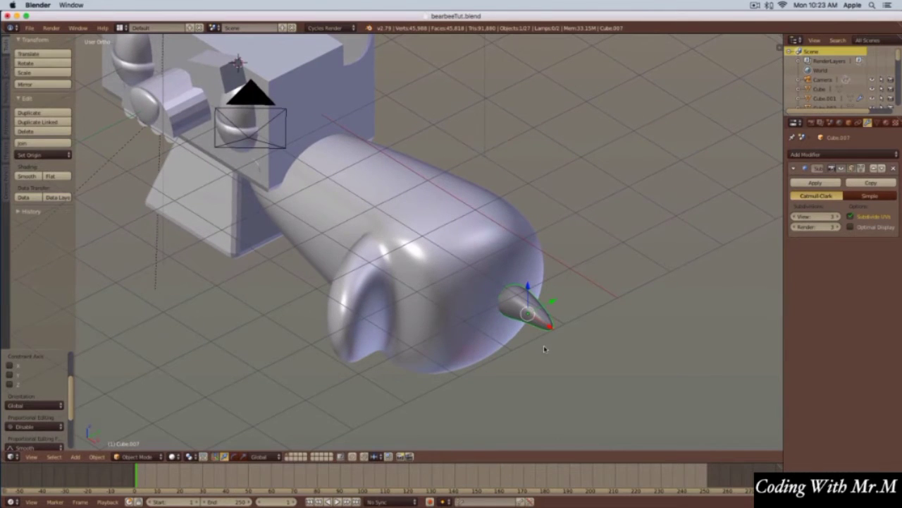
key("KP_7")
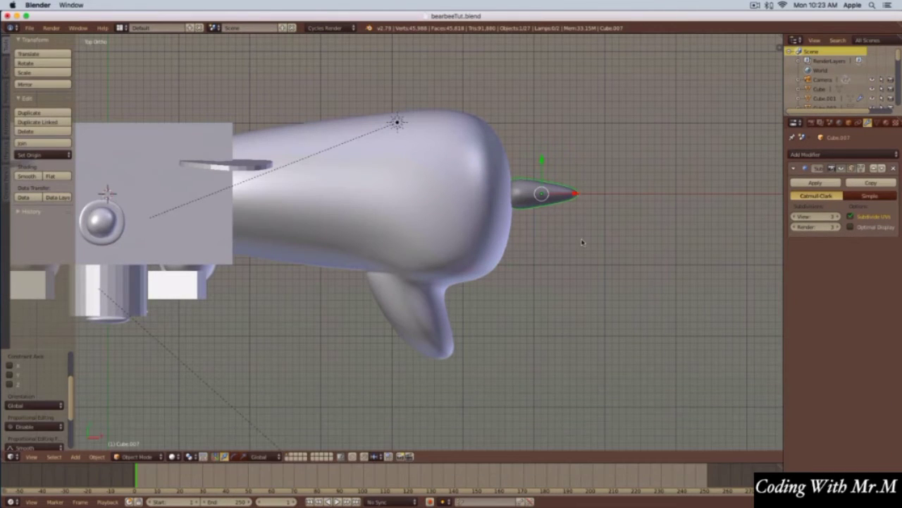
key("g")
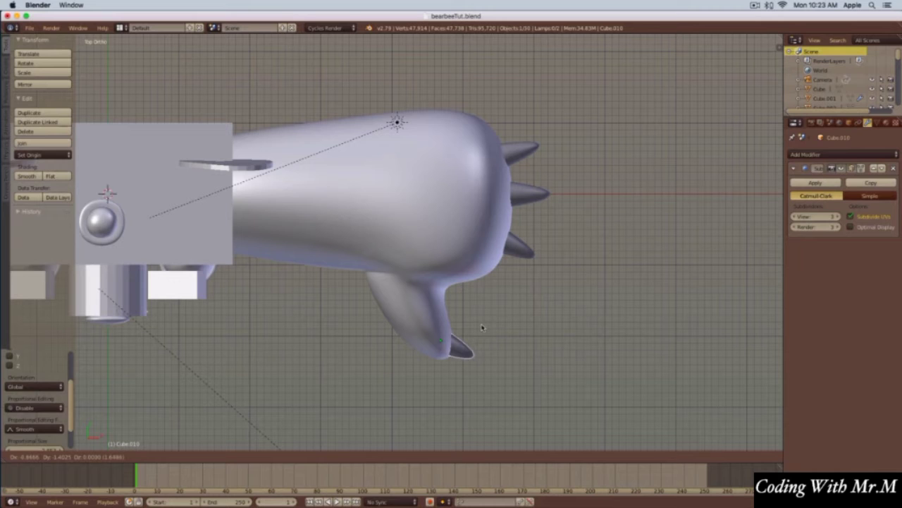
left_click(484, 325)
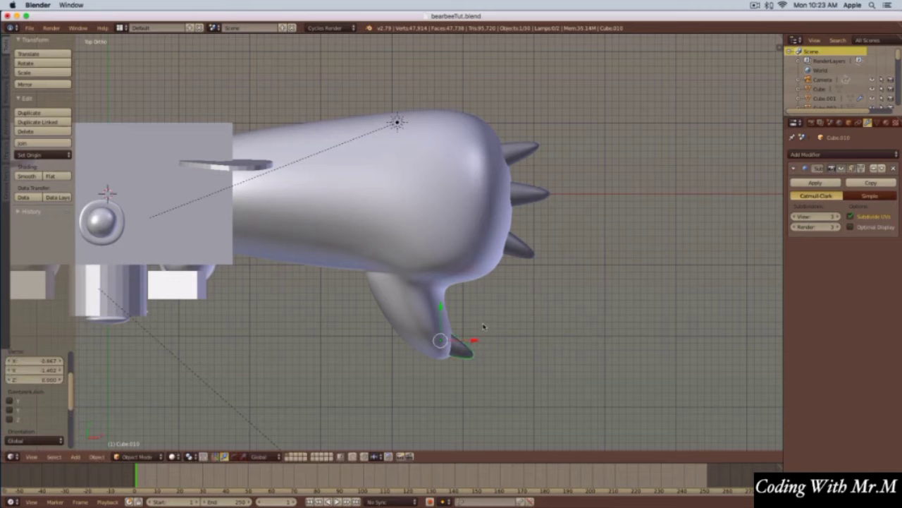
key("r")
left_click(526, 312)
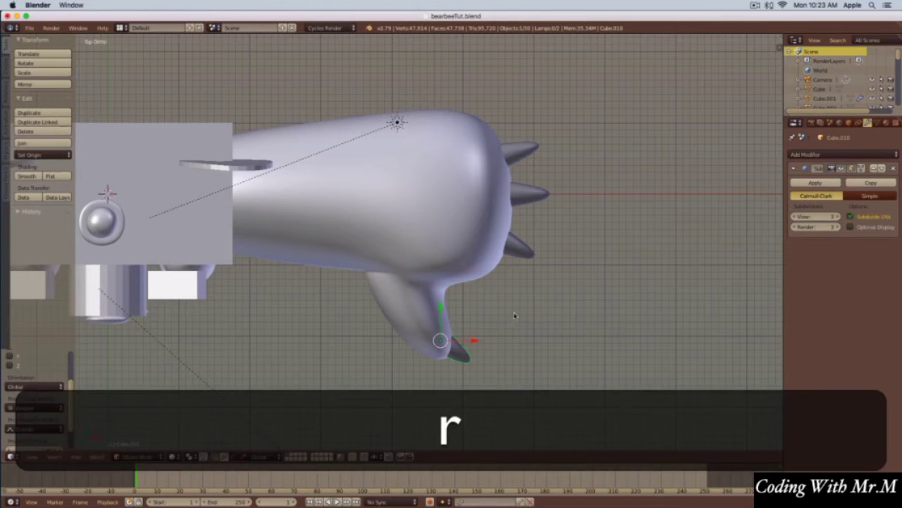
key("g")
left_click(545, 322)
mouse_move(545, 323)
middle_mouse_down()
mouse_move(675, 313)
mouse_move(677, 288)
middle_mouse_up()
key("shift+z")
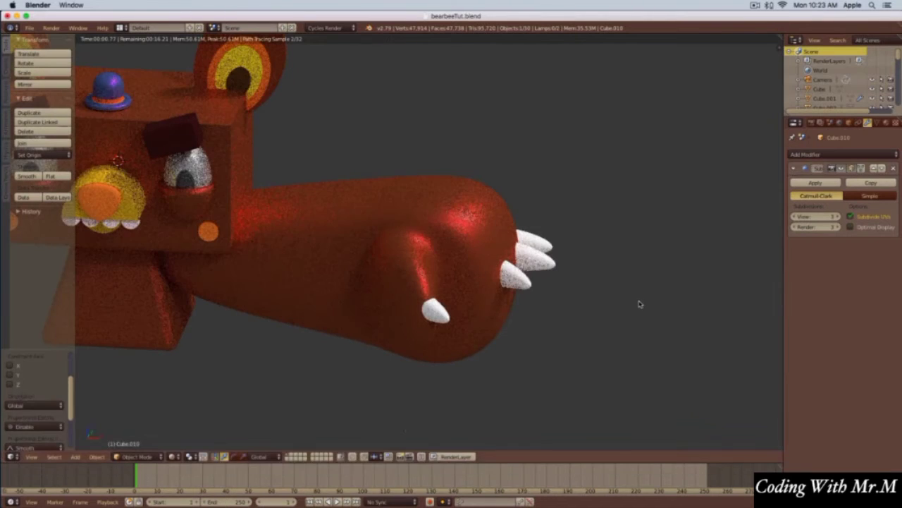
key("shift+z")
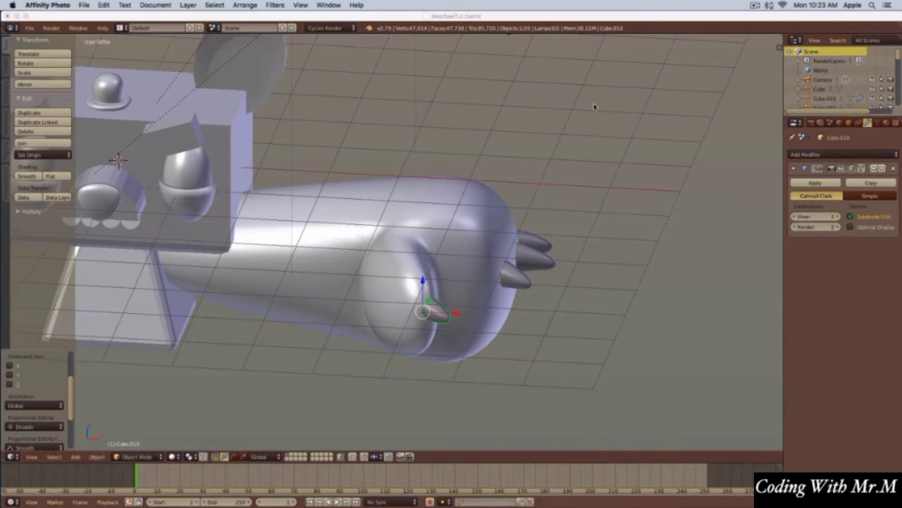
- Give the thumb claw a new material with a Mix Shader of an orange Diffuse BSDF and a Glossy BSDF
left_click(887, 127)
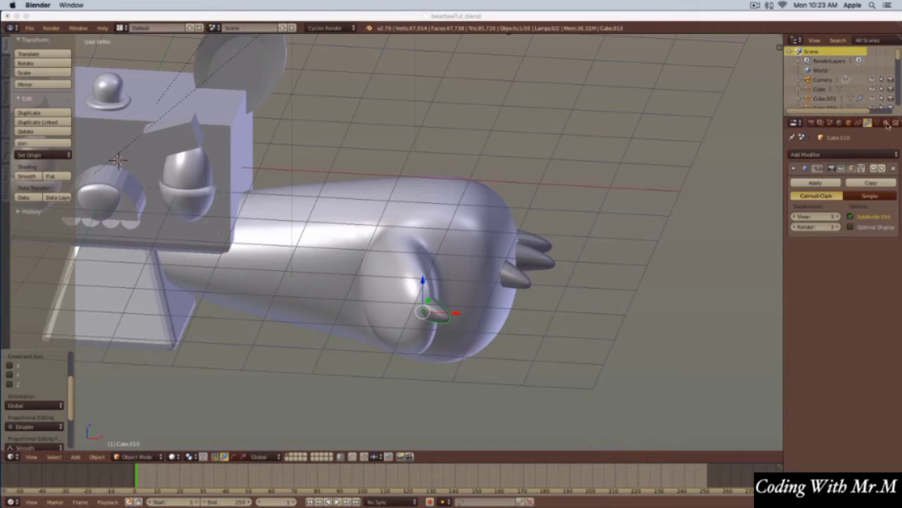
left_click(886, 123)
left_click(822, 185)
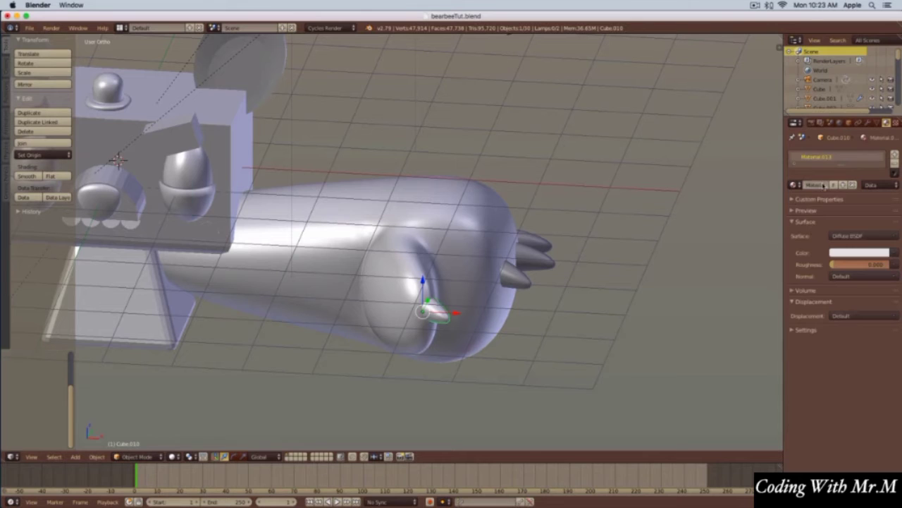
left_click(850, 236)
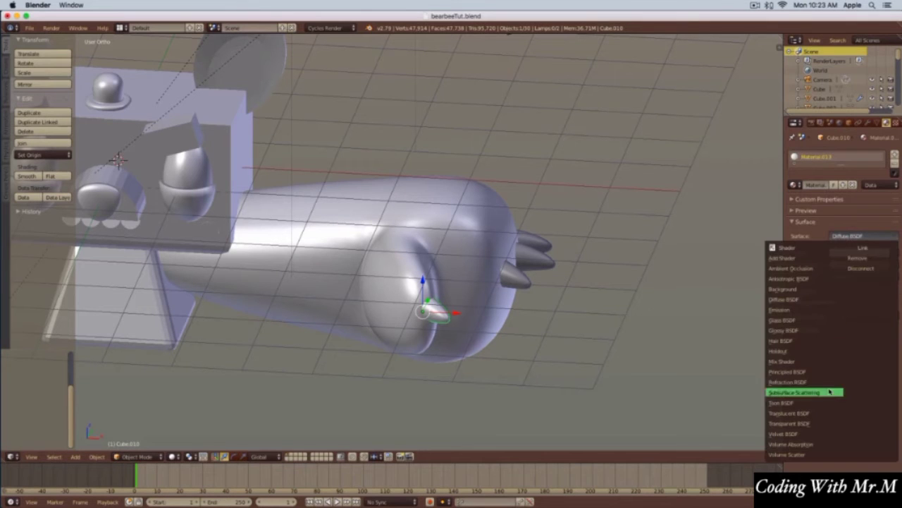
left_click(803, 361)
left_click(854, 265)
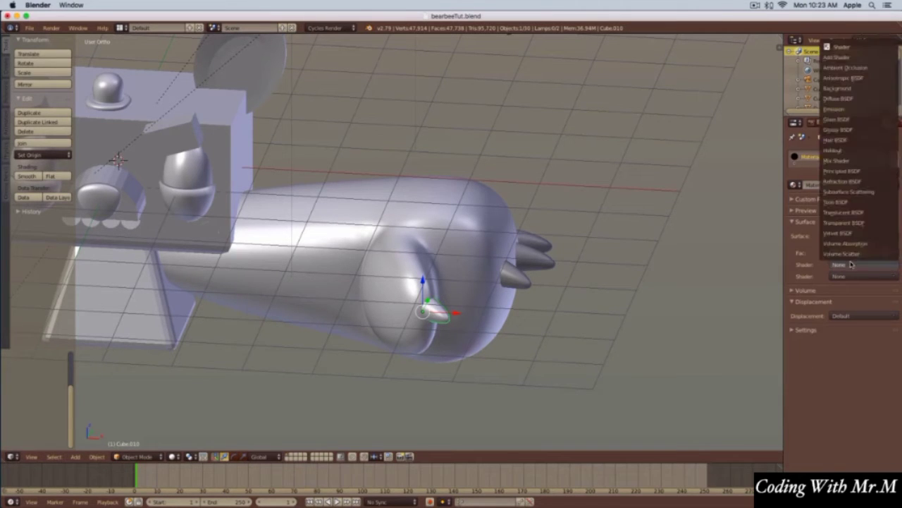
left_click(839, 98)
left_click(862, 310)
left_click(841, 179)
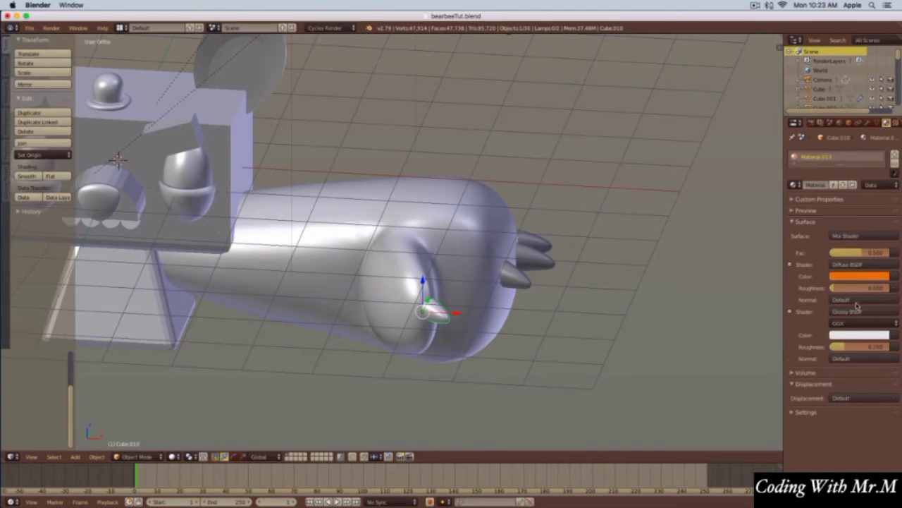
- Set the claw material's Glossy BSDF colour to yellow-orange and check it in the rendered preview
left_click(862, 336)
left_click(820, 261)
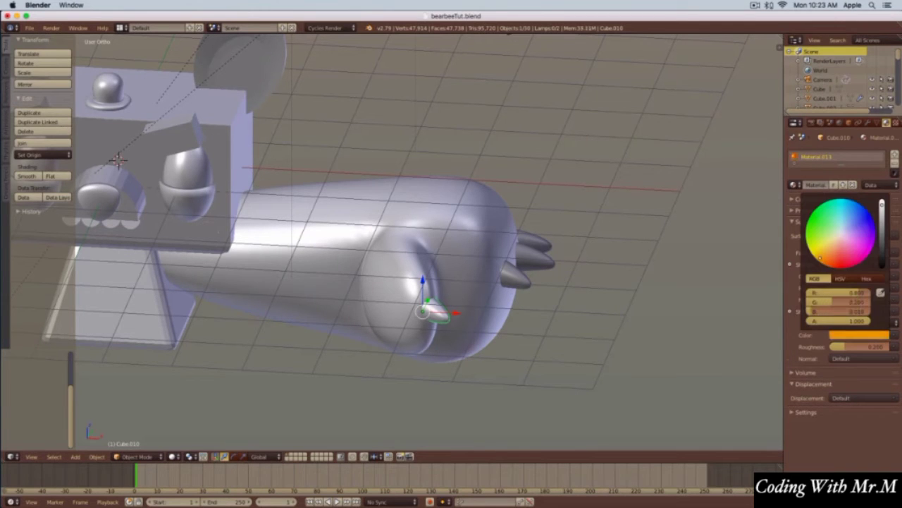
key("shift+z")
key("shift+z")
- Assign the existing Material.013 to the finger claw nearest the thumb
right_click(517, 278)
left_click(795, 185)
scroll(716, 274, "down", 5)
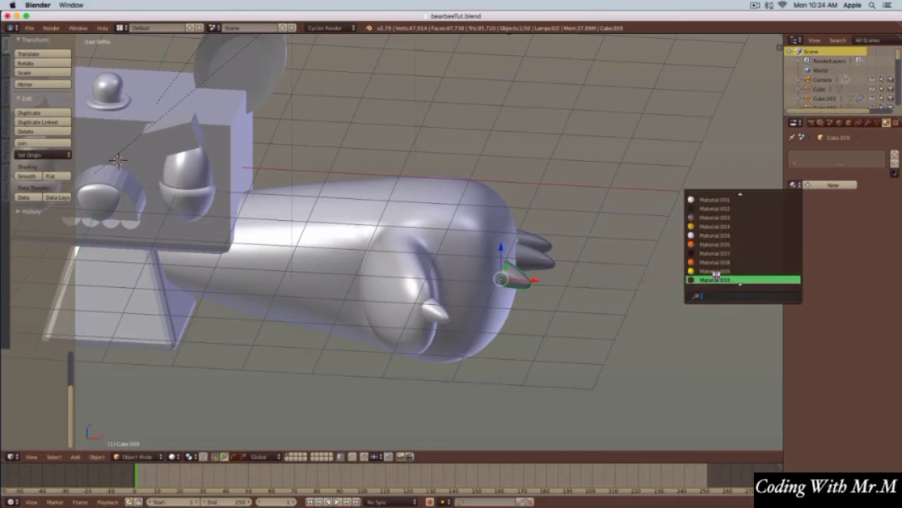
left_click(718, 280)
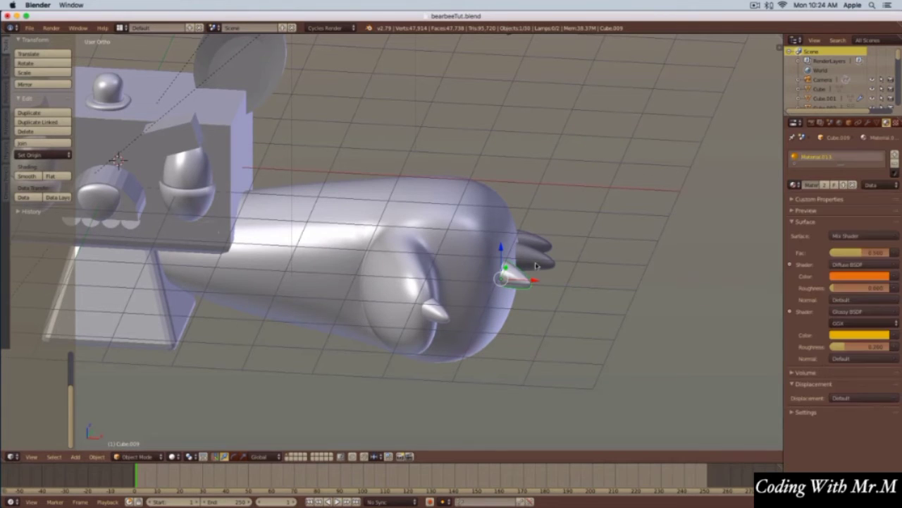
- Assign the existing Material.013 to the middle finger claw
right_click(539, 265)
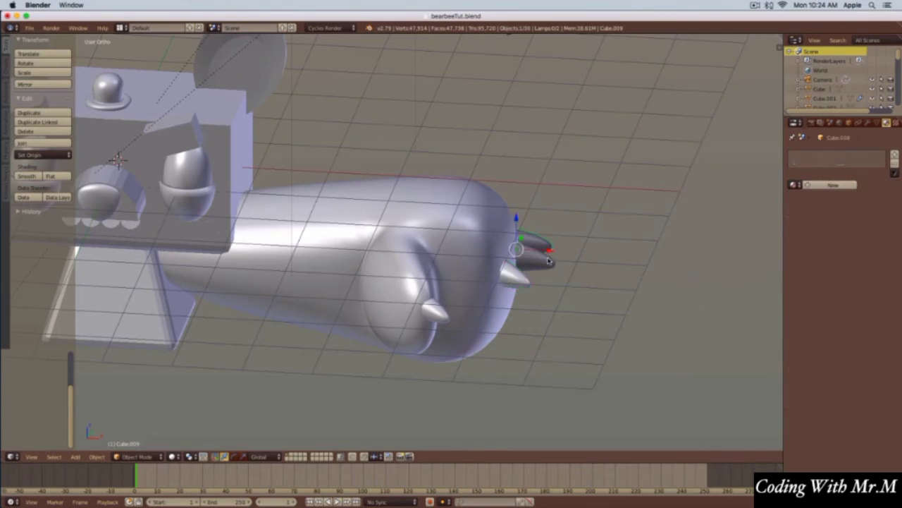
left_click(795, 185)
scroll(715, 275, "down", 5)
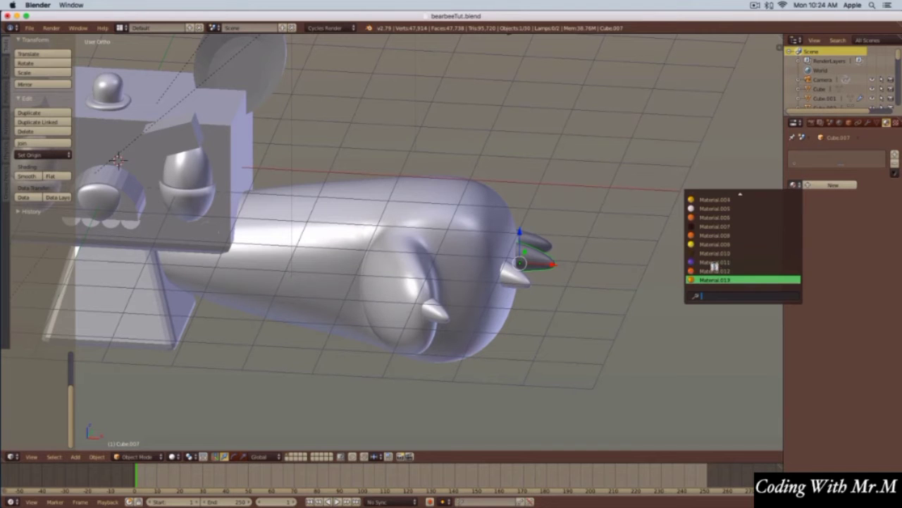
left_click(715, 280)
- Assign the existing Material.013 to the finger claw farthest from the thumb
middle_click_drag(568, 275, 542, 251)
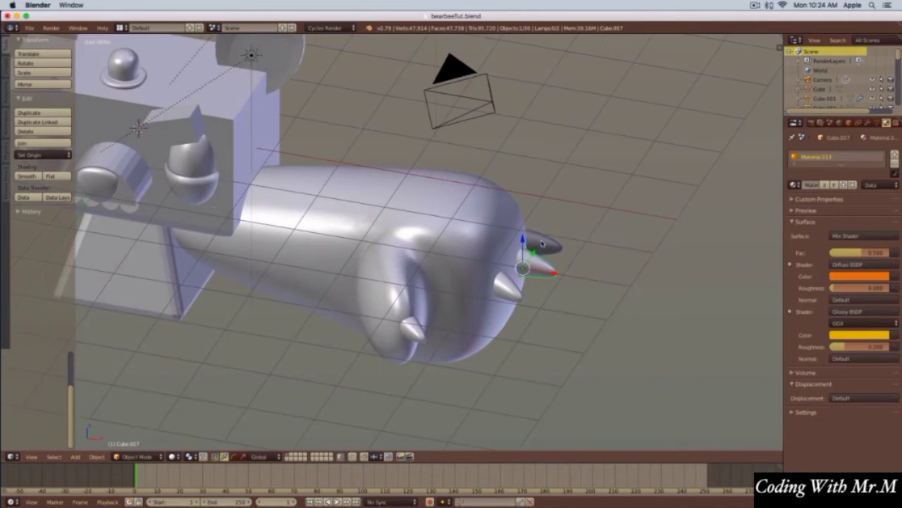
right_click(543, 250)
left_click(796, 185)
scroll(735, 279, "down", 5)
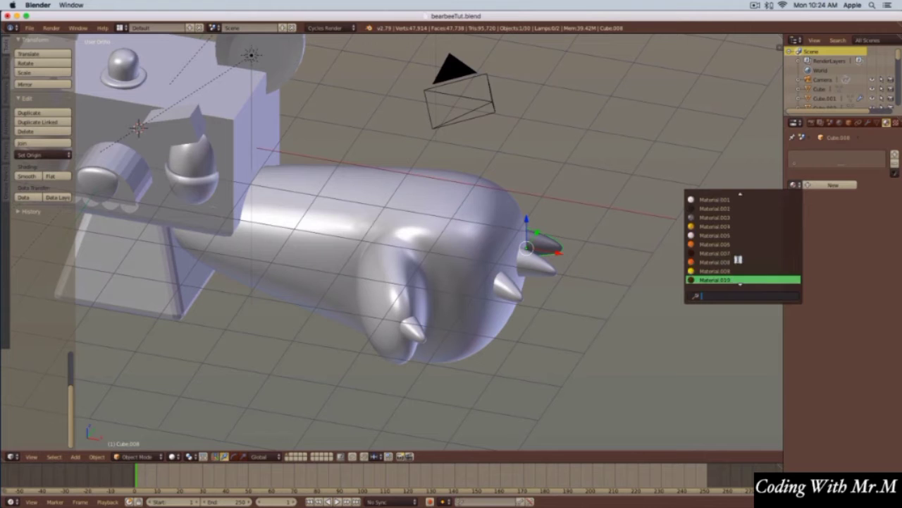
left_click(724, 280)
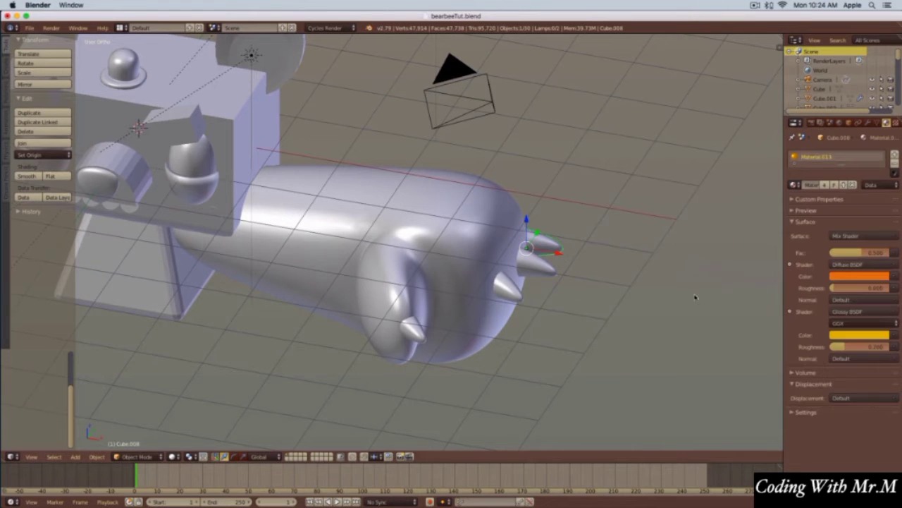
- Preview the coloured claws in rendered shading and save the file over the existing one
key("shift+z")
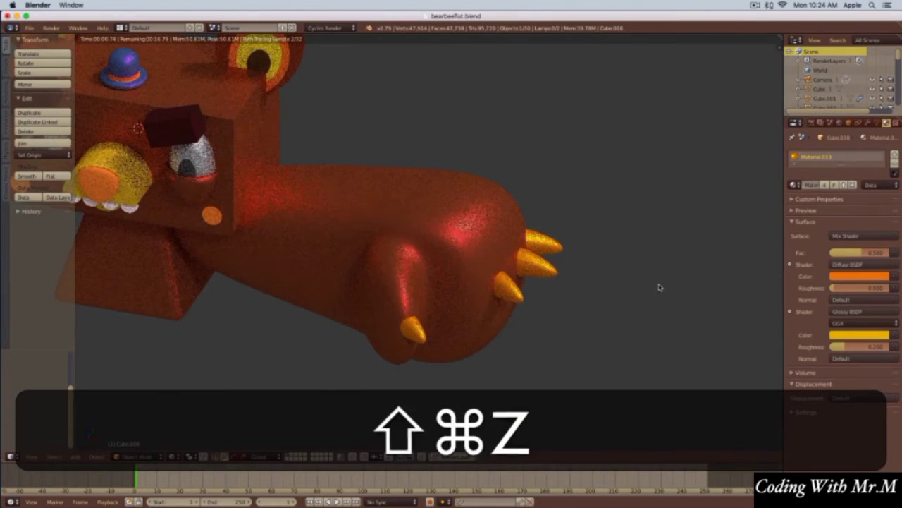
key("super+s")
key("super+Return")
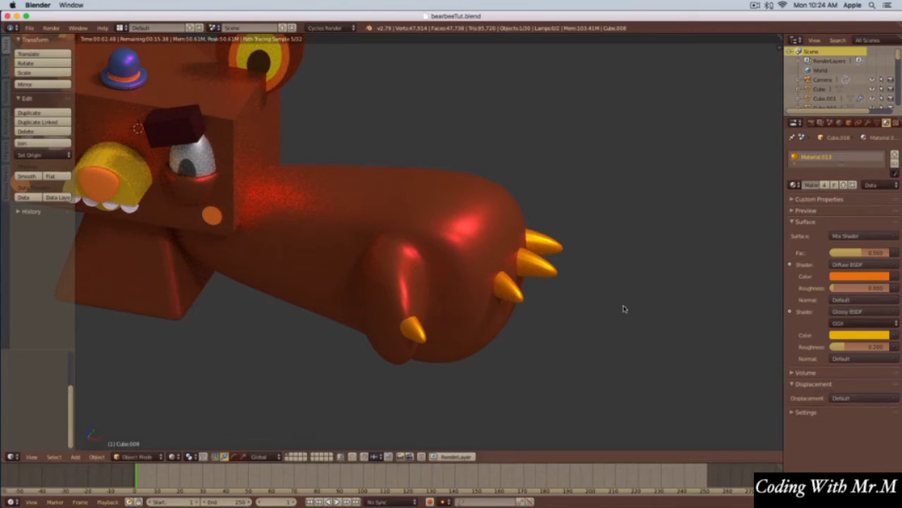
- Return to solid shading and move the thumb claw slightly along Y to adjust its seat on the thumb tip
middle_click_drag(445, 275, 551, 252)
key("shift+z")
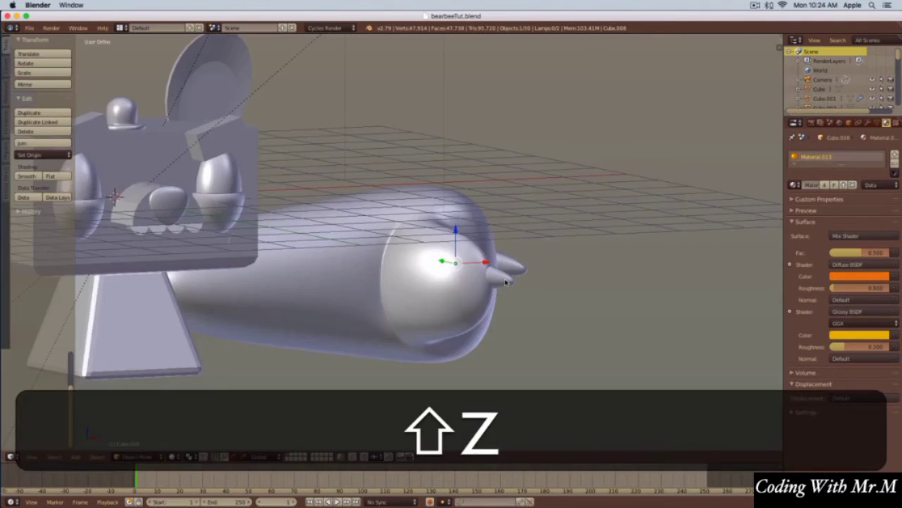
middle_click_drag(557, 270, 375, 343)
left_click_drag(367, 330, 364, 332)
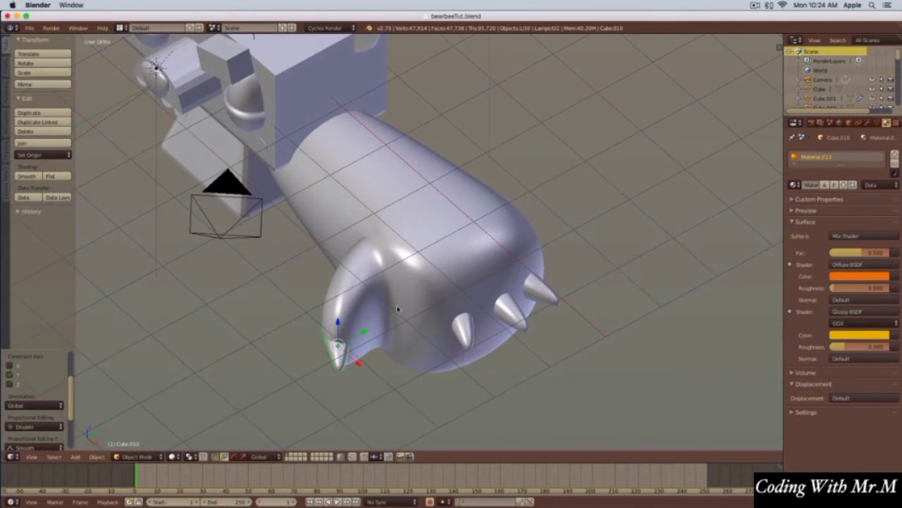
- Rotate the thumb claw slightly to align it with the tip of the thumb
key("r")
left_click(422, 321)
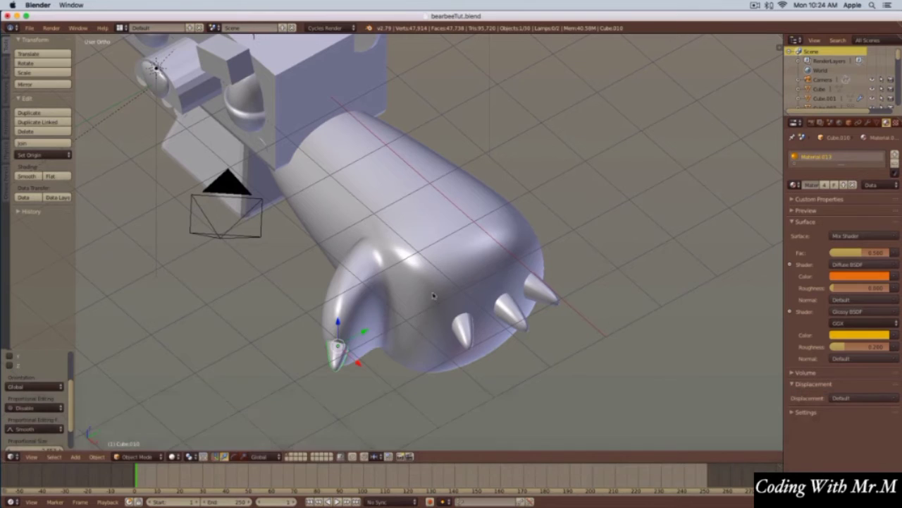
middle_click_drag(435, 297, 484, 302)
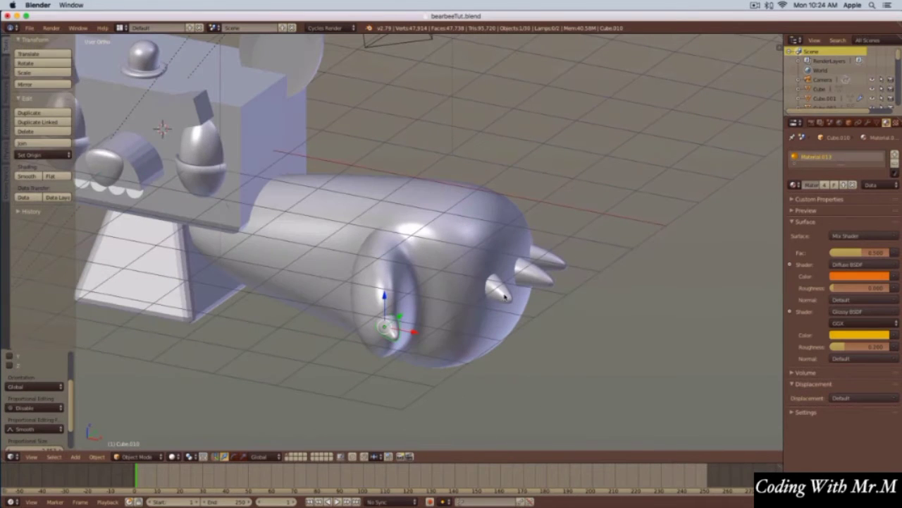
- Rotate the arm together with its four claws 180° in the right-side view, and tilt them slightly further so the thumb points upward
right_click(507, 294, "shift")
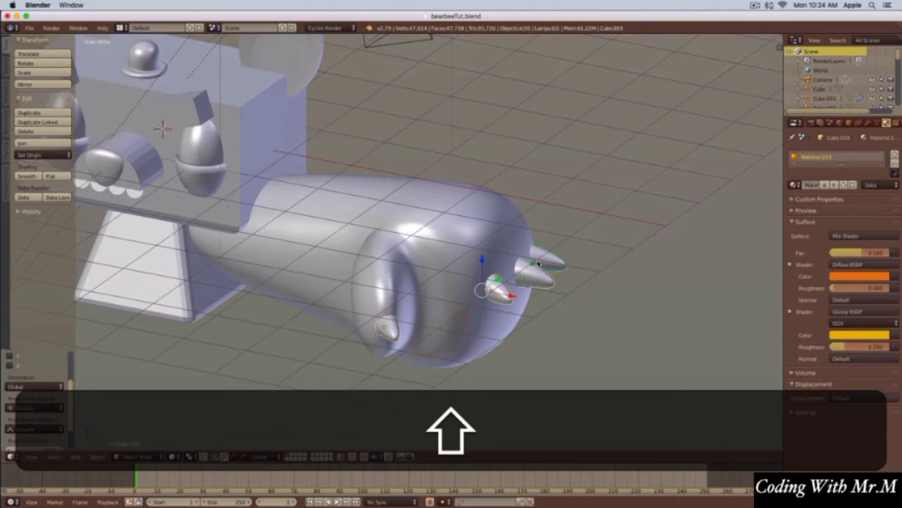
right_click(497, 241, "shift")
key("KP_3")
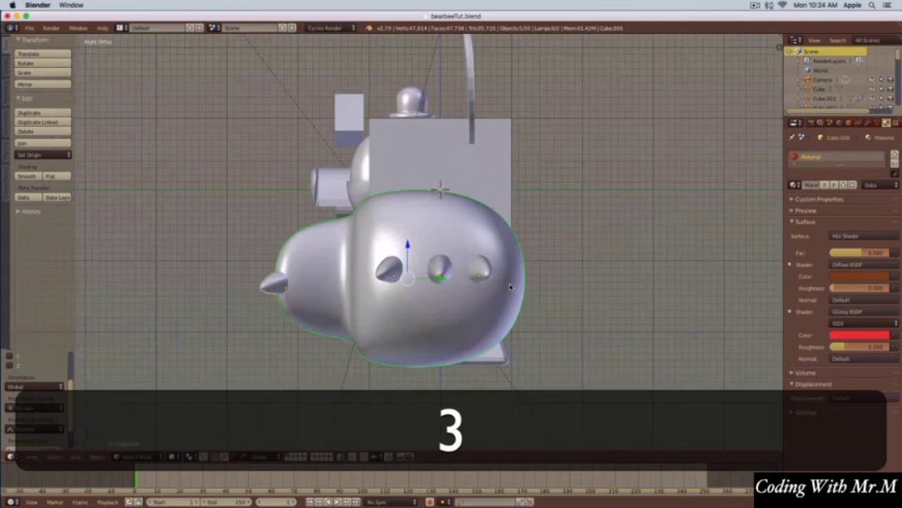
type("r180")
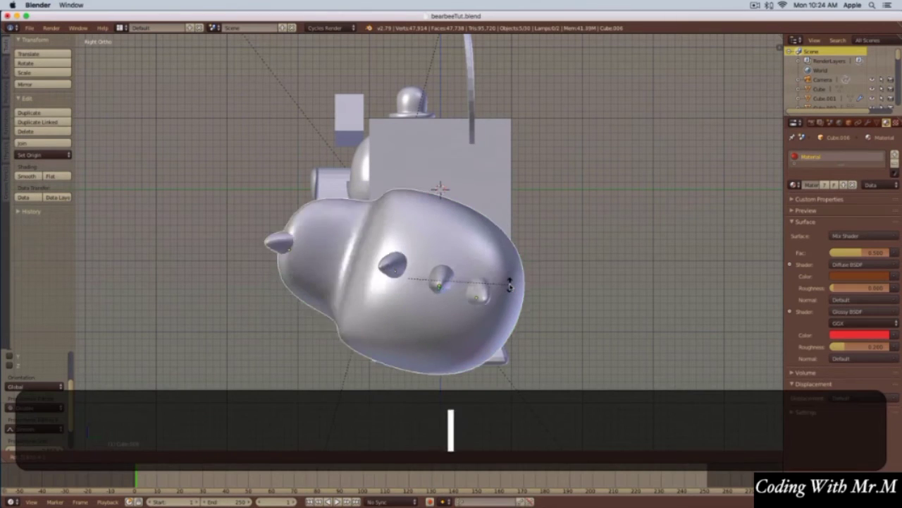
key("Return")
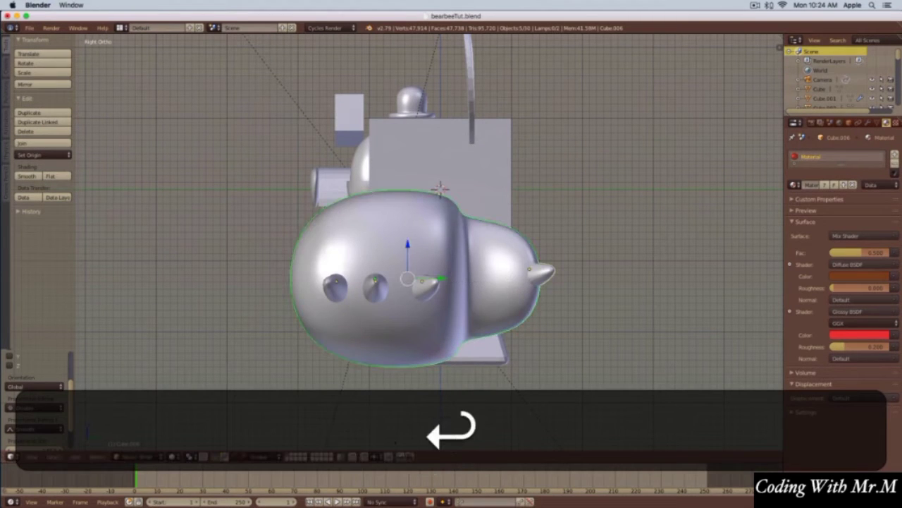
key("r")
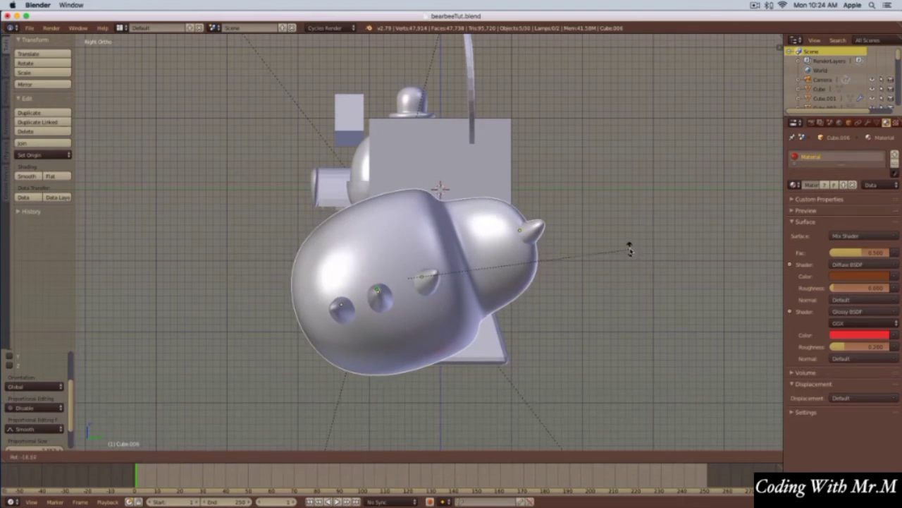
left_click(630, 248)
- Scale the arm with its claws down to about half size and position it against the side of the torso
key("1")
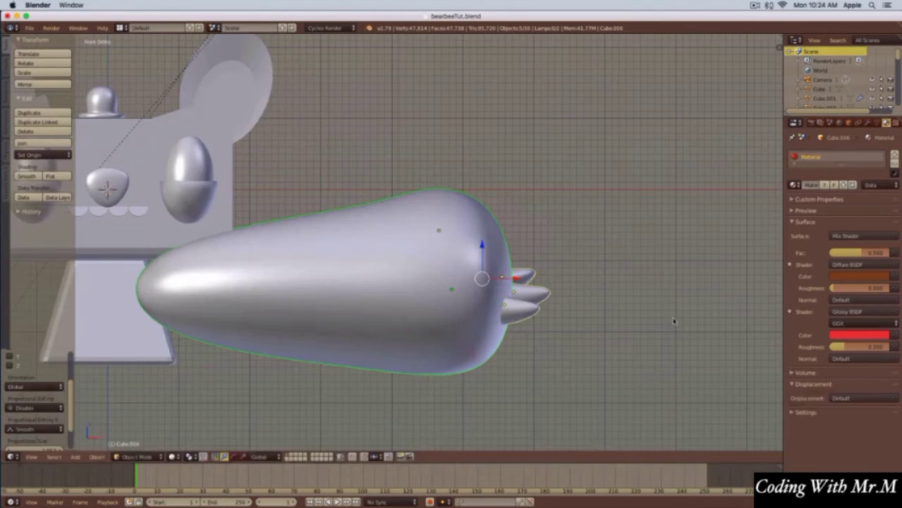
key("s")
left_click(585, 280)
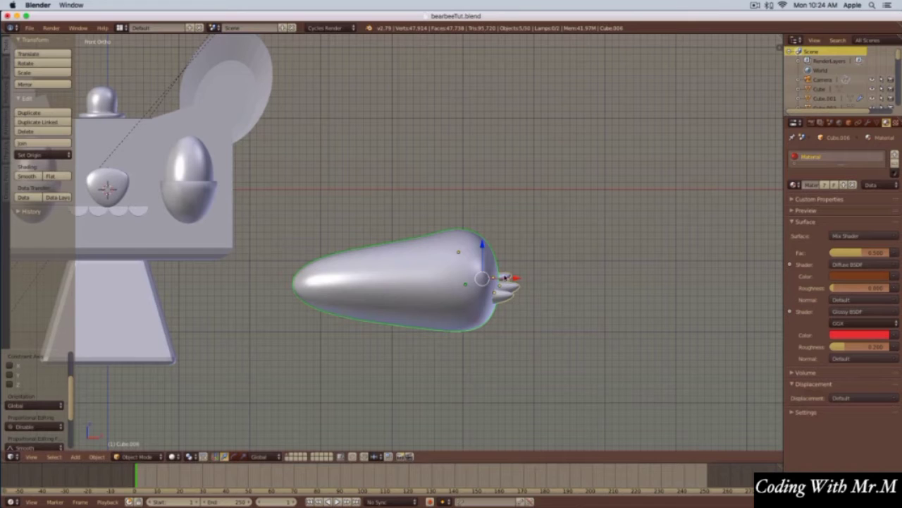
left_click_drag(512, 280, 367, 306)
middle_click_drag(433, 288, 335, 327)
key("3")
left_click_drag(445, 280, 488, 280)
left_click_drag(450, 248, 424, 280)
middle_click_drag(424, 281, 437, 326)
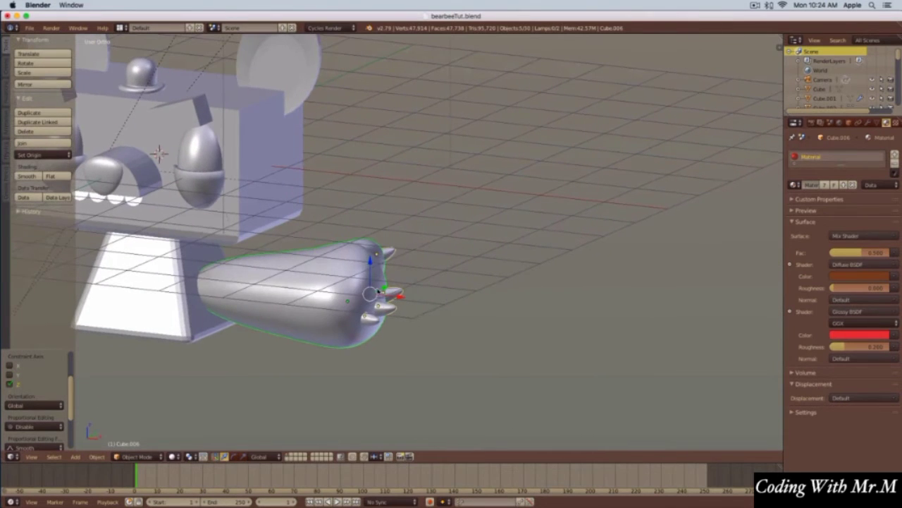
- Select the upper hand face and the adjoining thumb faces in the arm mesh and lower them along Z
key("Tab")
key("ctrl+Tab")
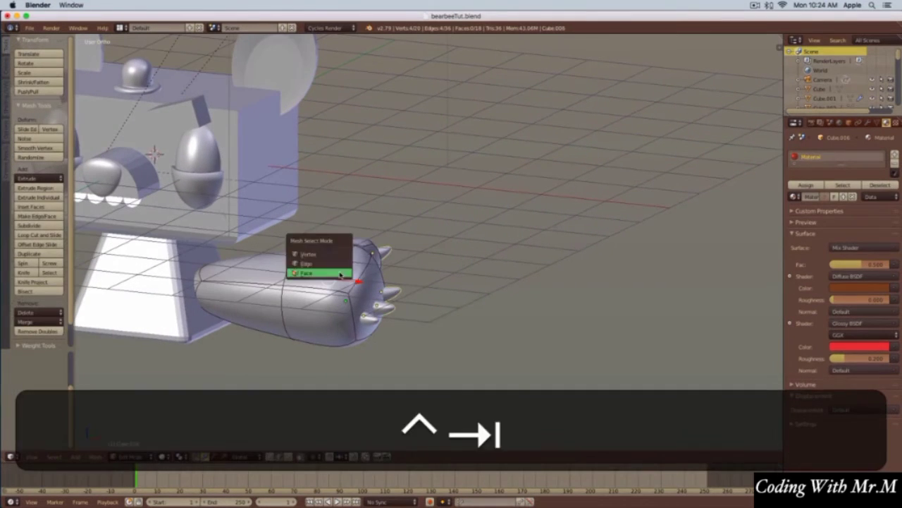
left_click(341, 275)
middle_click_drag(352, 282, 261, 331)
right_click(406, 213)
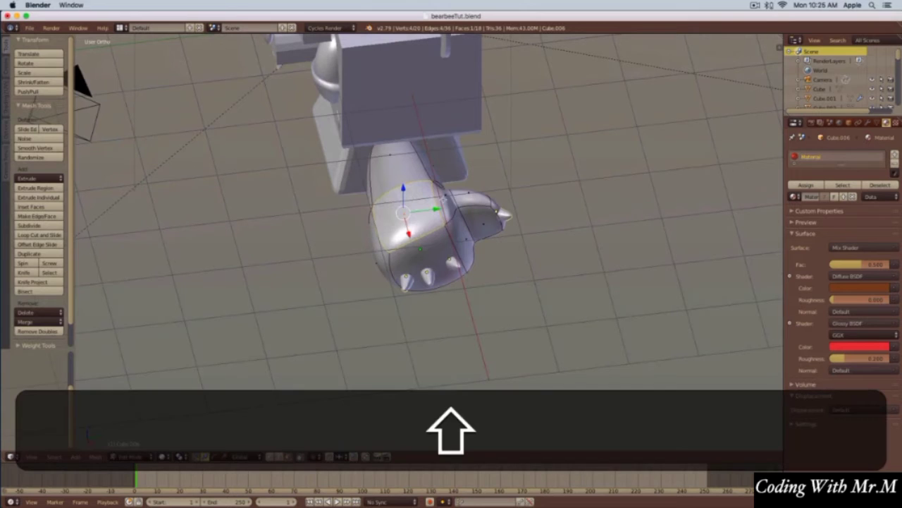
right_click(449, 197, "shift")
right_click(469, 199, "shift")
key("g")
key("z")
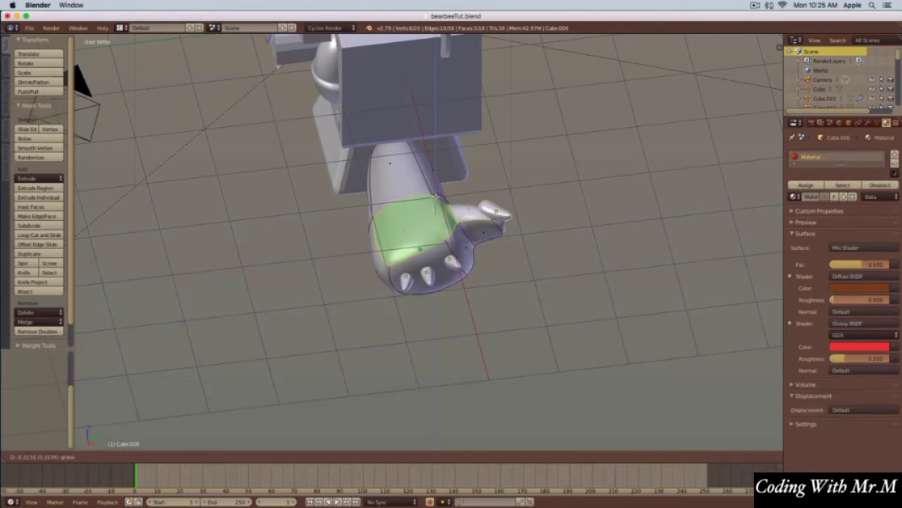
left_click(437, 203)
middle_click_drag(437, 203, 554, 305)
key("Tab")
- Rotate the thumb claw in the top view and lower it along Z onto the reshaped thumb tip
key("KP_7")
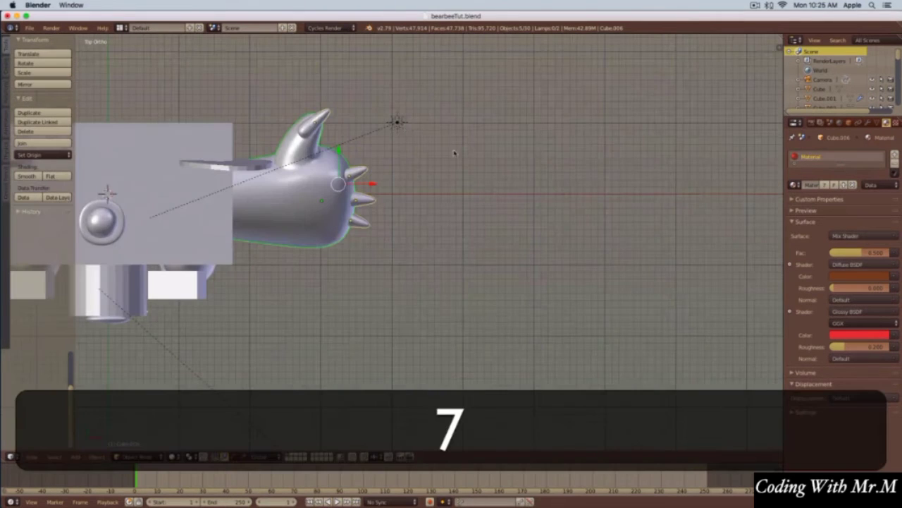
right_click(325, 124)
key("r")
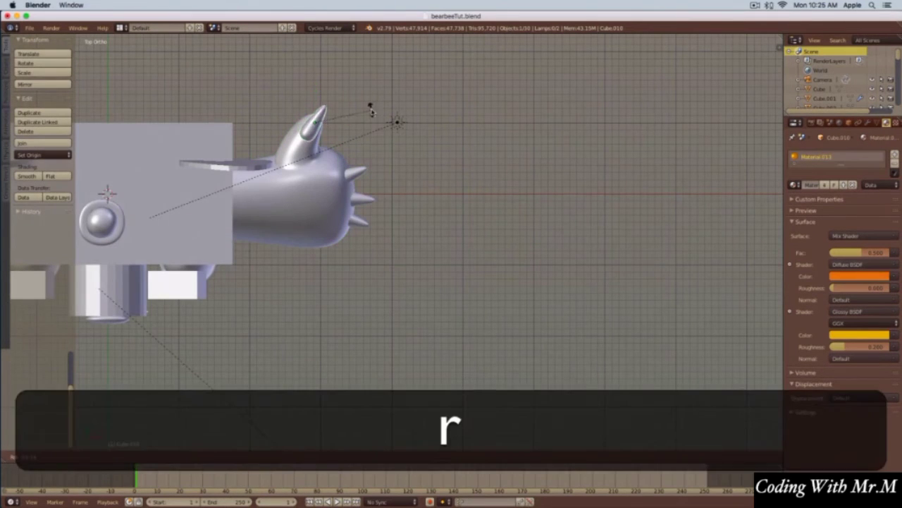
left_click(374, 112)
key("KP_3")
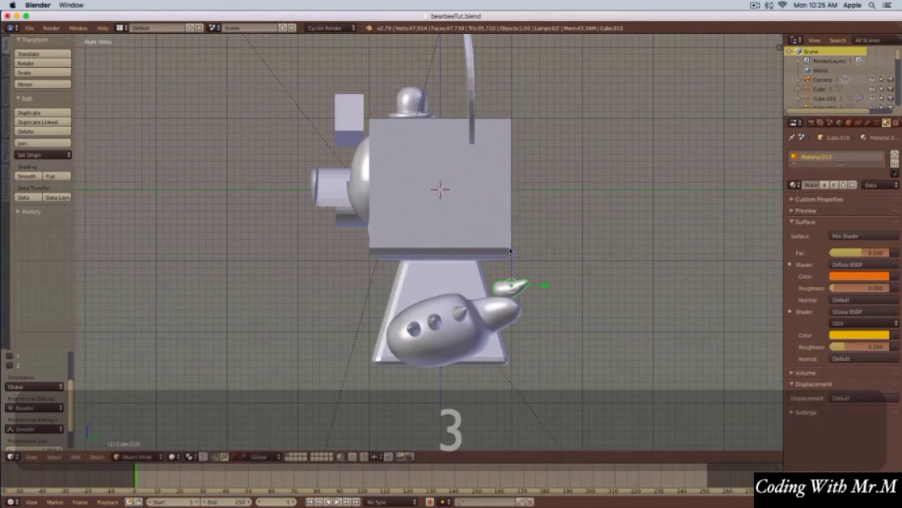
key("g")
left_click(493, 286)
middle_click_drag(493, 286, 376, 320)
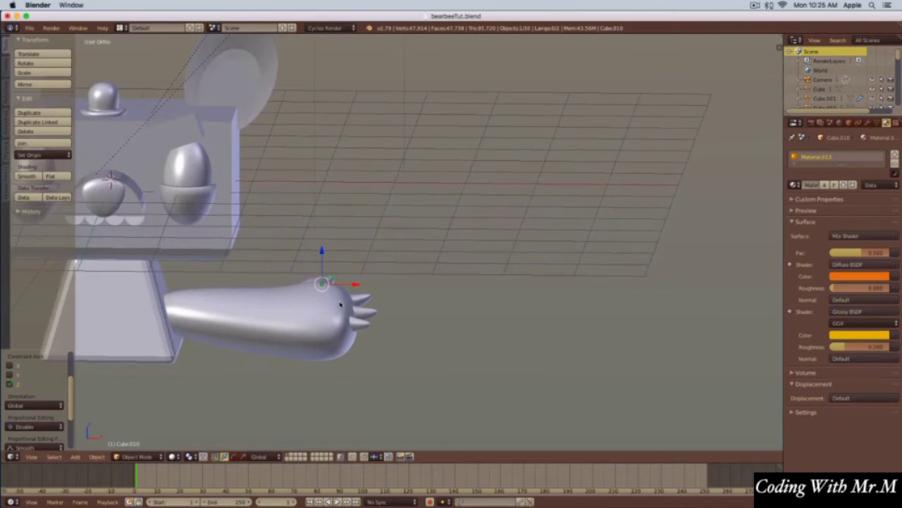
- Select the edge loop around the middle of the arm and lower it along Z to bend the arm
key("Tab")
key("Tab")
right_click(286, 332)
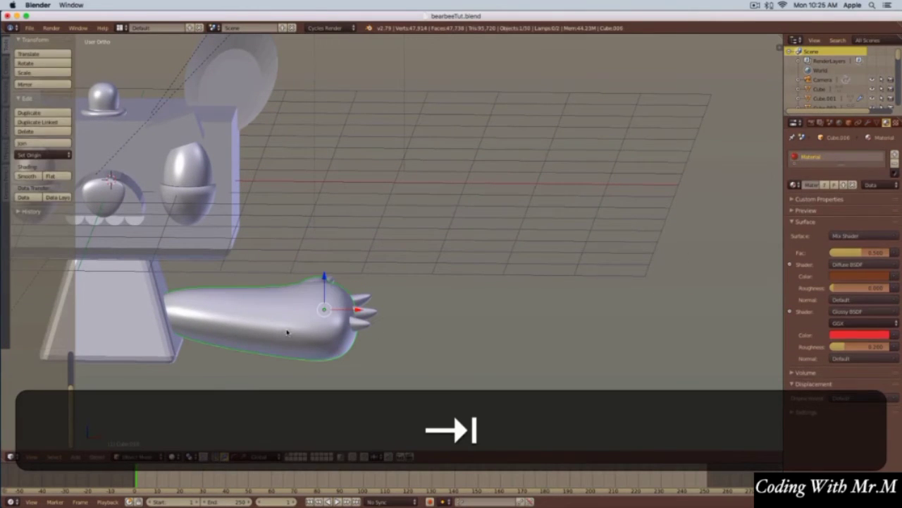
key("Tab")
right_click(270, 336, "alt+shift")
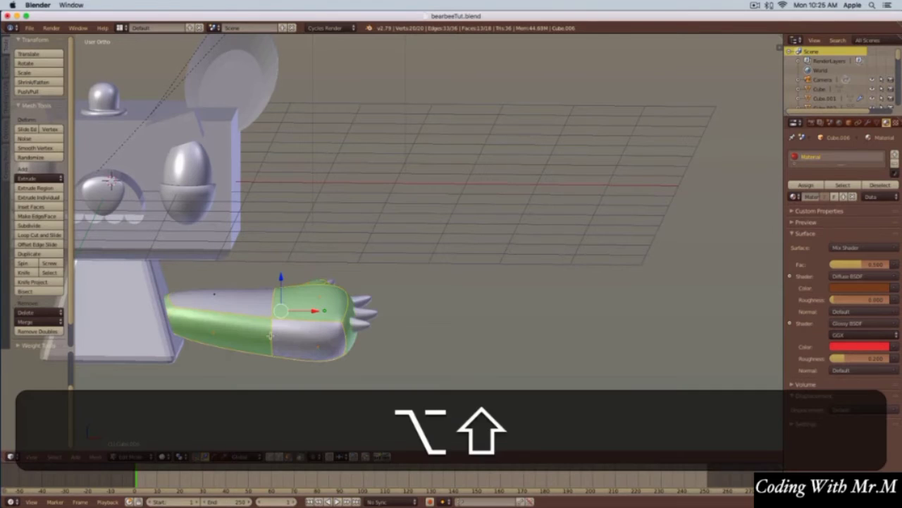
key("ctrl+Tab")
left_click(275, 325)
right_click(275, 326, "alt")
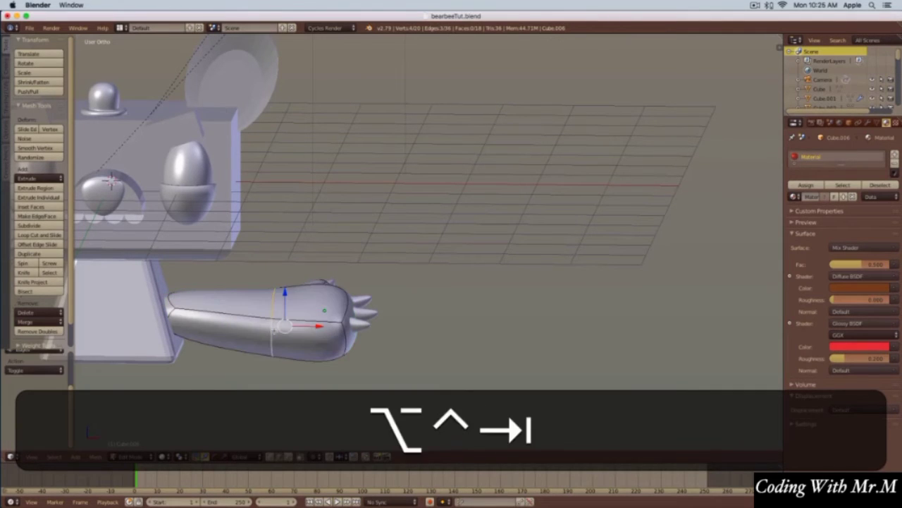
left_click_drag(280, 291, 301, 303)
middle_click_drag(301, 304, 298, 338)
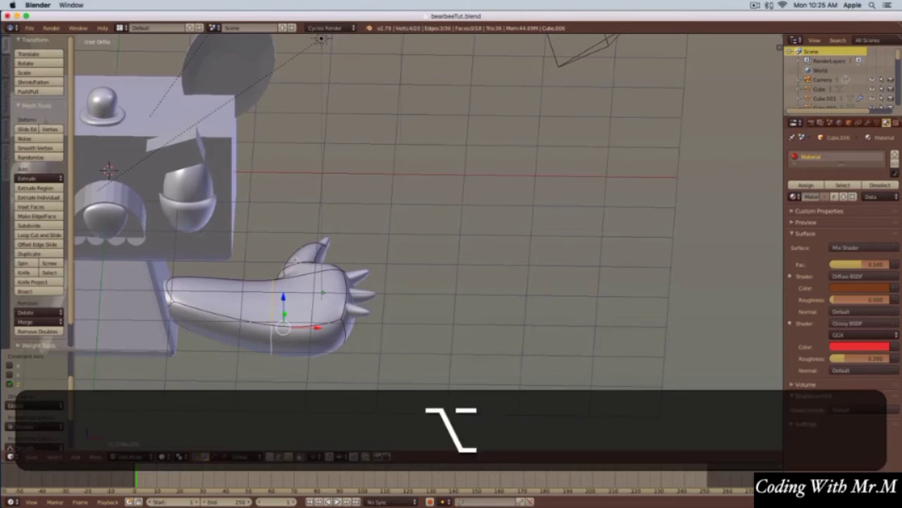
- Lower the edges at the base of the thumb slightly along Z and finish editing the arm mesh
right_click(296, 260, "alt+shift")
right_click(296, 258, "alt")
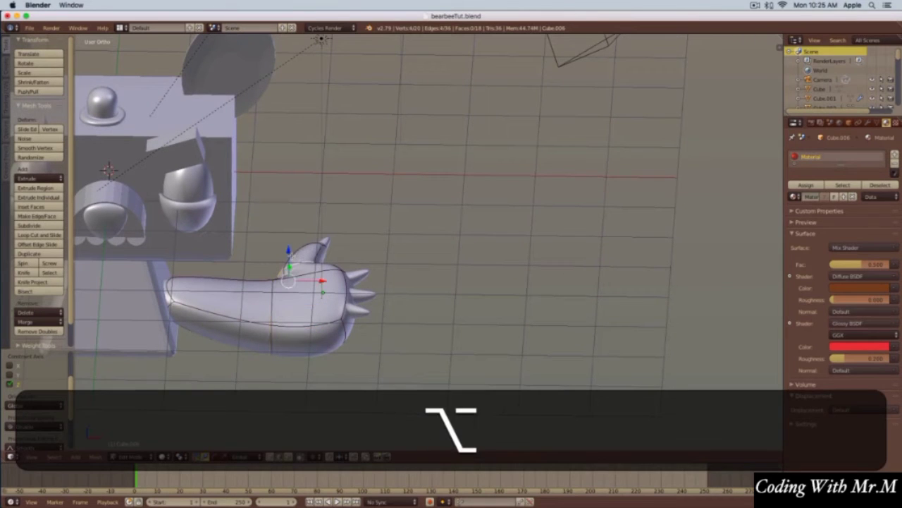
left_click_drag(289, 256, 292, 264)
middle_click_drag(291, 264, 473, 284)
key("Tab")
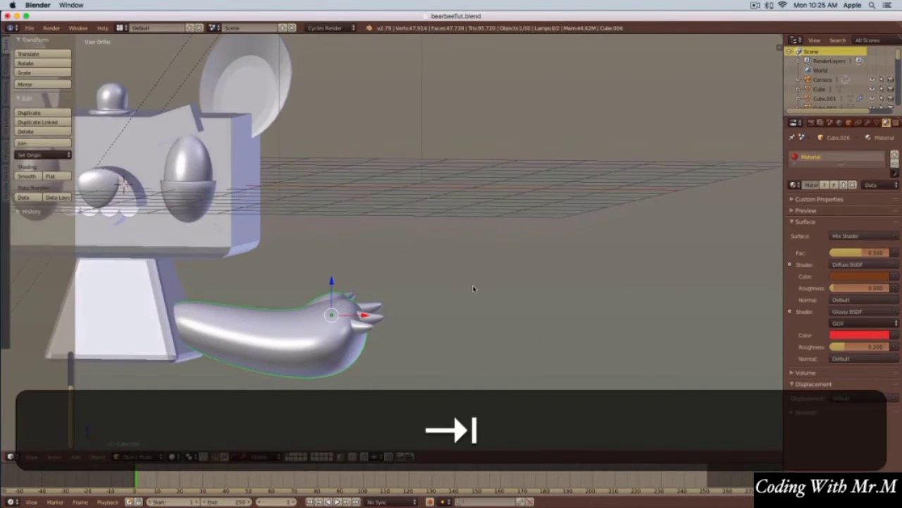
right_click(383, 317, "shift")
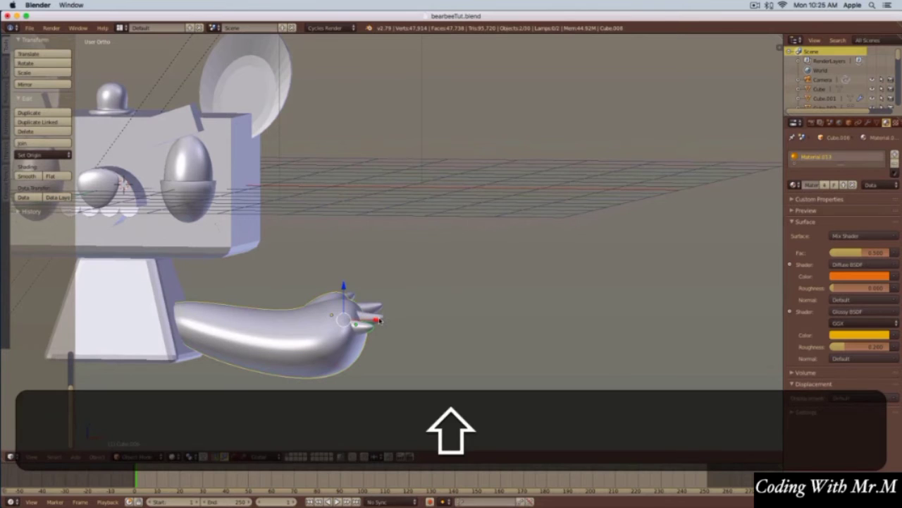
right_click(352, 295, "shift")
right_click(354, 302, "shift")
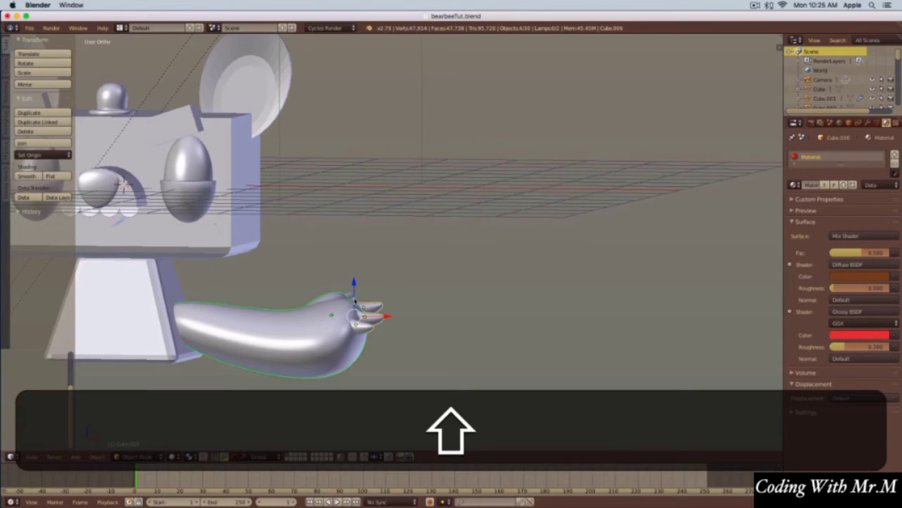
key("a")
- Select the four claws together with the arm and move them up and closer to the torso in the front view
middle_click_drag(526, 326, 413, 370)
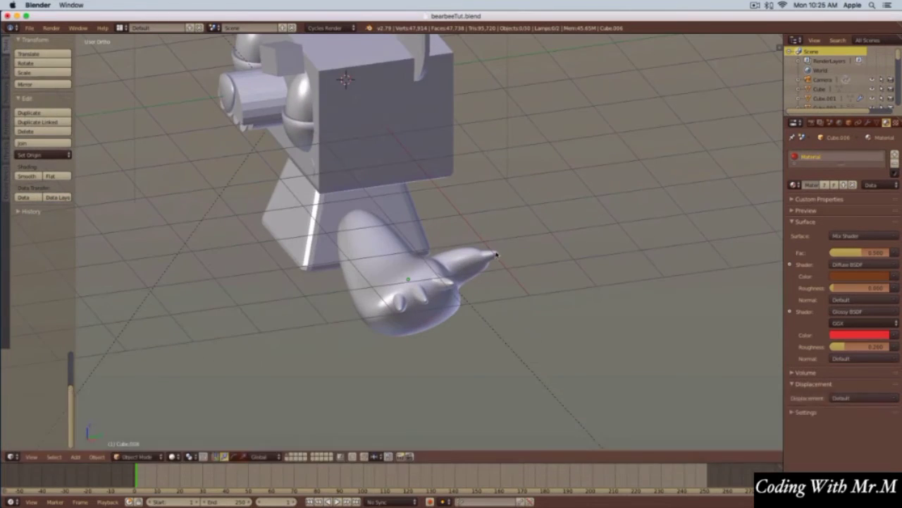
right_click(492, 257)
right_click(419, 298, "shift")
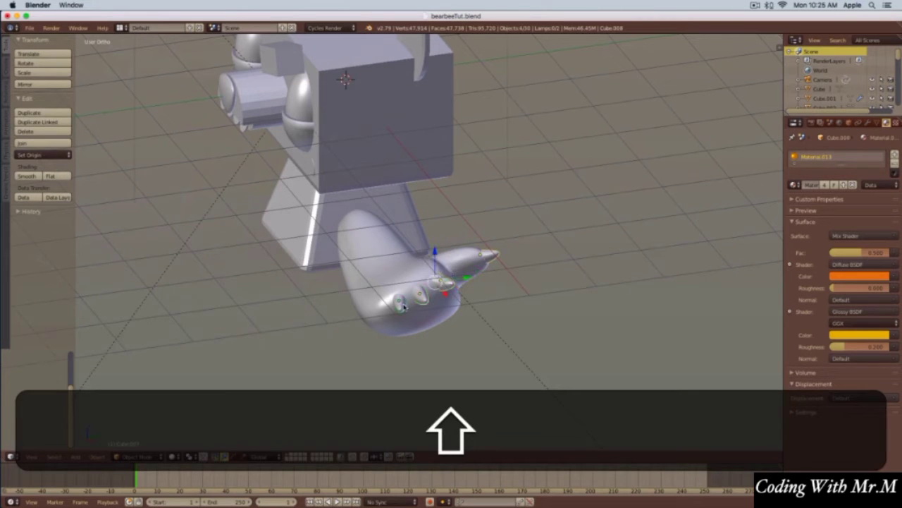
key("1")
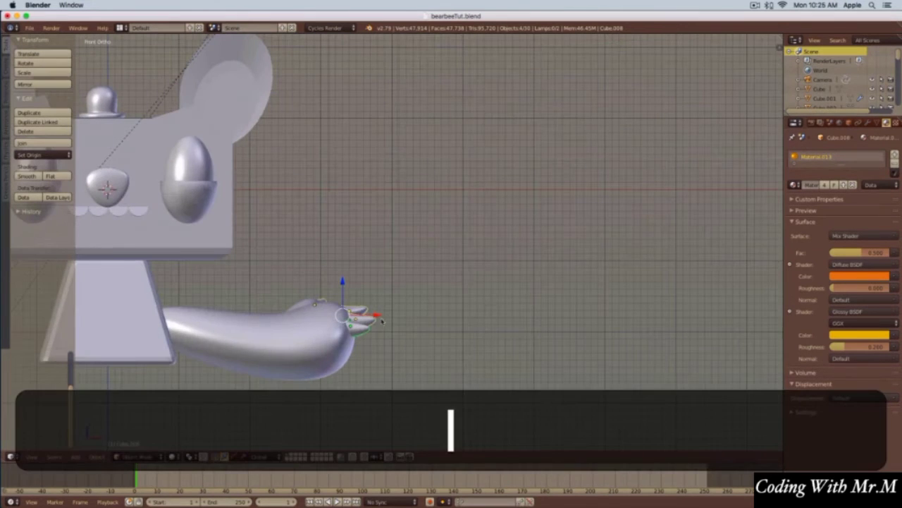
right_click(324, 320, "shift")
right_click_drag(347, 305, 321, 315)
key("g")
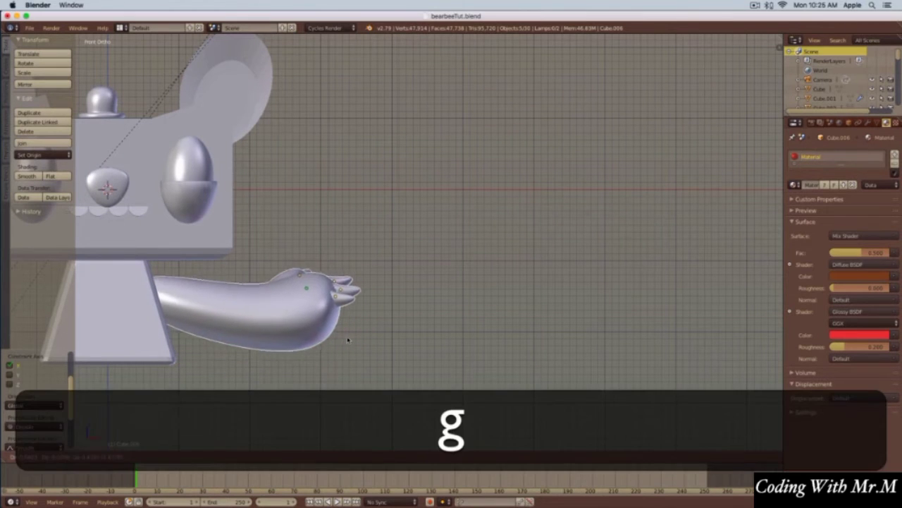
left_click(380, 352)
- Tilt the arm with its claws so the hand points slightly upward, and raise the group
key("e")
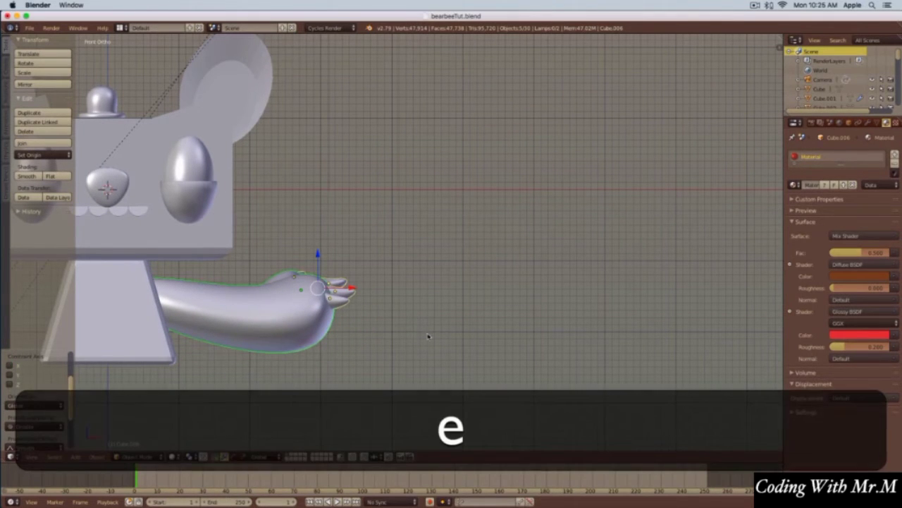
key("r")
left_click(419, 289)
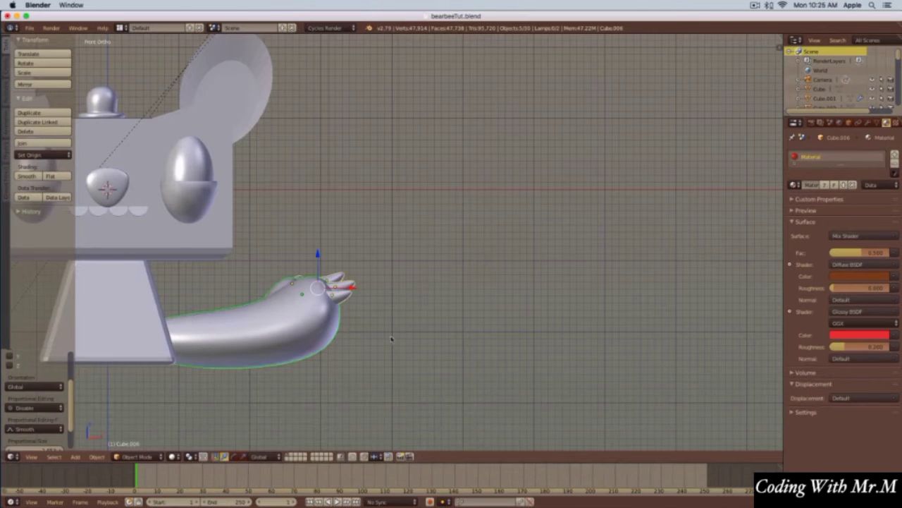
key("g")
left_click(392, 317)
- Scale the arm and claws down a little so they suit the torso's proportions
mouse_move(392, 316)
middle_mouse_down()
mouse_move(388, 332)
mouse_move(362, 337)
mouse_move(385, 316)
middle_mouse_up()
key("s")
left_click(355, 315)
- Extend the shoulder end of the arm mesh along X so it reaches into the torso
key("Tab")
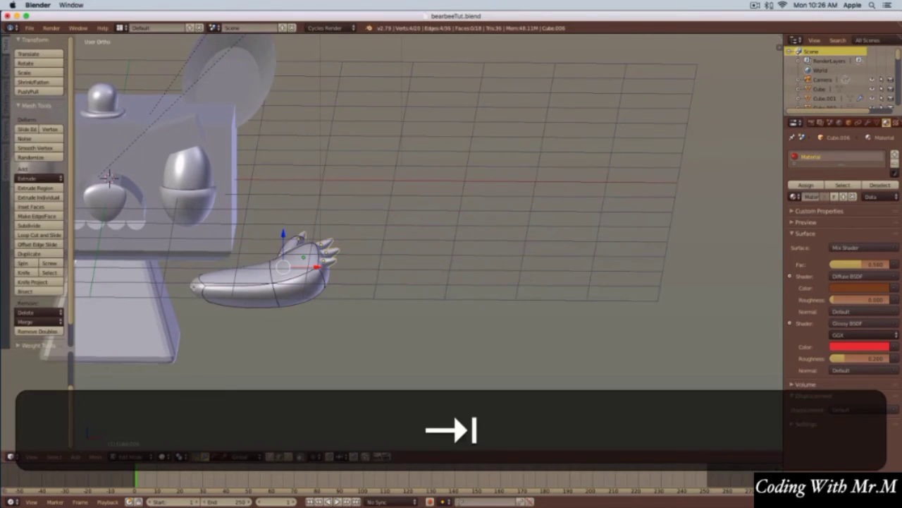
key("ctrl+Tab")
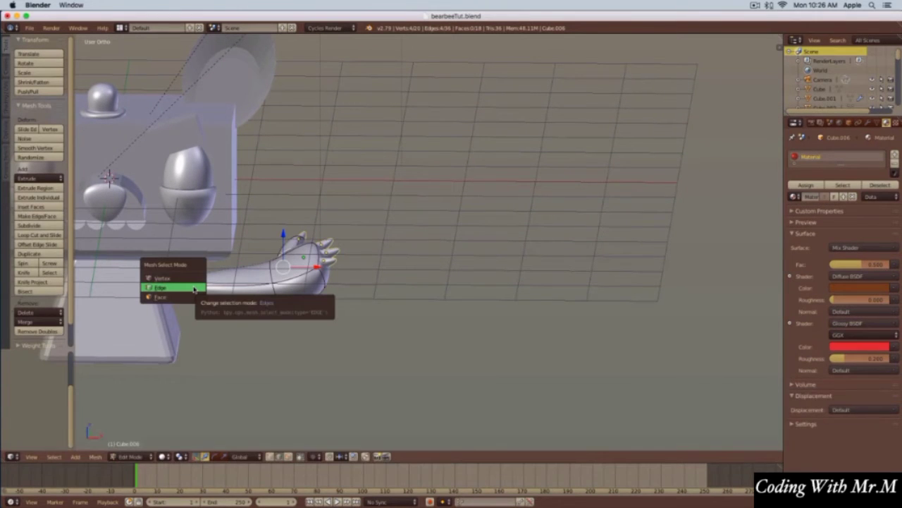
left_click(195, 288)
left_click_drag(220, 288, 161, 291)
middle_click_drag(275, 266, 333, 265)
key("Tab")
- Lower the arm and claws slightly along Z and preview the whole character in rendered shading
left_click_drag(325, 217, 327, 238)
mouse_move(326, 239)
middle_mouse_down()
mouse_move(316, 246)
mouse_move(510, 235)
middle_mouse_up()
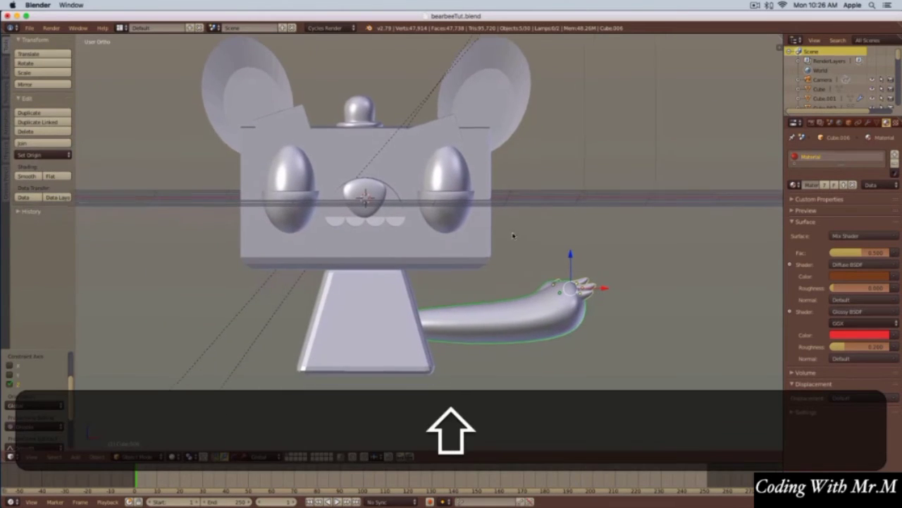
key("shift+z")
middle_click_drag(595, 293, 519, 264, "shift")
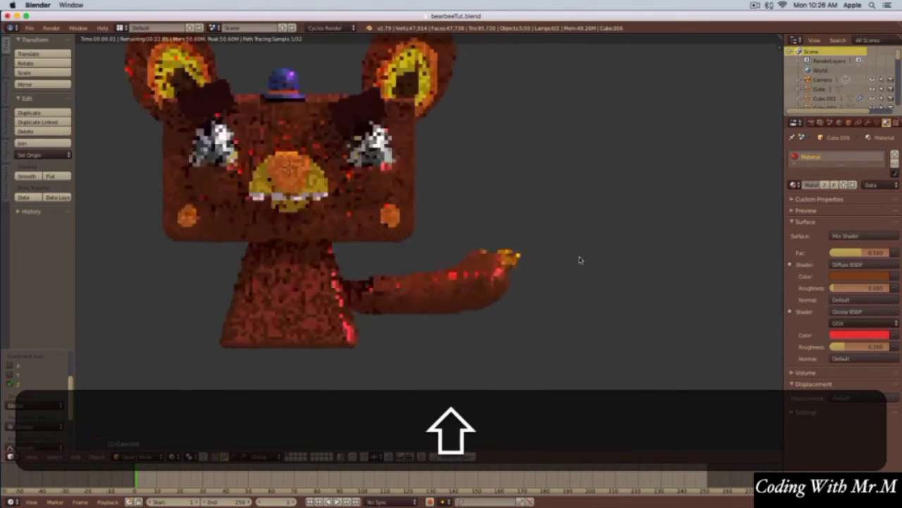
- Return to solid shading, duplicate the arm with its claws, and move the copy along X to the opposite side of the torso
middle_click_drag(582, 259, 572, 268)
key("shift+z")
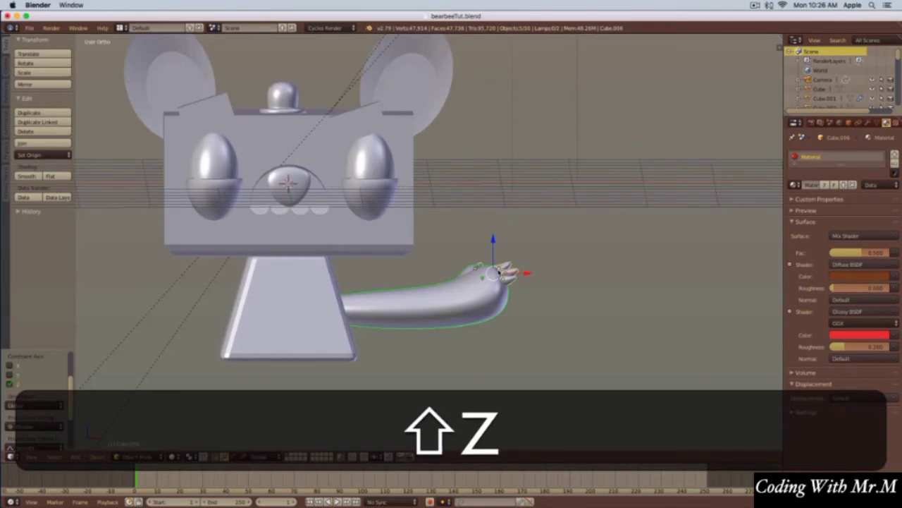
middle_click_drag(501, 273, 493, 289)
key("1")
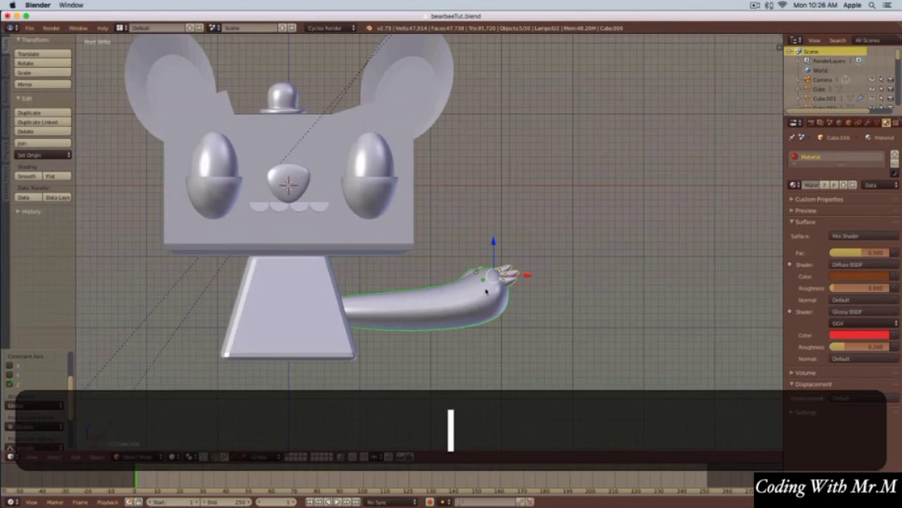
key("shift+d")
right_click(551, 260)
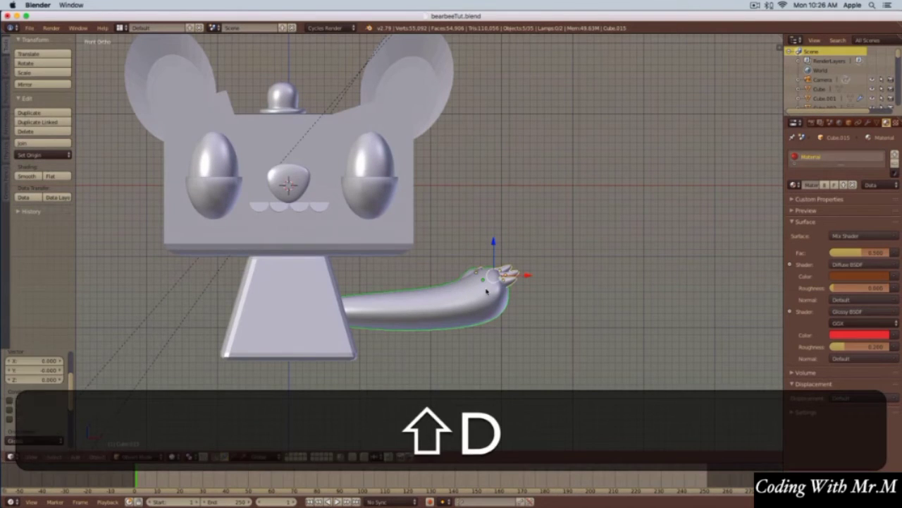
left_click_drag(523, 280, 210, 281)
middle_click_drag(303, 277, 442, 244, "shift")
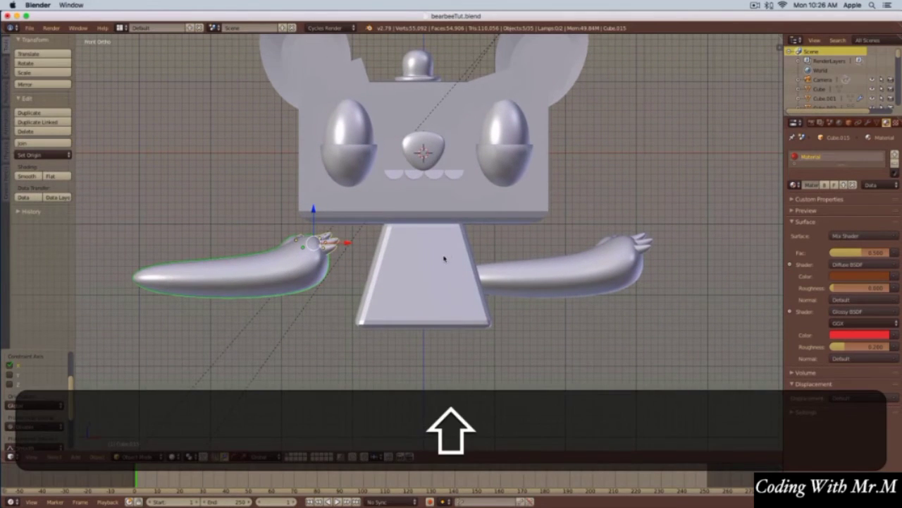
- Flip the duplicated arm and claws by scaling them by -1 along X
key("s")
key("x")
key("minus")
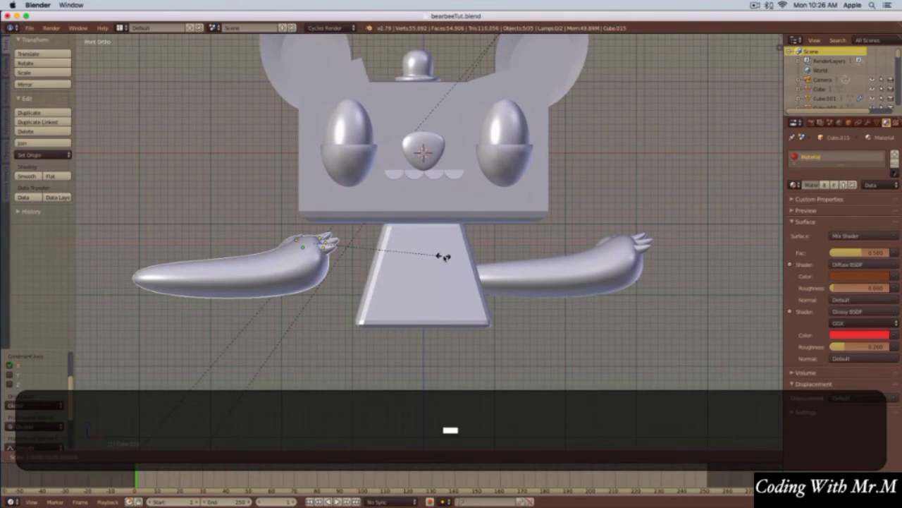
key("1")
key("Return")
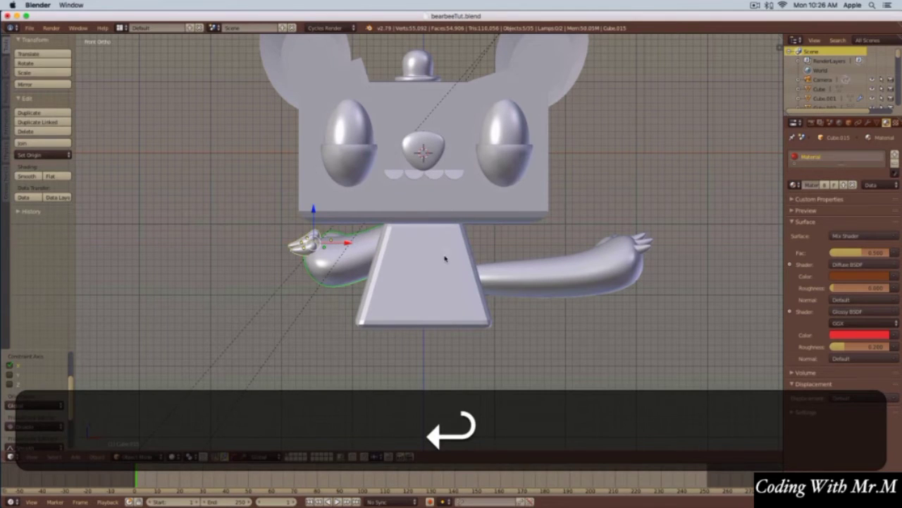
- Move the flipped arm outward along X and rotate it so it lies nearly level with its claws outward
left_click_drag(347, 244, 191, 253)
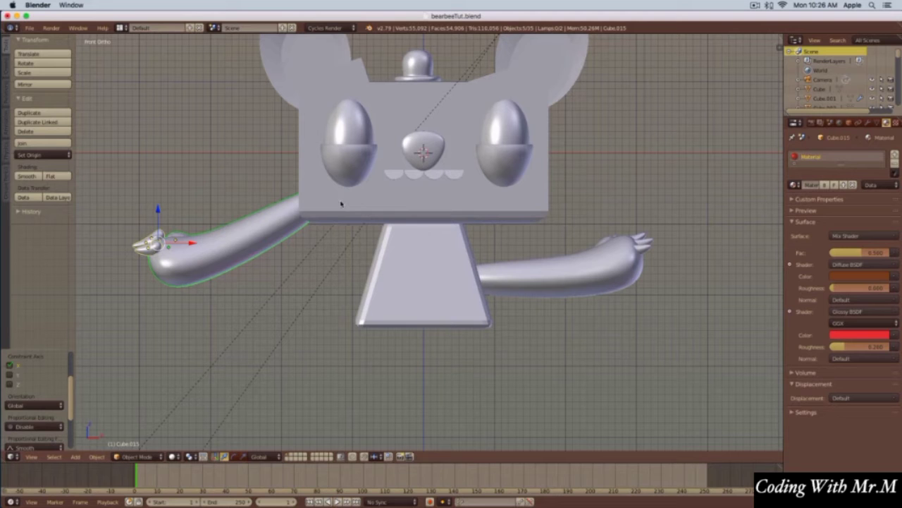
key("r")
left_click(253, 272)
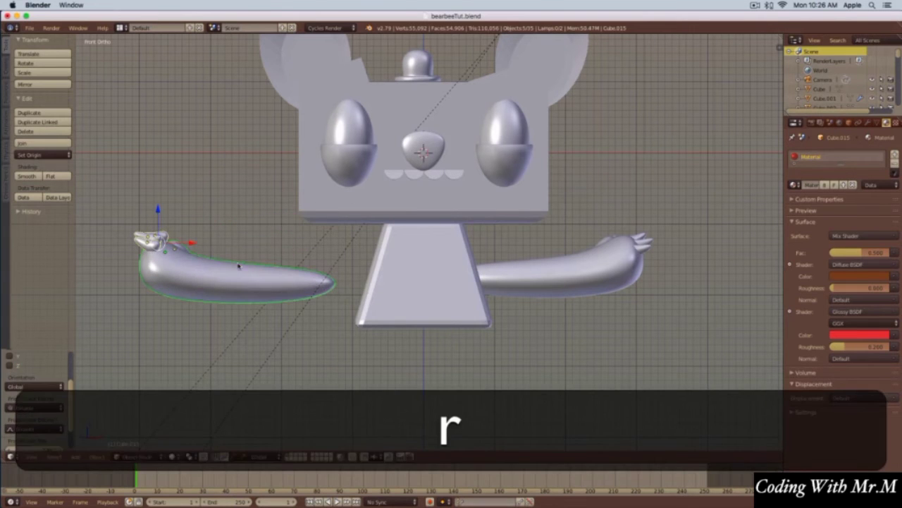
- Move the two outer finger claws of the copied hand along Z and X to the fingertips, and rotate one to point outward
middle_click_drag(214, 232, 385, 122)
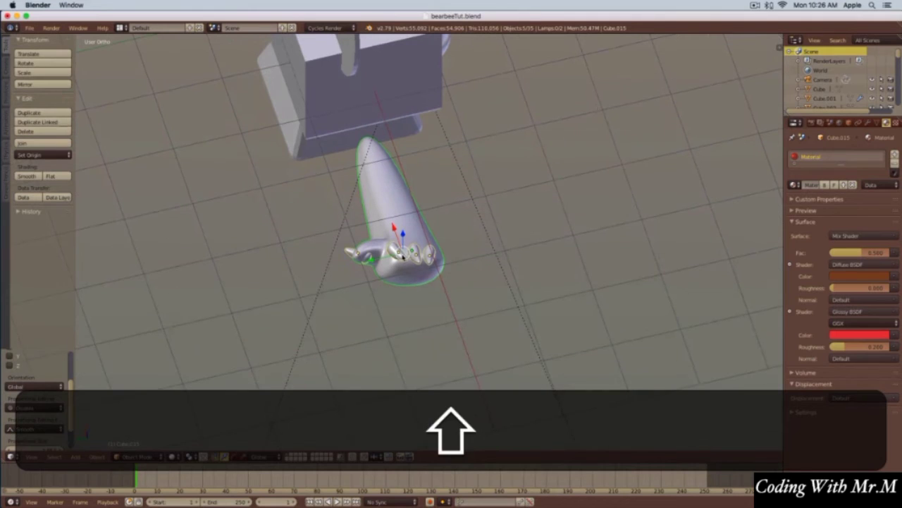
right_click(413, 257)
right_click(429, 260)
right_click(399, 252, "shift")
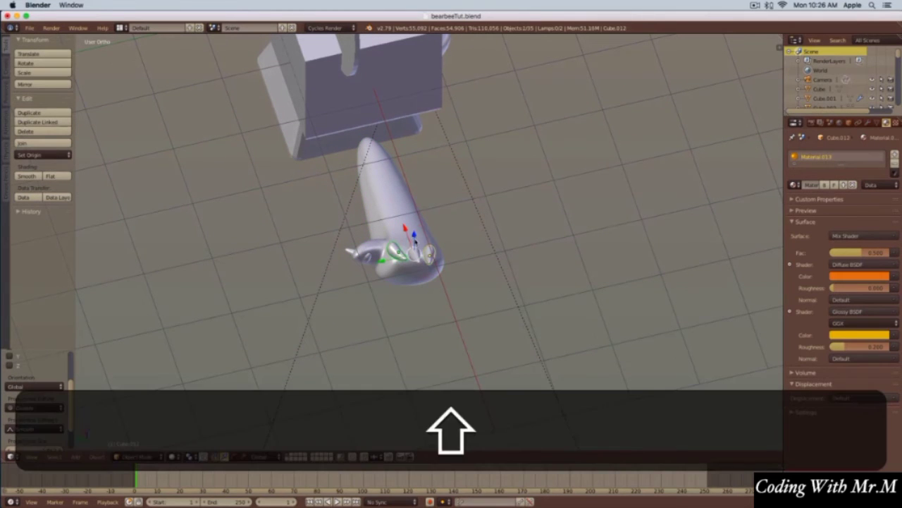
key("g")
key("z")
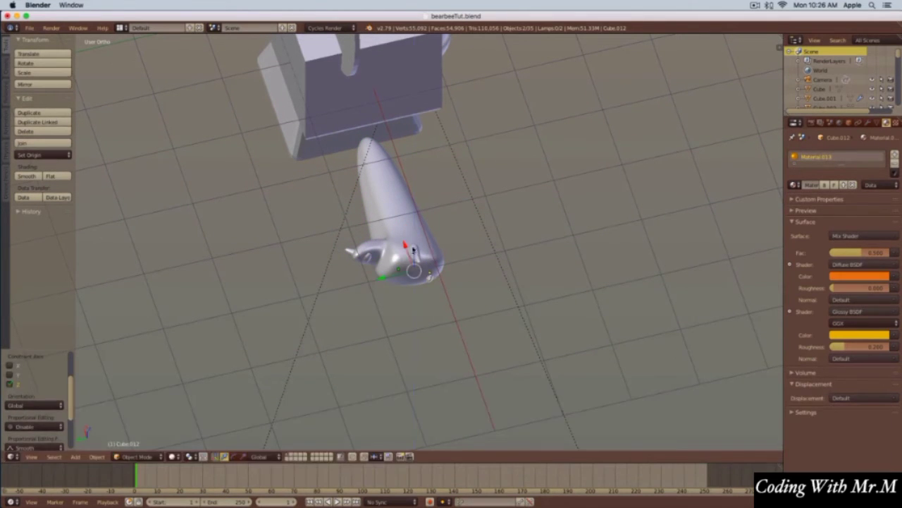
left_click(416, 281)
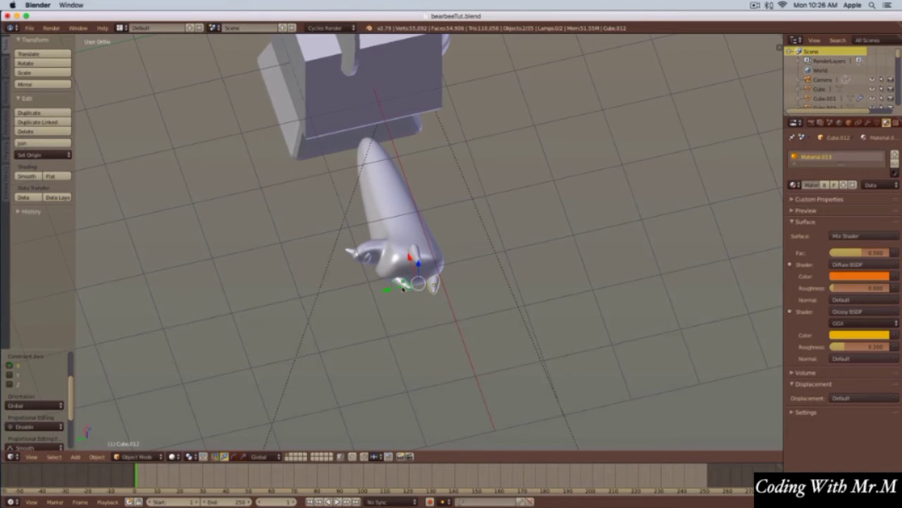
right_click(425, 294)
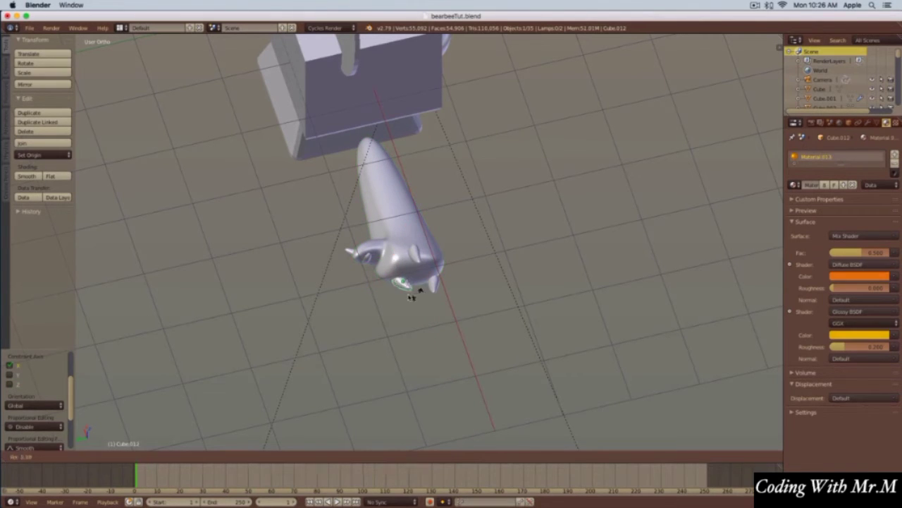
- Move the middle finger claw down along Z and outward so it sits between the two outer claws
right_click(403, 290)
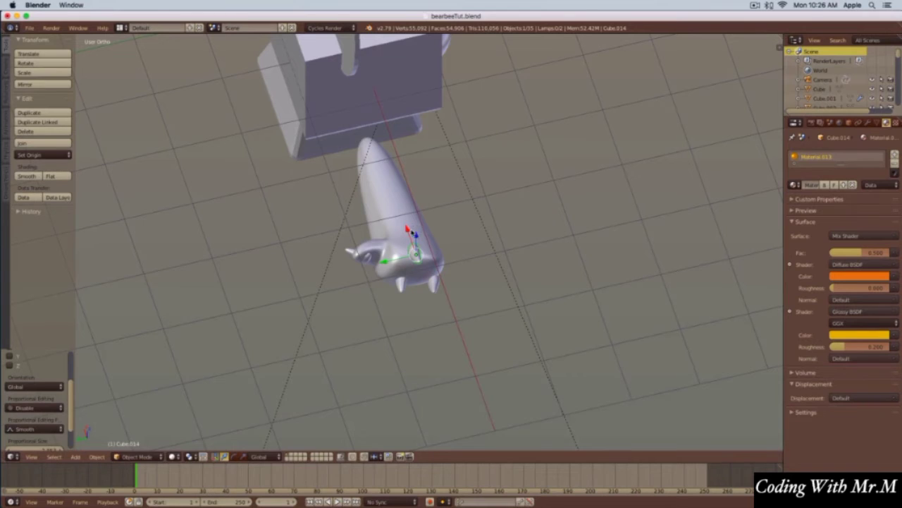
key("g")
key("z")
left_click_drag(418, 261, 409, 258)
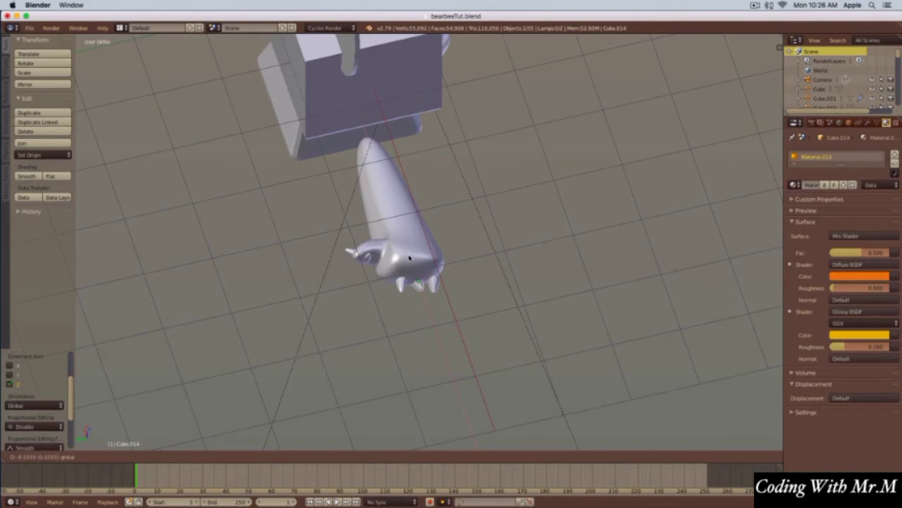
left_click(438, 276)
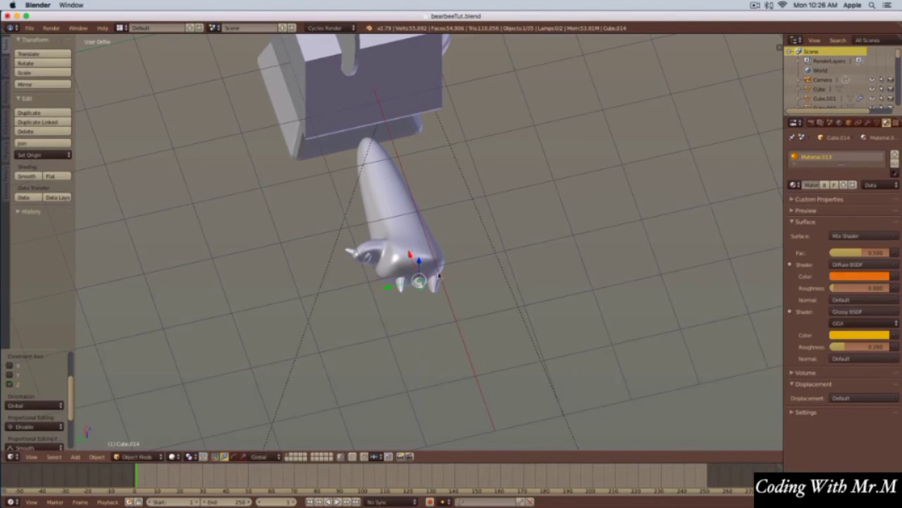
- Rotate the outer claw farthest from the thumb and shift it into line with the other finger claws
middle_click_drag(464, 287, 447, 307)
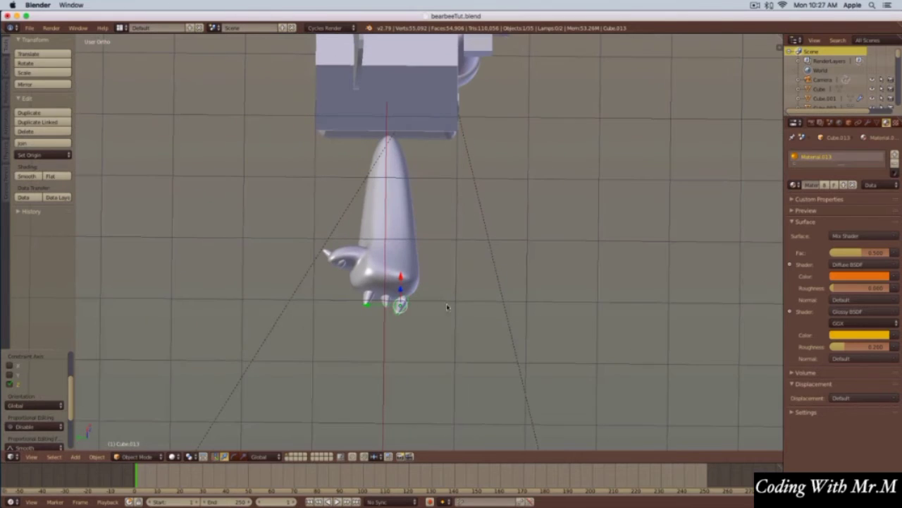
key("r")
left_click(434, 284)
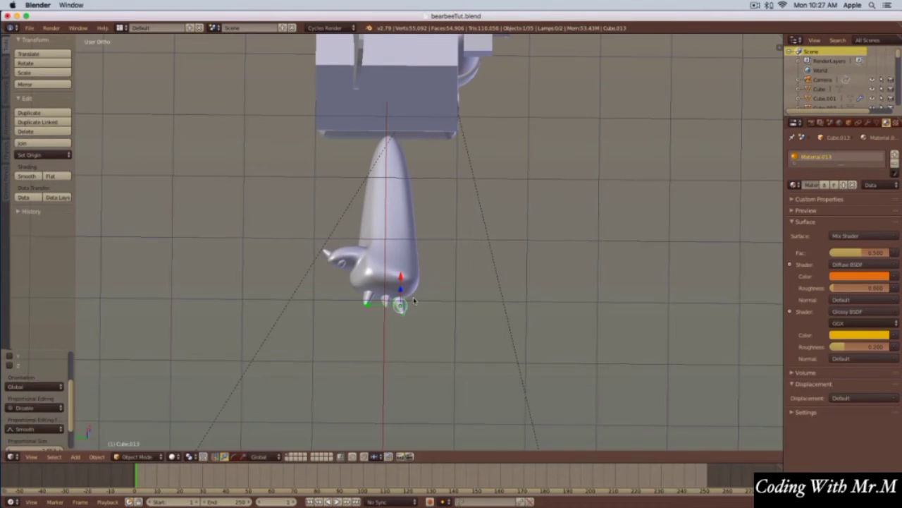
key("g")
left_click(419, 288)
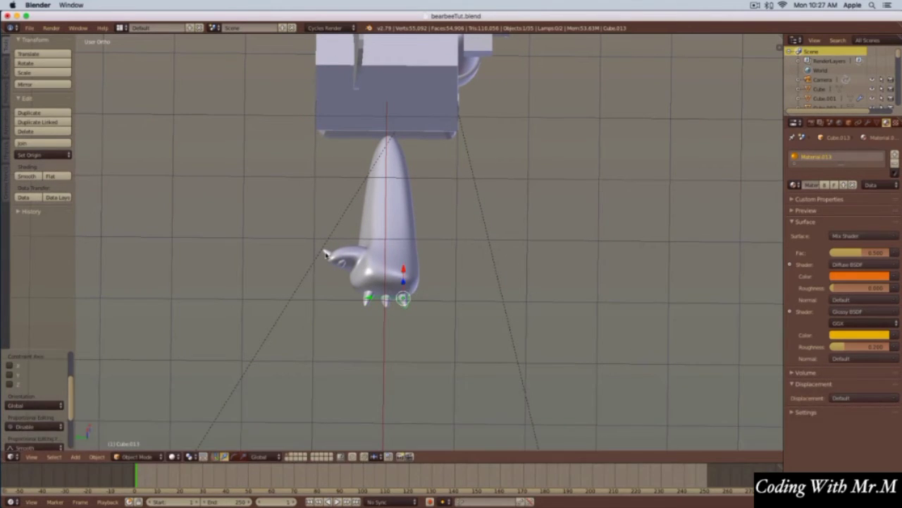
- Rotate the thumb claw from the side and back views and adjust its height so it sits on the thumb tip
key("r")
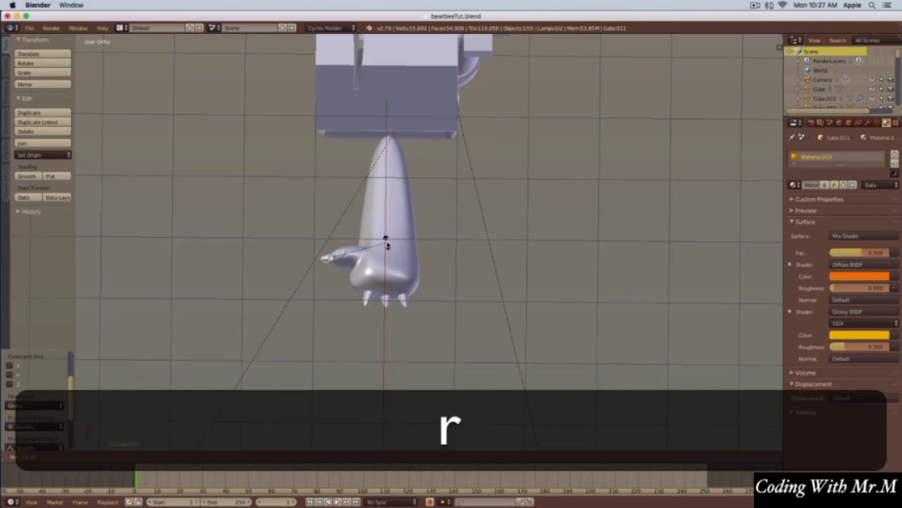
left_click(386, 244)
middle_click_drag(386, 245, 432, 238)
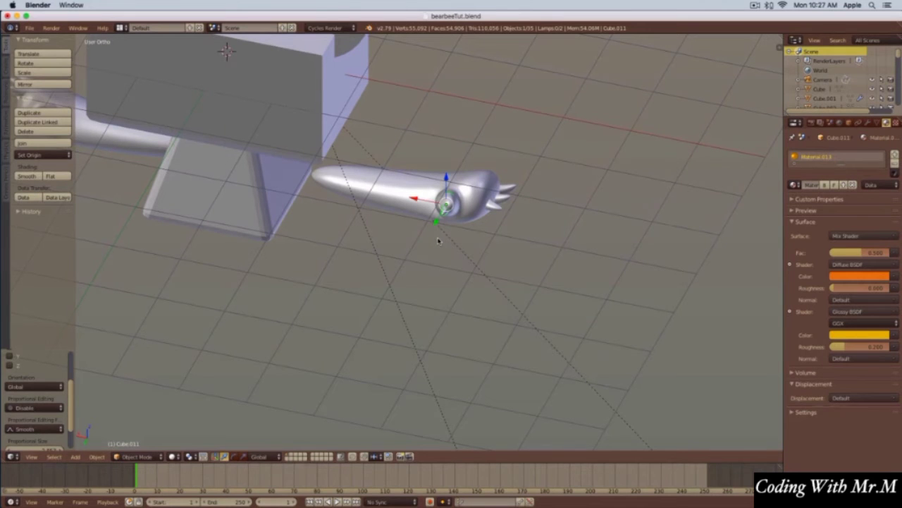
key("ctrl+1")
key("r")
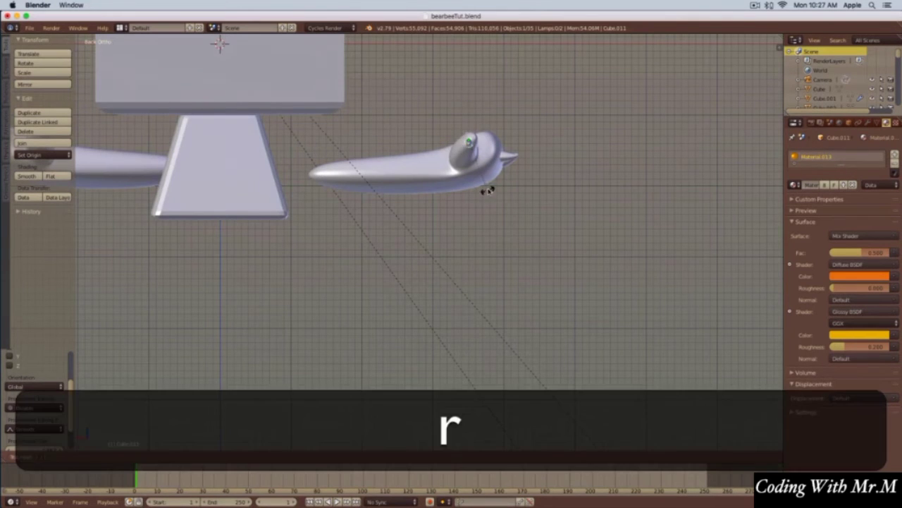
left_click(485, 162)
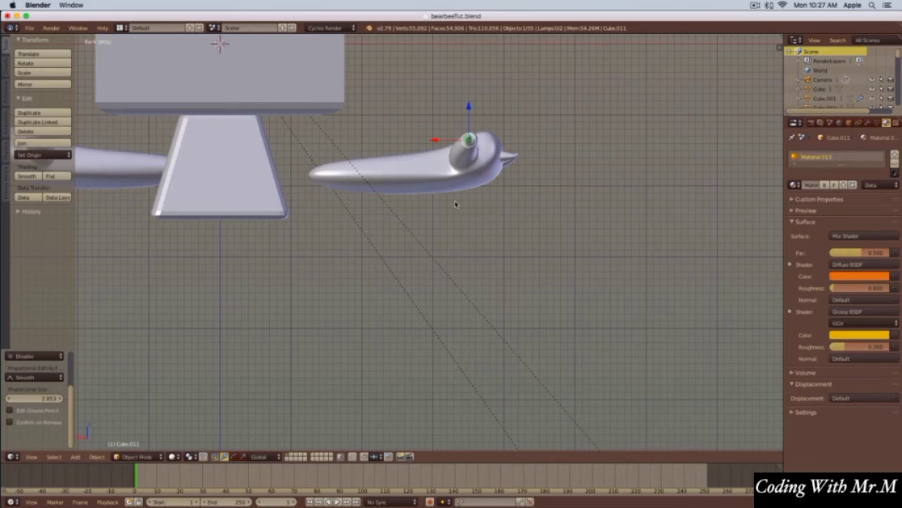
key("g")
left_click(496, 192)
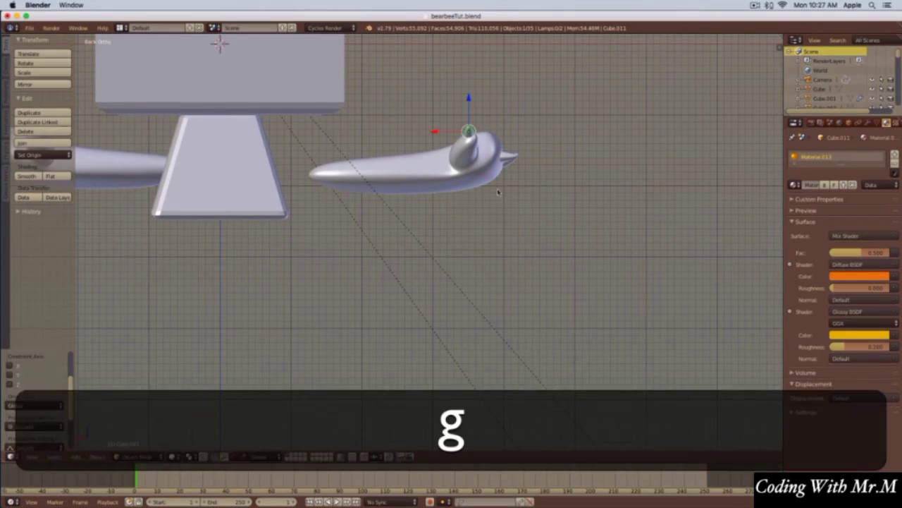
middle_click_drag(497, 192, 346, 200)
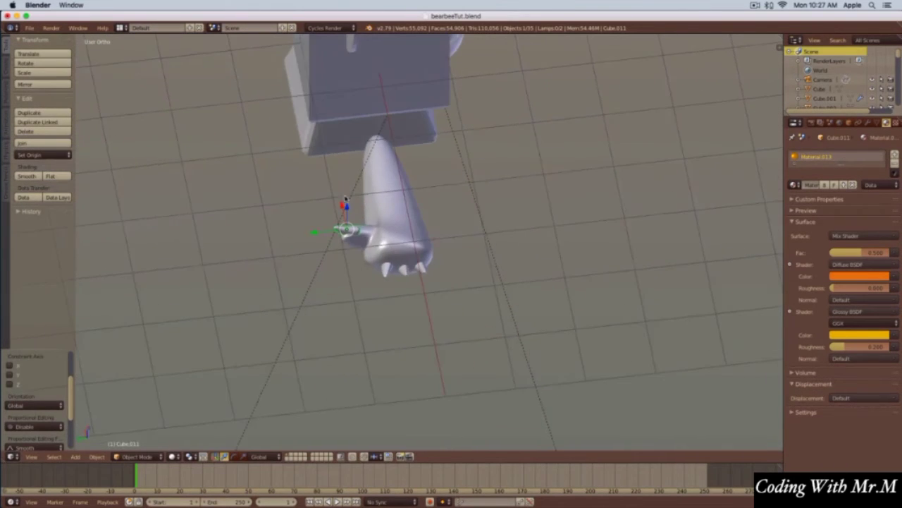
left_click_drag(348, 209, 348, 216)
- Select the thumb claw and all three finger claws of the copied hand together in the left orthographic view
middle_click_drag(426, 243, 360, 211)
right_click(295, 186, "shift")
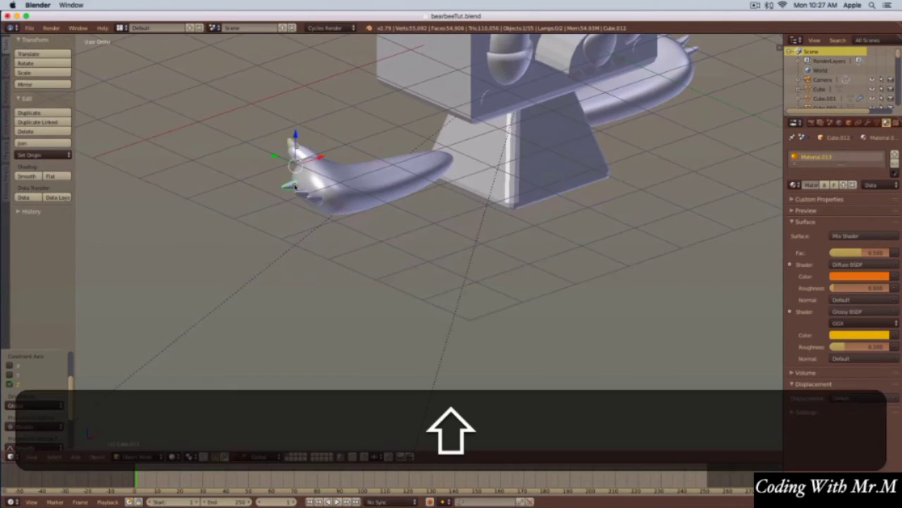
right_click(302, 196, "shift")
right_click(320, 201, "shift")
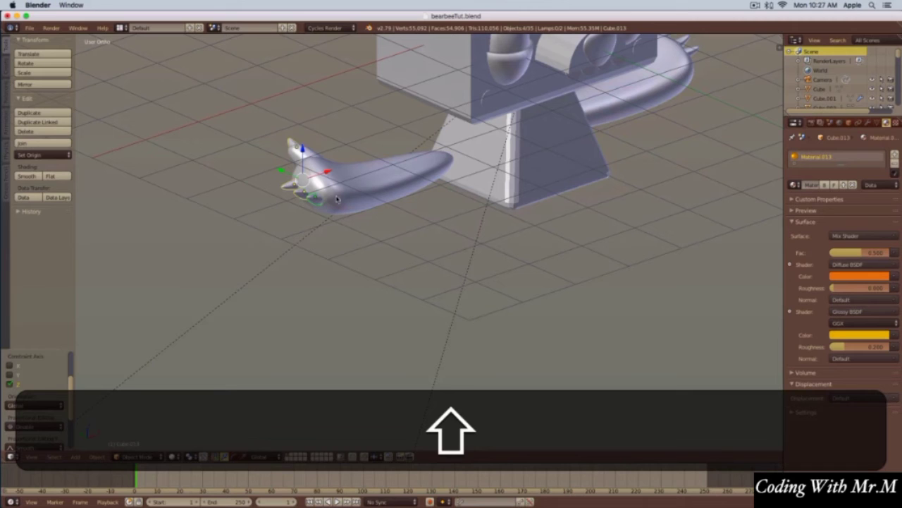
key("ctrl+KP_3")
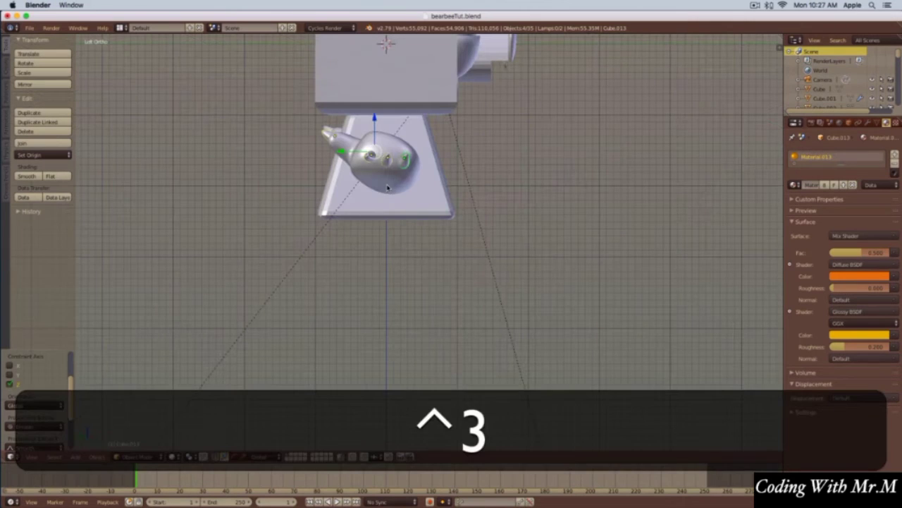
key("r")
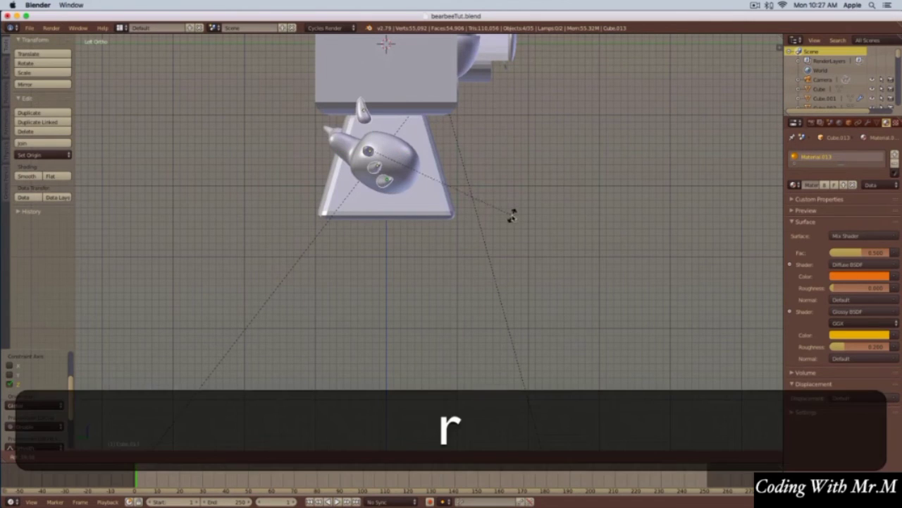
key("super+z")
key("super+shift+z")
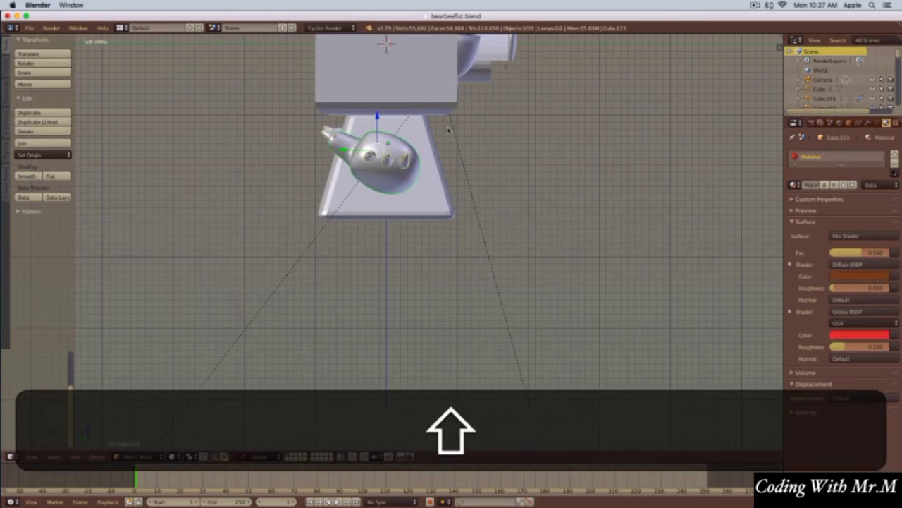
- Rotate the copied arm with its claws about 137° in left view, and move the group in front view until its shoulder meets the torso
key("r")
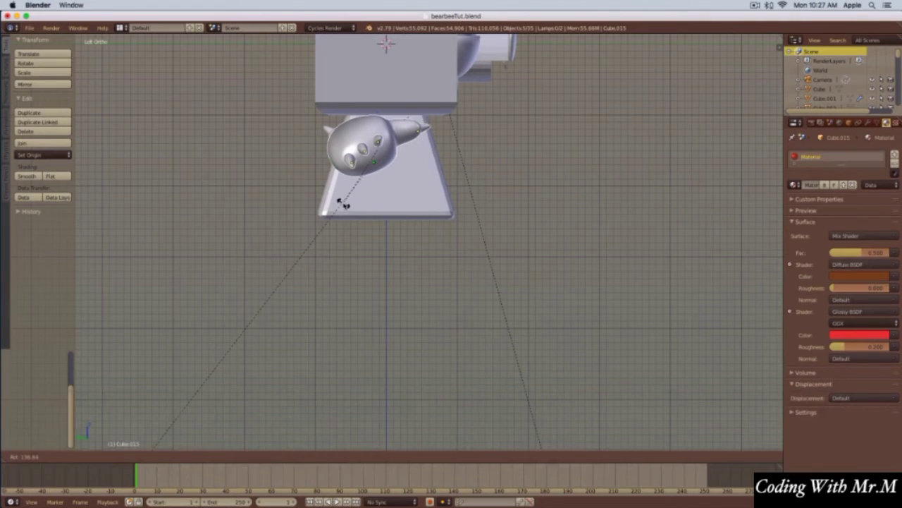
left_click(342, 202)
middle_click_drag(529, 144, 443, 150)
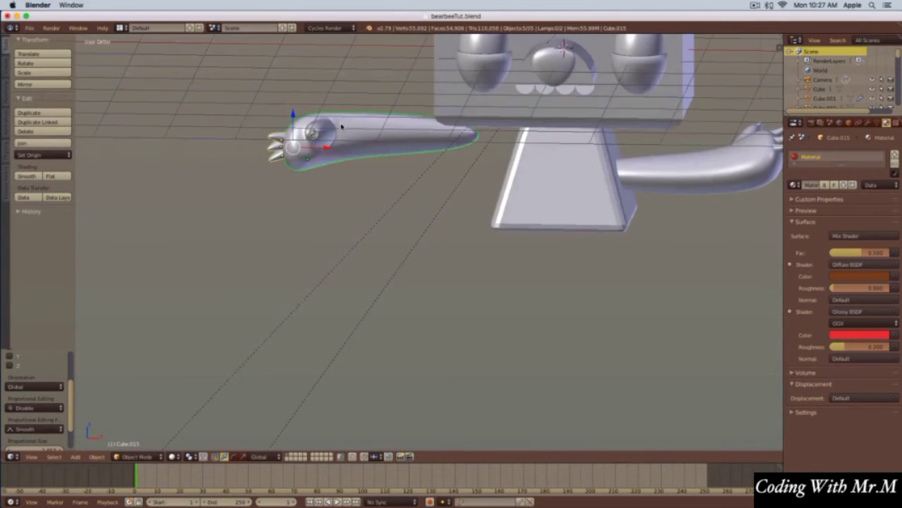
key("1")
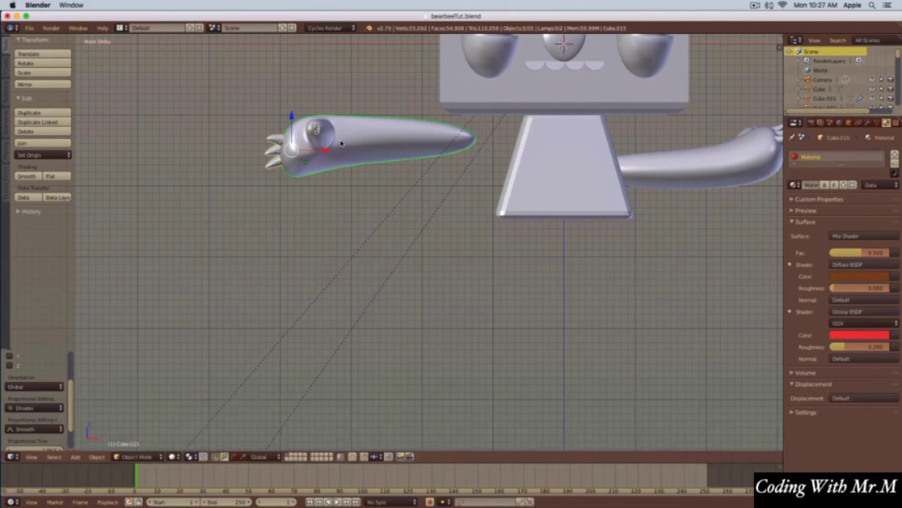
key("g")
left_click(445, 173)
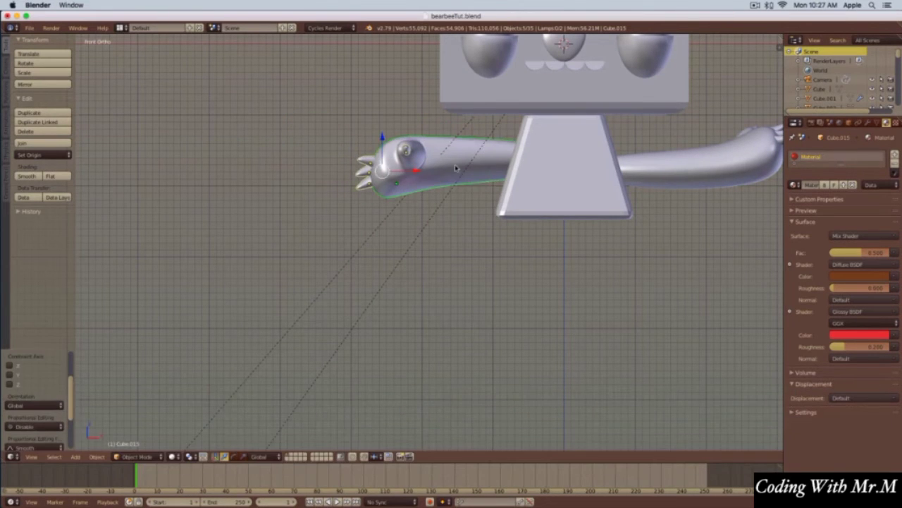
middle_click_drag(444, 173, 512, 184)
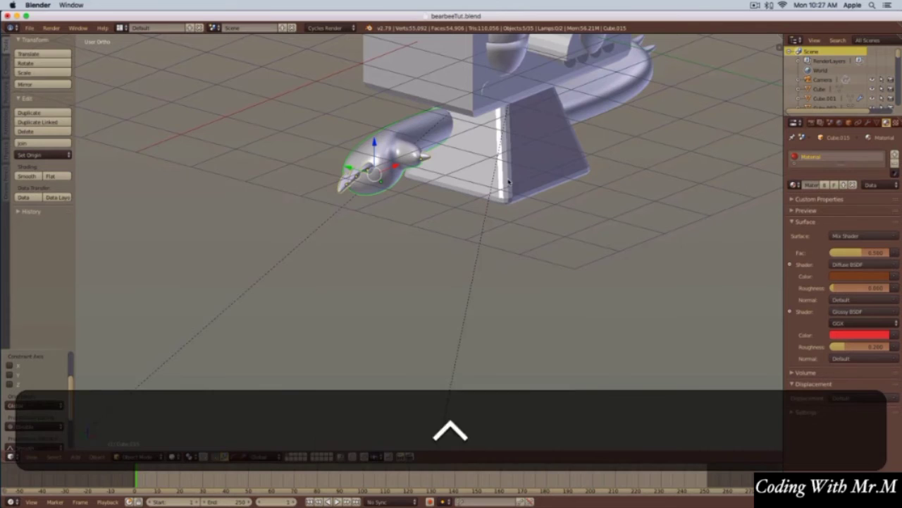
- Rotate the copied clawed arm about 90° in top view so its claws face the front, and move it forward beside the body
key("ctrl+3")
key("g")
left_click(421, 164)
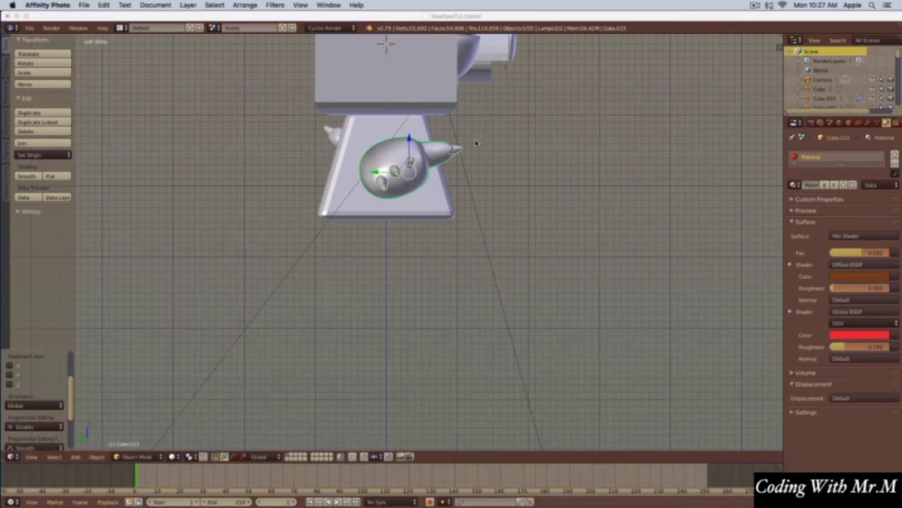
key("7")
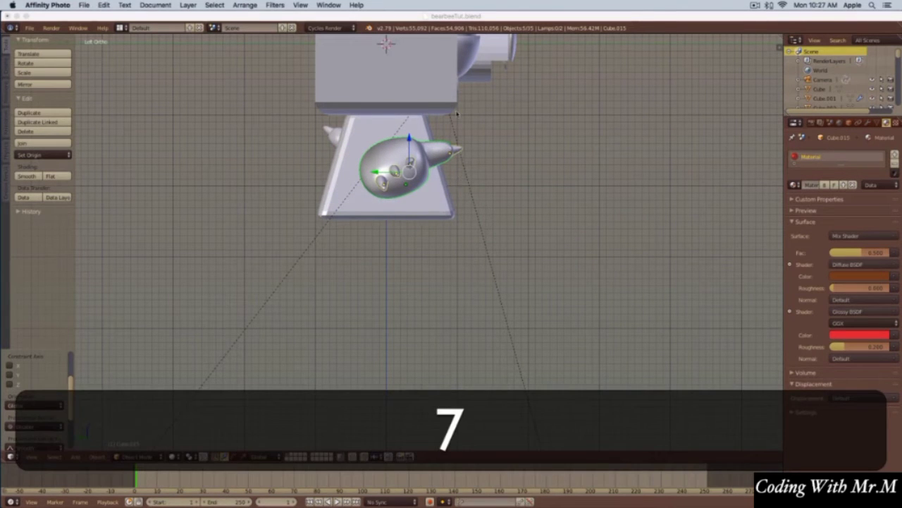
left_click(425, 16)
key("7")
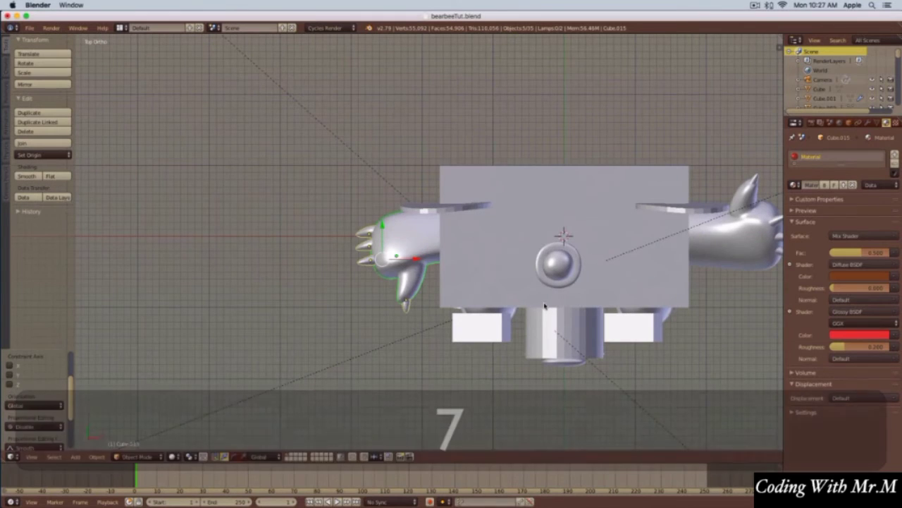
key("r")
left_click(362, 126)
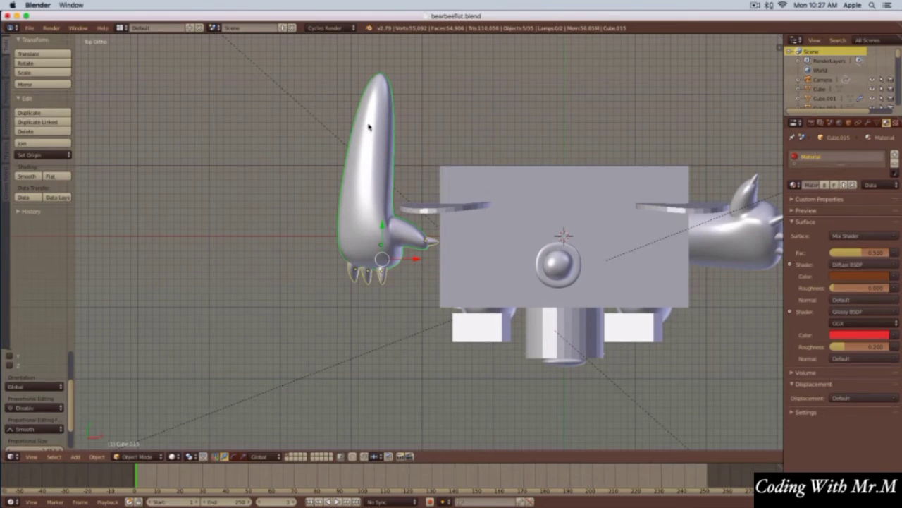
key("g")
left_click(449, 269)
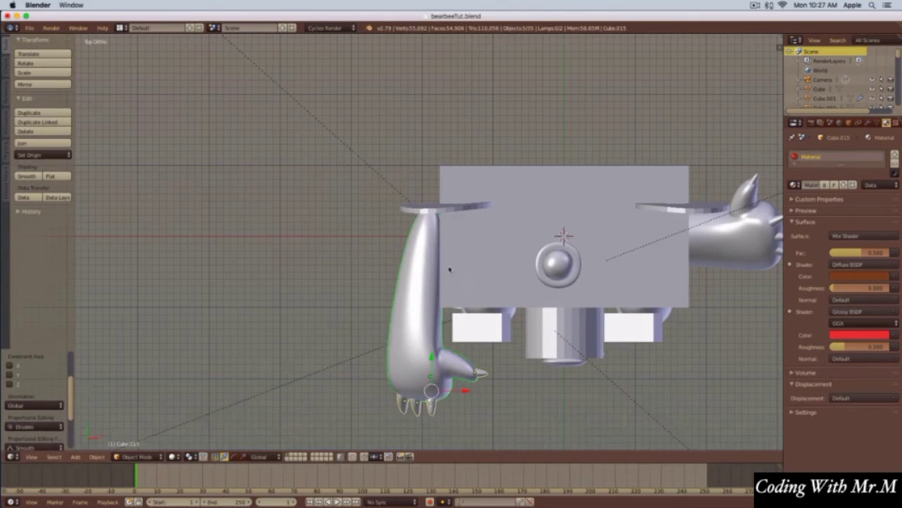
- Move the copied arm along X toward the torso, and shift the vertices at its shoulder end along X into the torso's side
key("1")
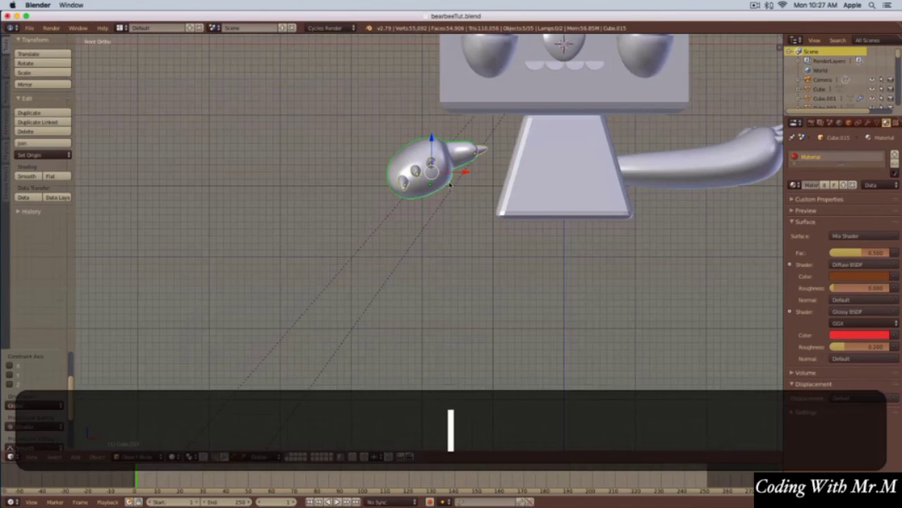
left_click_drag(461, 173, 518, 226)
middle_click_drag(542, 207, 504, 255)
key("Tab")
right_click(312, 160)
left_click_drag(283, 159, 247, 154)
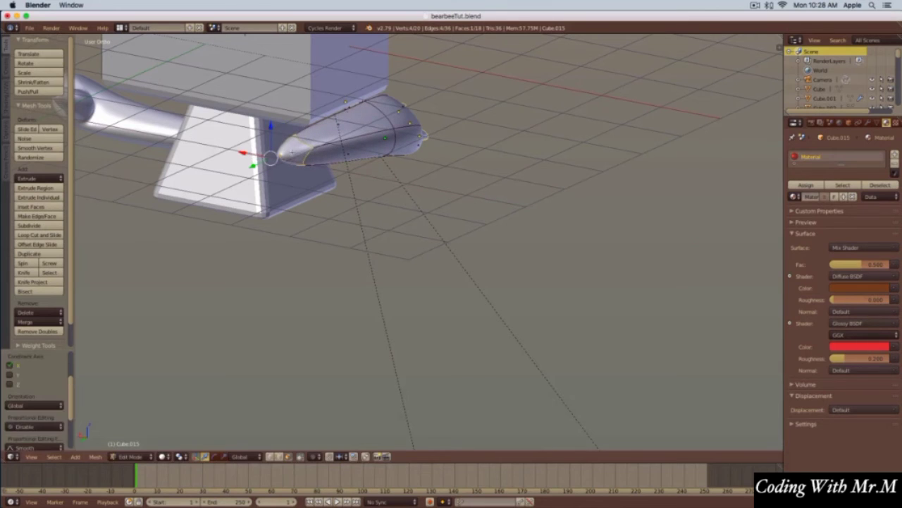
- Add an edge loop around the middle of the copied arm and move the loop to bend the arm at the elbow
key("ctrl+r")
left_click(351, 141)
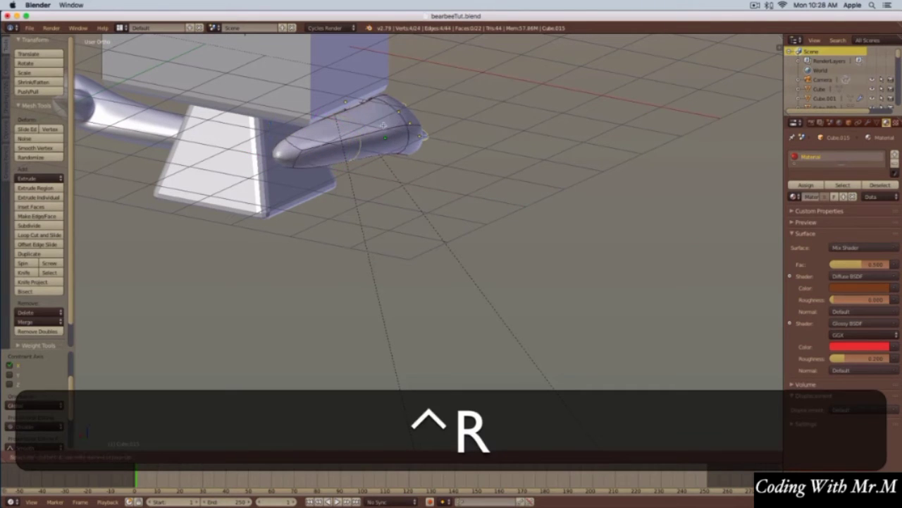
left_click(354, 134)
left_click_drag(325, 129, 360, 106)
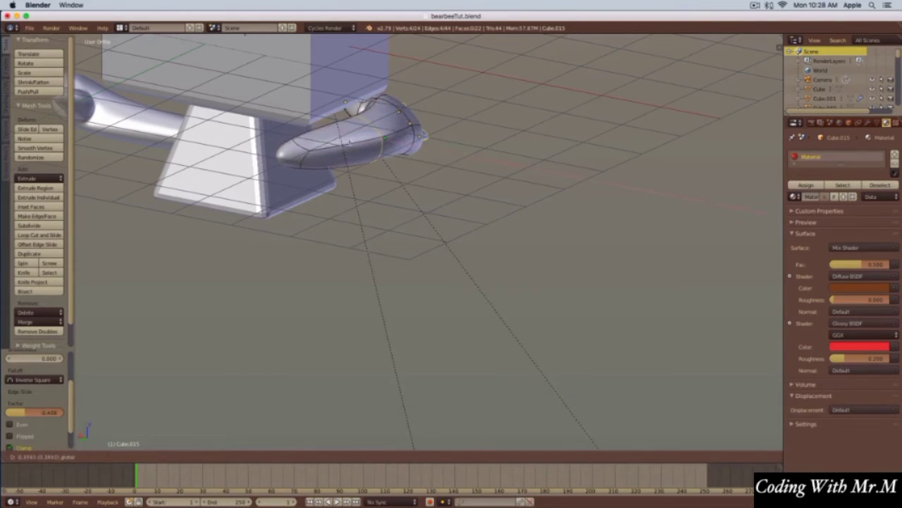
- Examine the bear with both arms in the rendered viewport preview, and return to solid shading
mouse_move(437, 181)
middle_mouse_down()
mouse_move(409, 192)
mouse_move(355, 190)
mouse_move(352, 175)
mouse_move(332, 171)
middle_mouse_up()
key("shift+z")
middle_click_drag(525, 181, 398, 306, "shift")
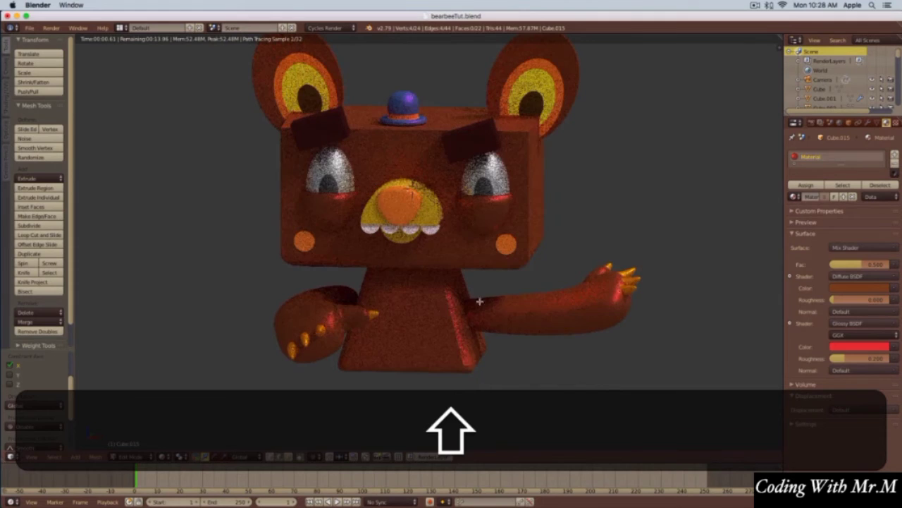
middle_click_drag(498, 276, 495, 281, "shift")
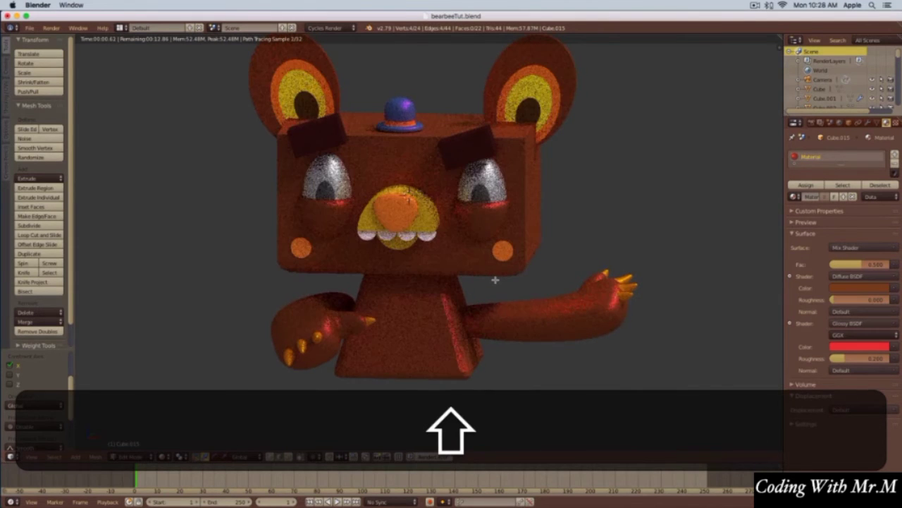
middle_click_drag(493, 280, 490, 290, "shift")
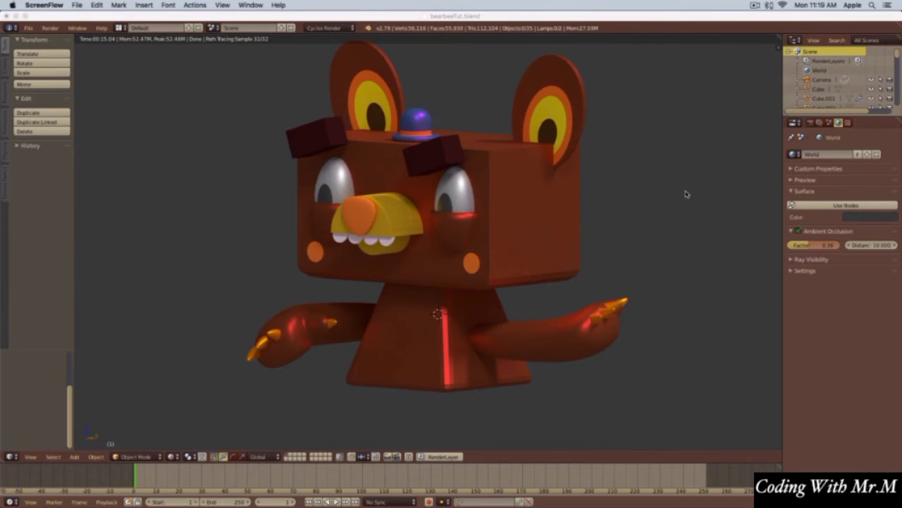
left_click(545, 20)
key("shift+z")
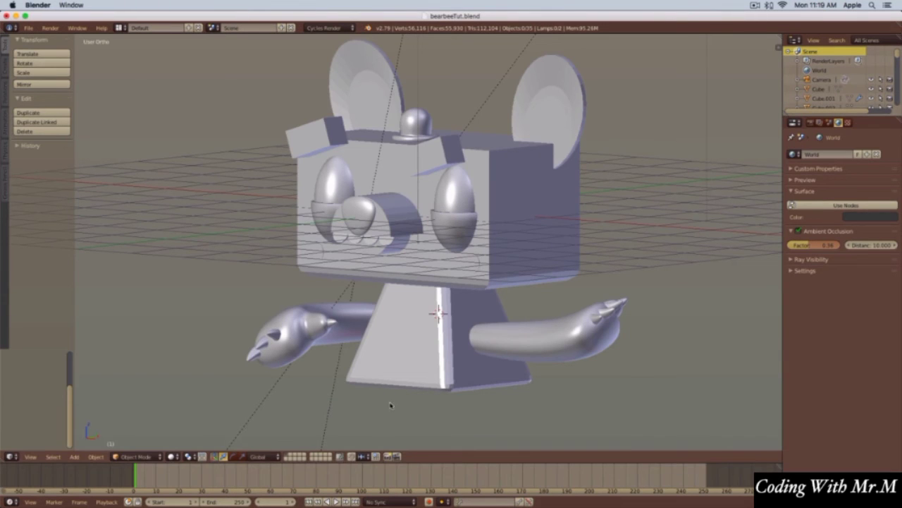
- Add a cylinder at the torso's centre in front view and align it to the view
middle_click_drag(454, 367, 508, 331, "shift")
right_click(422, 356)
key("shift")
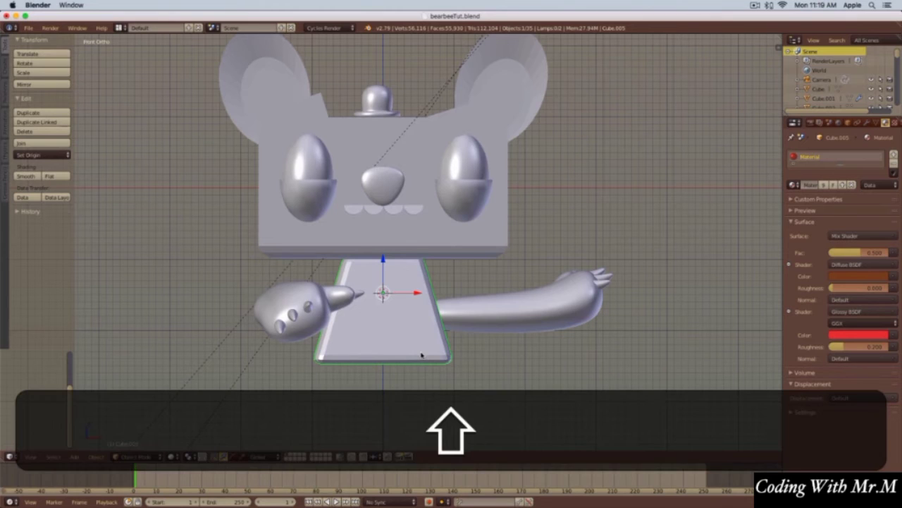
key("shift+a")
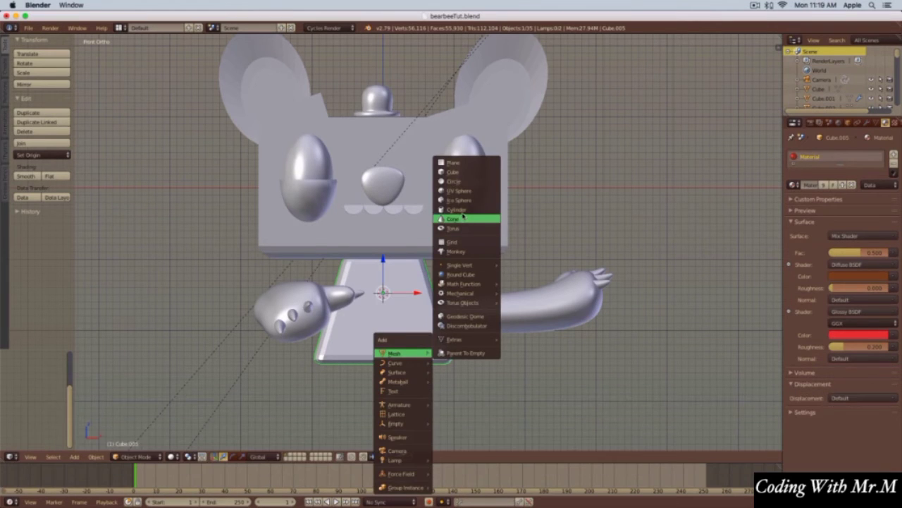
left_click(465, 223)
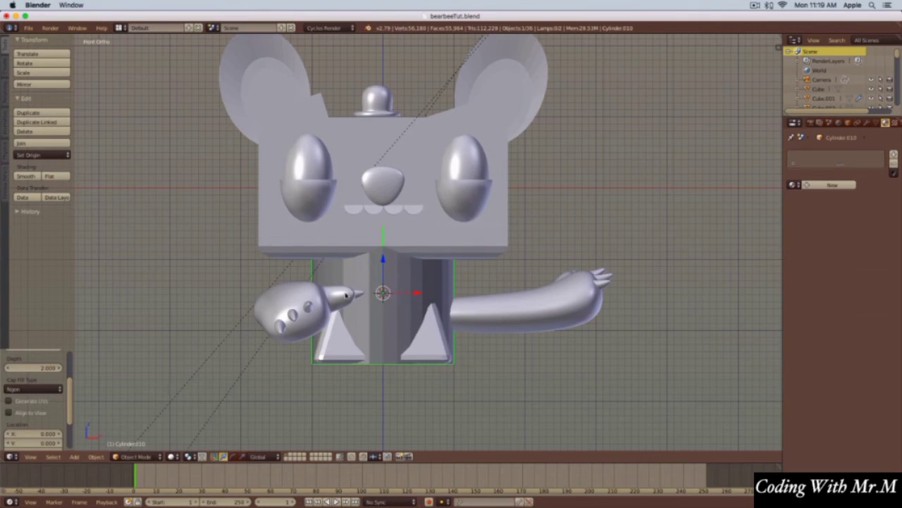
left_click(9, 413)
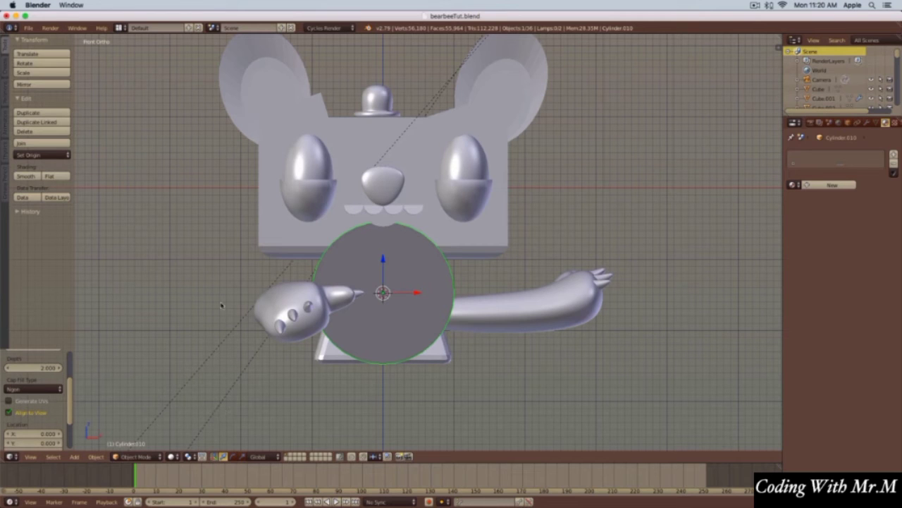
- Move the cylinder along Y out in front of the torso in right view, and scale it down uniformly to about 0.3
key("3")
left_click_drag(576, 295, 386, 301)
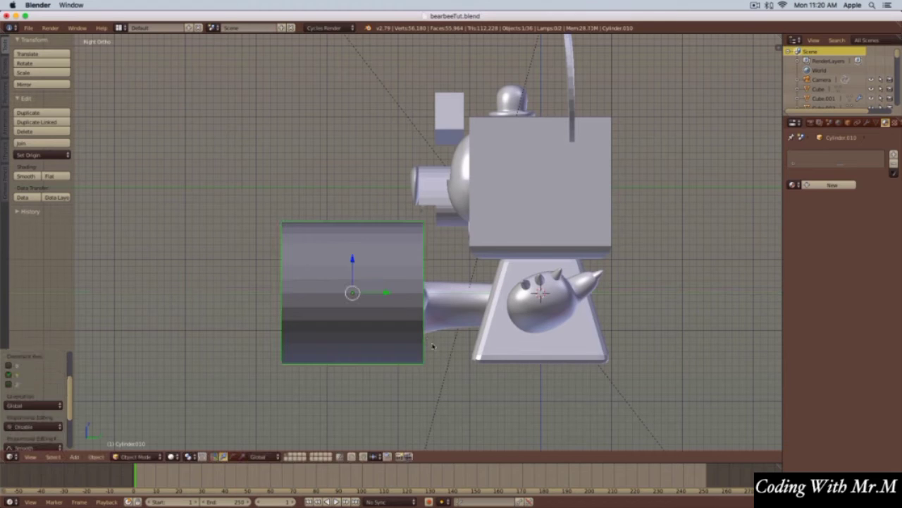
key("s")
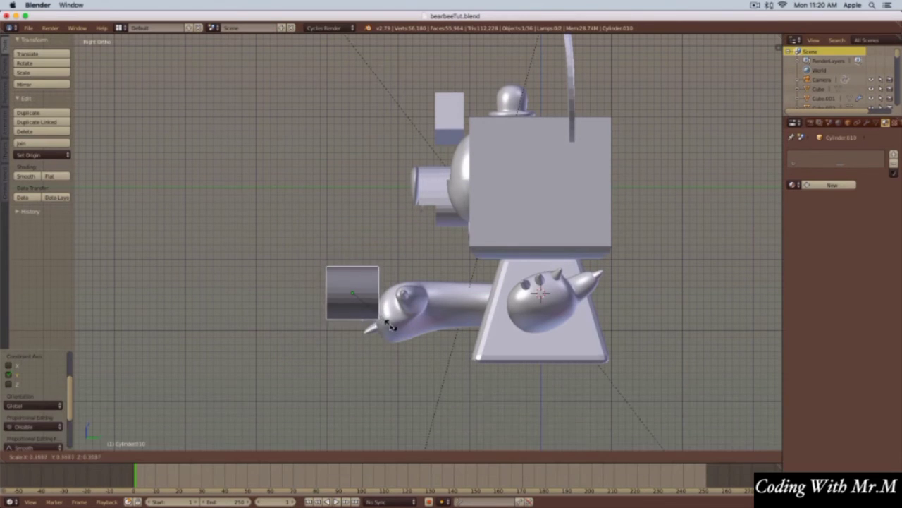
left_click(381, 321)
middle_click_drag(366, 339, 366, 337)
- Stretch the cylinder along the Y axis to about 2.2 times its length in right view
key("3")
key("s")
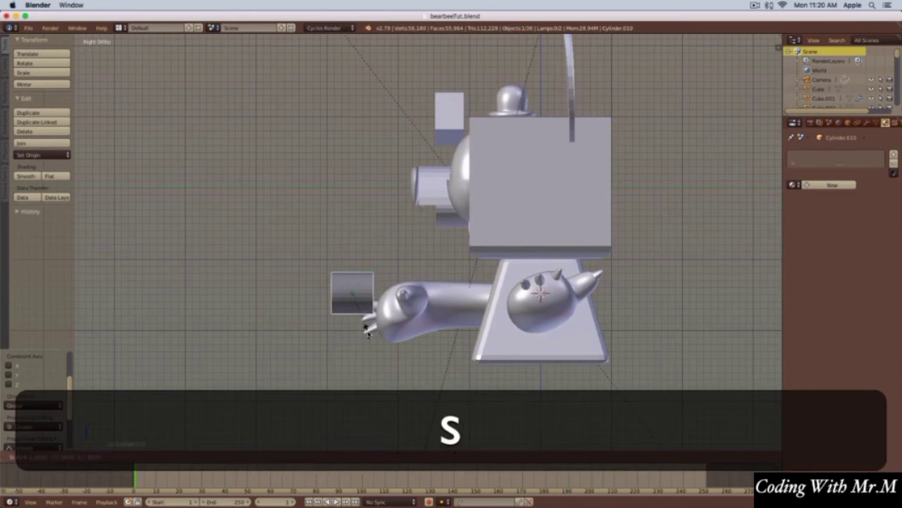
key("y")
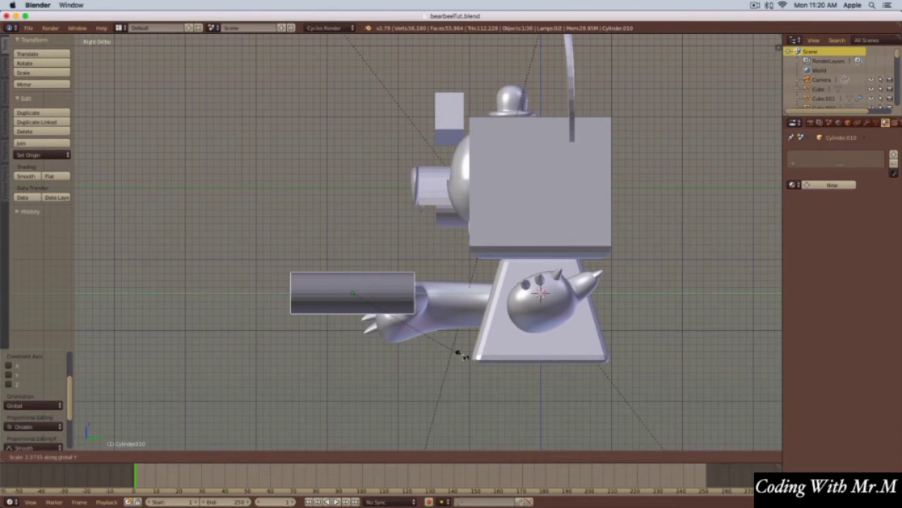
left_click(423, 351)
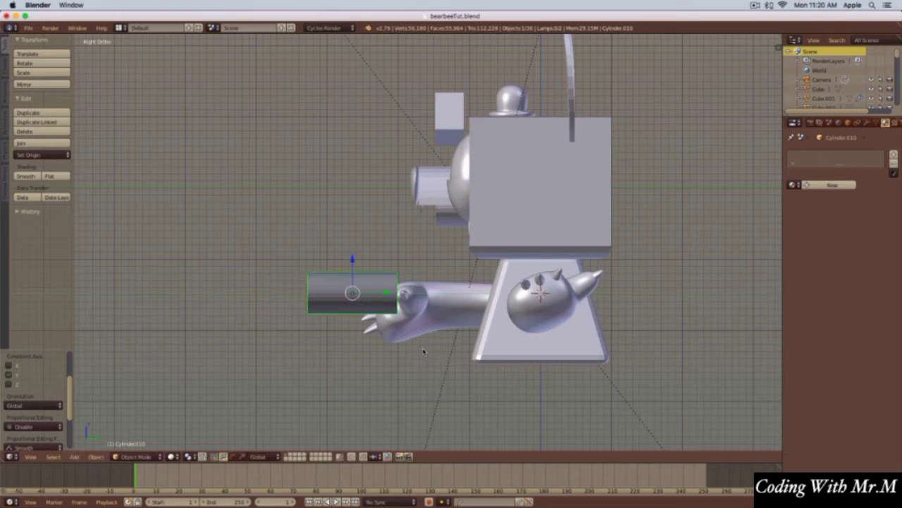
- Select the cylinder's front end face, extrude it slightly forward, and scale the extruded face up into a flared rim
key("Tab")
middle_click_drag(298, 322, 327, 323)
key("ctrl+Tab")
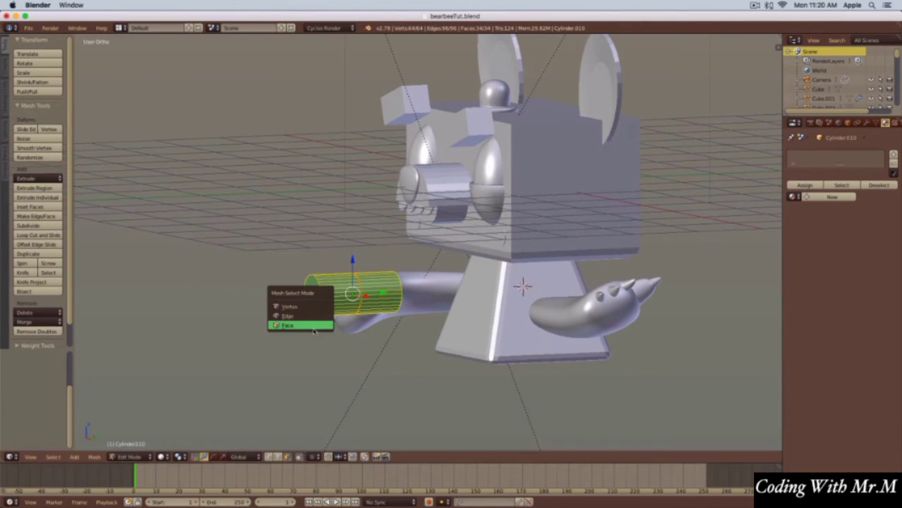
left_click(310, 325)
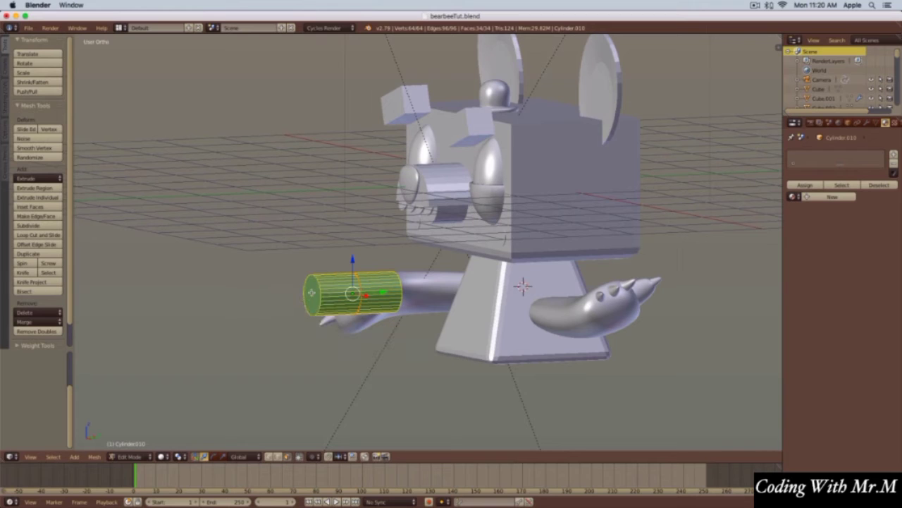
right_click(313, 293)
middle_click_drag(328, 297, 323, 299)
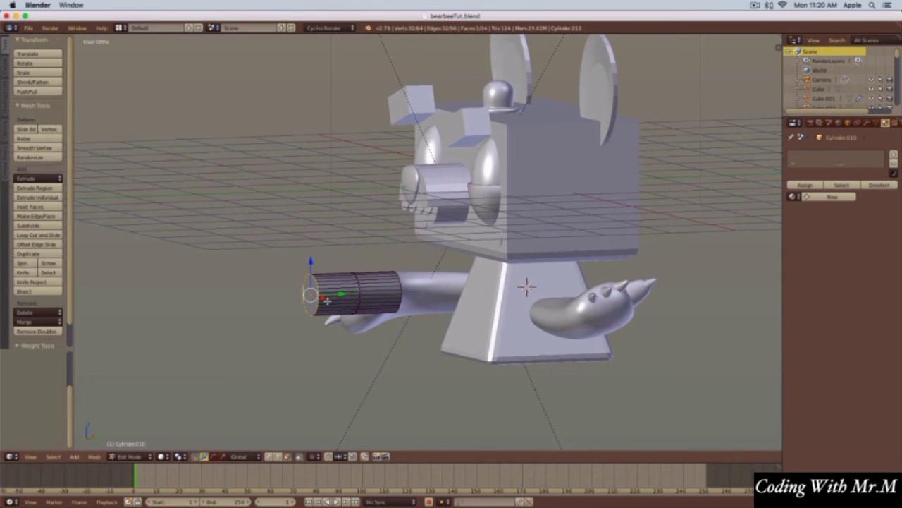
key("e")
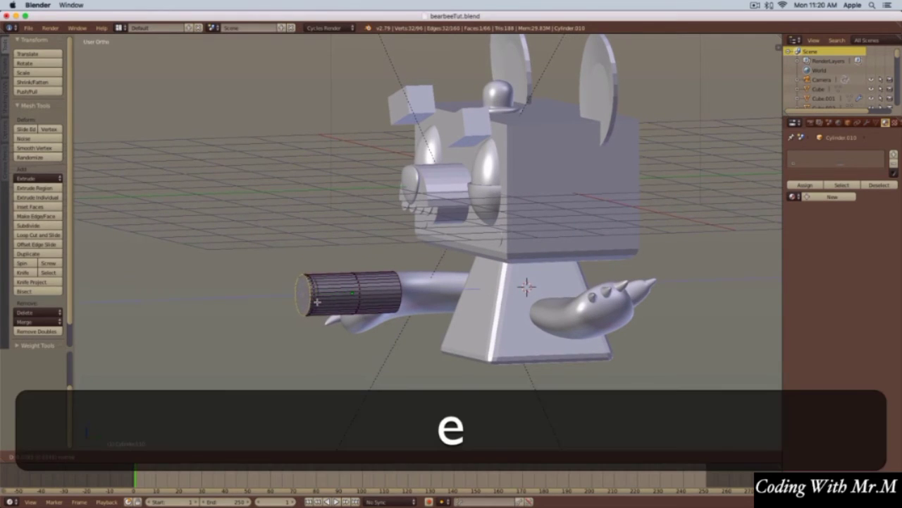
left_click(316, 302)
middle_click_drag(317, 302, 356, 301)
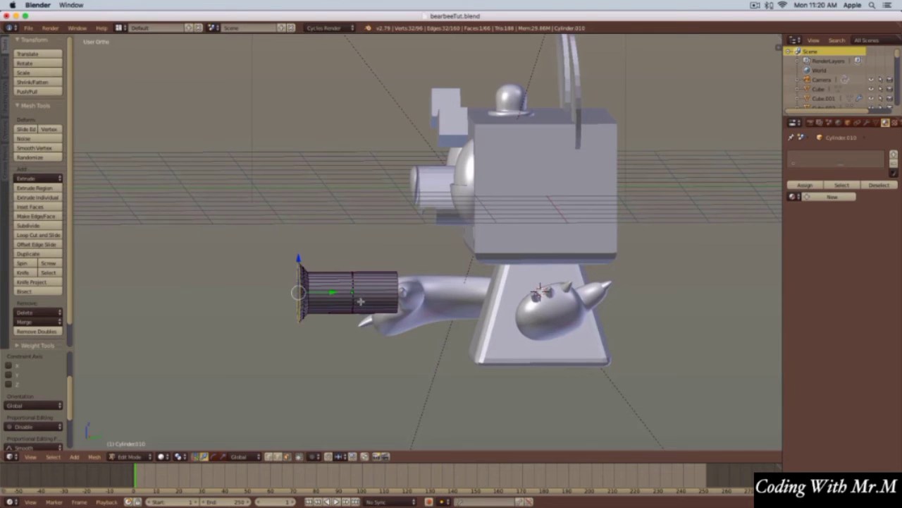
- Add an edge loop around the middle of the cylinder and raise it along Z to bend the leg at the knee
key("ctrl+r")
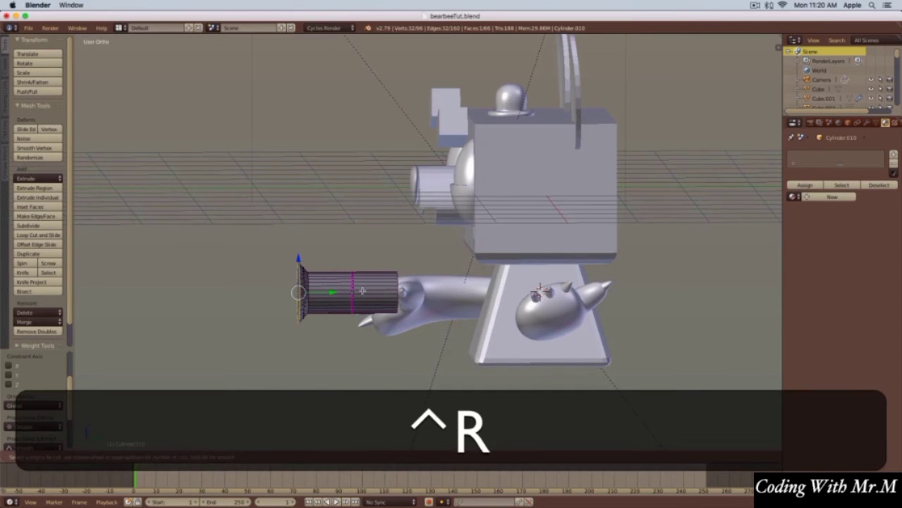
left_click(361, 290)
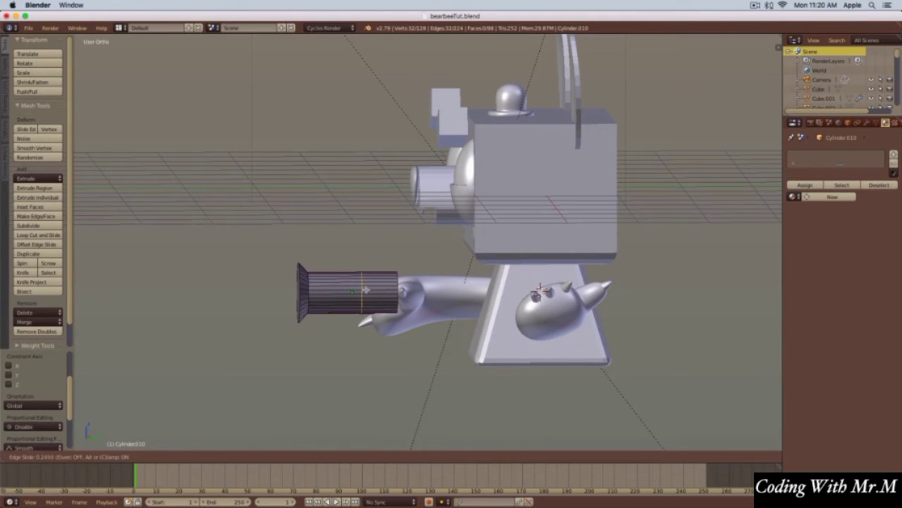
left_click(365, 289)
left_click_drag(360, 261, 360, 251)
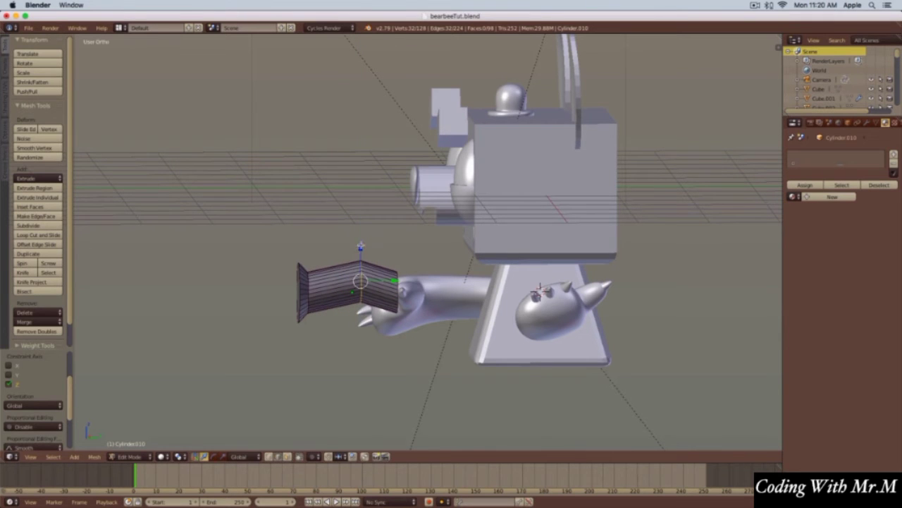
- Leave mesh editing and assign the existing brown material named Material to the bent cylinder
mouse_move(423, 282)
middle_mouse_down()
mouse_move(451, 268)
mouse_move(455, 240)
mouse_move(423, 271)
mouse_move(427, 282)
middle_mouse_up()
mouse_move(540, 291)
middle_mouse_down()
mouse_move(534, 286)
mouse_move(531, 296)
mouse_move(535, 286)
middle_mouse_up()
key("Tab")
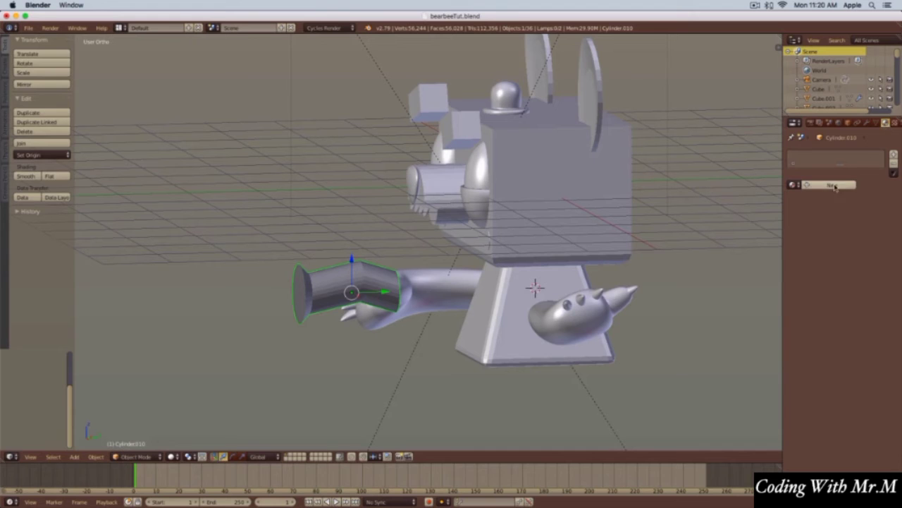
left_click(793, 184)
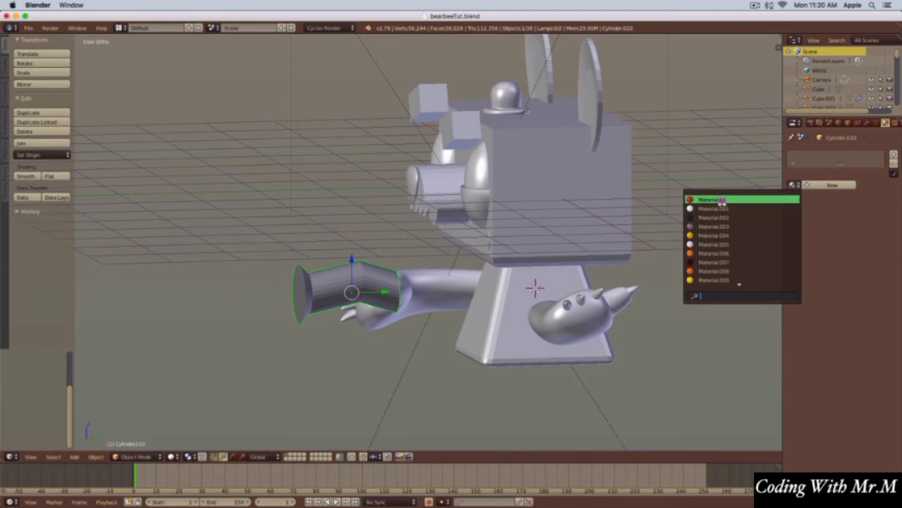
left_click(720, 200)
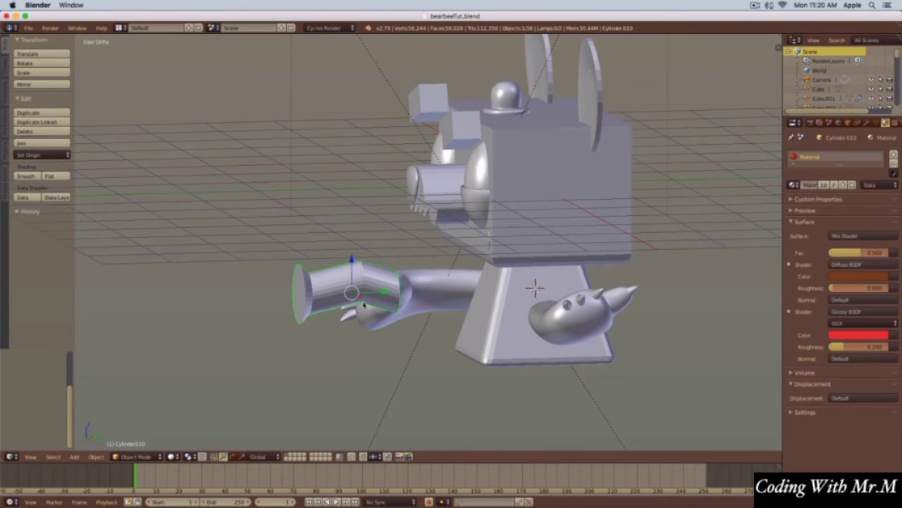
- Move the bent leg back along Y into the torso in right view, and lower it along Z to the torso's base
key("KP_3")
left_click_drag(379, 292, 476, 317)
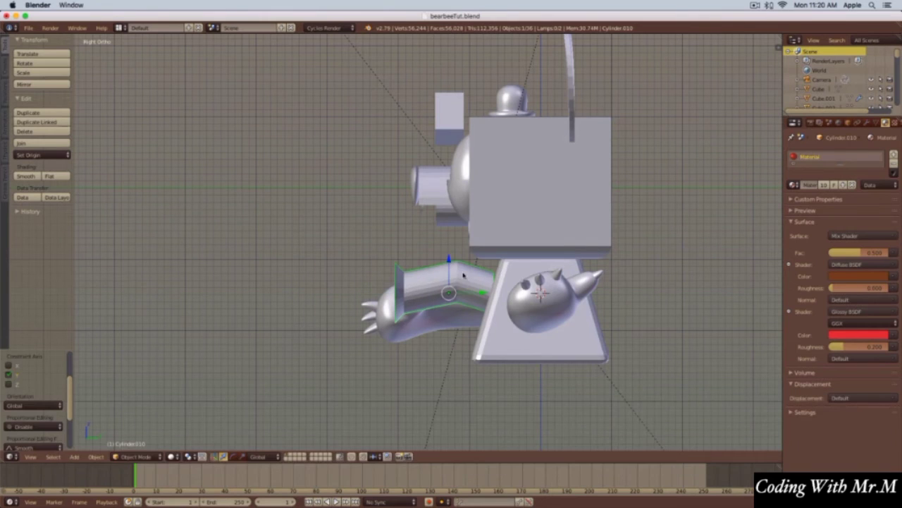
left_click_drag(453, 266, 456, 316)
middle_click_drag(456, 315, 489, 322)
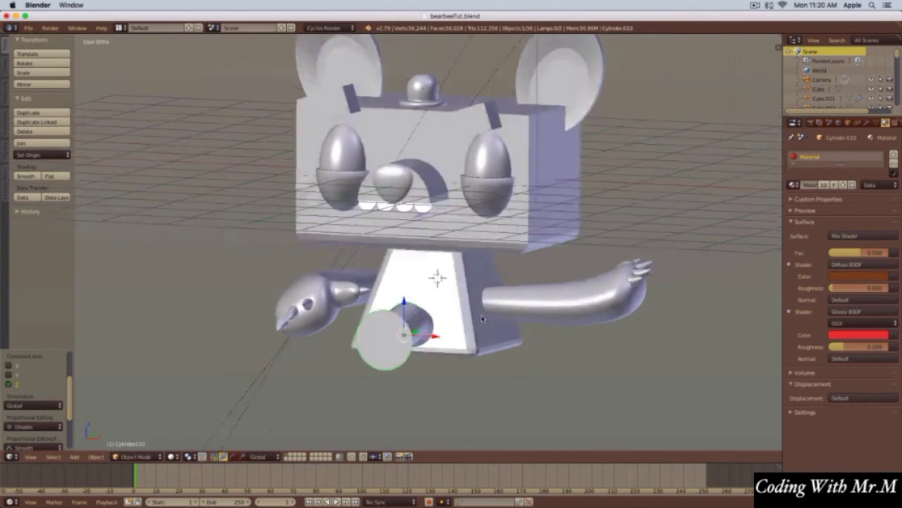
- Shift the leg along X at the torso's base in front view, and pull its front end face forward along Y
key("KP_1")
left_click_drag(418, 344, 446, 346)
mouse_move(446, 347)
middle_mouse_down()
mouse_move(460, 331)
mouse_move(389, 320)
middle_mouse_up()
key("shift+z")
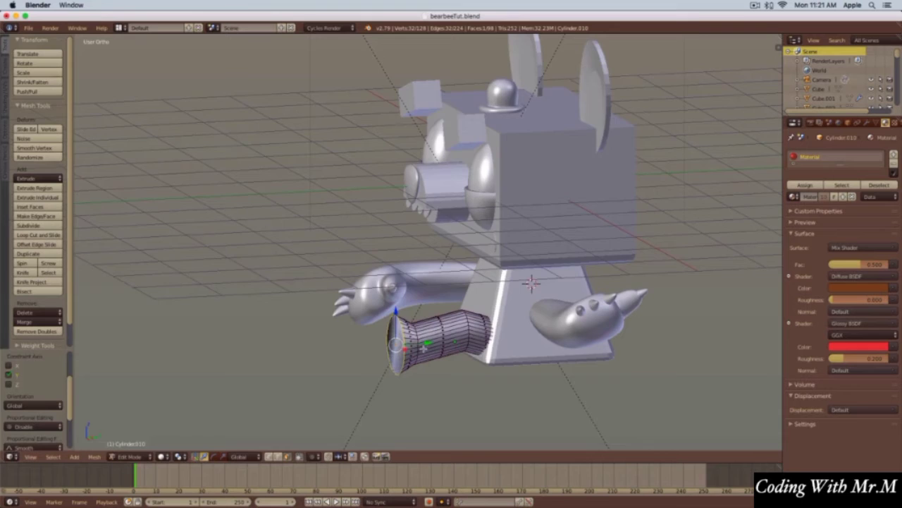
middle_click_drag(428, 345, 404, 343)
left_click_drag(419, 344, 381, 344)
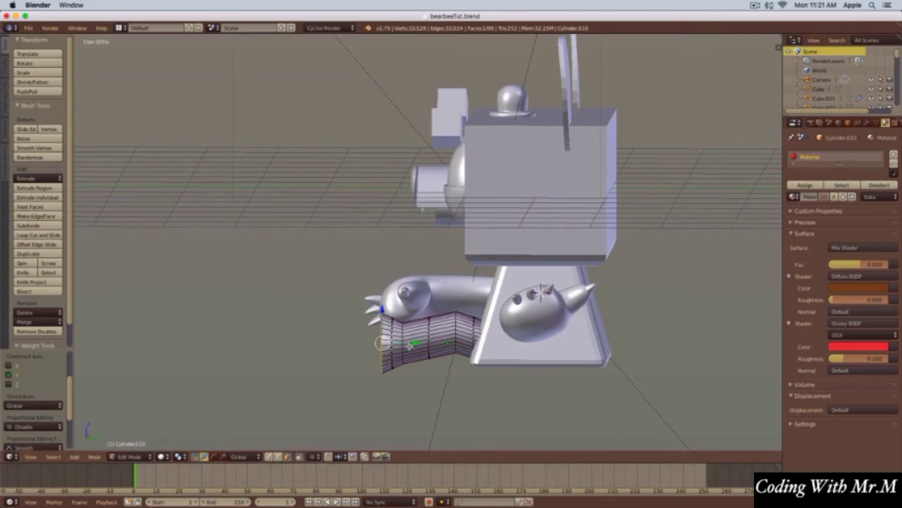
- Inset the foot's front end face with a thickness of about 0.24 to leave a narrow rim
middle_click_drag(410, 346, 484, 352)
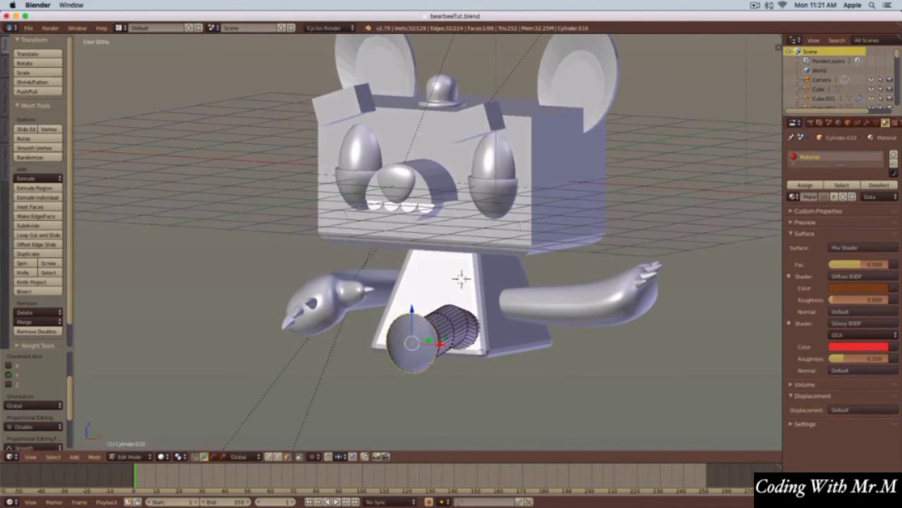
key("i")
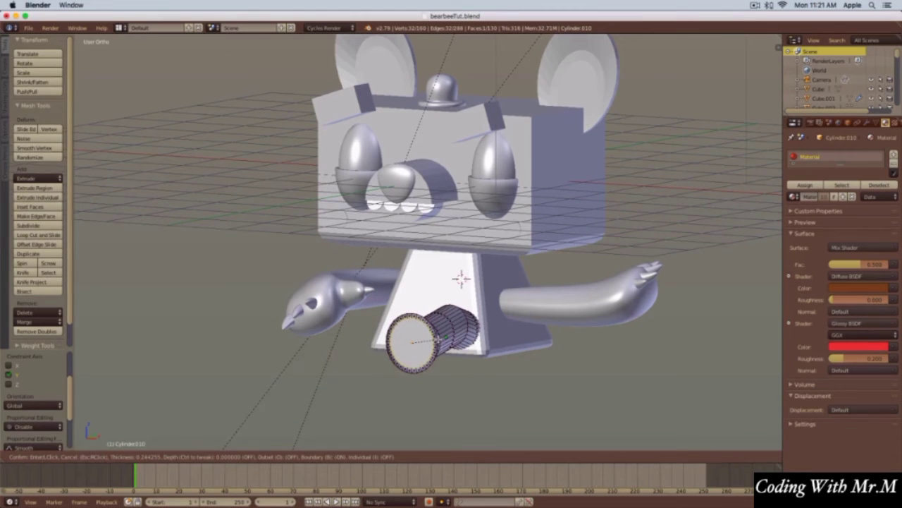
left_click(460, 278)
middle_click_drag(461, 278, 463, 275)
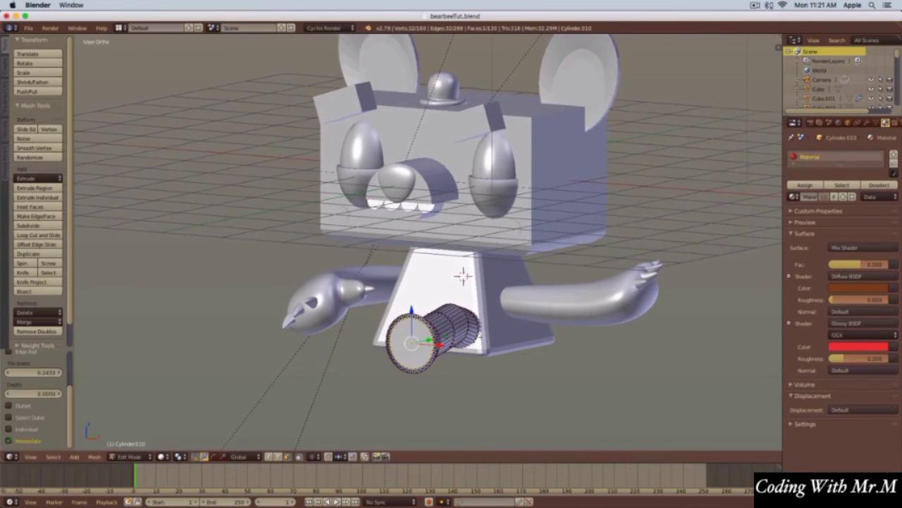
- Add a second material slot to the leg, assign Material.013 to the inset foot face, and preview the render
left_click(894, 155)
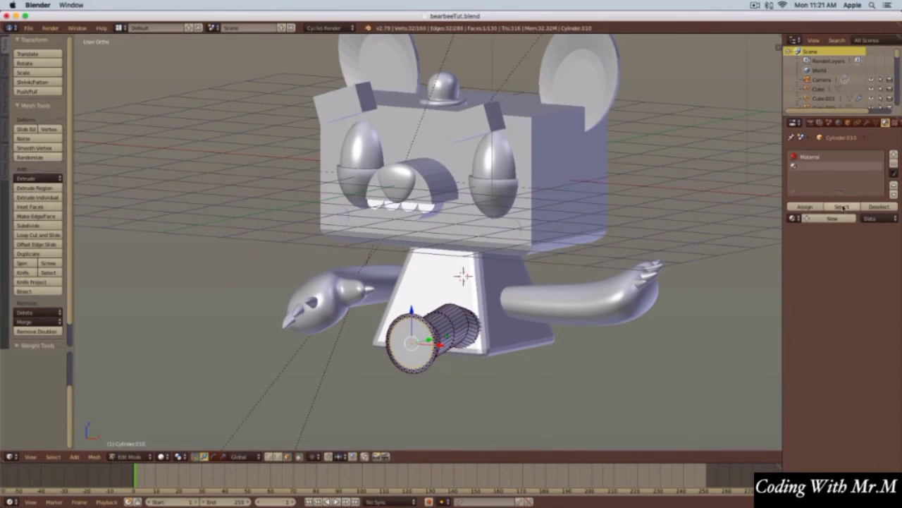
left_click(794, 219)
left_click(747, 303)
key("shift+z")
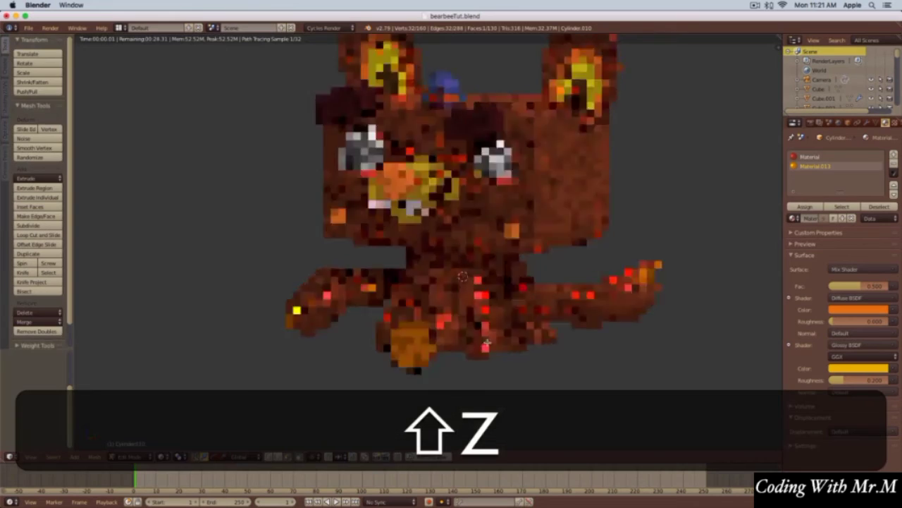
middle_click_drag(485, 312, 424, 325)
- Add a mesh cylinder in front view and align it to the view
key("shift+a")
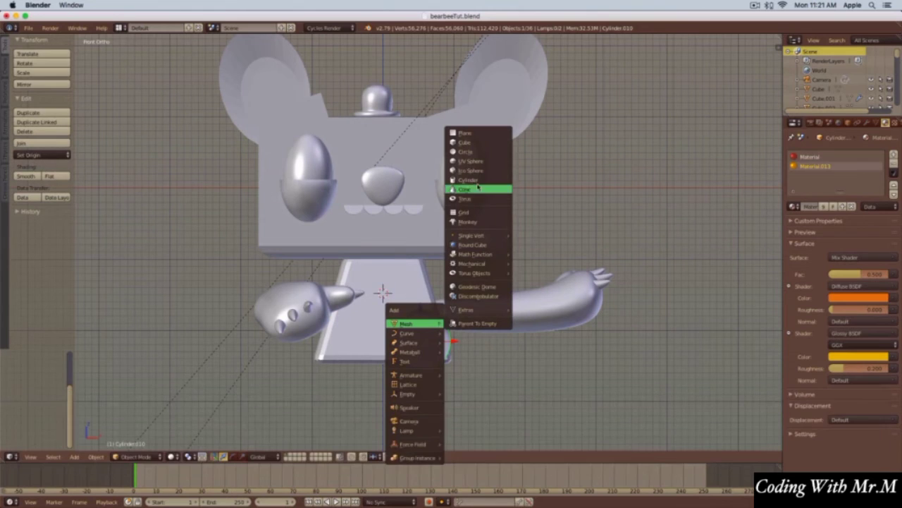
left_click(478, 187)
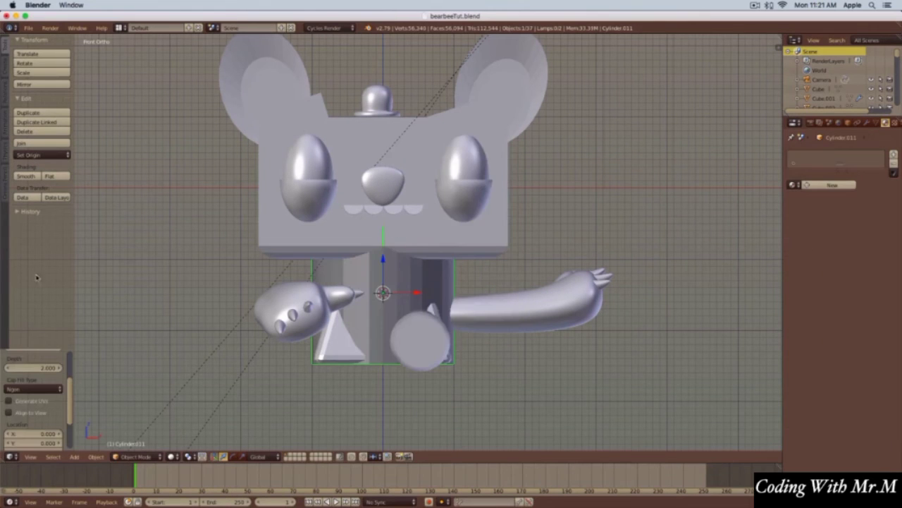
left_click(8, 412)
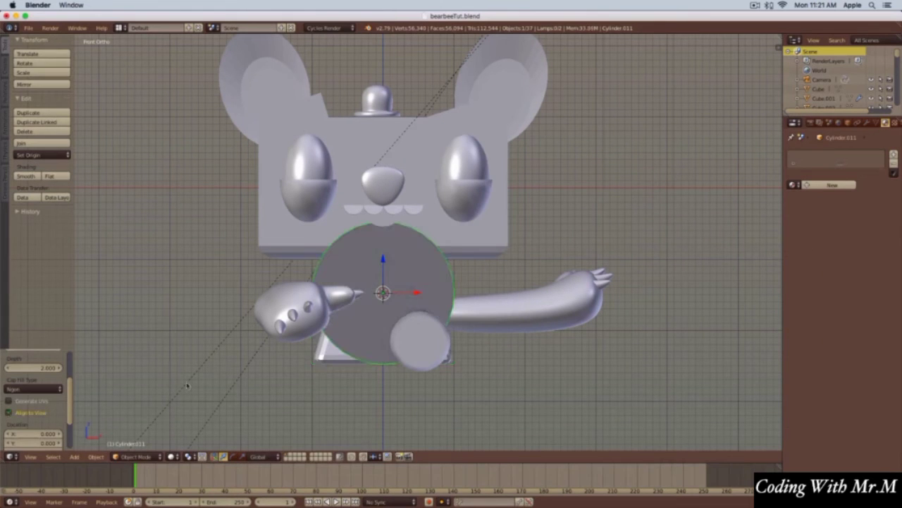
- Move the new cylinder out in front of the head and scale it along Y to about 0.06 as a thin disc
key("KP_3")
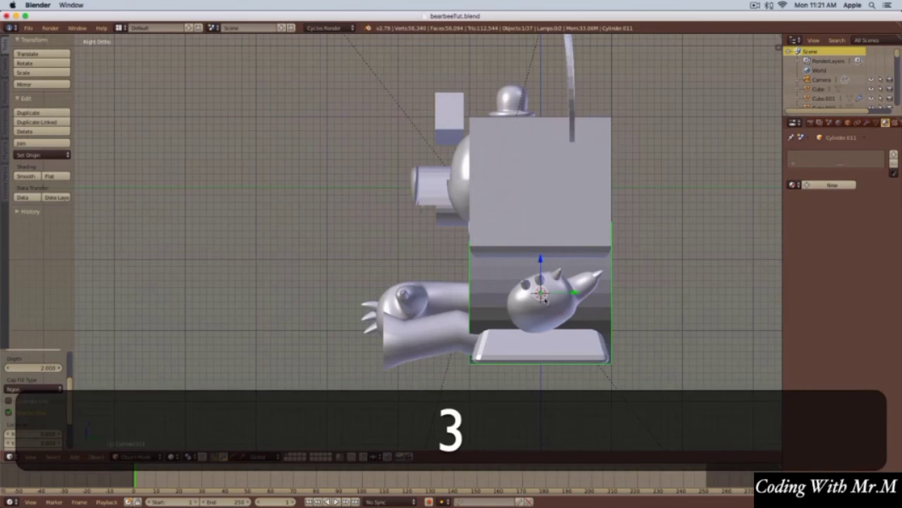
key("g")
left_click(328, 254)
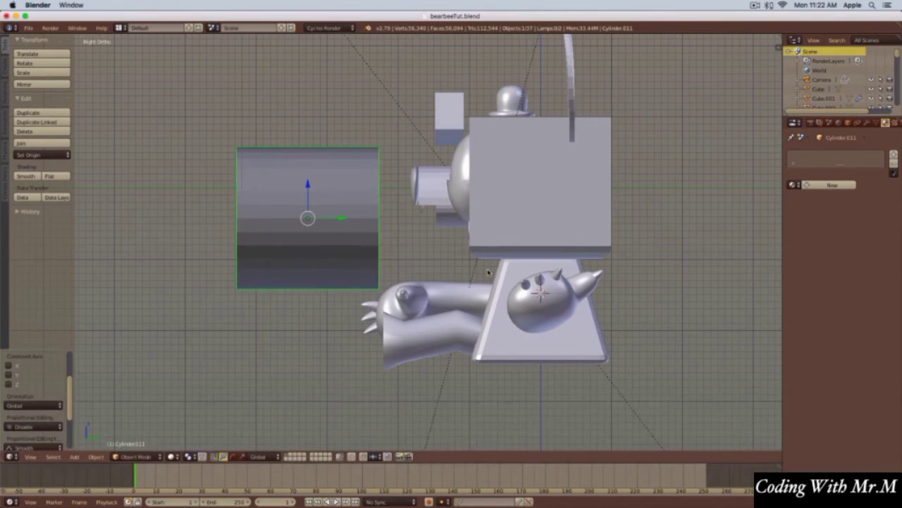
key("s")
key("y")
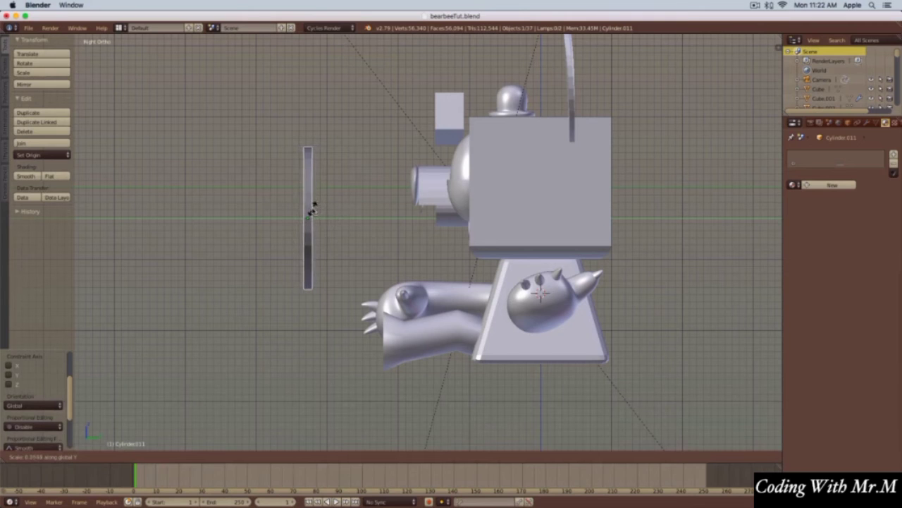
left_click(312, 213)
- Set mesh selection to faces for the disc and give the whole disc the existing brown material named Material
middle_click_drag(326, 223, 362, 230)
key("Tab")
key("ctrl+Tab")
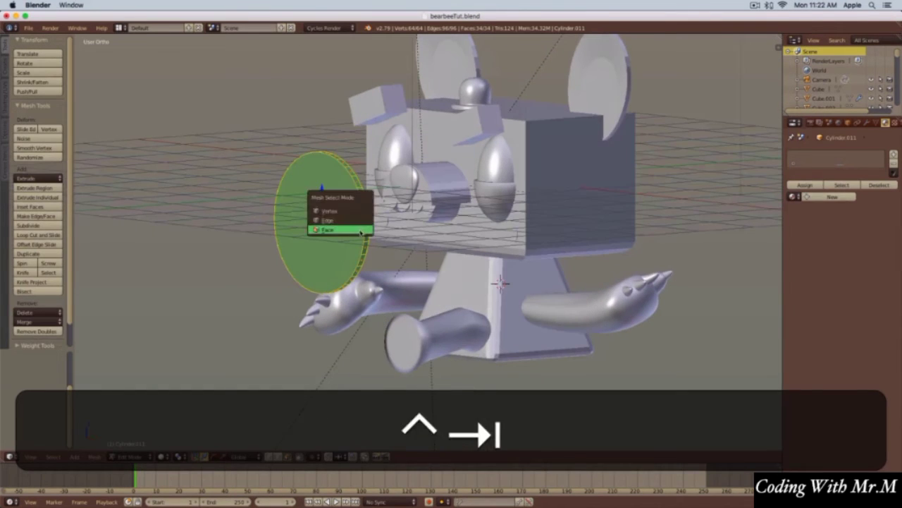
left_click(360, 231)
key("Tab")
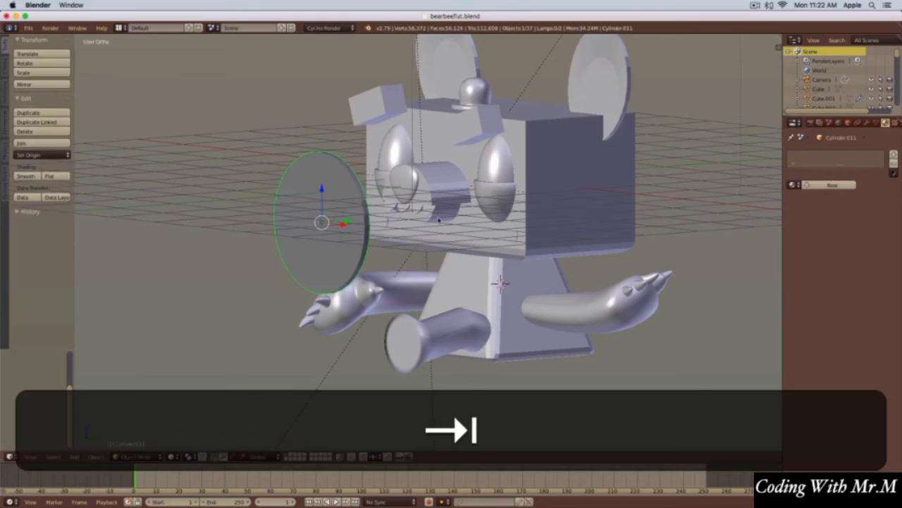
left_click(795, 185)
left_click(740, 199)
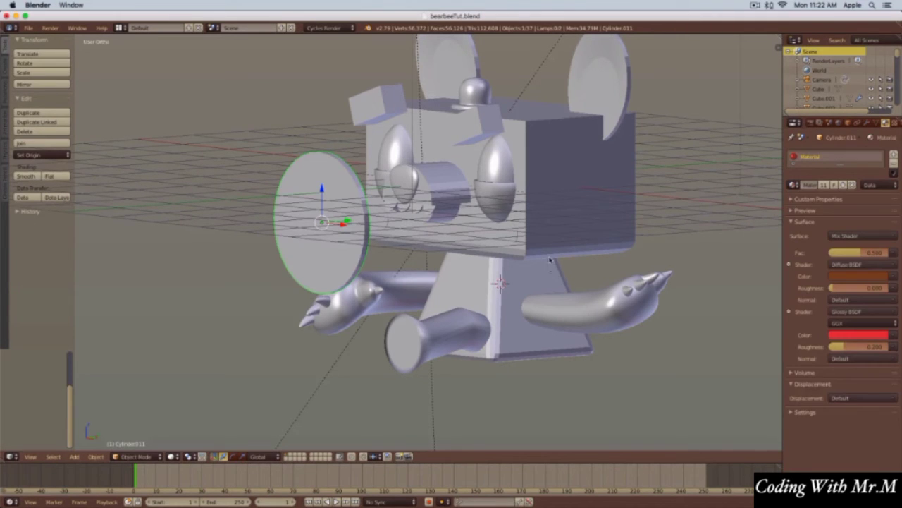
- Inset the disc's front face, assign Material.013 to it in a second material slot, and check the rendered preview
key("Tab")
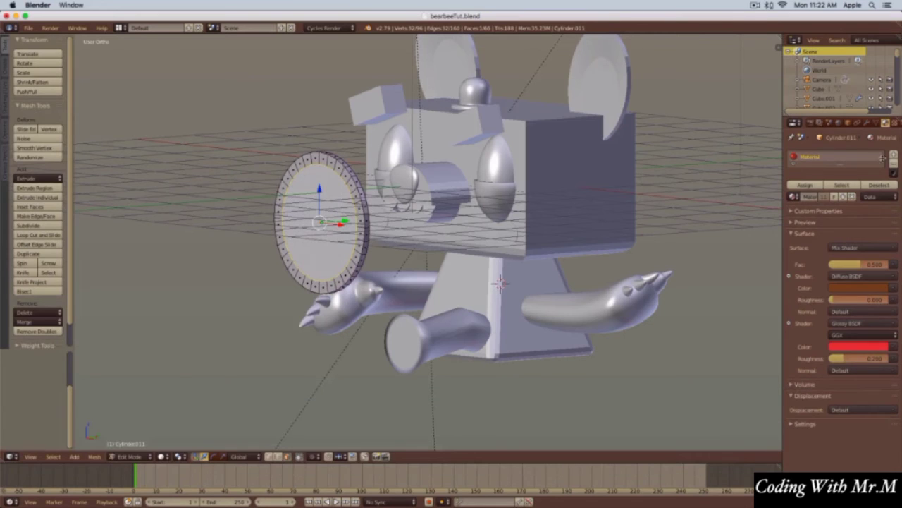
left_click(893, 154)
left_click(794, 218)
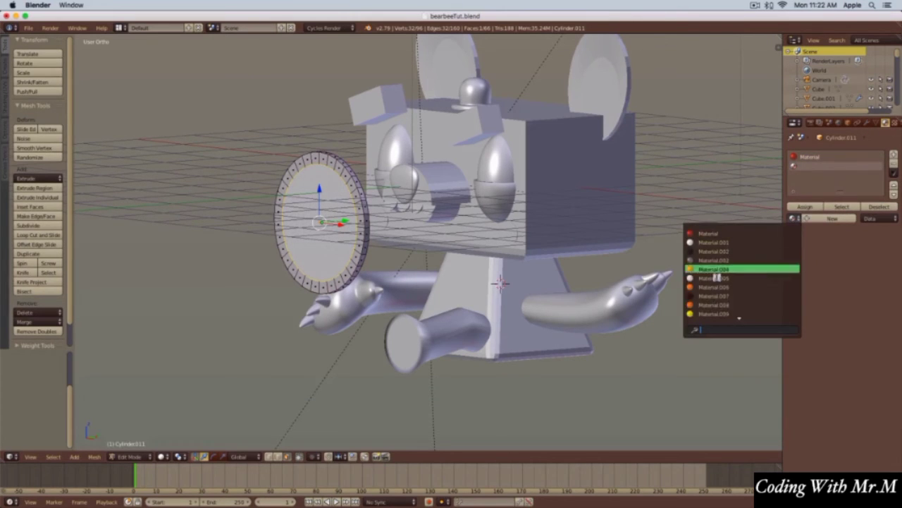
scroll(714, 279, "down", 5)
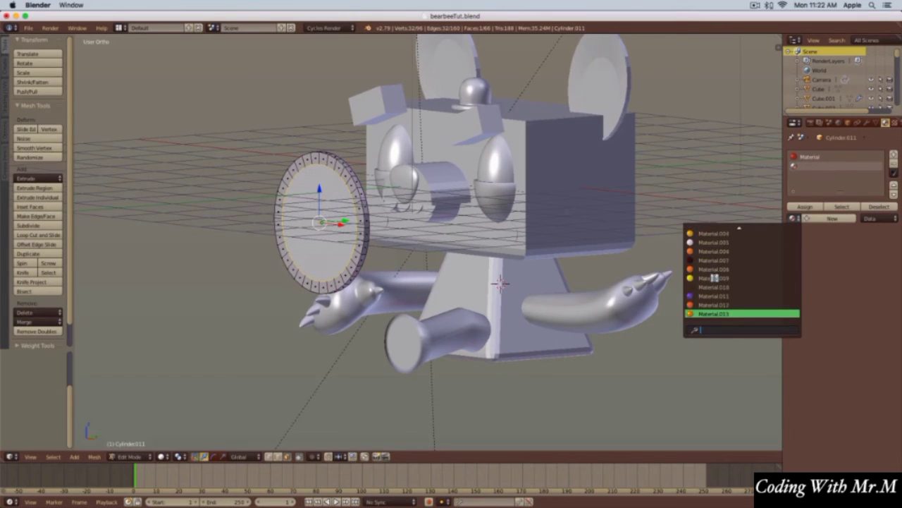
left_click(705, 313)
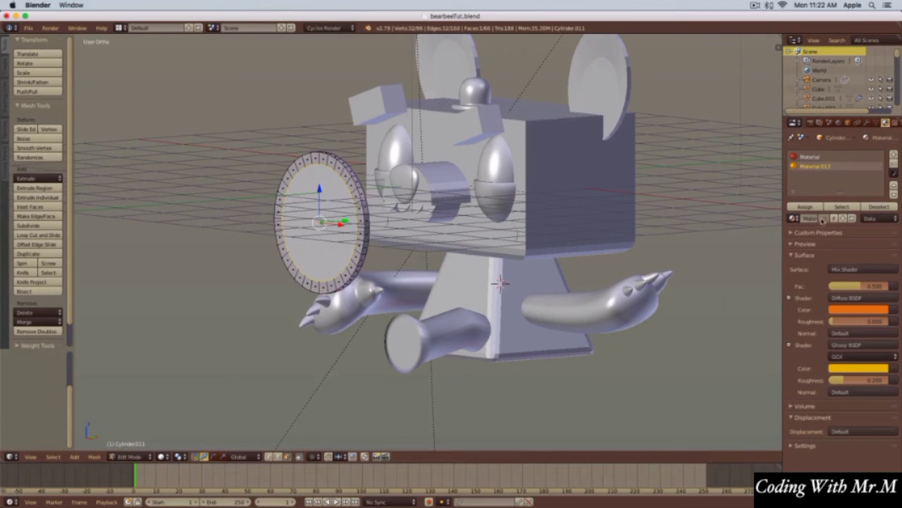
key("shift+z")
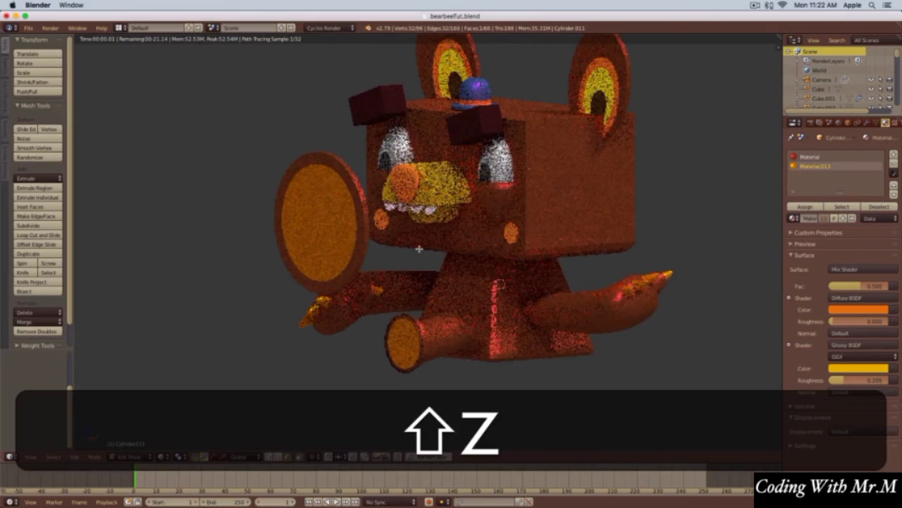
key("shift+z")
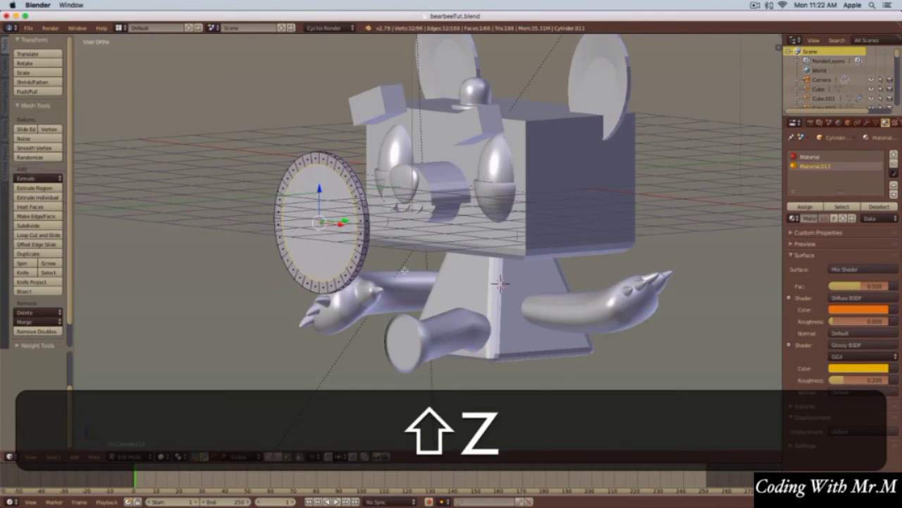
- Scale the whole disc down to toe size and place it at the foot's upper outer edge in front view
key("1")
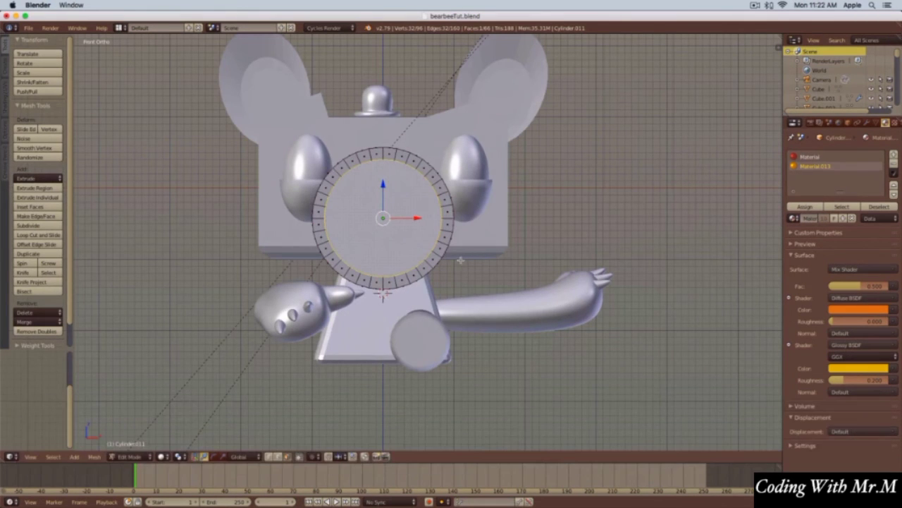
key("Tab")
key("s")
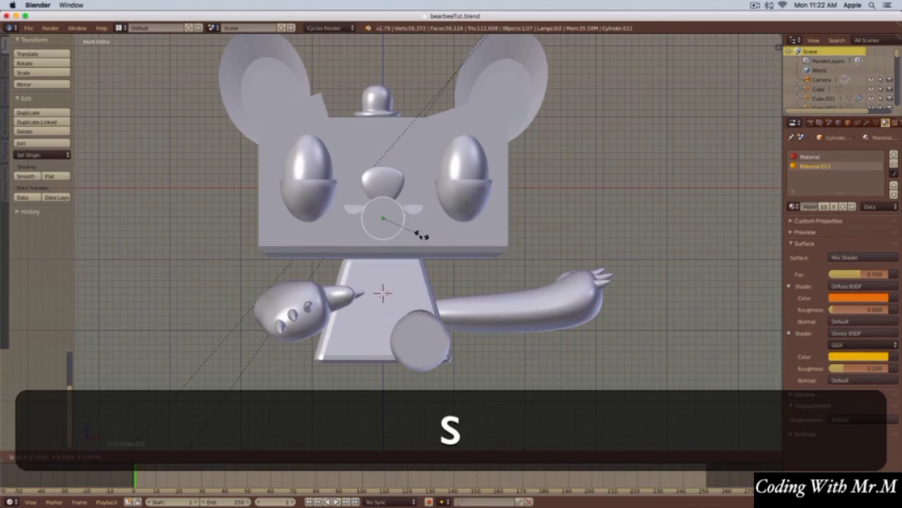
left_click(373, 214)
key("g")
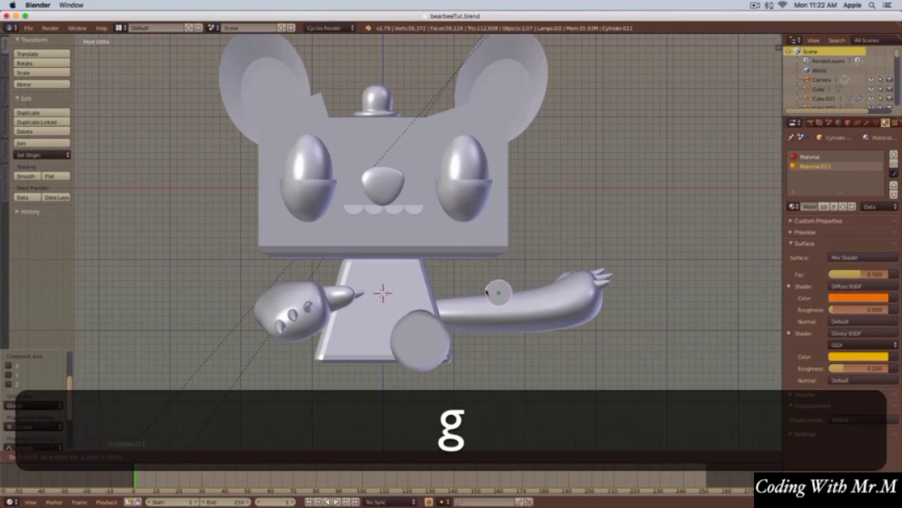
left_click(434, 304)
- Move the toe disc back along Y to the foot's front face in right view, and adjust its scale in front view
key("KP_3")
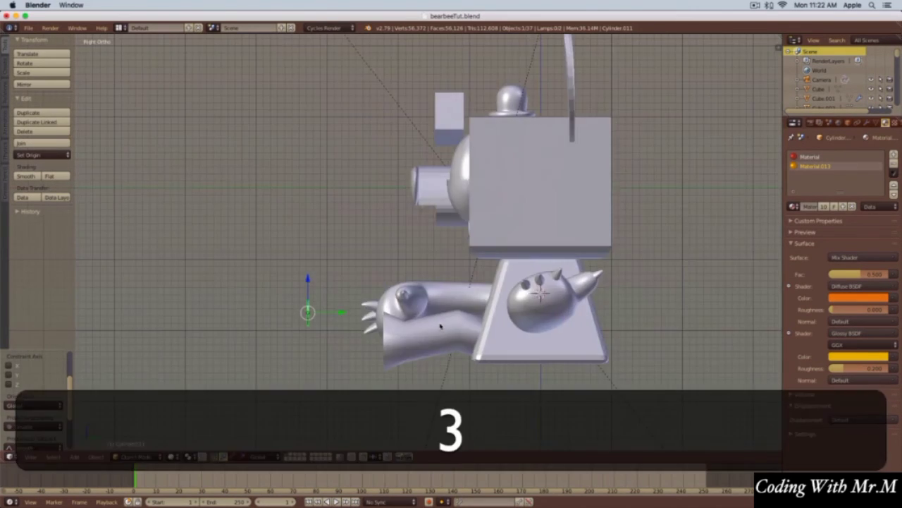
key("g")
key("y")
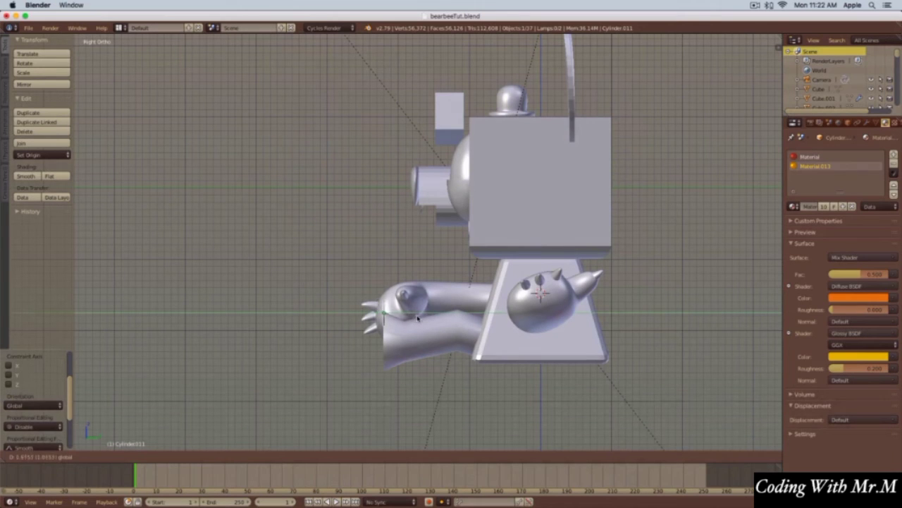
left_click(418, 319)
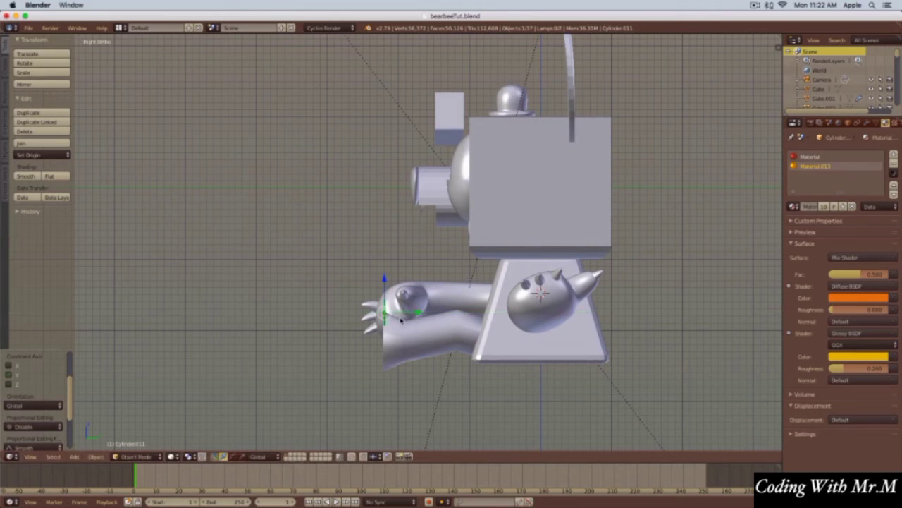
key("KP_1")
key("s")
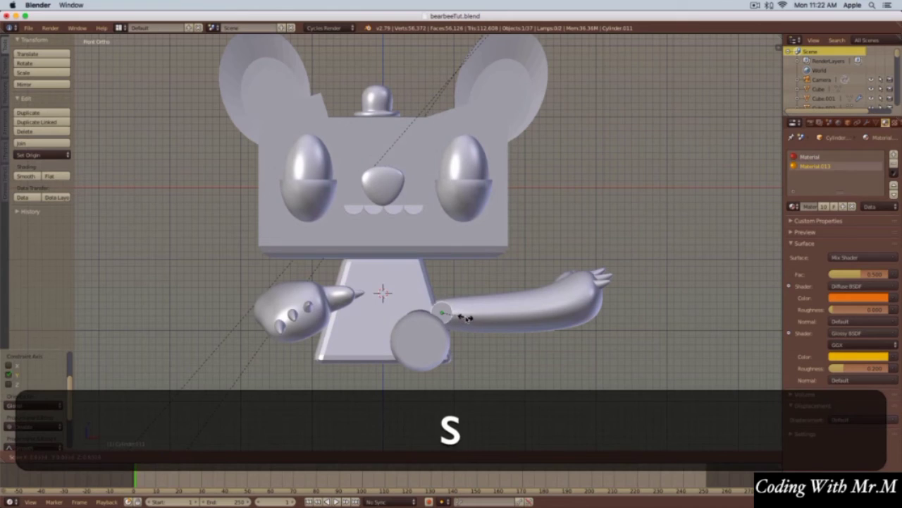
left_click(466, 319)
- Duplicate the toe disc twice across the foot's upper edge to make three toes, and preview the render
key("shift+d")
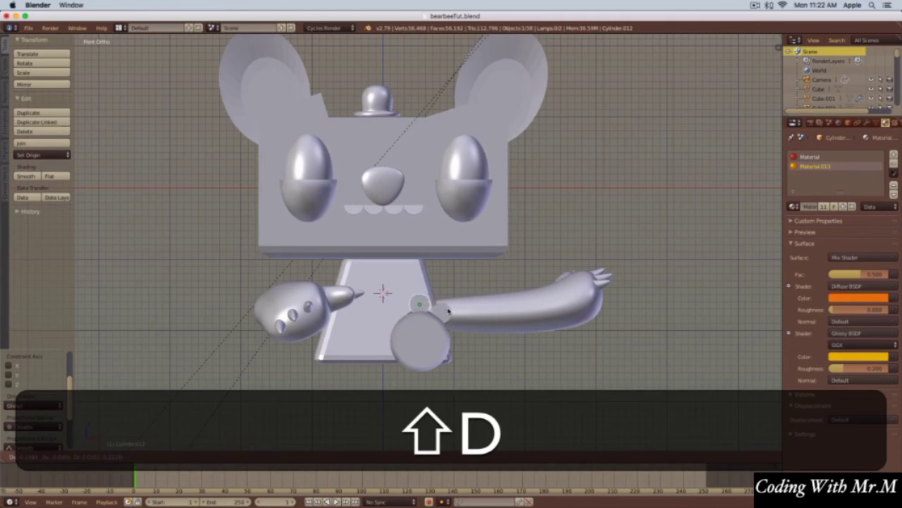
left_click(447, 310)
key("shift+d")
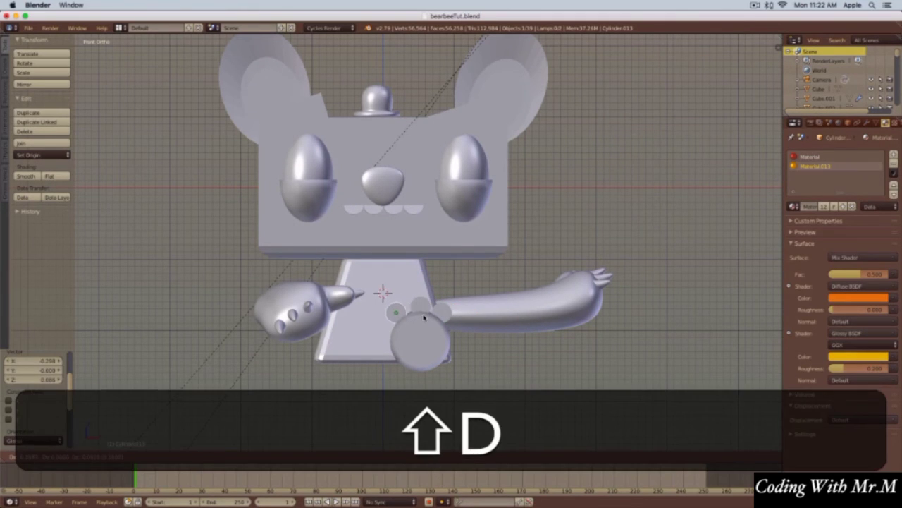
left_click(426, 314)
middle_click_drag(479, 328, 400, 343)
key("shift+z")
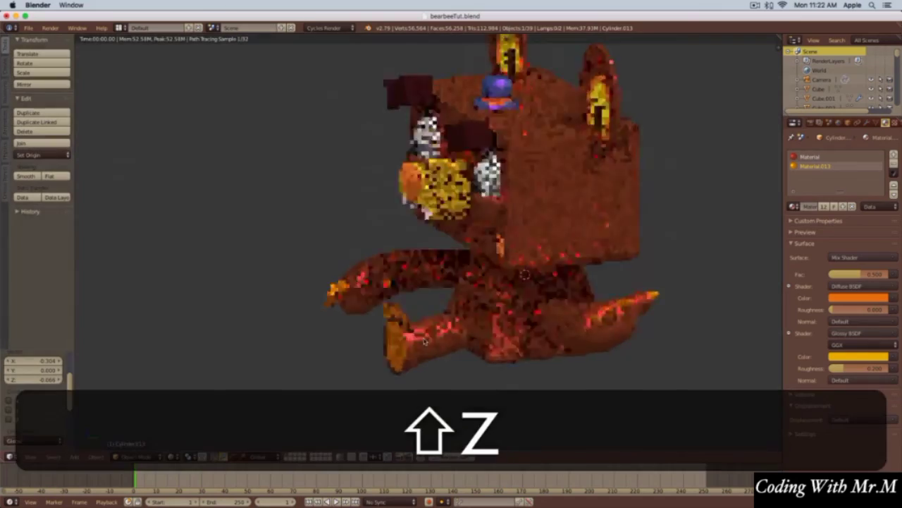
mouse_move(483, 343)
middle_mouse_down()
mouse_move(444, 334)
mouse_move(485, 334)
mouse_move(421, 322)
middle_mouse_up()
key("shift+z")
- Select the leg together with its three toe discs, duplicate them, and place the copy along X on the body's other side in front view
right_click(417, 305, "shift")
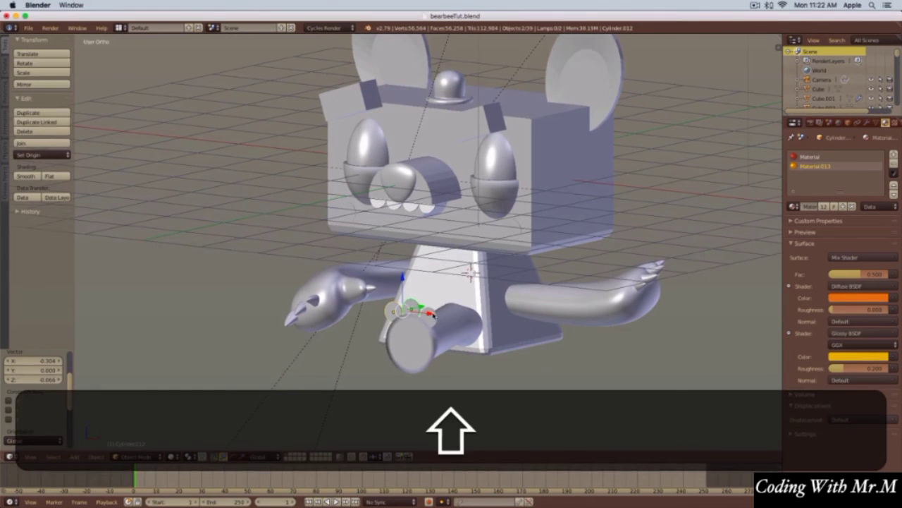
right_click(433, 315, "shift")
right_click(452, 328, "shift")
key("KP_1")
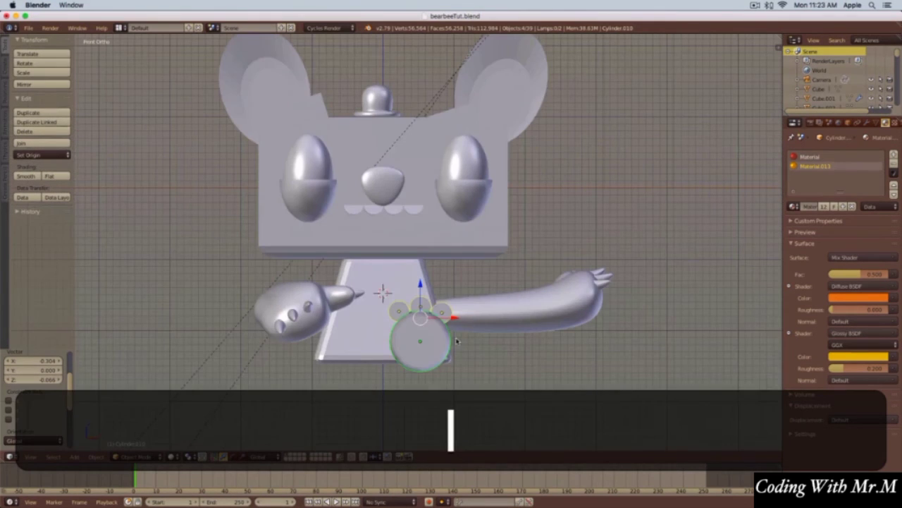
key("shift+d")
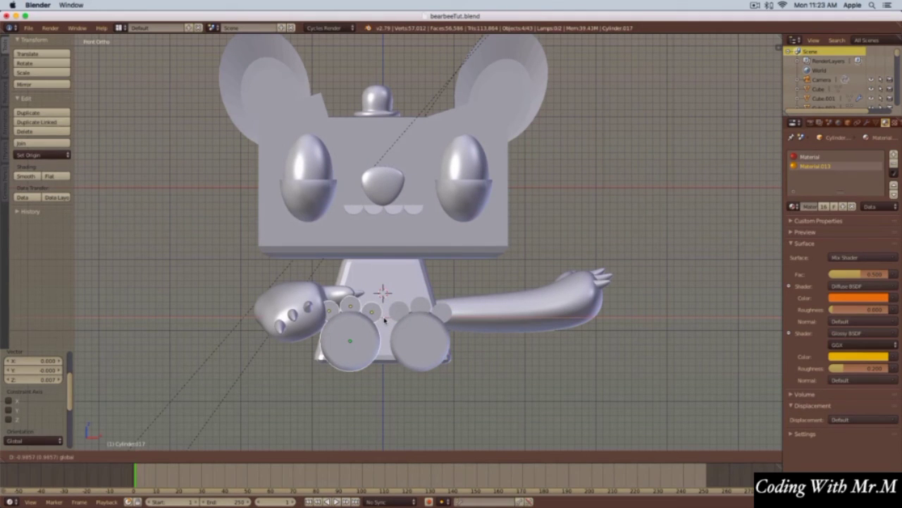
left_click(384, 319)
- Select the forward-reaching arm together with all of its claws and rotate the group slightly in left view
mouse_move(384, 320)
middle_mouse_down()
mouse_move(346, 286)
mouse_move(453, 353)
mouse_move(381, 311)
middle_mouse_up()
right_click(364, 299, "shift")
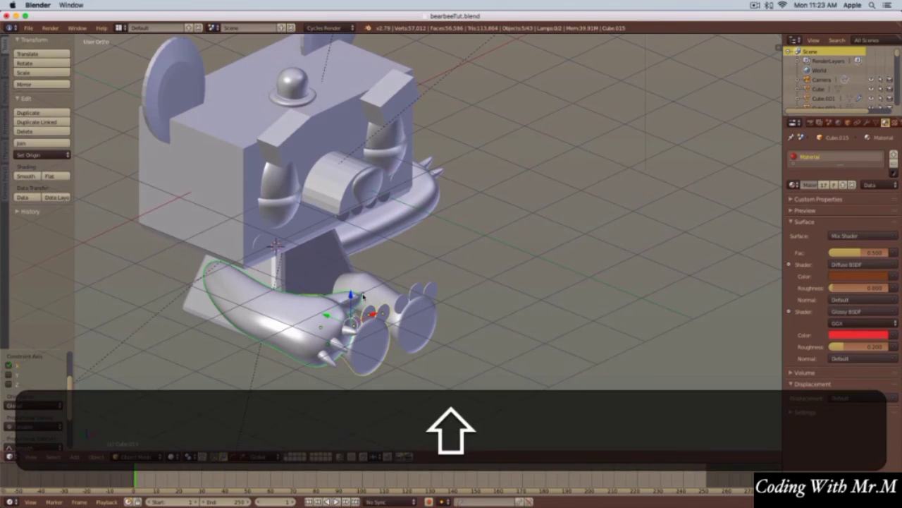
right_click(355, 300, "shift")
right_click(336, 304, "shift")
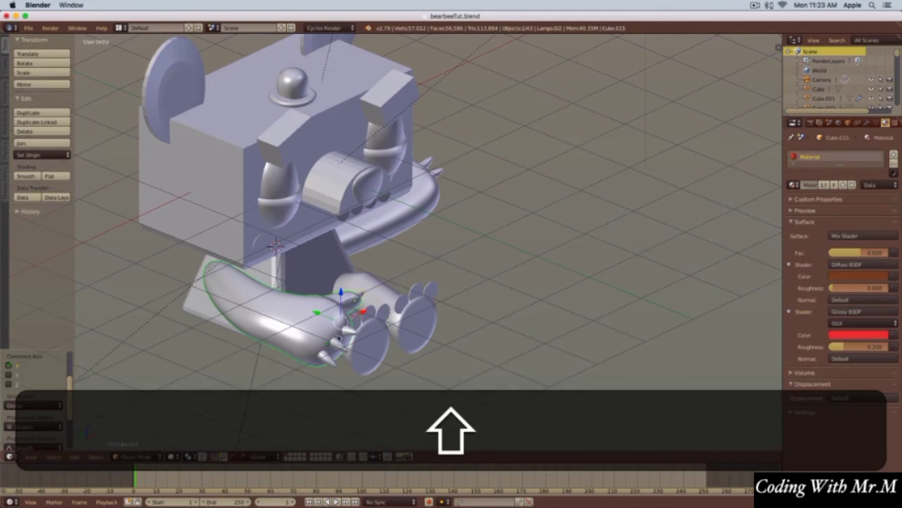
right_click(355, 301, "shift")
key("ctrl+3")
key("r")
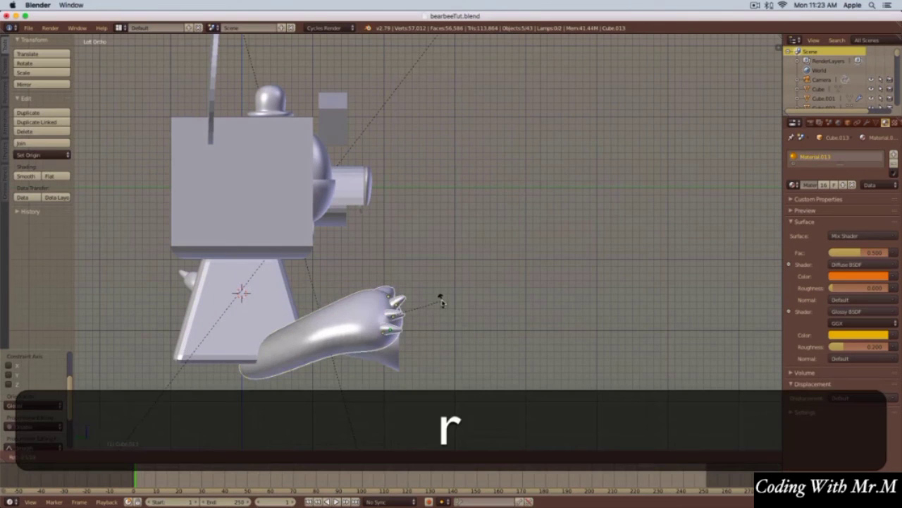
left_click(444, 303)
- Raise the arm and claws by about 0.7 units above the leg in left view, and preview the render from the front
key("g")
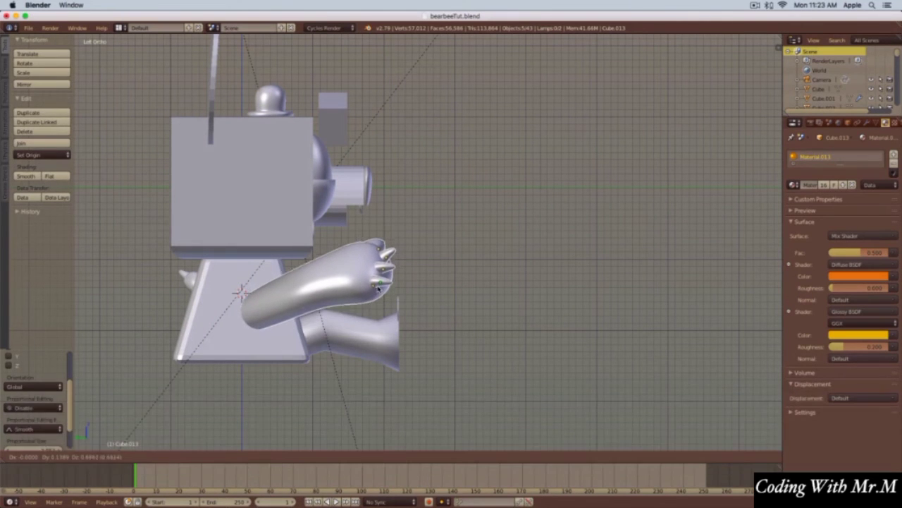
left_click(380, 289)
middle_click_drag(456, 308, 373, 327)
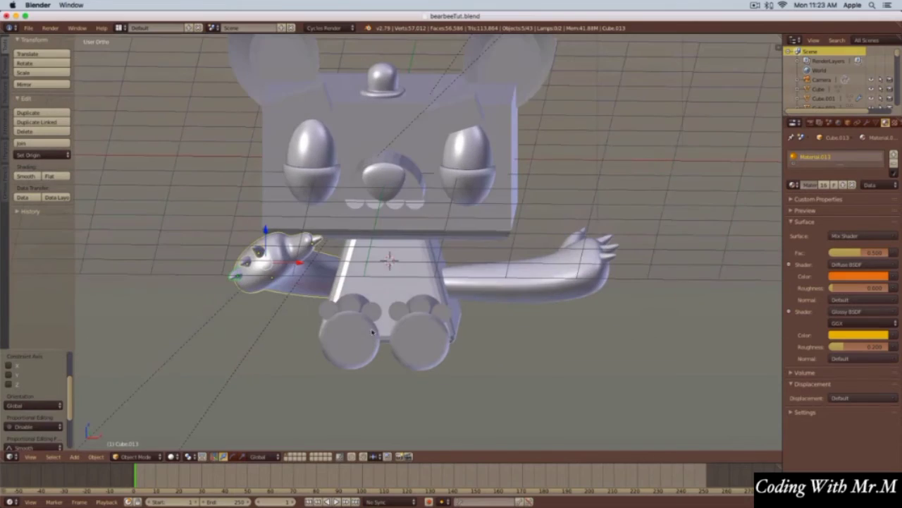
mouse_move(525, 327)
middle_mouse_down()
mouse_move(517, 326)
mouse_move(540, 327)
middle_mouse_up()
key("shift+z")
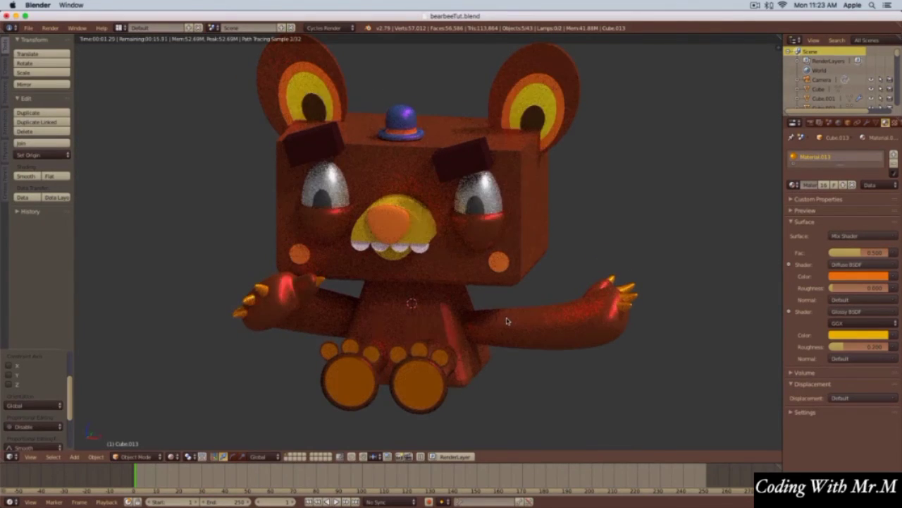
middle_click_drag(506, 320, 491, 320)
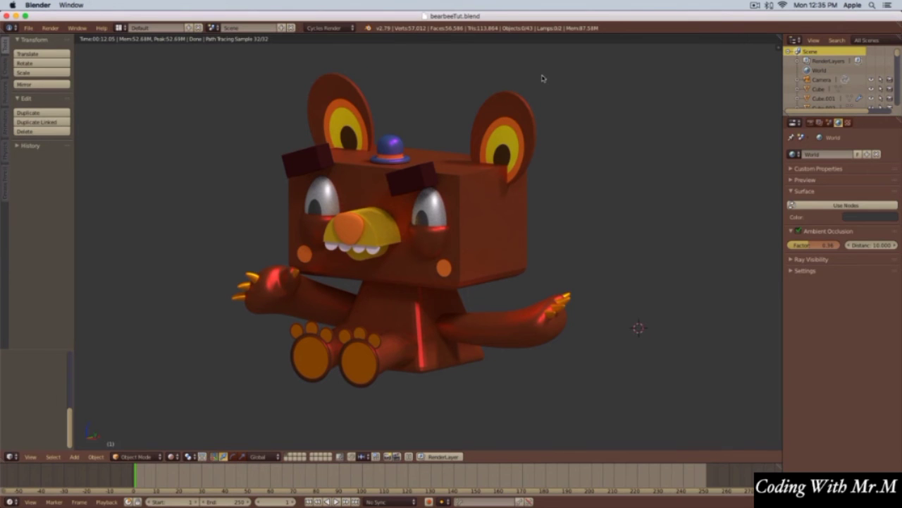
- Add a torus with major radius 1.00 and minor radius 0.55 at the 3D cursor beside the bear, and shade it smooth
key("shift+z")
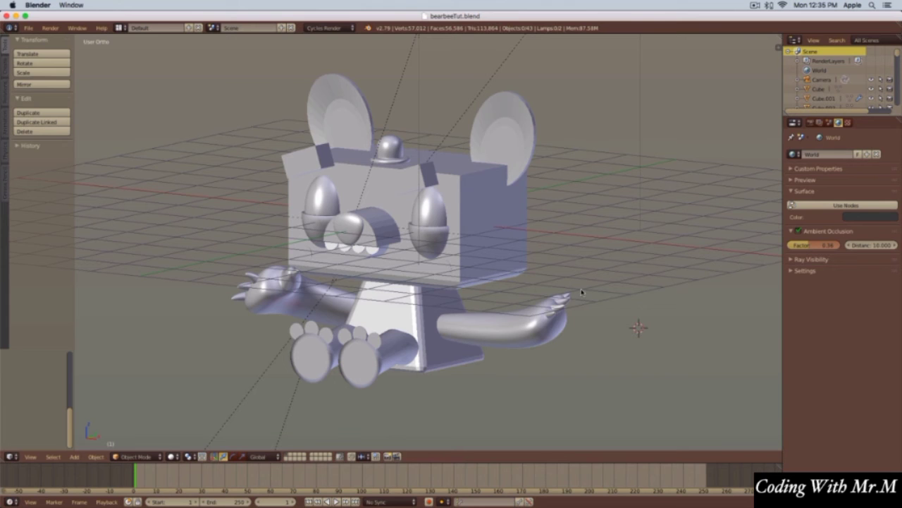
key("KP_7")
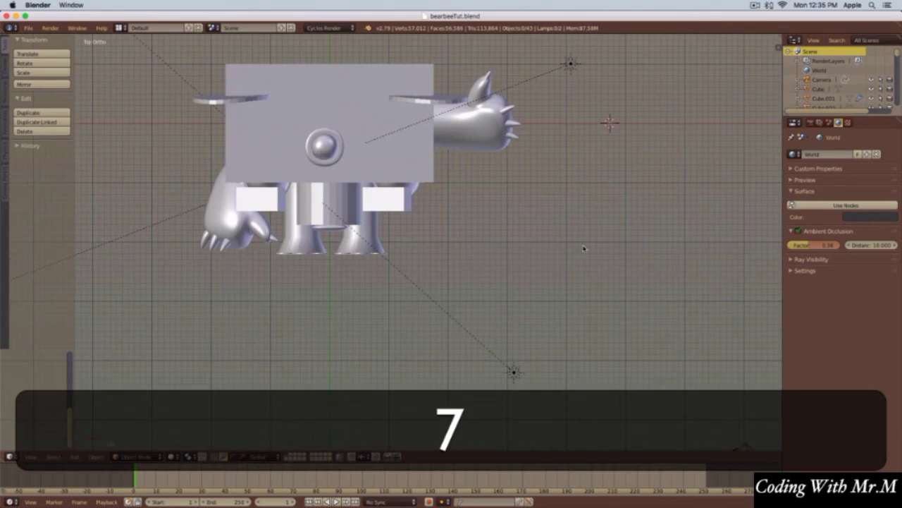
middle_click_drag(586, 247, 490, 312, "shift")
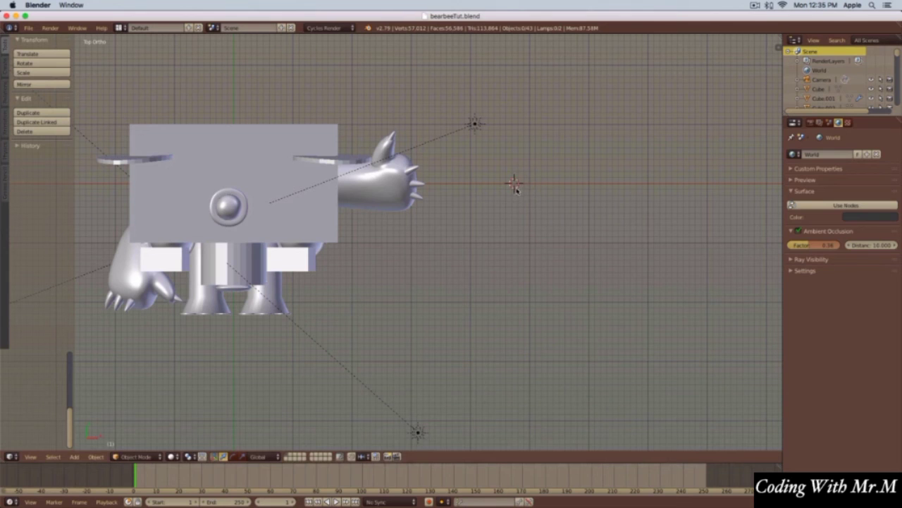
key("shift+a")
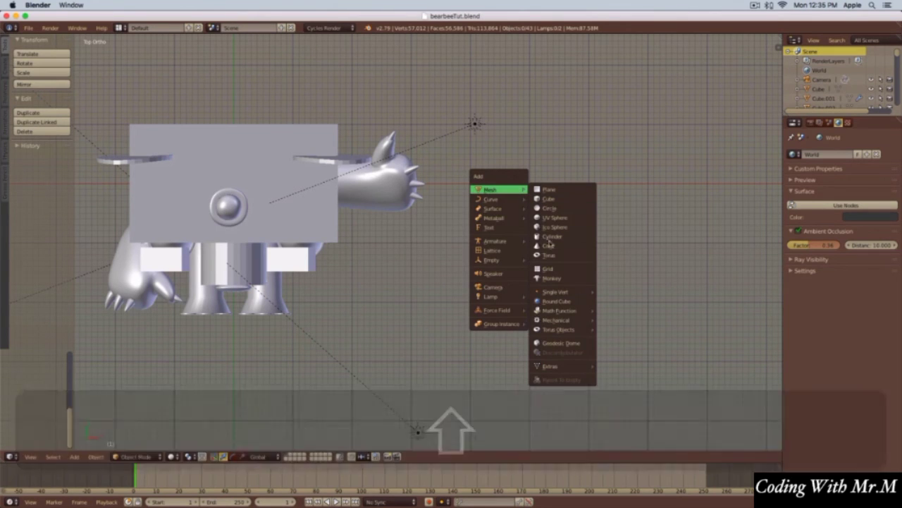
left_click(543, 254)
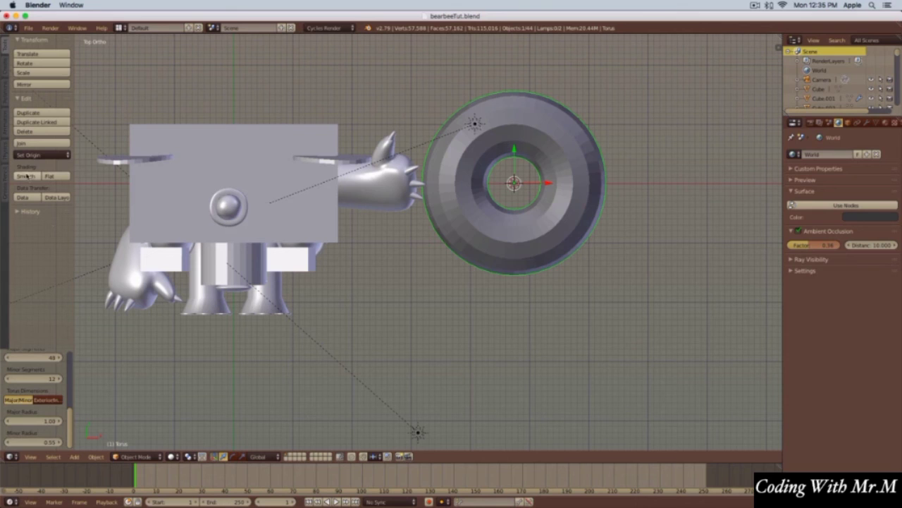
left_click(26, 176)
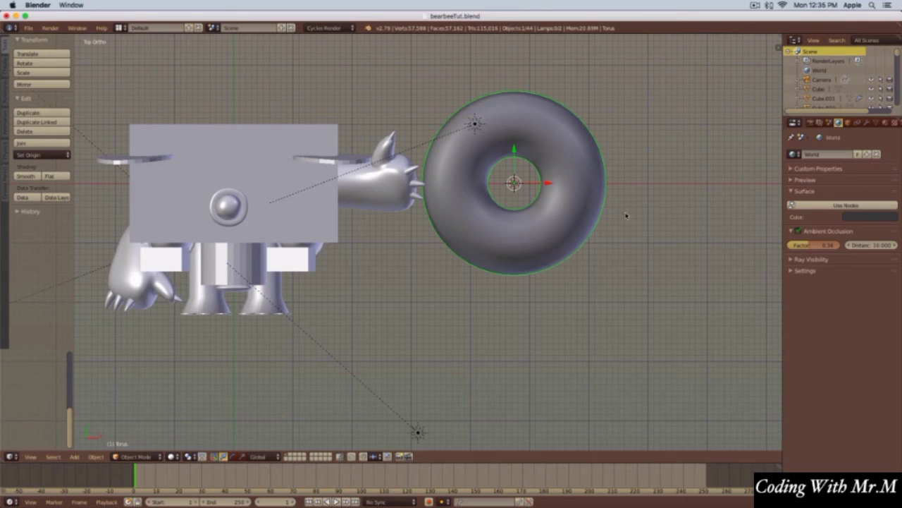
- Assign the existing Material.013 to the torus
left_click(885, 122)
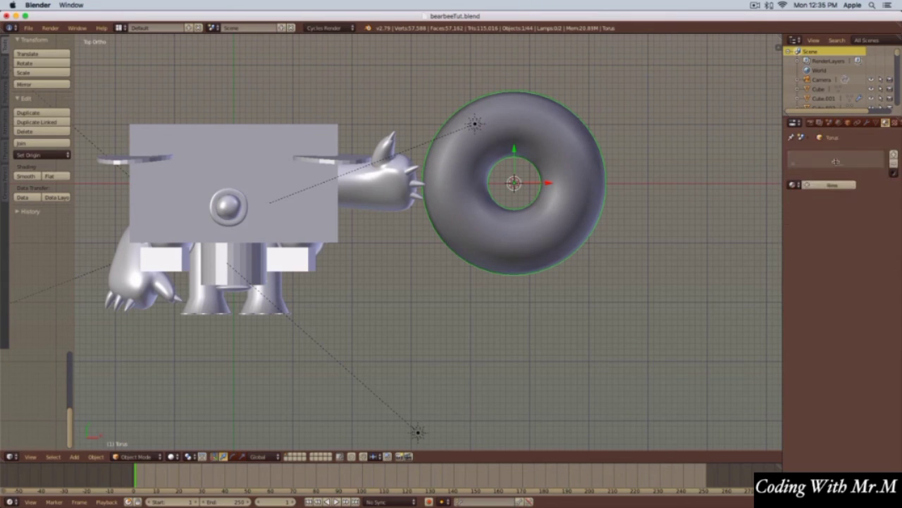
left_click(796, 185)
scroll(744, 253, "down", 10)
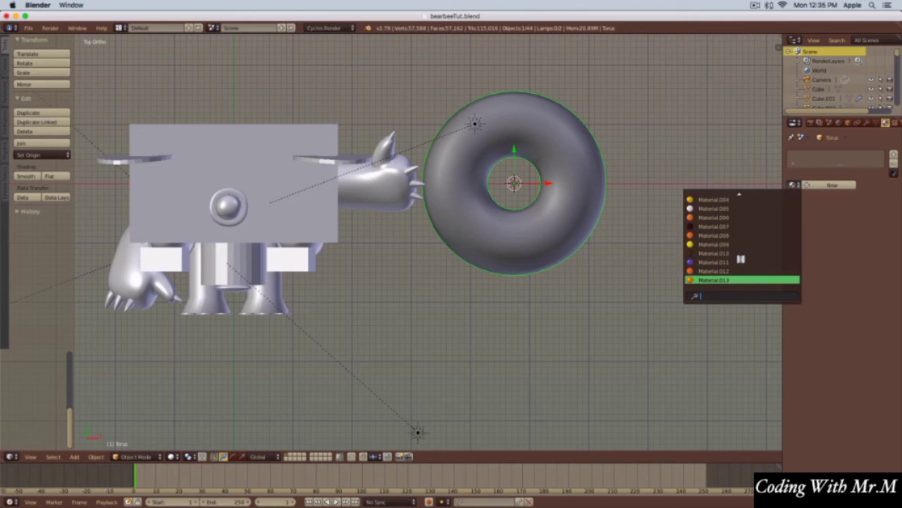
left_click(708, 280)
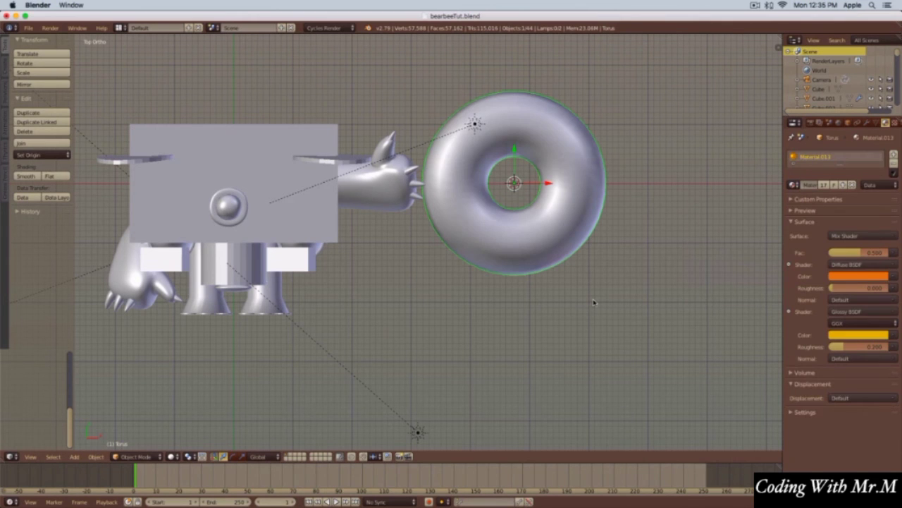
- Duplicate the torus in front view, raise the copy along Z onto the first ring, and scale it slightly smaller
key("KP_1")
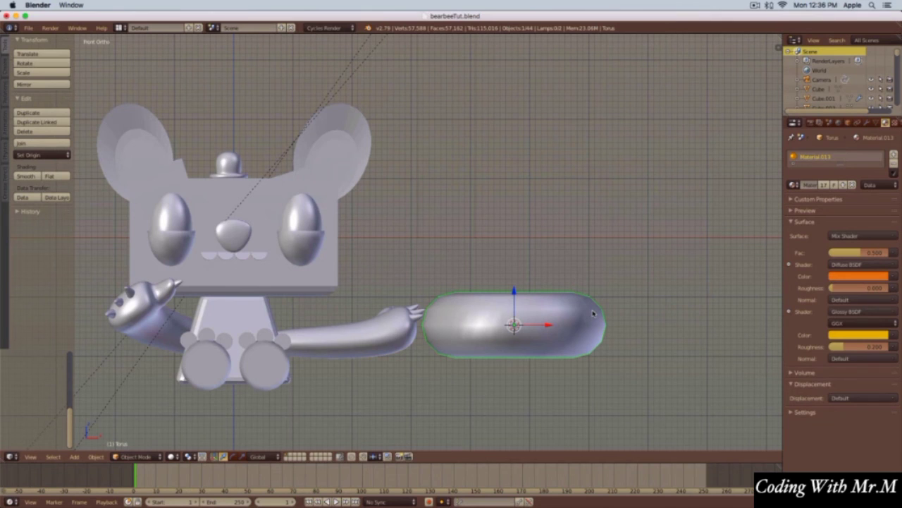
key("shift+d")
right_click(526, 317)
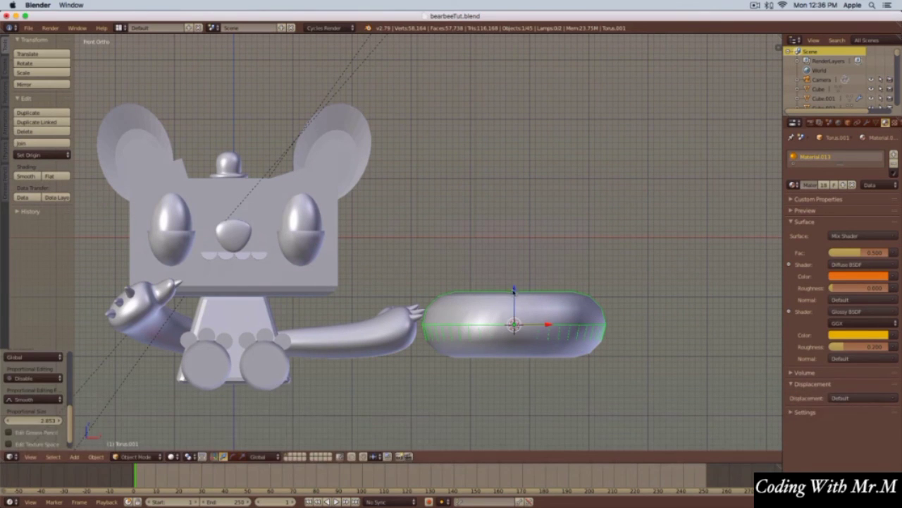
left_click_drag(513, 289, 517, 251)
key("s")
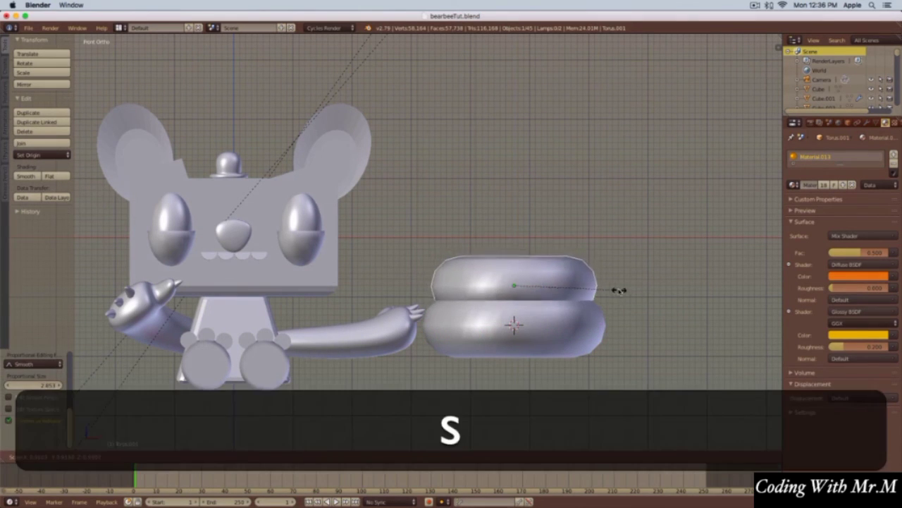
left_click(612, 288)
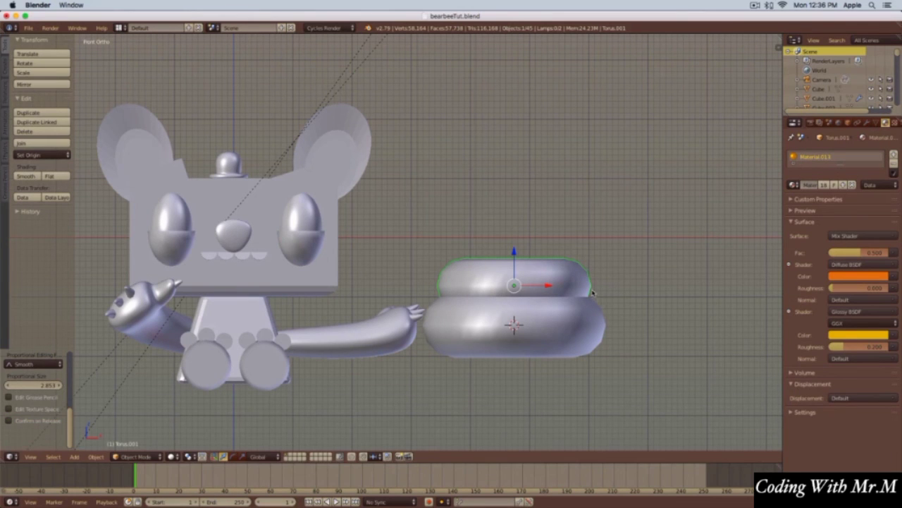
- Duplicate the second ring, raise the copy along Z on top of it, and scale it down to form the third tier
key("shift+d")
right_click(594, 291)
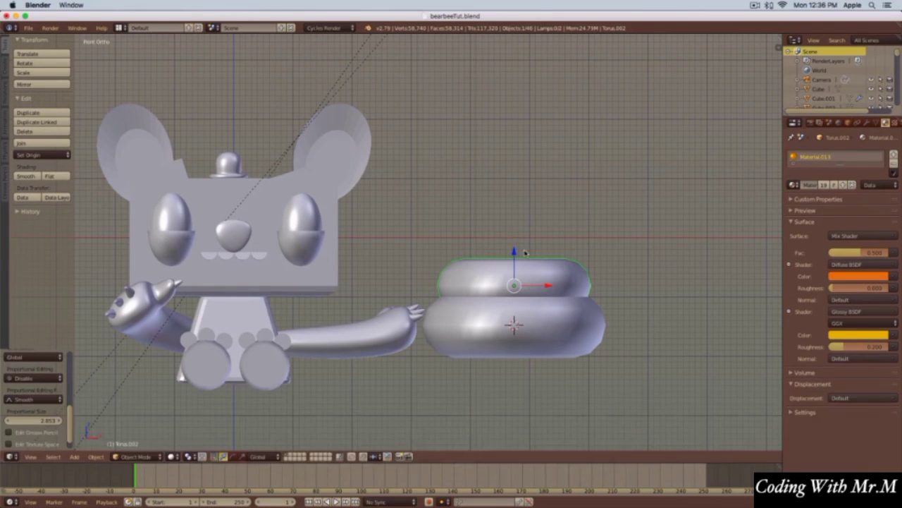
left_click_drag(514, 252, 516, 214)
key("s")
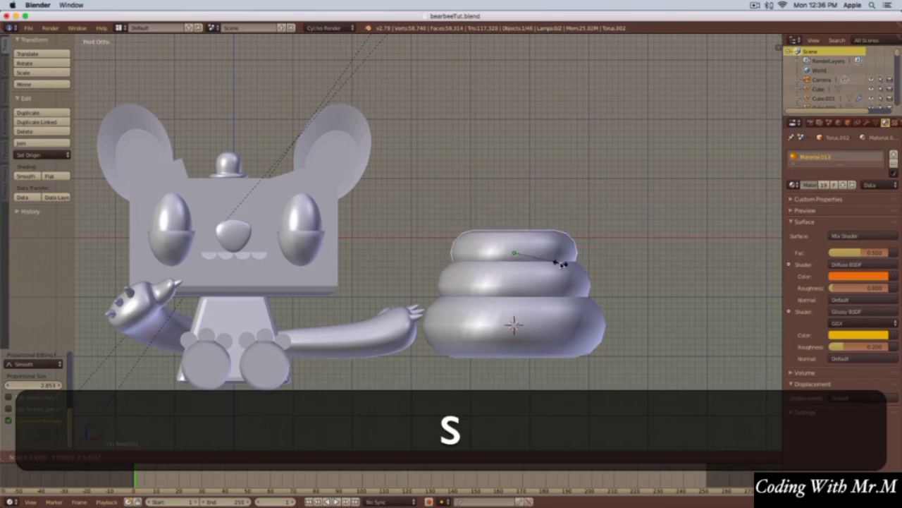
left_click(556, 262)
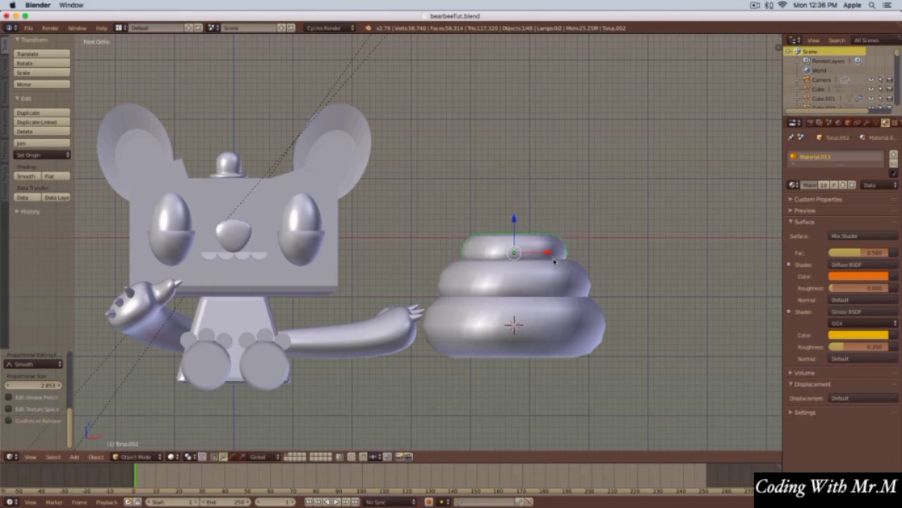
- Snap the 3D cursor to the center of the topmost ring
middle_click_drag(567, 243, 566, 252)
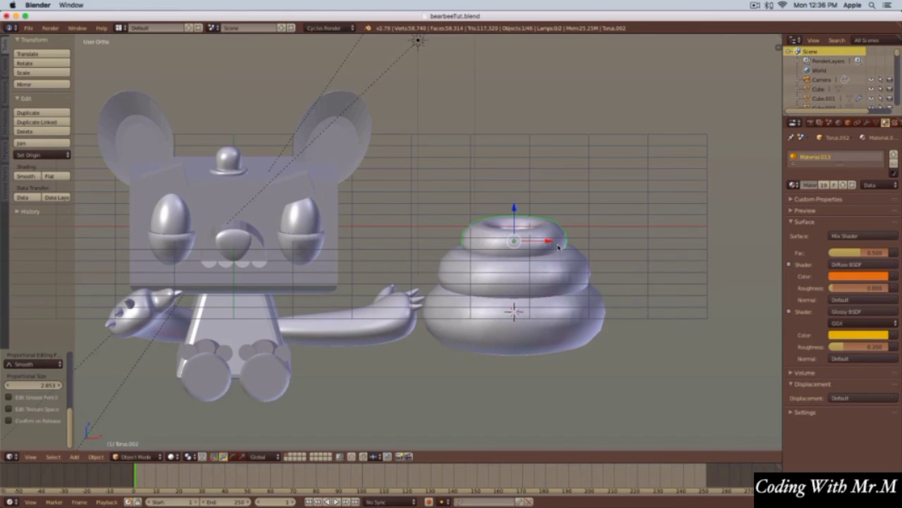
key("shift+s")
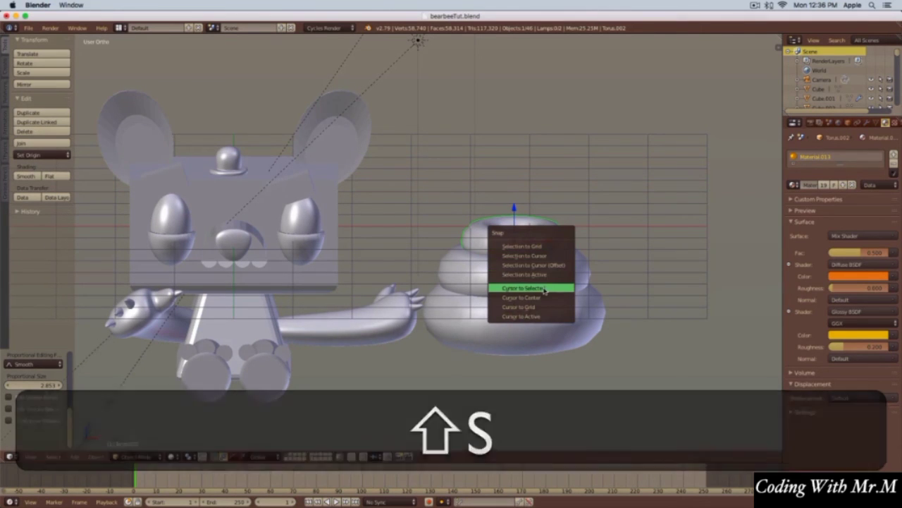
left_click(544, 288)
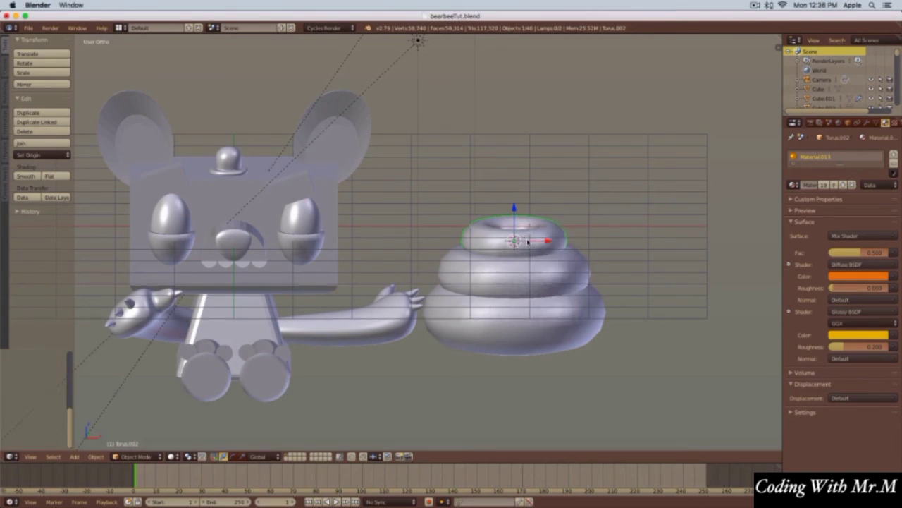
key("shift")
- Add a UV sphere at the 3D cursor, scaled down to a dome capping the top ring, and assign Material.013 to it
key("shift+a")
mouse_move(530, 242)
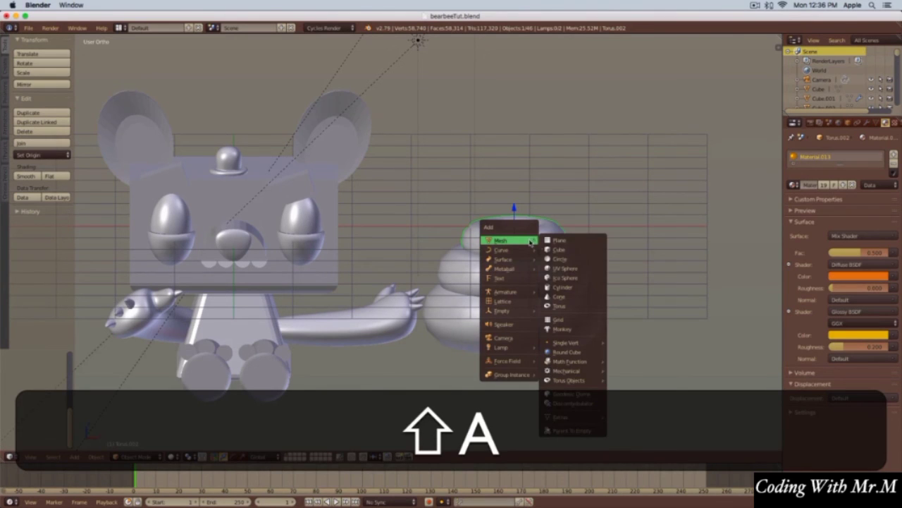
left_click(562, 272)
key("s")
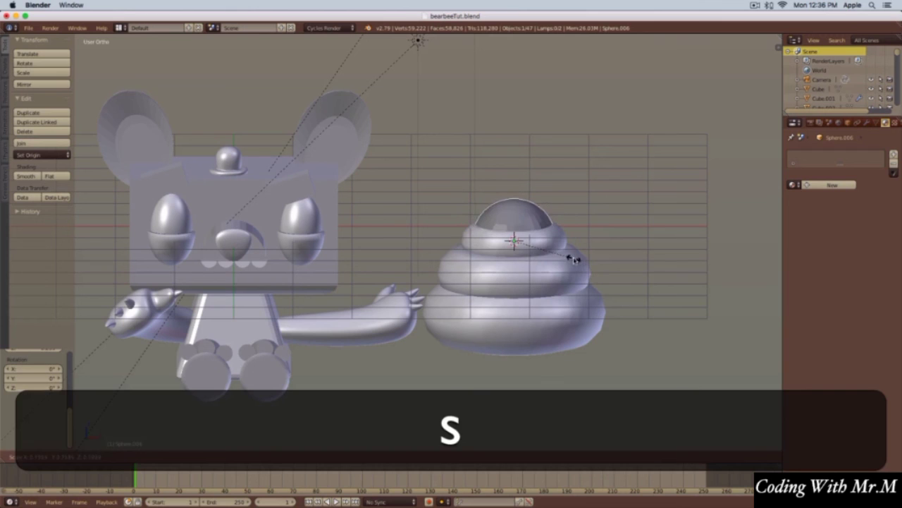
left_click(570, 252)
left_click(794, 184)
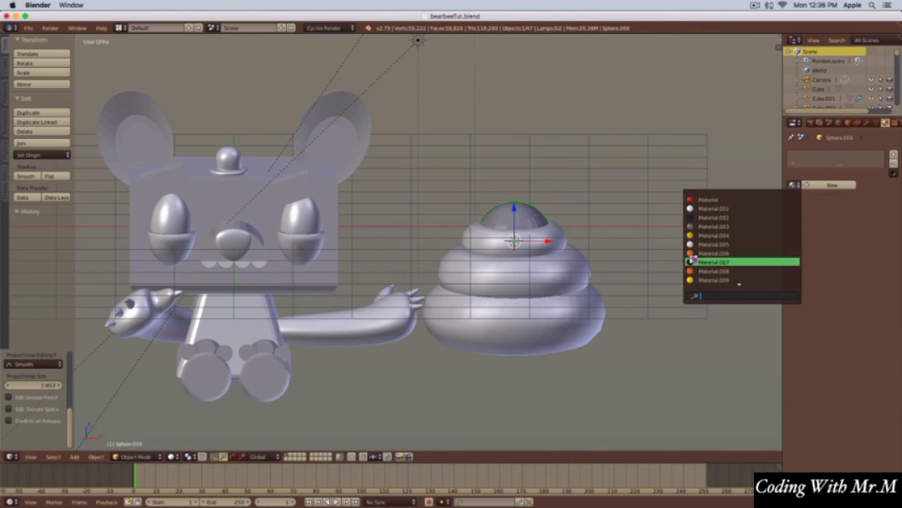
left_click(707, 280)
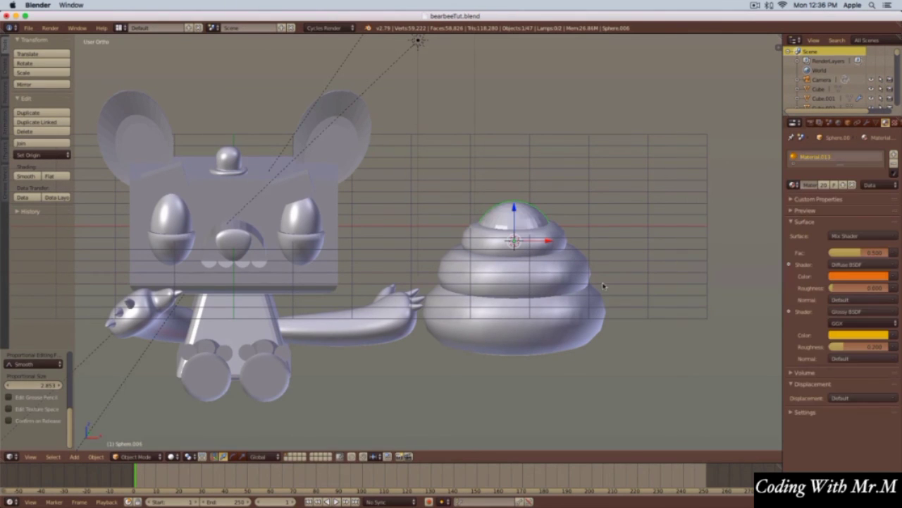
- Duplicate the second-tier ring in front view and lower the copy about 1.3 units along Z beneath the largest ring
middle_click_drag(570, 298, 564, 284)
key("KP_1")
right_click(550, 282)
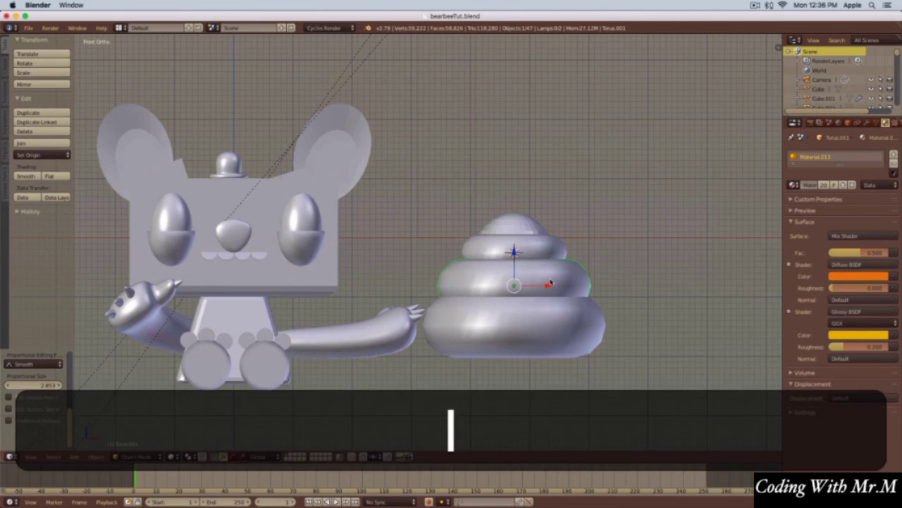
key("shift+d")
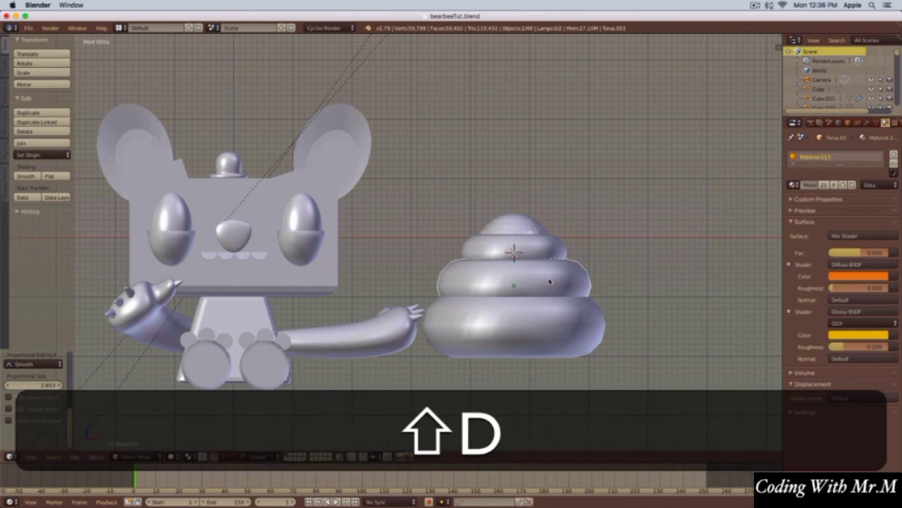
key("z")
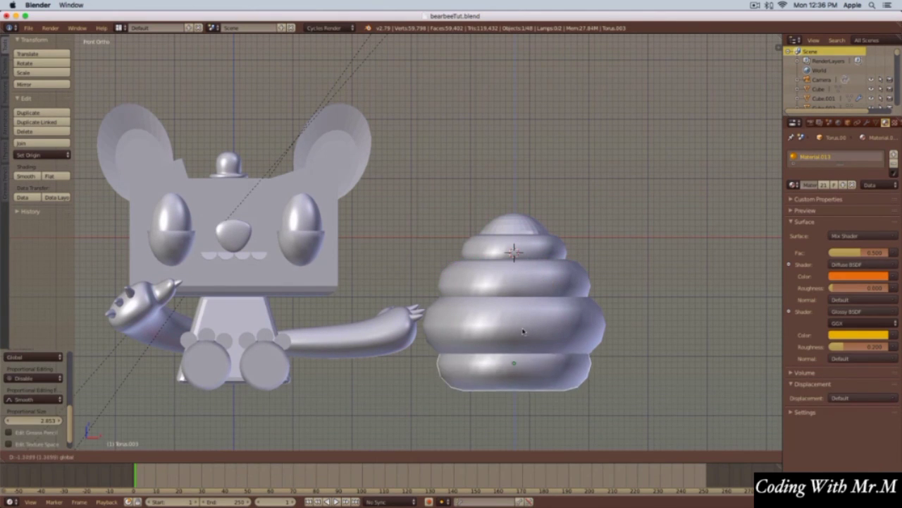
left_click(522, 330)
- Duplicate the smallest ring under the dome and lower the copy along Z to form the hive's base
right_click(536, 253)
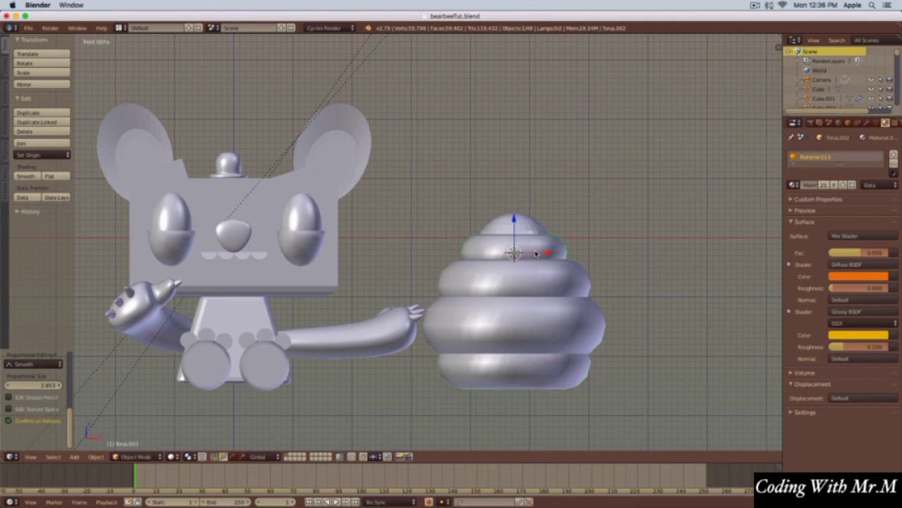
key("shift+d")
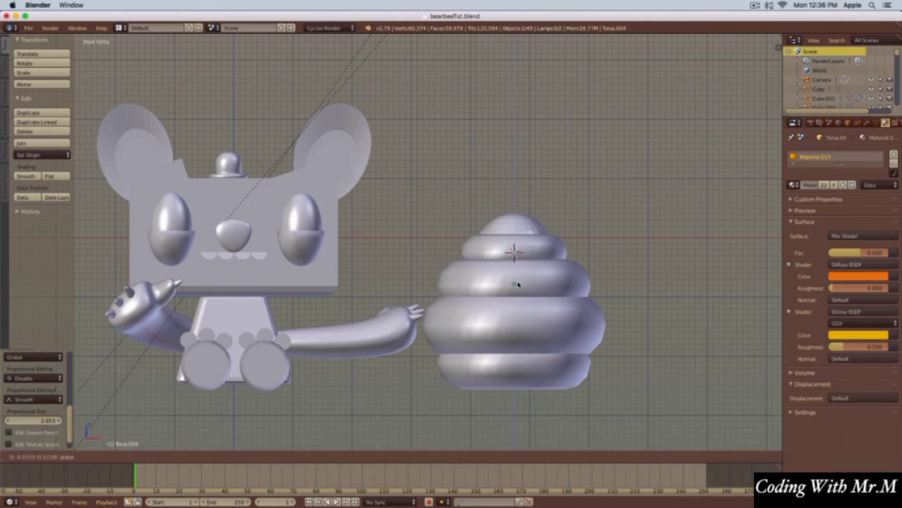
key("z")
left_click(576, 383)
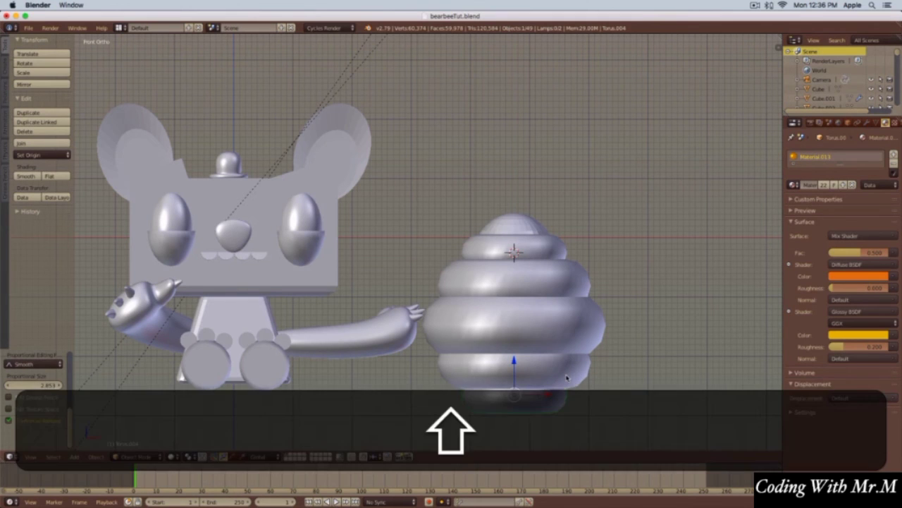
- Join all five rings and the dome cap into one hive object, and check it in rendered shading
right_click(564, 340, "shift")
right_click(553, 286, "shift")
right_click(551, 256, "shift")
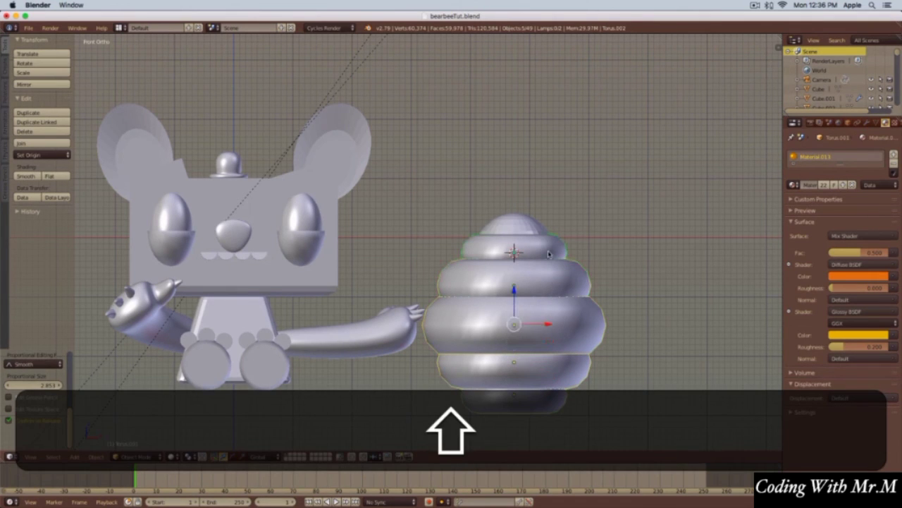
right_click(530, 226, "shift")
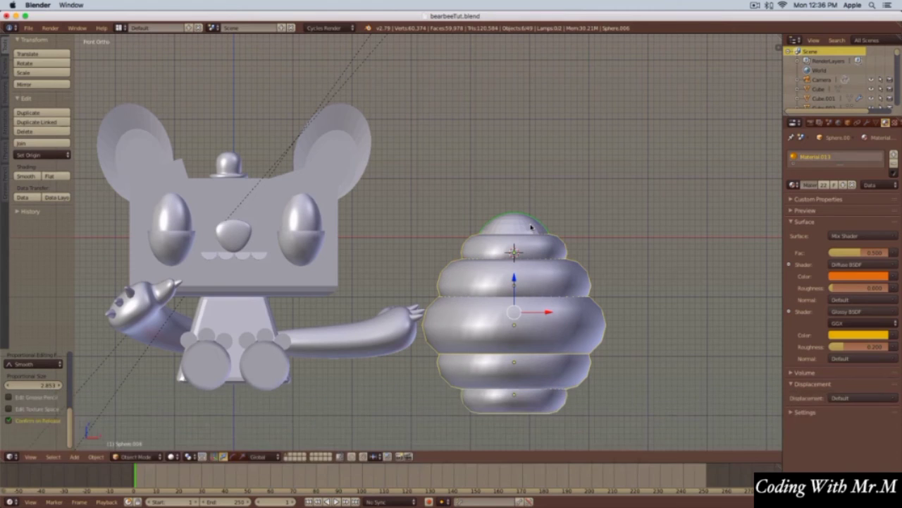
key("ctrl+j")
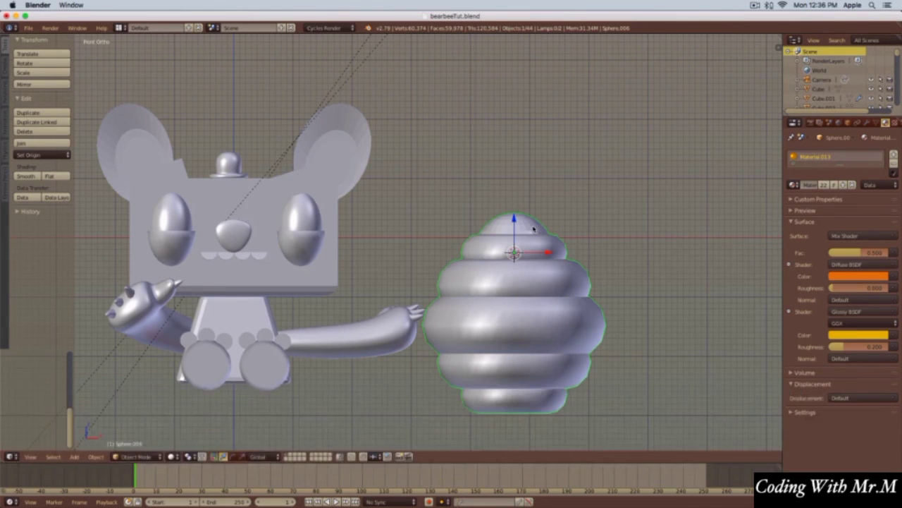
key("shift+z")
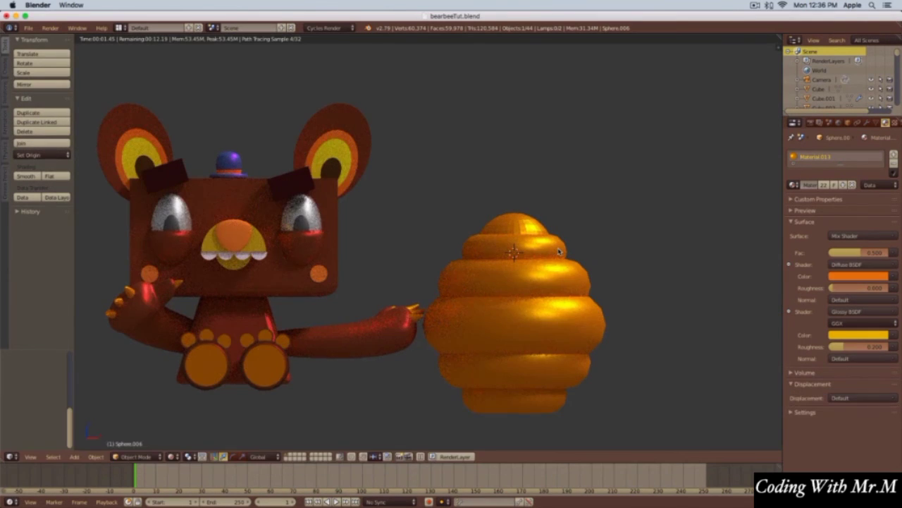
key("shift+z")
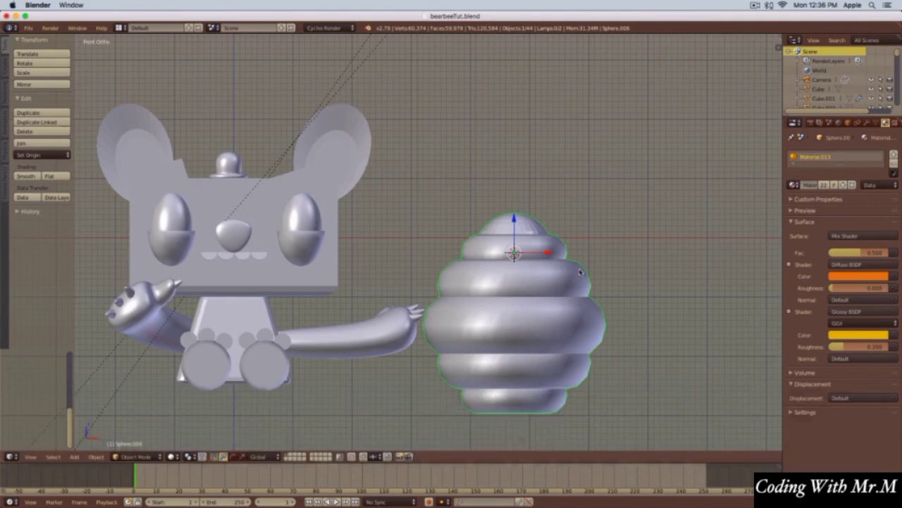
- Scale the hive down in right view to roughly the width of the bear's head and raise it along Z above the hand
key("3")
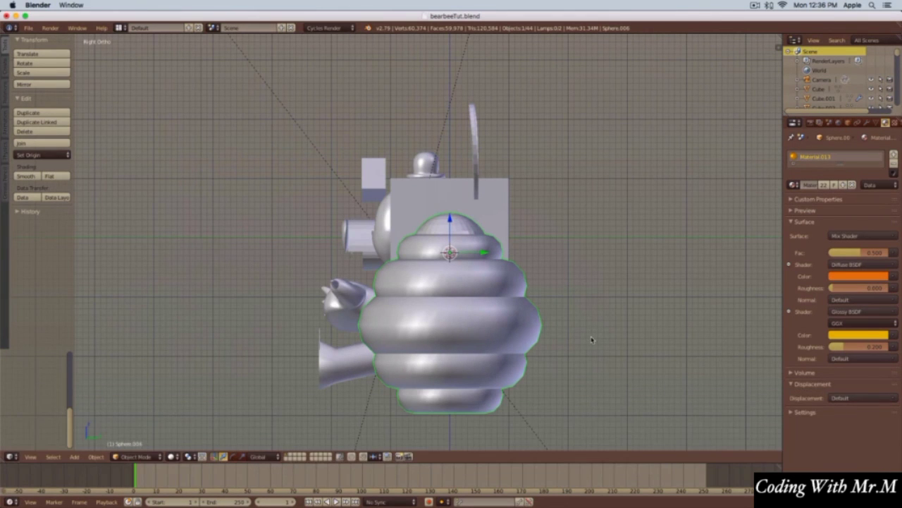
key("s")
left_click(448, 218)
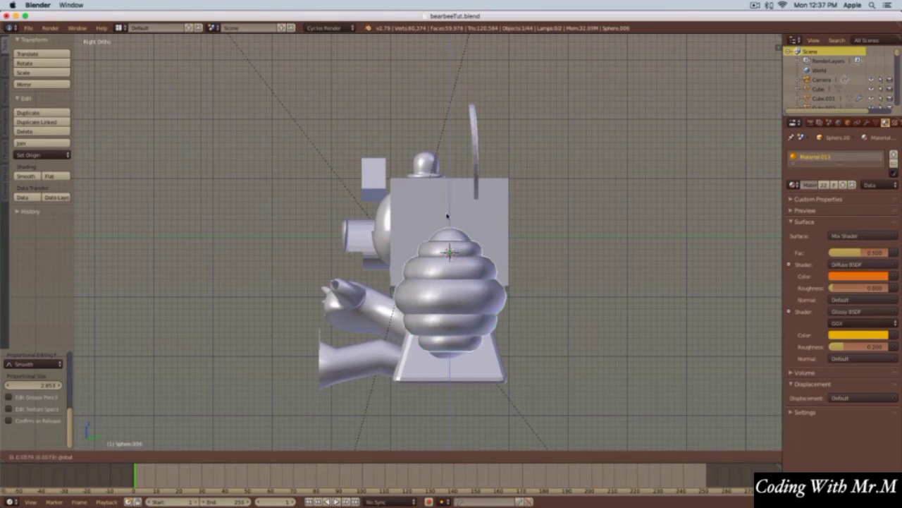
left_click(497, 242)
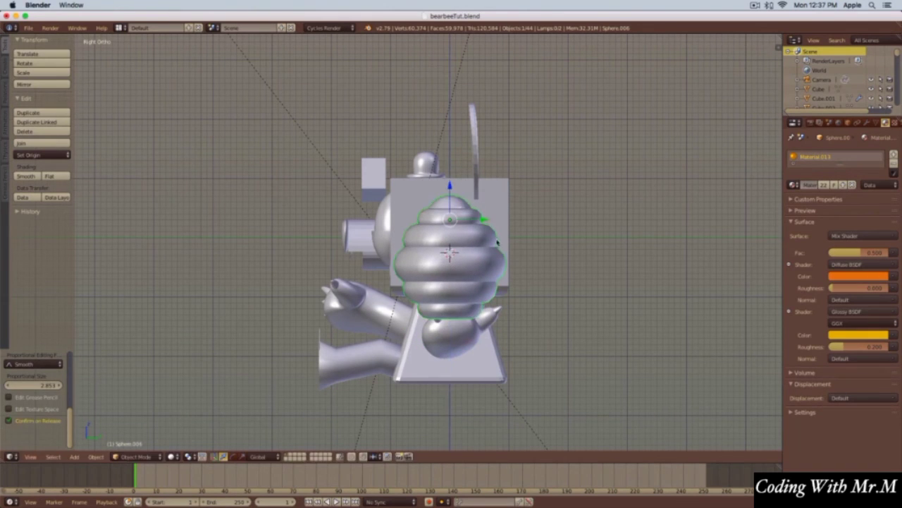
- Move the hive along X over the bear's outstretched hand in front view, shrink it further, and lower it onto the palm
key("1")
left_click_drag(546, 219, 424, 221)
key("s")
left_click(402, 219)
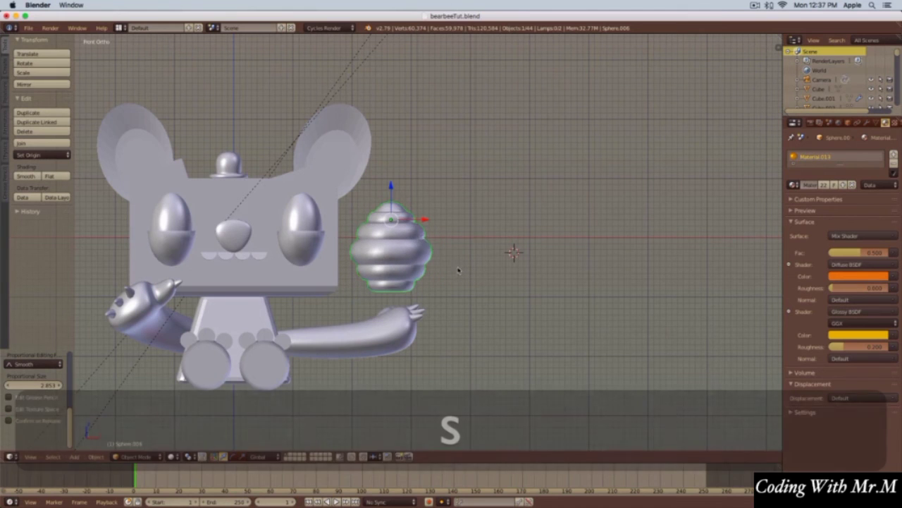
left_click(392, 215)
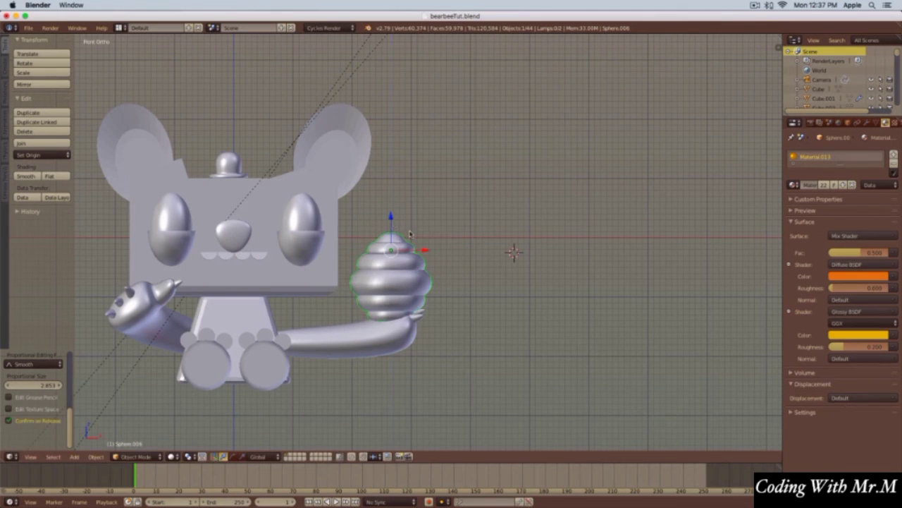
middle_click_drag(392, 215, 432, 283)
key("KP_3")
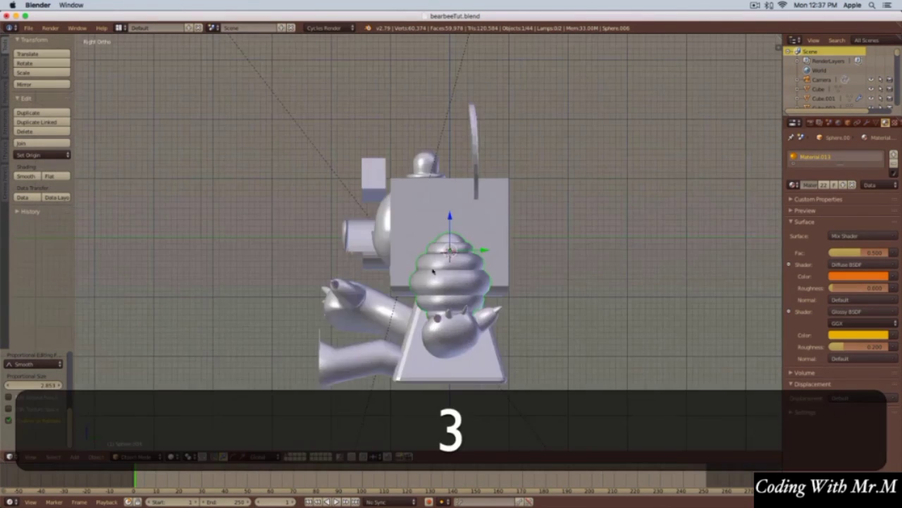